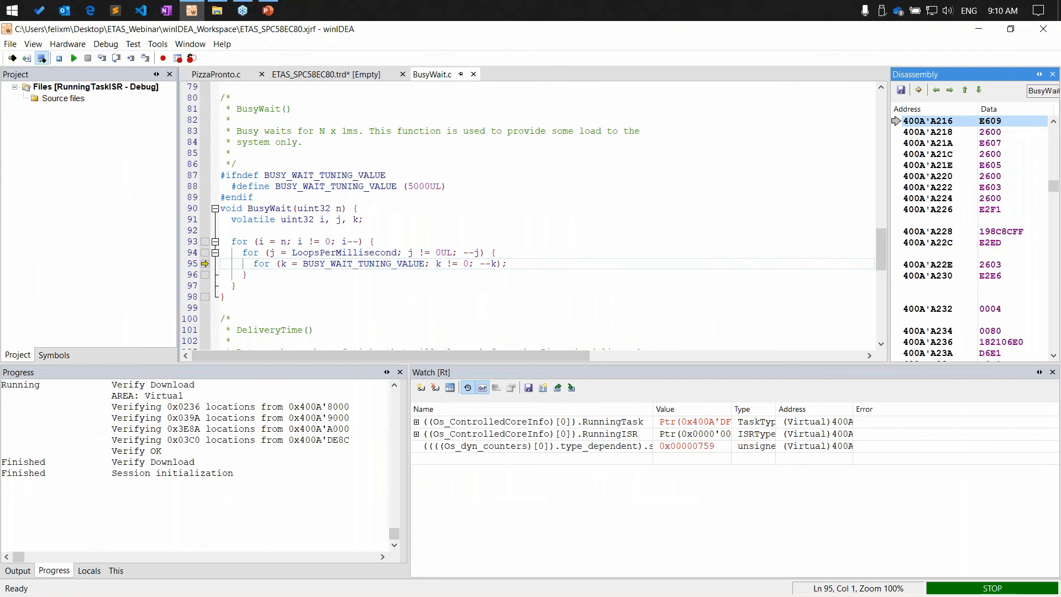
Run the application on the target and show the symbols view of the project.
left_click(75, 59)
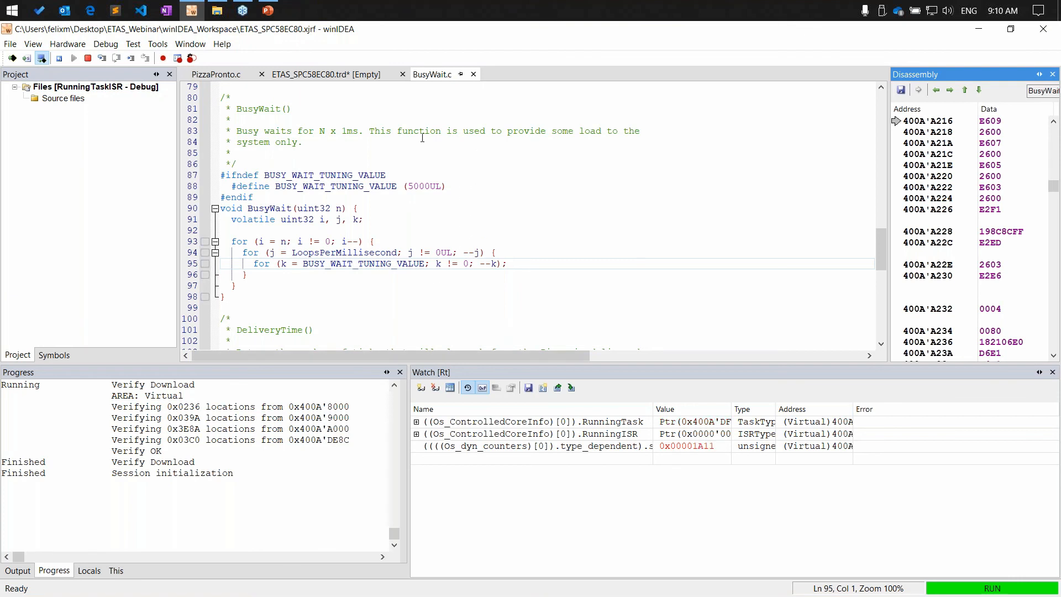
left_click(44, 357)
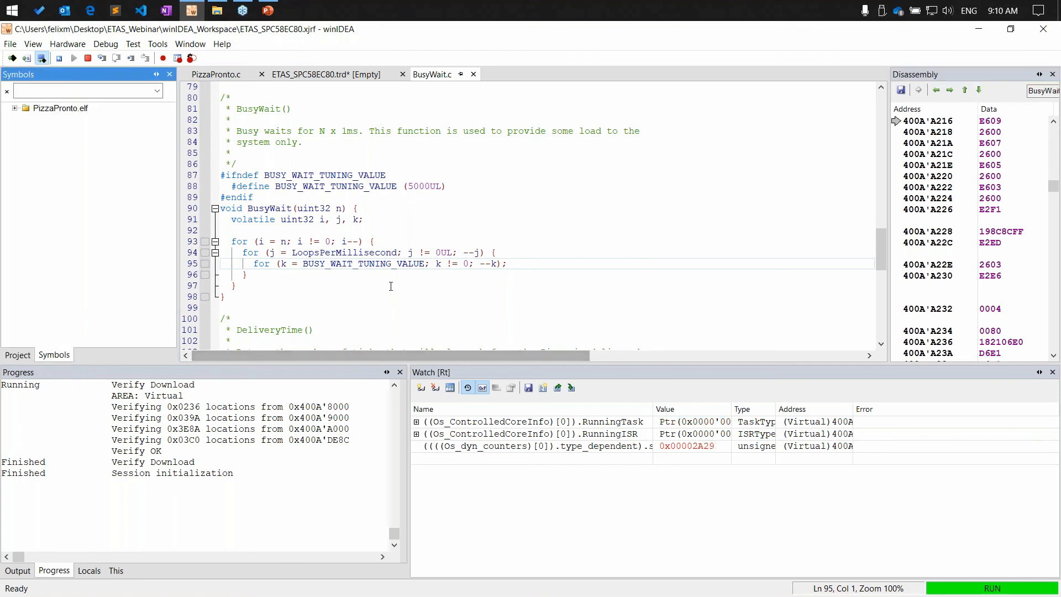
Switch to File Explorer to view the contents of the ETAS_Webinar folder, and return to winIDEA.
left_click(218, 12)
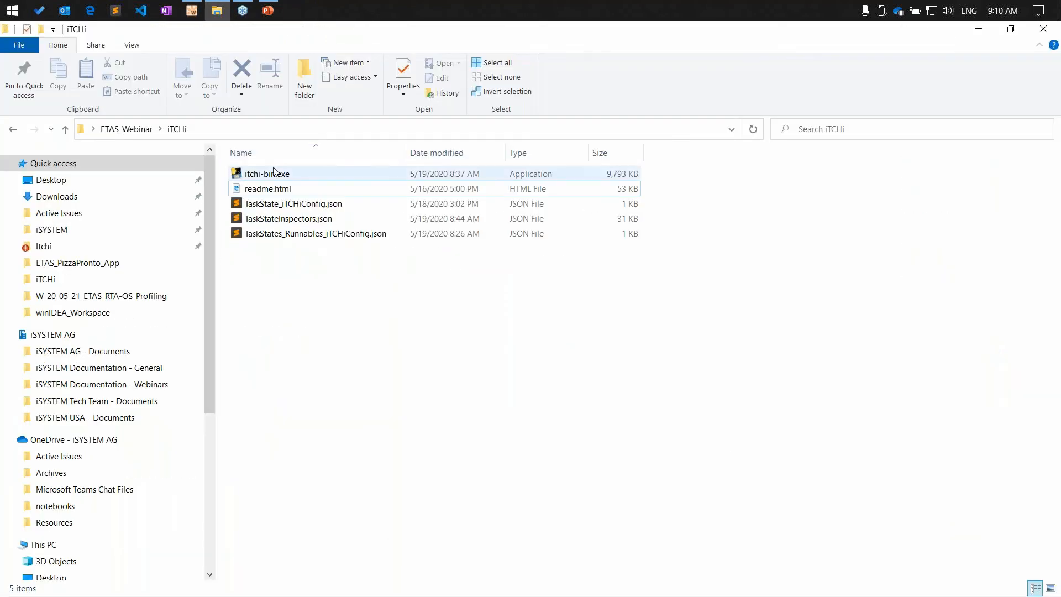
left_click(144, 132)
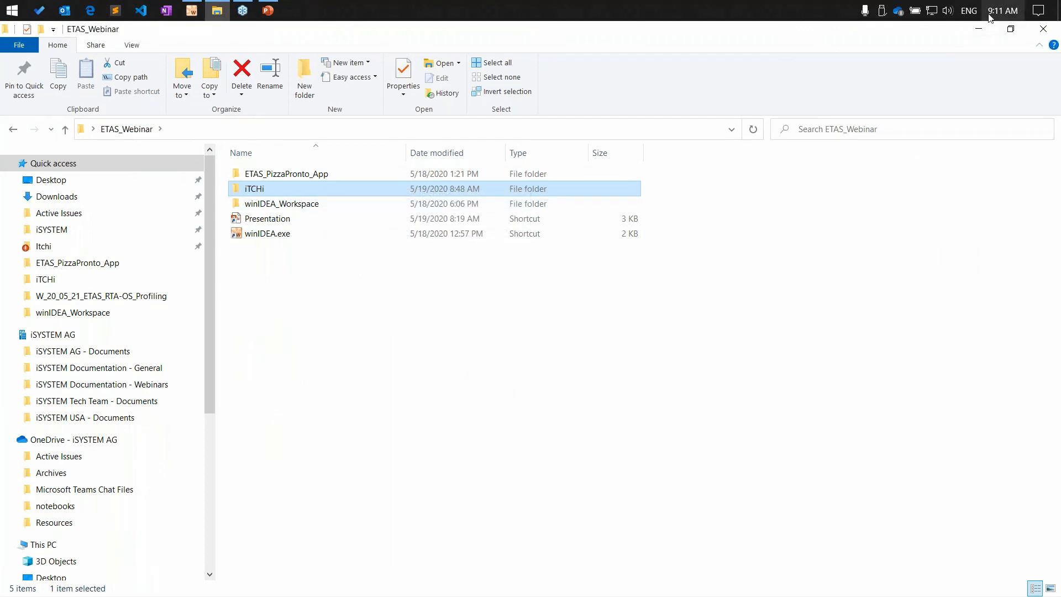
left_click(218, 15)
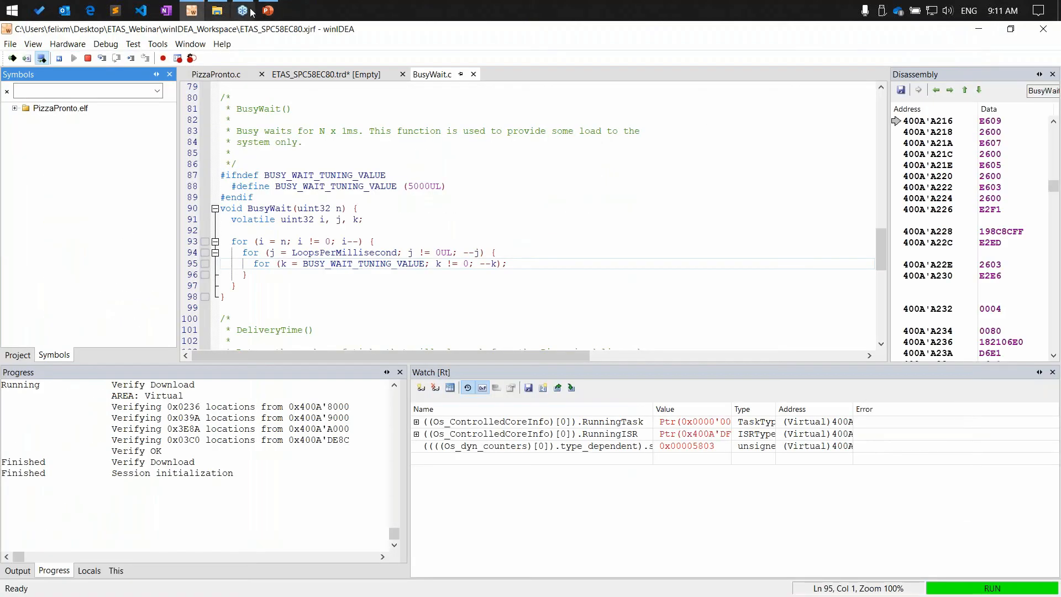
Add an OSEK AUTOSAR operating system named ETAS to the debug configuration.
left_click(104, 45)
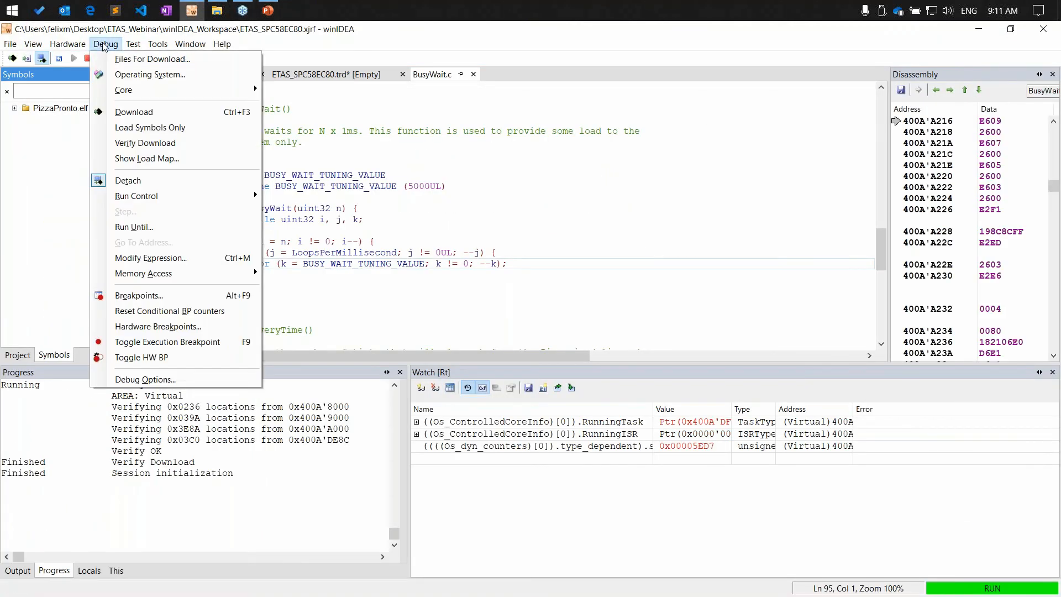
left_click(118, 76)
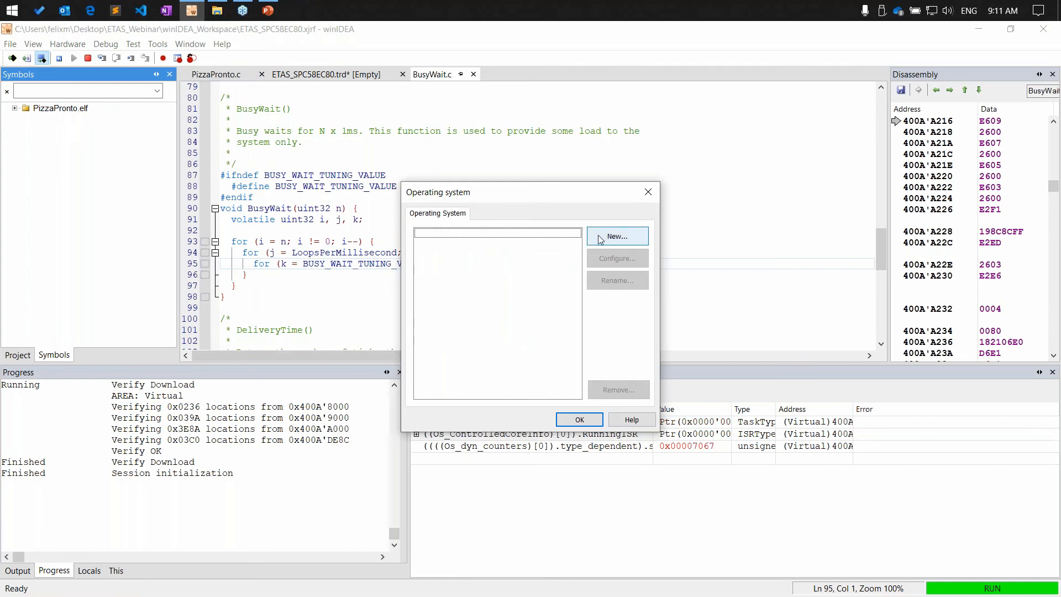
left_click(601, 238)
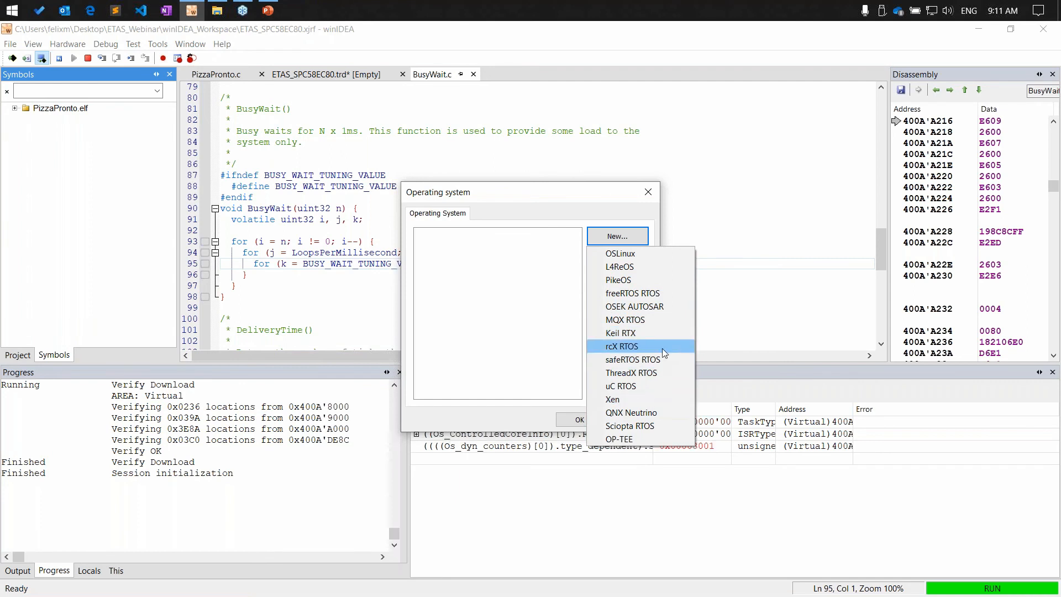
left_click(631, 310)
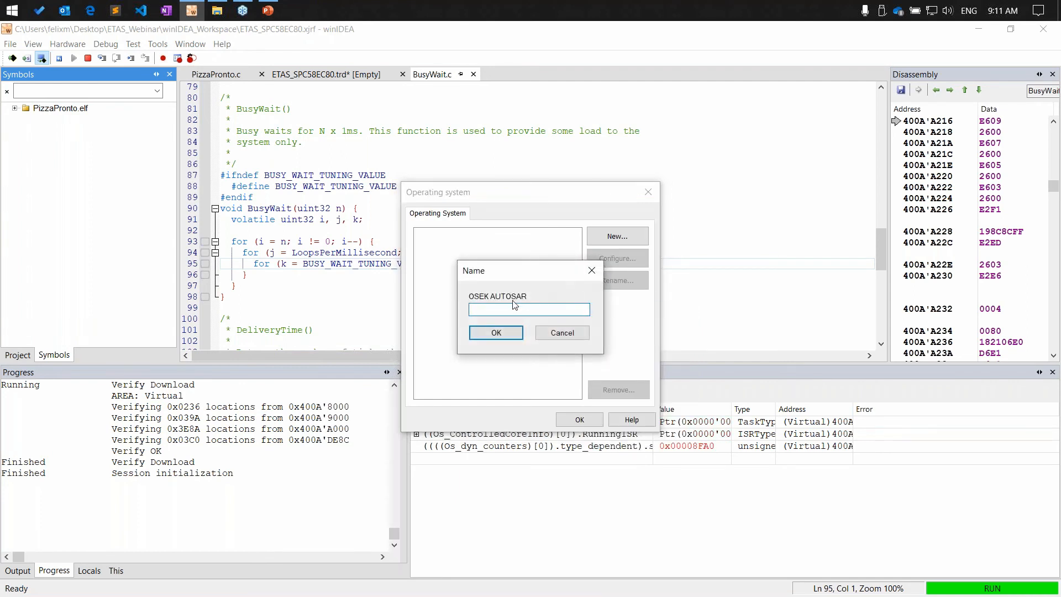
type("ETAS")
left_click(519, 332)
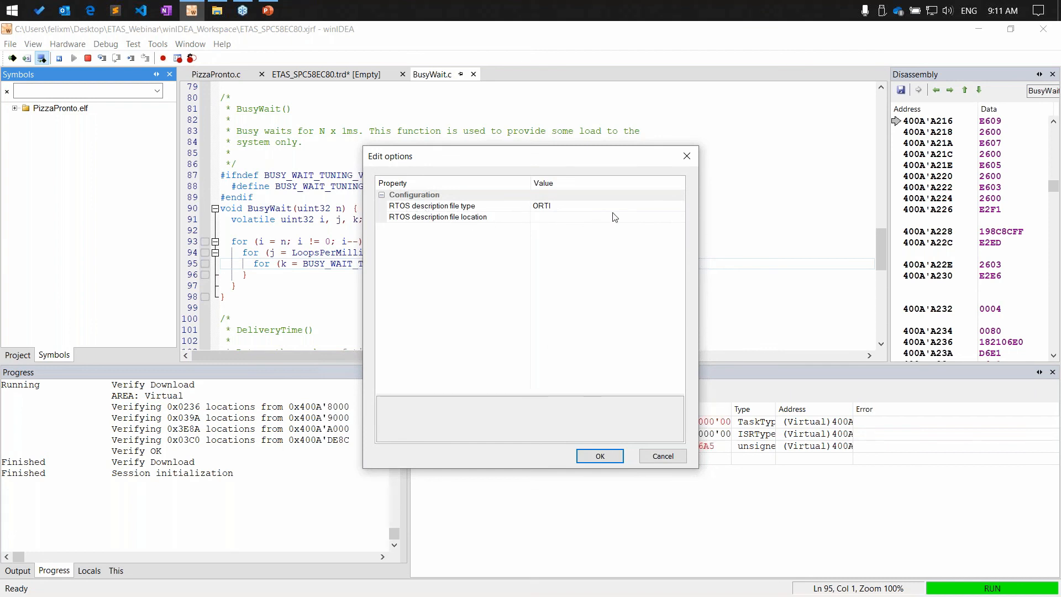
Set the RTOS description file type of the ETAS operating system to ORTI.
left_click(560, 209)
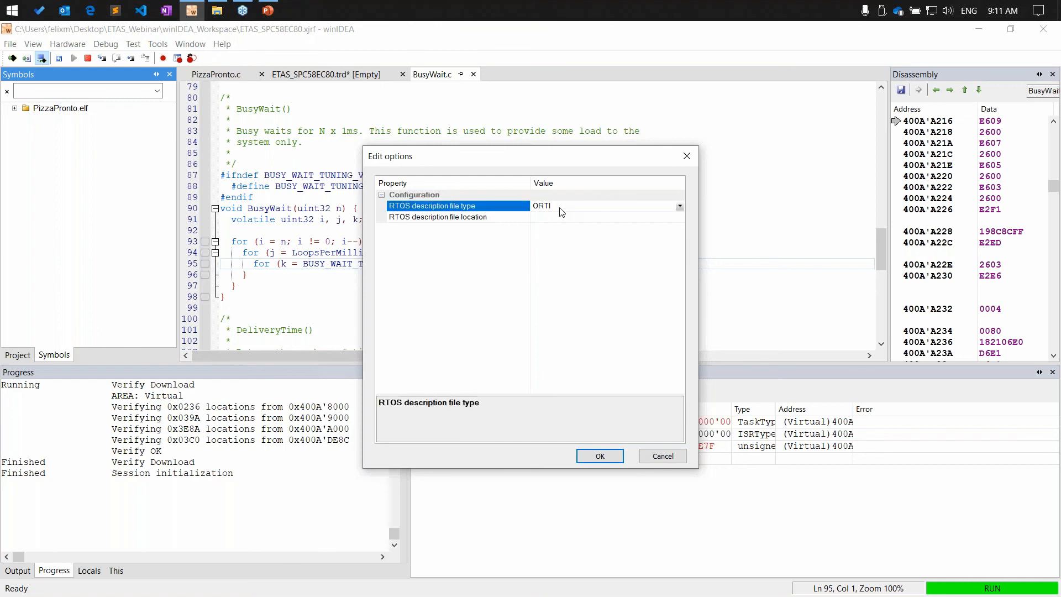
left_click(680, 207)
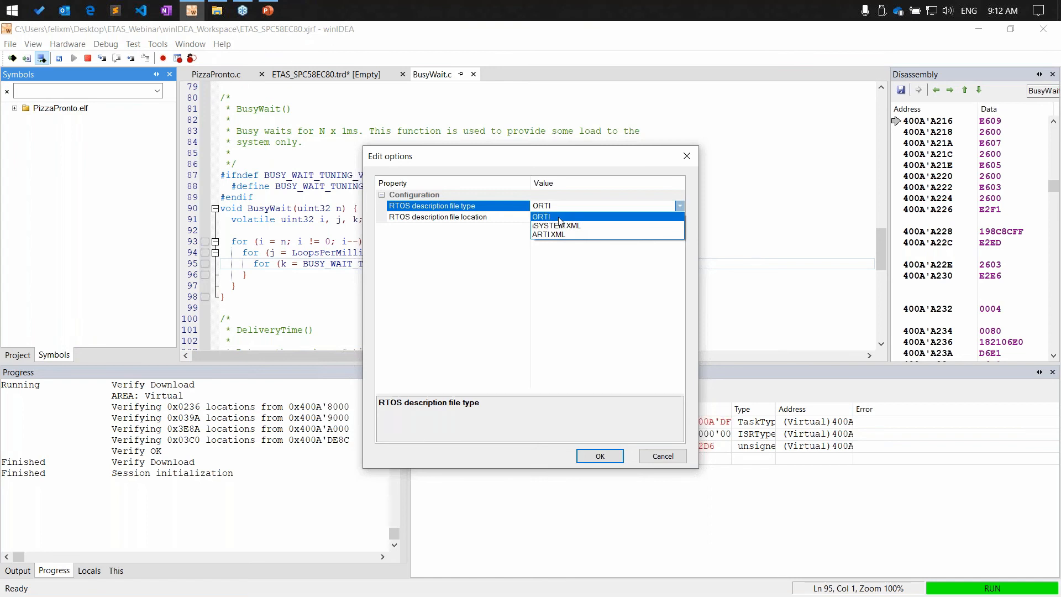
left_click(560, 218)
Browse for the RTOS description file in the ETAS_PizzaPronto_App folder and search it for "ort".
left_click(671, 217)
left_click(679, 216)
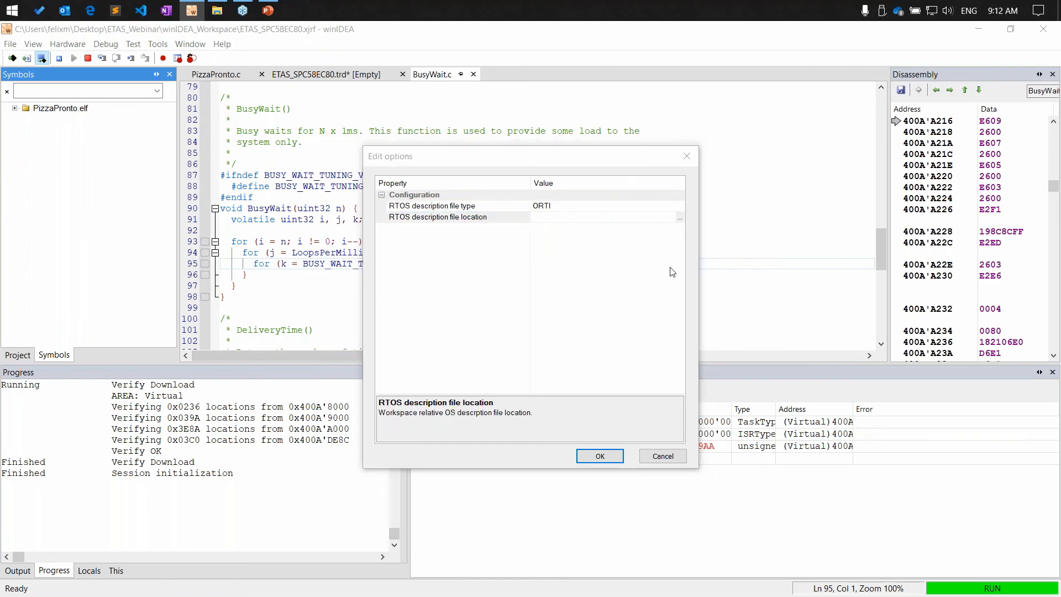
left_click(534, 159)
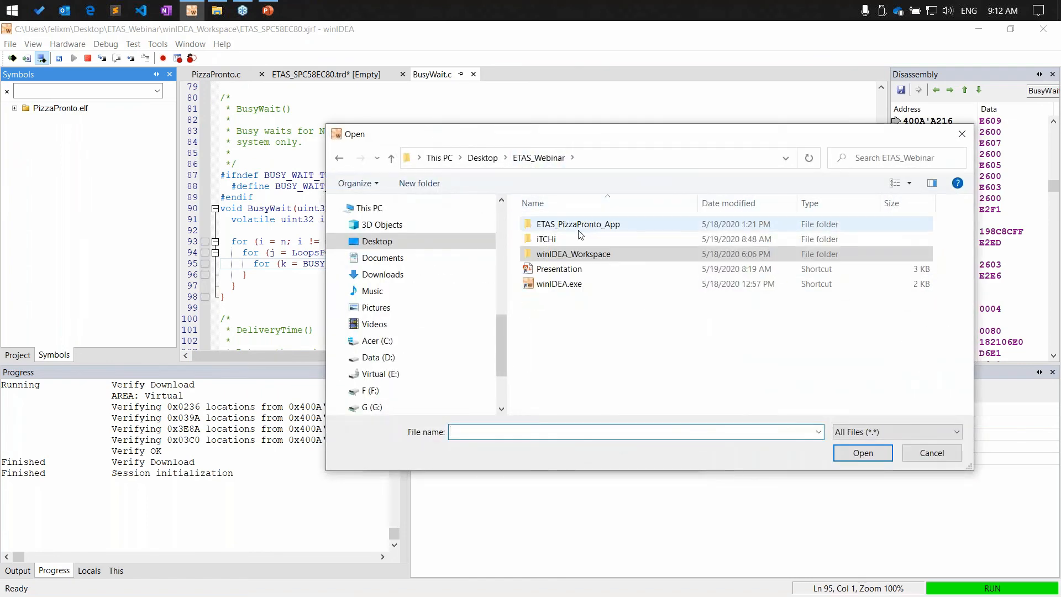
double_click(578, 227)
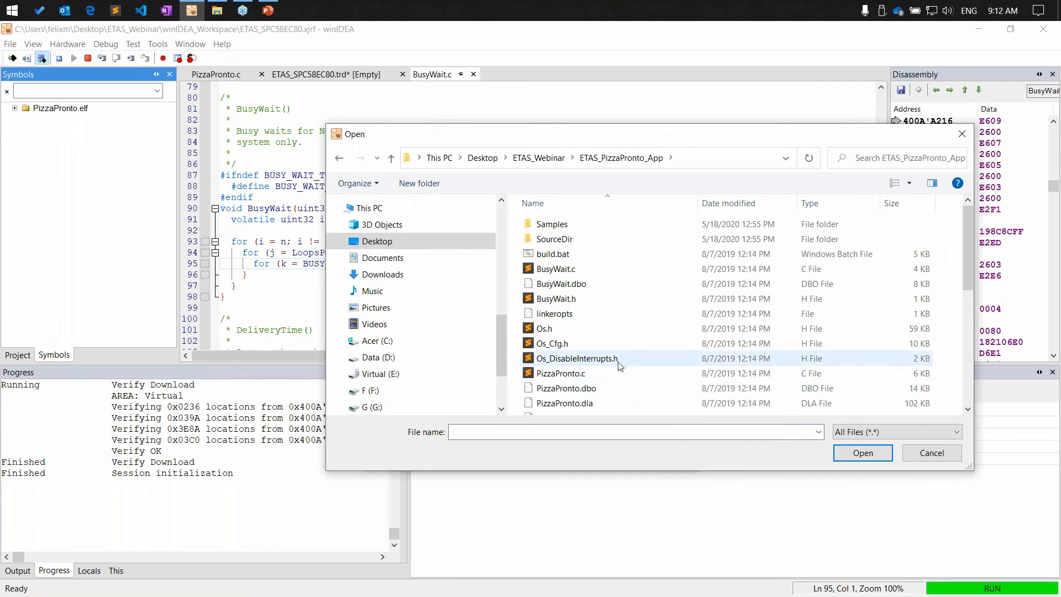
scroll(623, 366, "down", 2)
scroll(623, 366, "down", 4)
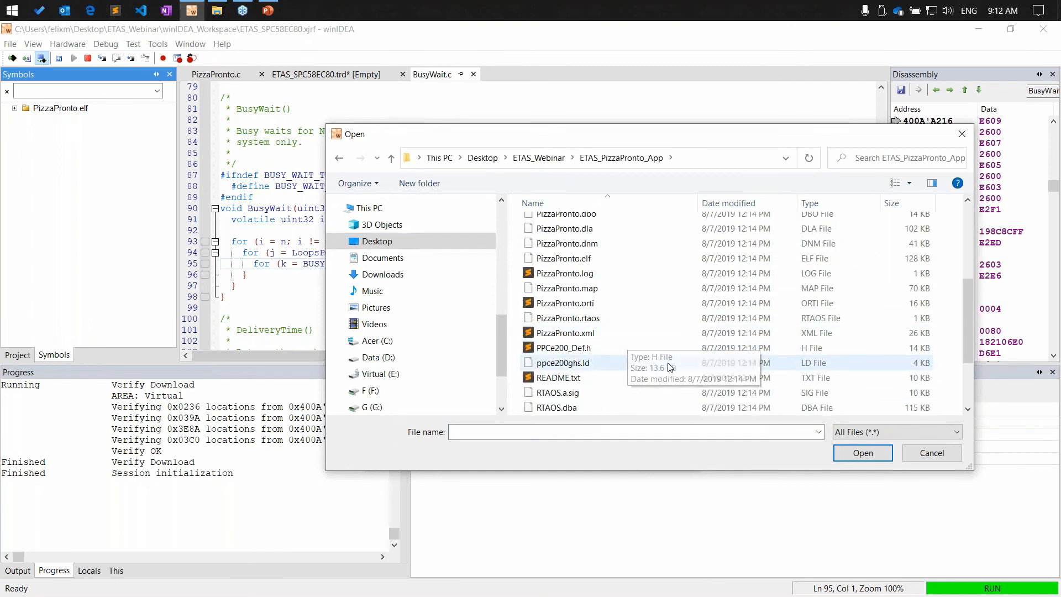
left_click(882, 159)
type("ort")
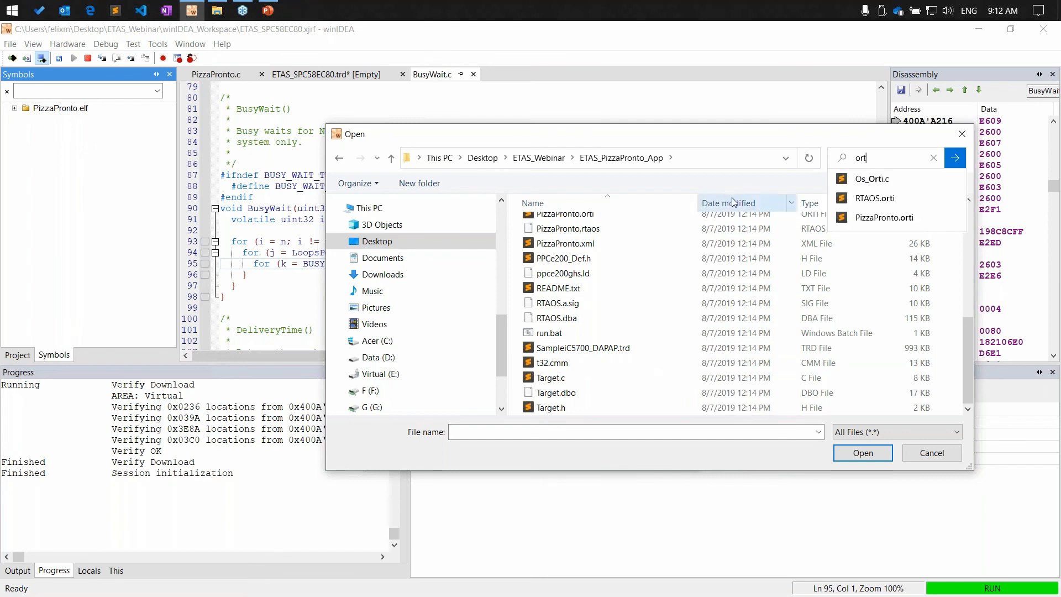
Use PizzaPronto.orti as the RTOS description file and confirm the operating system settings.
left_click(602, 220)
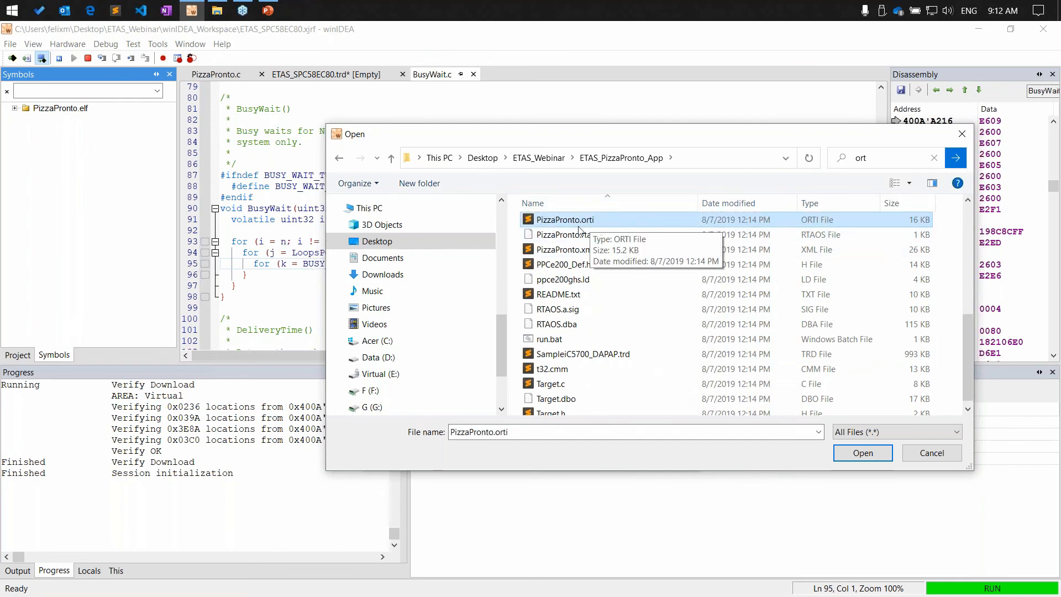
left_click(589, 224)
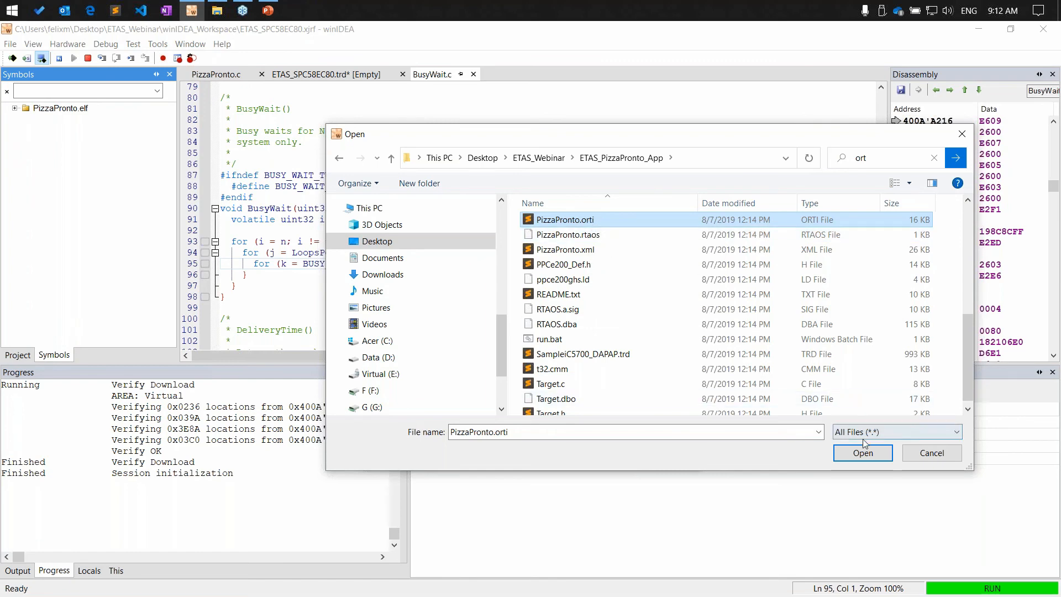
left_click(576, 265)
left_click(578, 221)
left_click(862, 453)
left_click(606, 456)
left_click(583, 419)
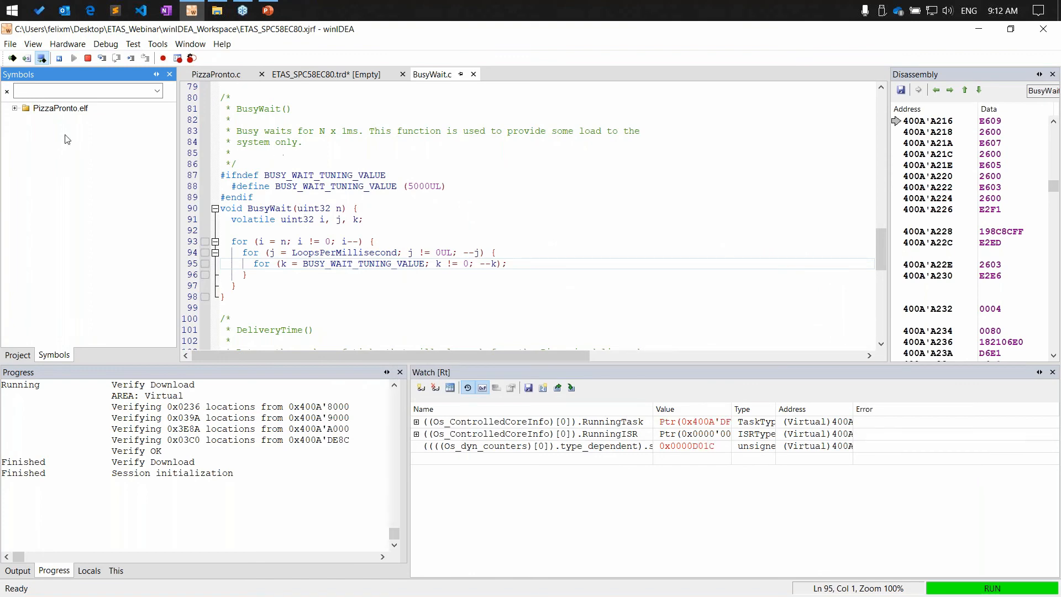
Download the application to the target again and run it.
left_click(12, 58)
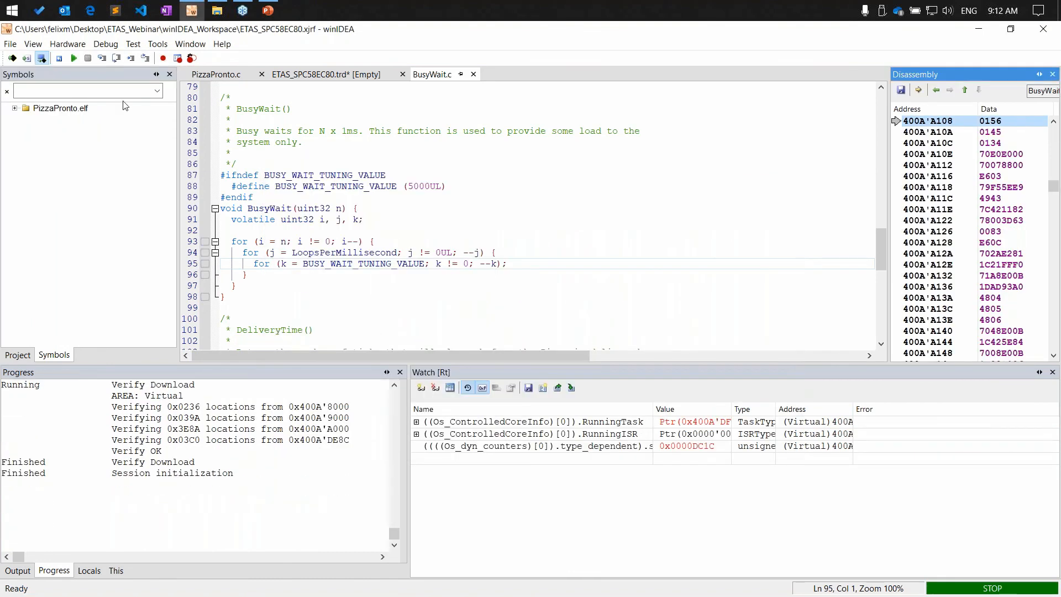
left_click(73, 58)
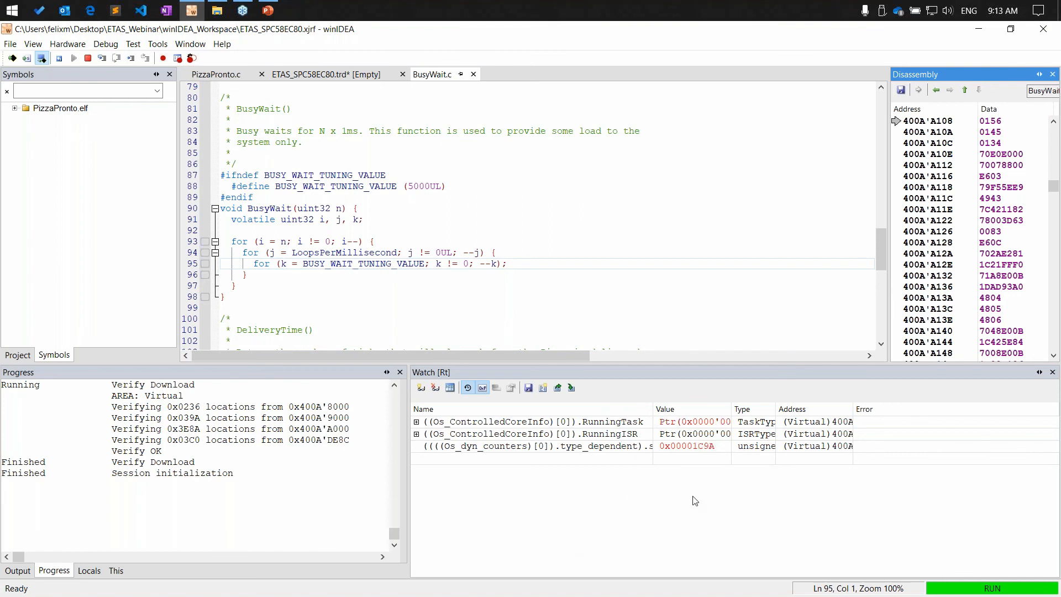
Enlarge the code editor area vertically and close the ETAS_SPC58EC80.trd document, saving its changes.
left_click_drag(516, 365, 516, 469)
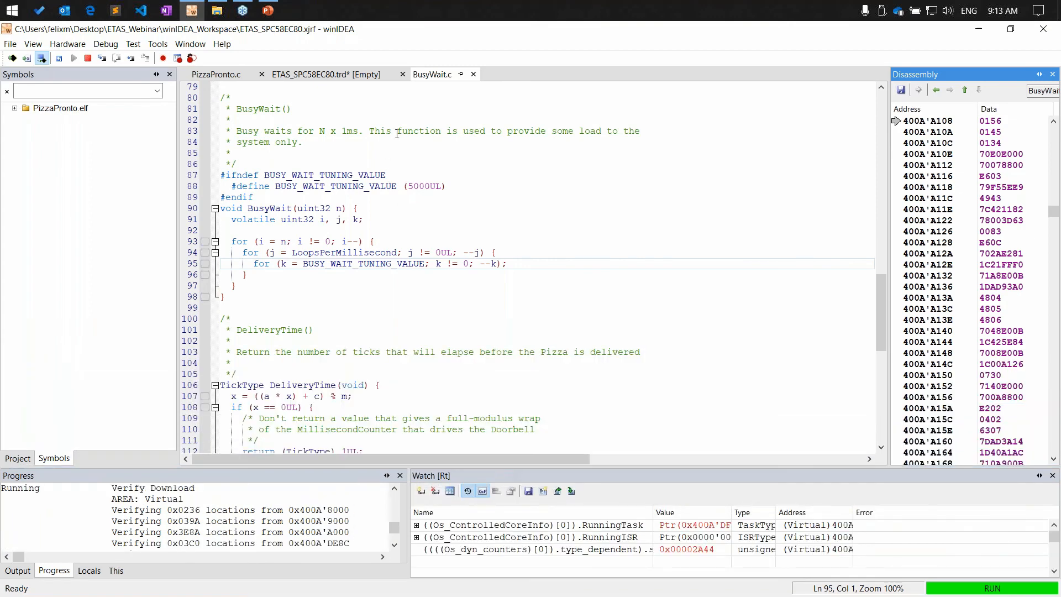
left_click(403, 74)
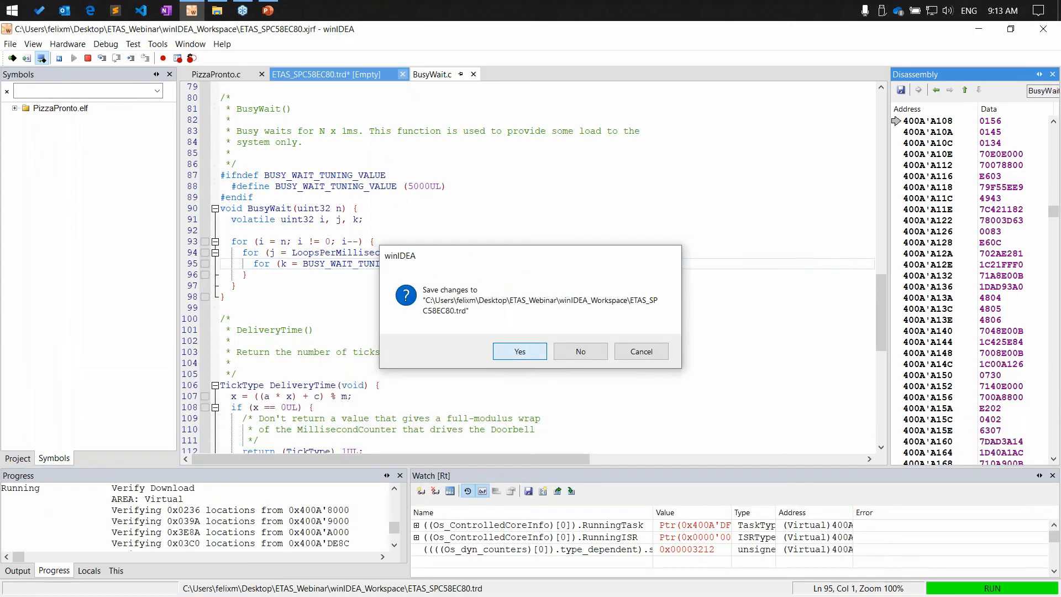
left_click(520, 351)
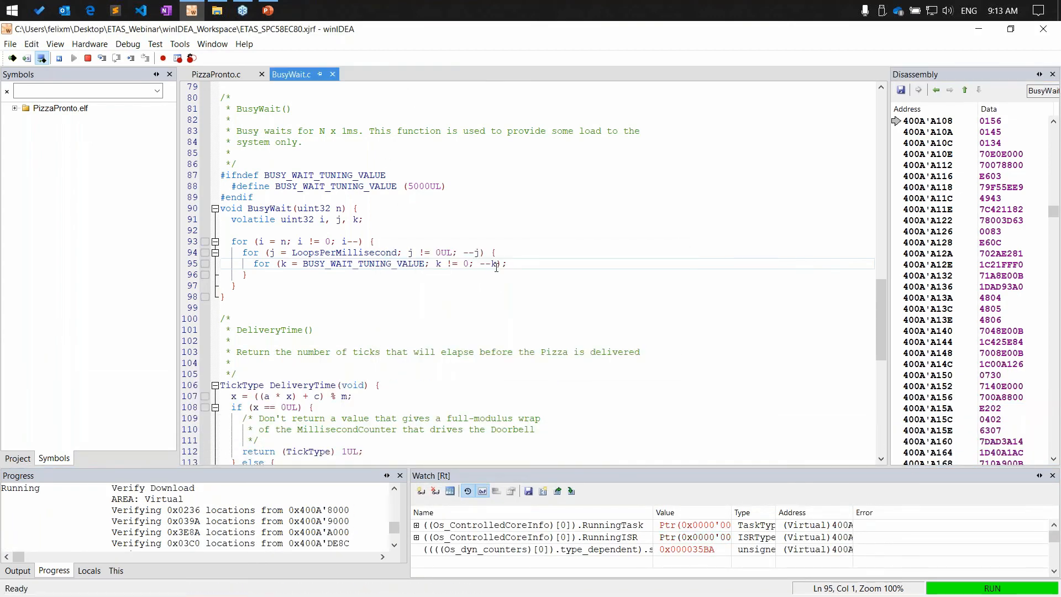
Open the Analyzer window for ETAS_SPC58EC80.trd and dock it beside the source files in the editor area.
left_click(59, 48)
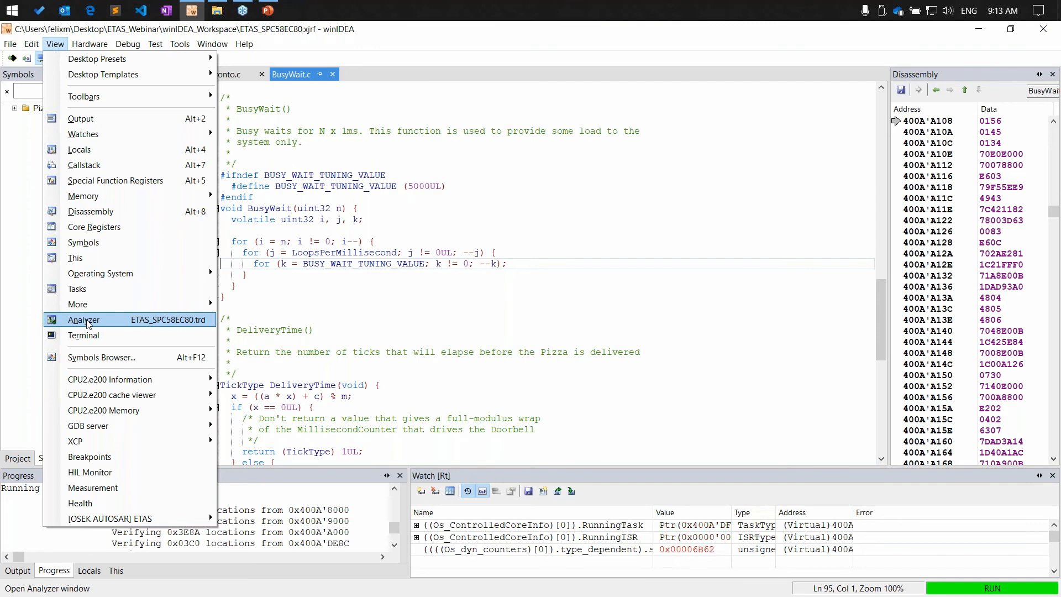
left_click(86, 320)
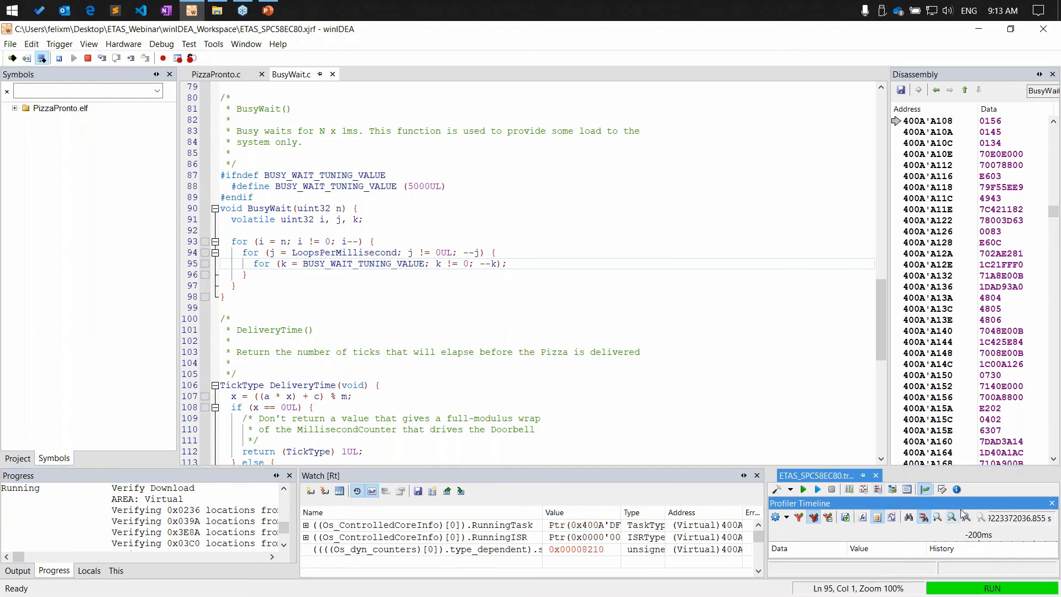
left_click_drag(825, 476, 525, 270)
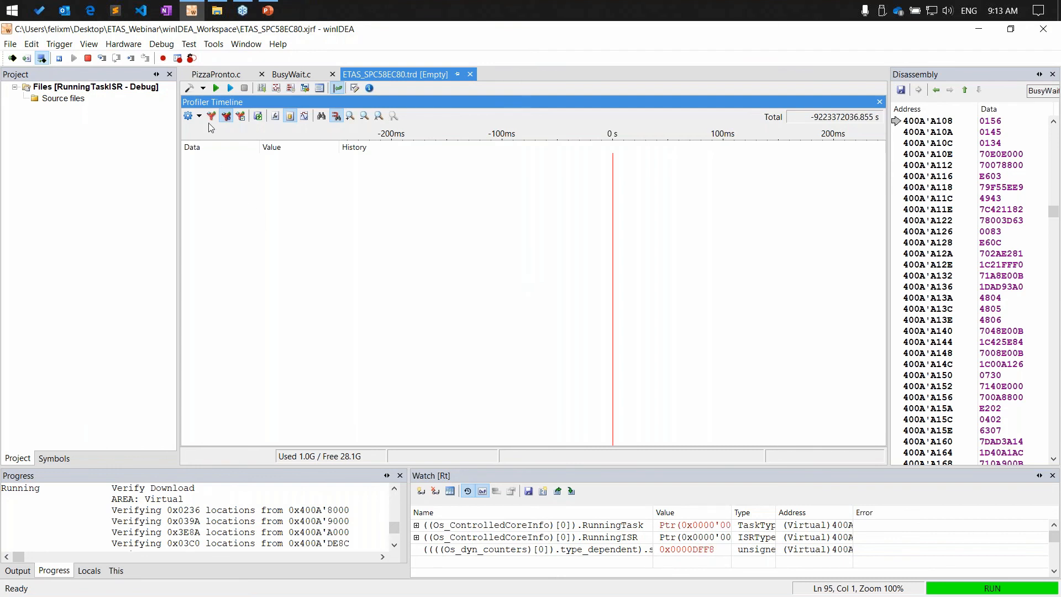
Create an analyzer configuration named RunningTaskIsrProfiling with Profiler analysis and automatic hardware trigger configuration.
left_click(204, 89)
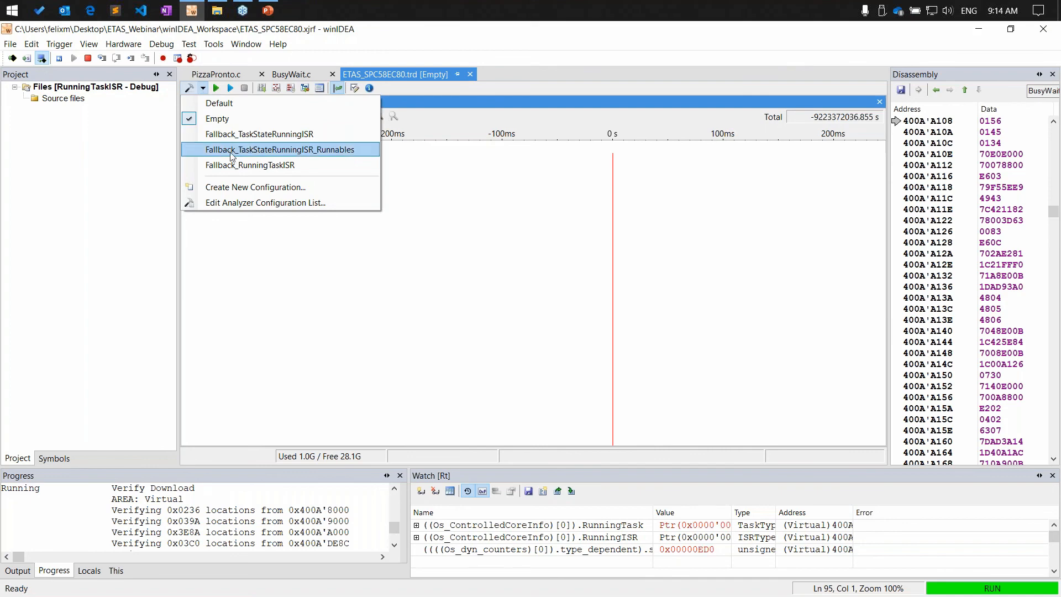
left_click(219, 188)
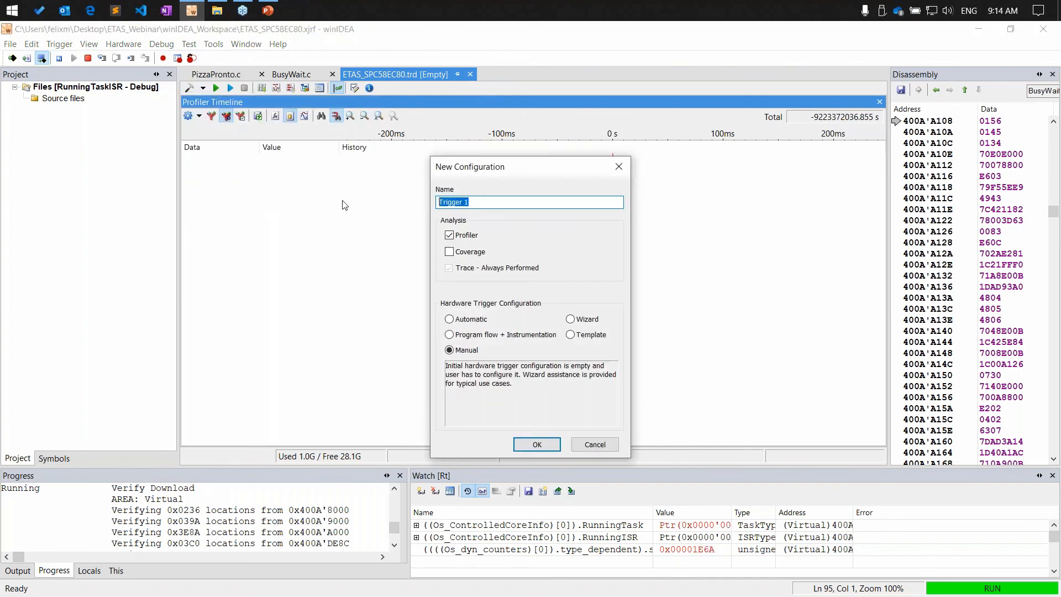
type("RunningTaskIsrProfiling")
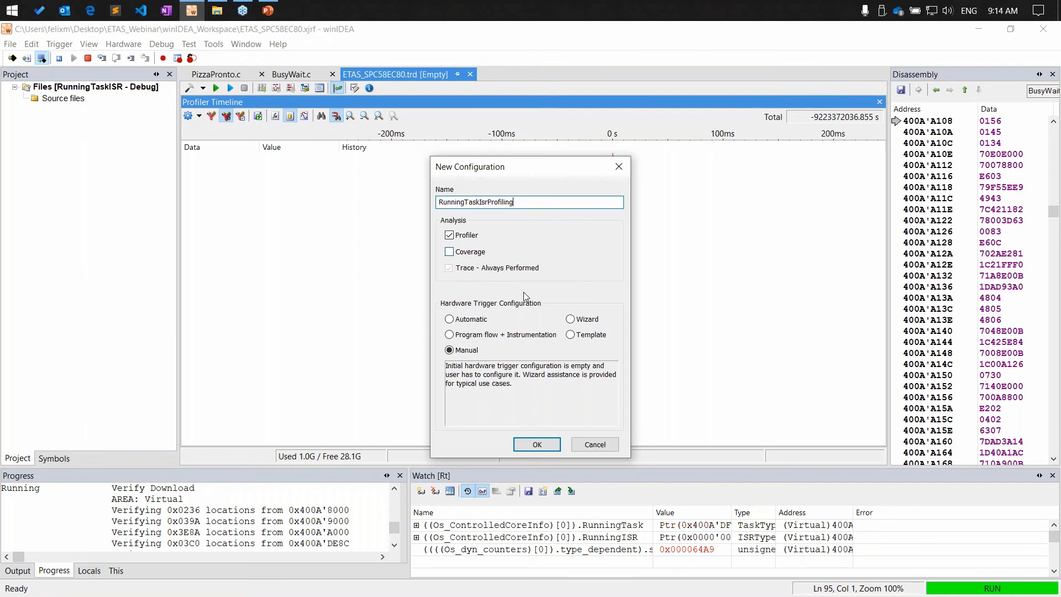
left_click(486, 321)
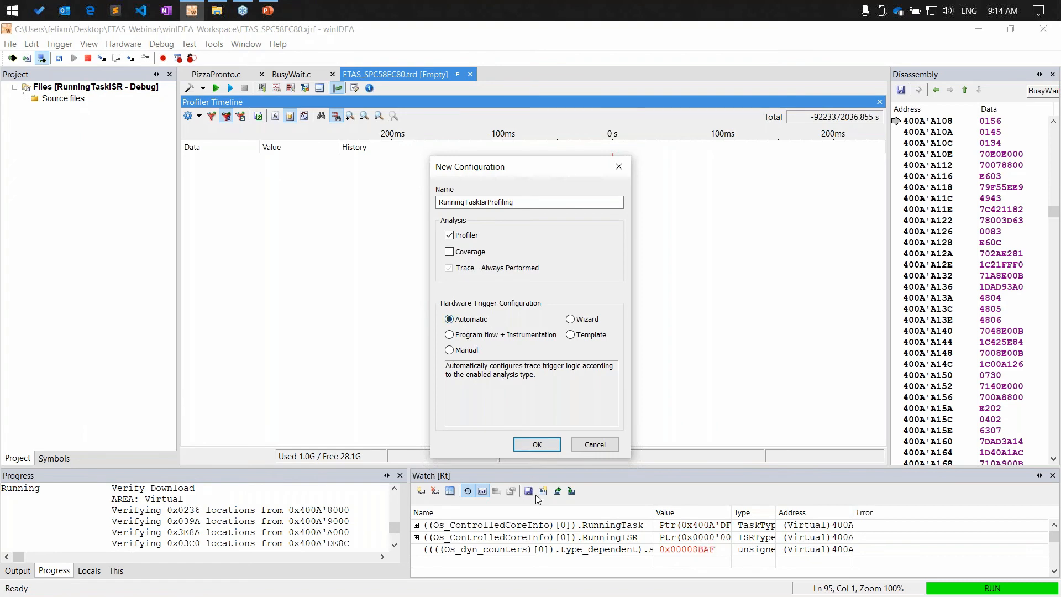
left_click(536, 444)
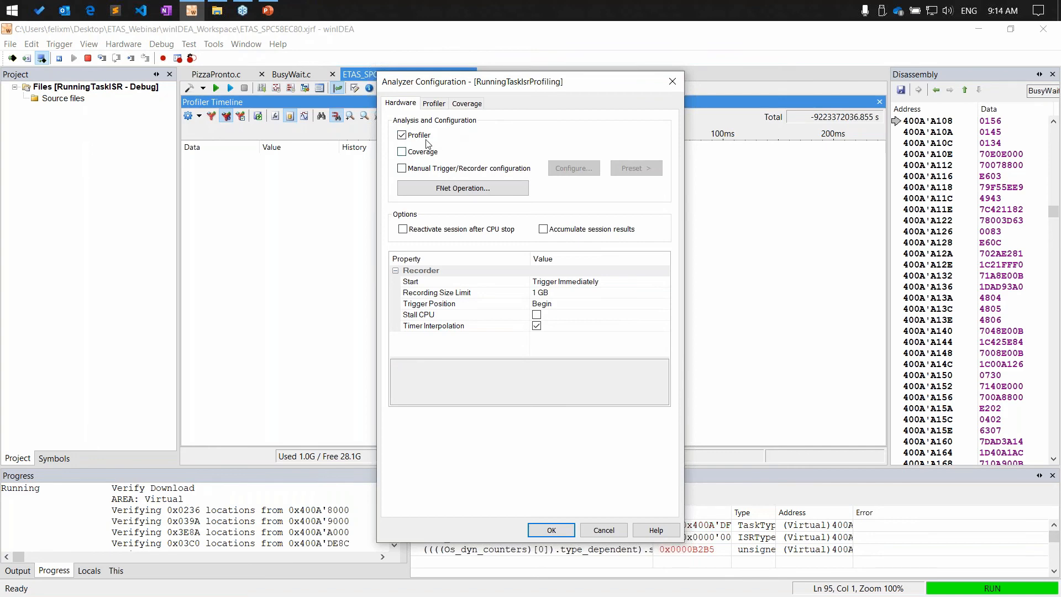
Exclude code from profiling in the profiler settings of the RunningTaskIsrProfiling configuration.
left_click(431, 105)
left_click(402, 105)
left_click(423, 106)
left_click(401, 104)
left_click(432, 105)
left_click(401, 104)
left_click(433, 105)
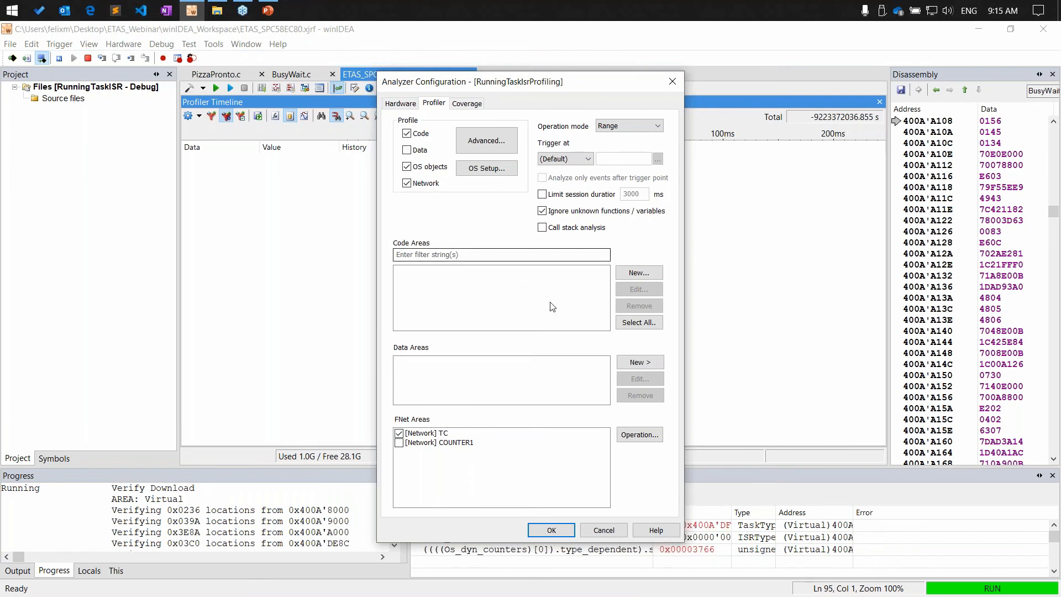
left_click(414, 134)
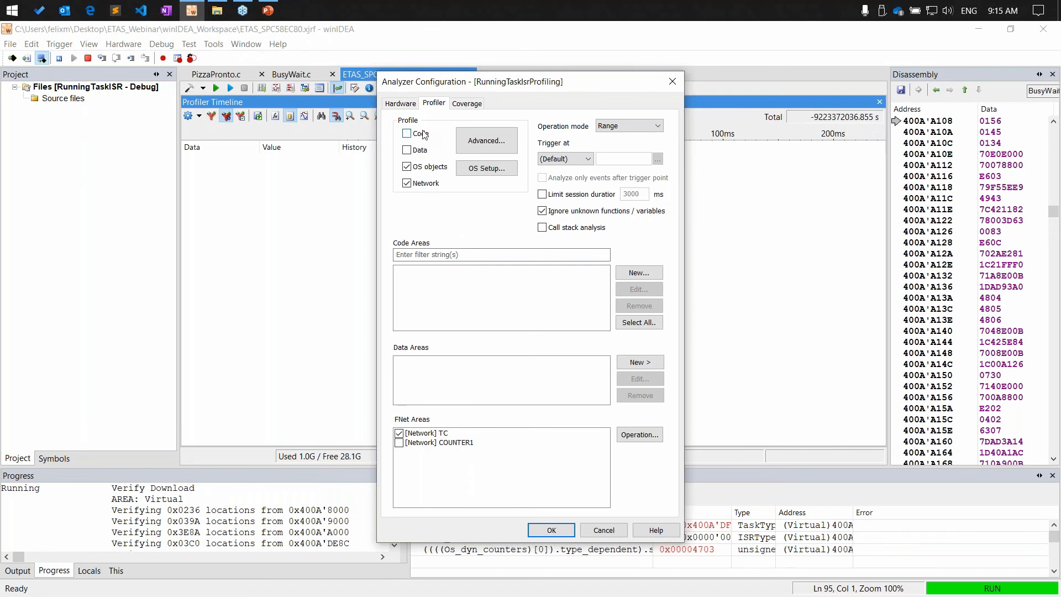
Exclude network from profiling and set ETAS as the operating system in the RTOS profiler options.
left_click(419, 184)
left_click(475, 174)
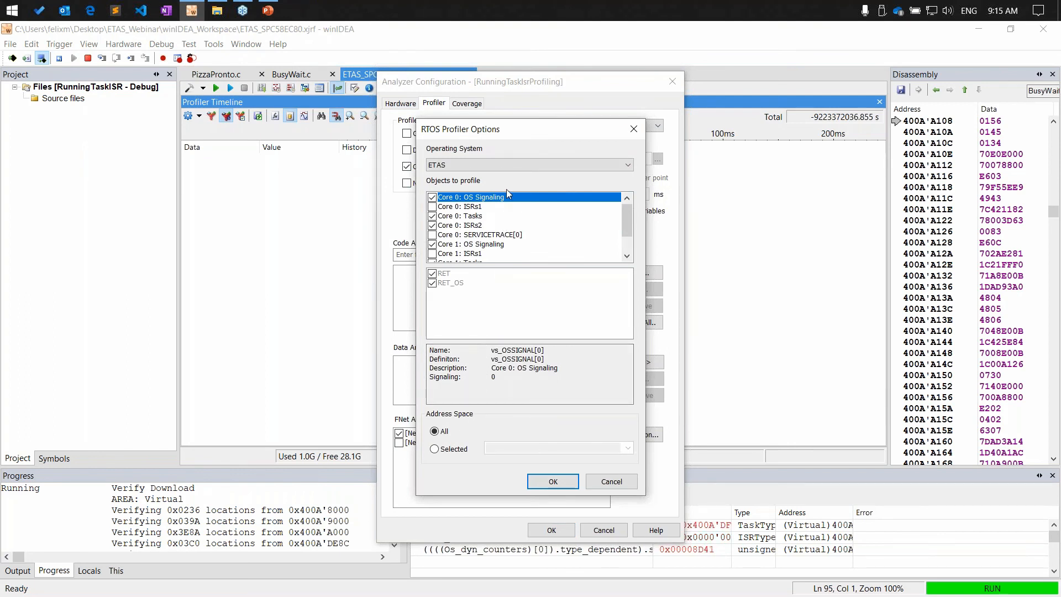
left_click(507, 165)
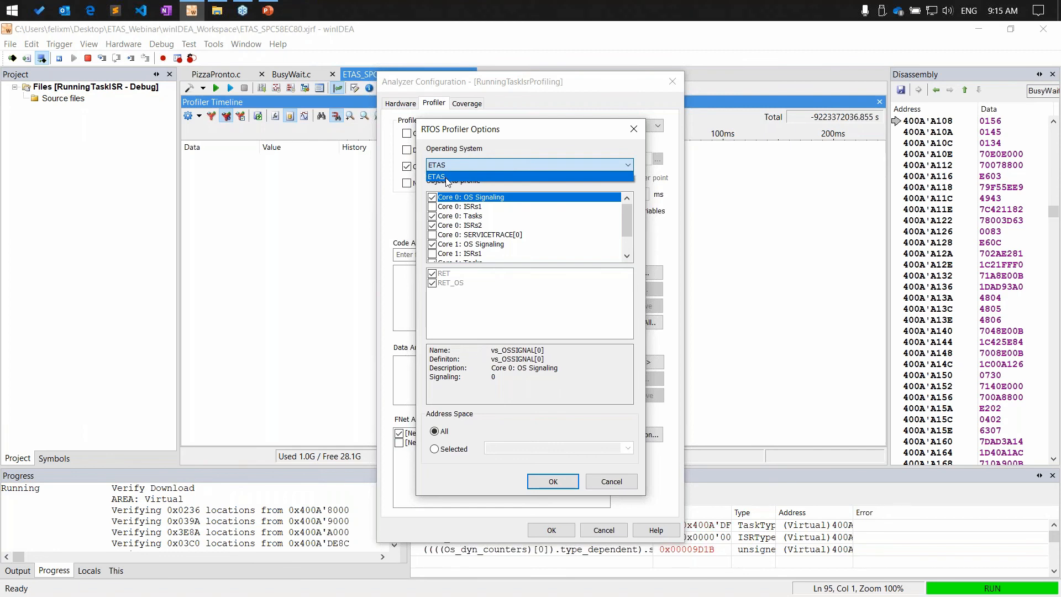
left_click(446, 178)
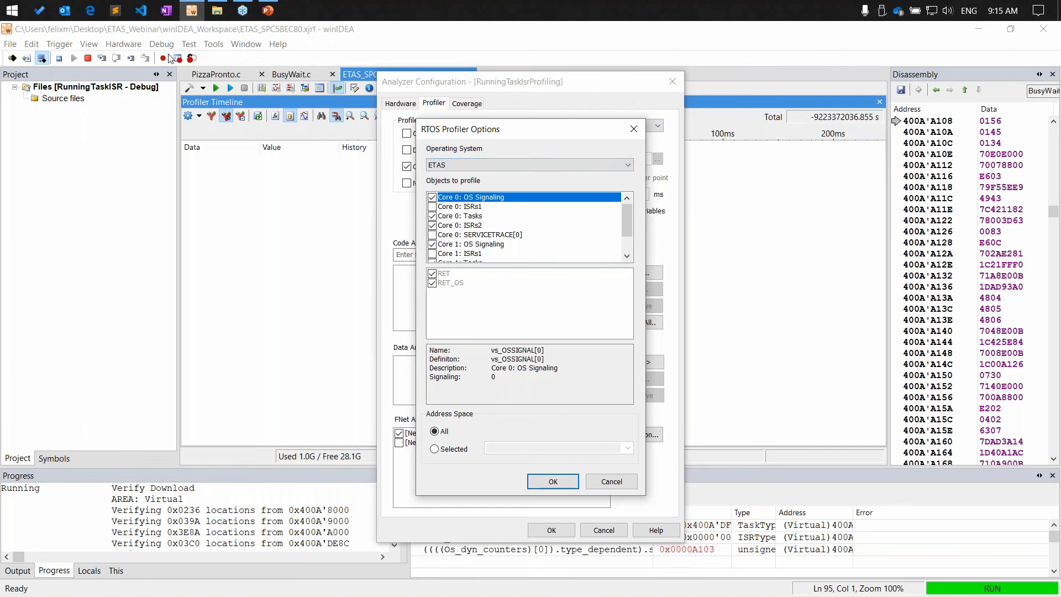
Exclude OS Signaling of Core 0 and Core 1 from the objects to profile.
left_click(487, 216)
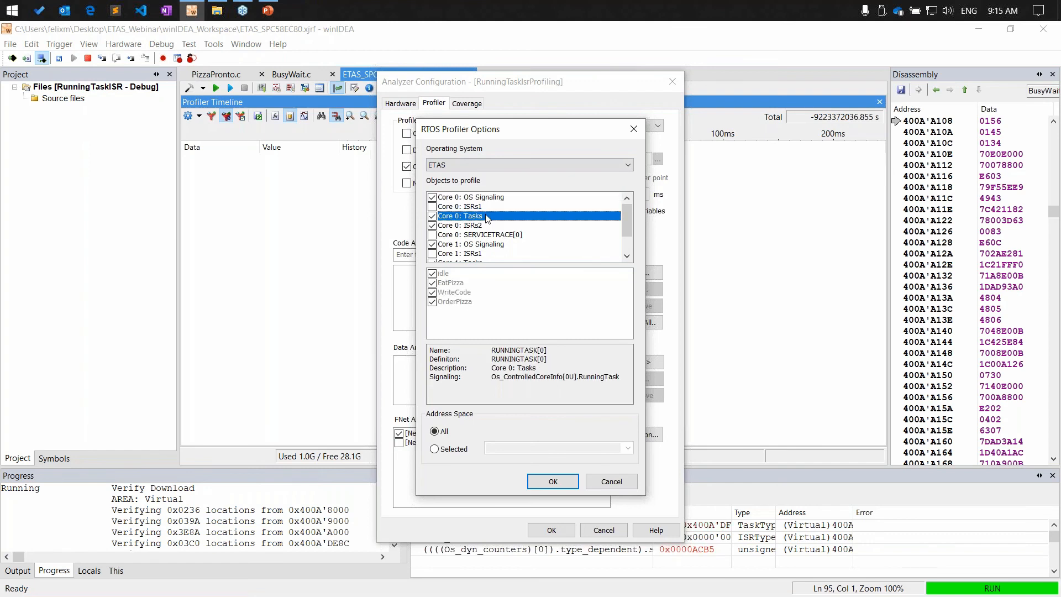
mouse_move(623, 219)
left_mouse_down()
mouse_move(628, 236)
mouse_move(628, 205)
left_mouse_up()
left_click(432, 199)
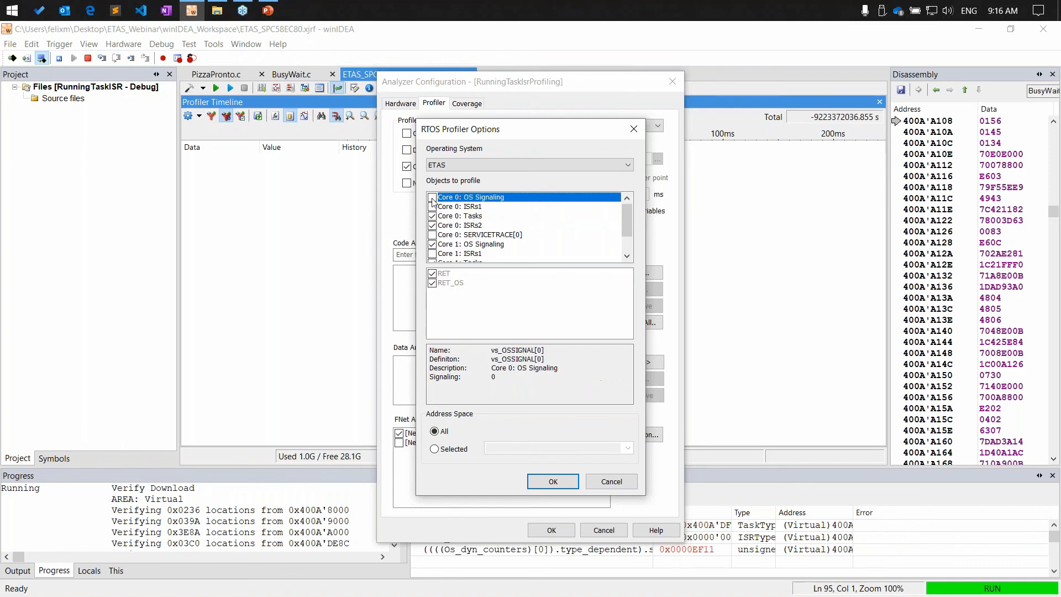
left_click(478, 227)
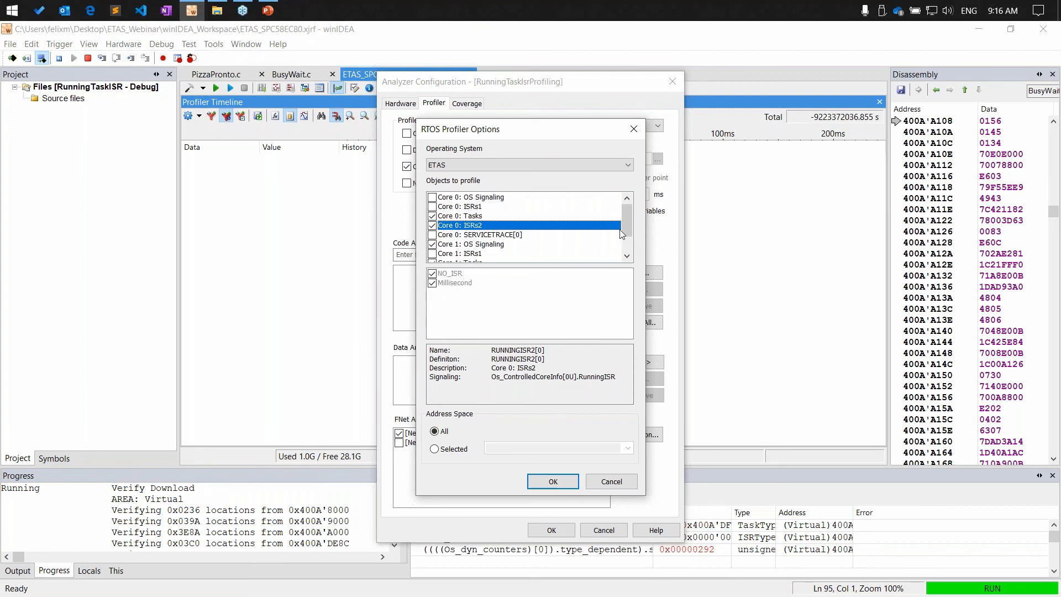
left_click(486, 208)
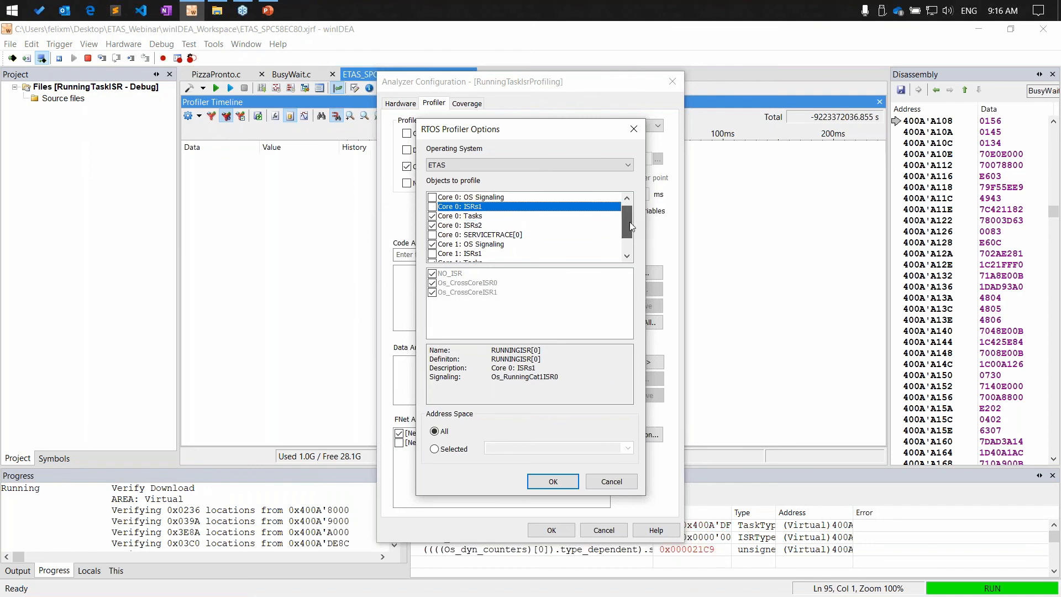
left_click_drag(629, 221, 610, 227)
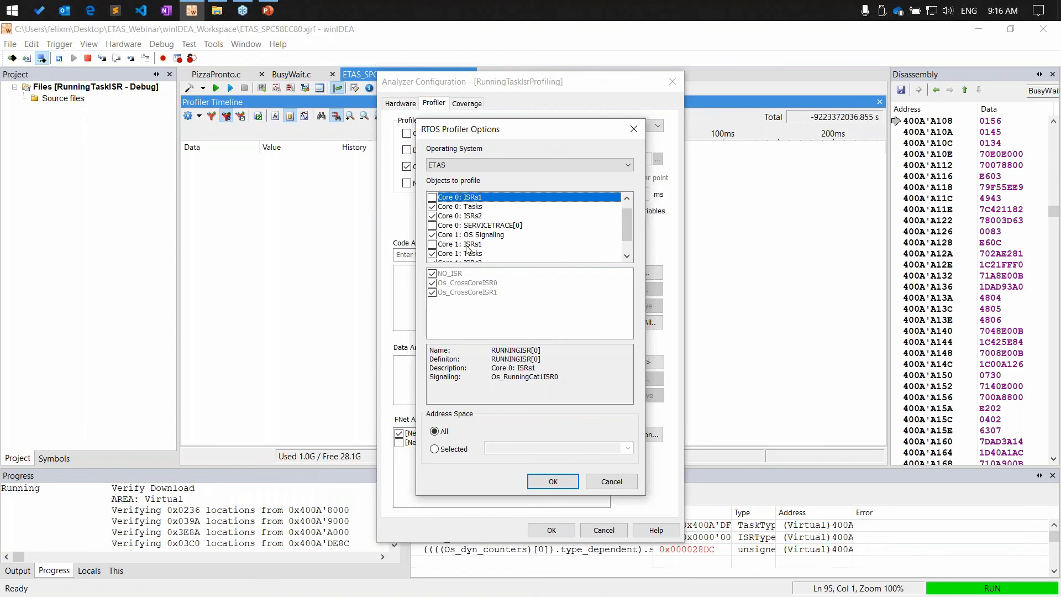
left_click(433, 236)
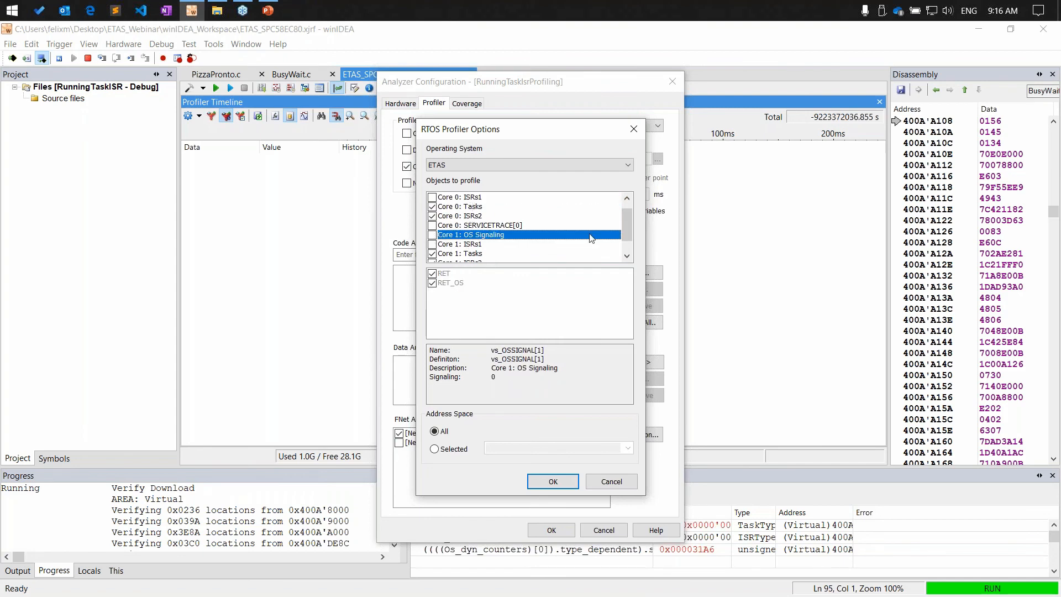
left_click_drag(628, 223, 628, 228)
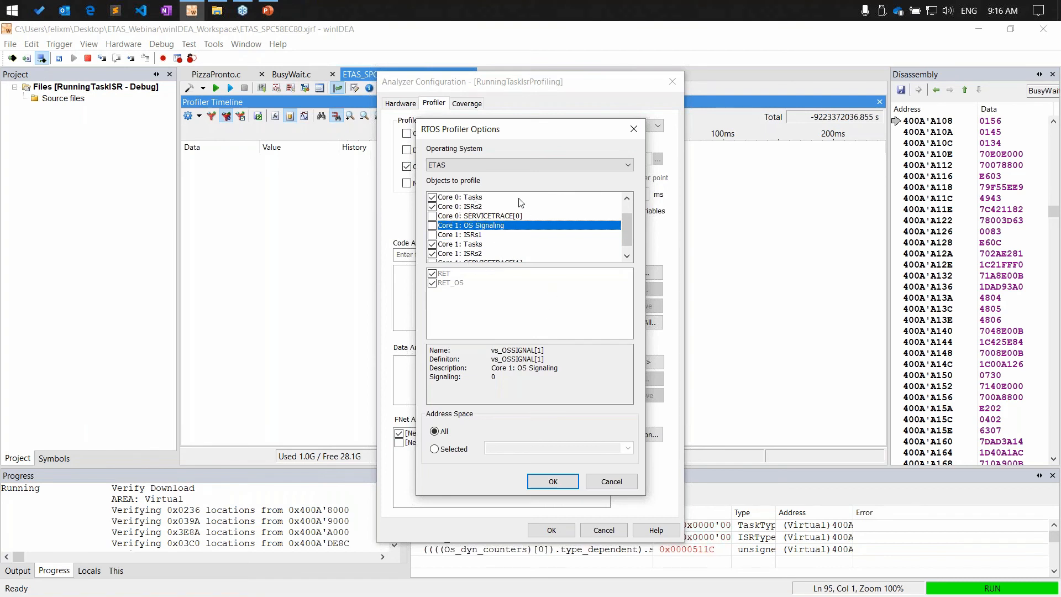
Check the signaling variable of the Core 0 tasks and apply the RTOS profiler options and the analyzer configuration.
left_click(473, 198)
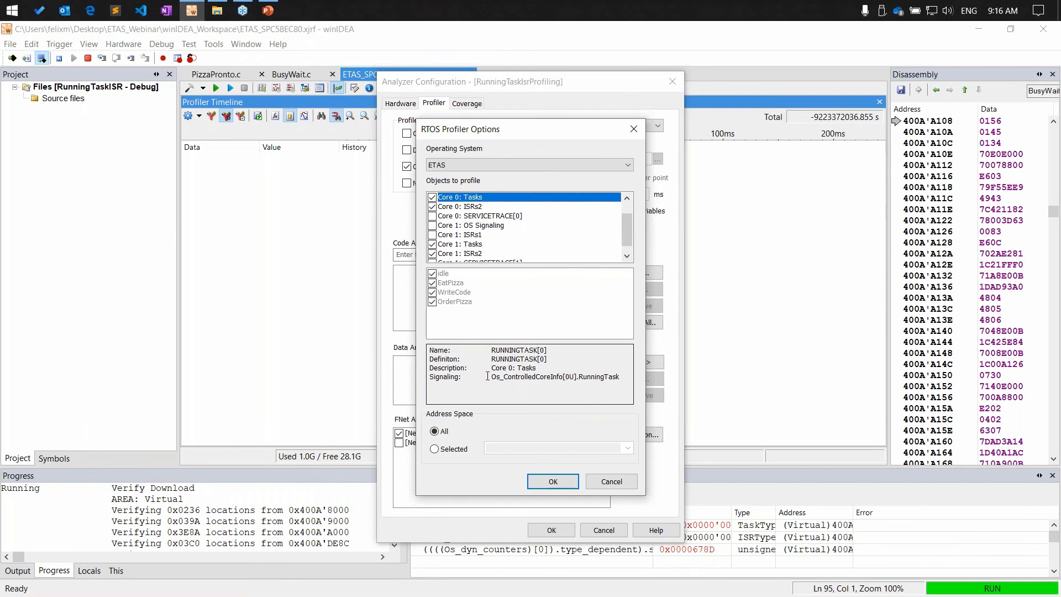
left_click_drag(492, 380, 621, 379)
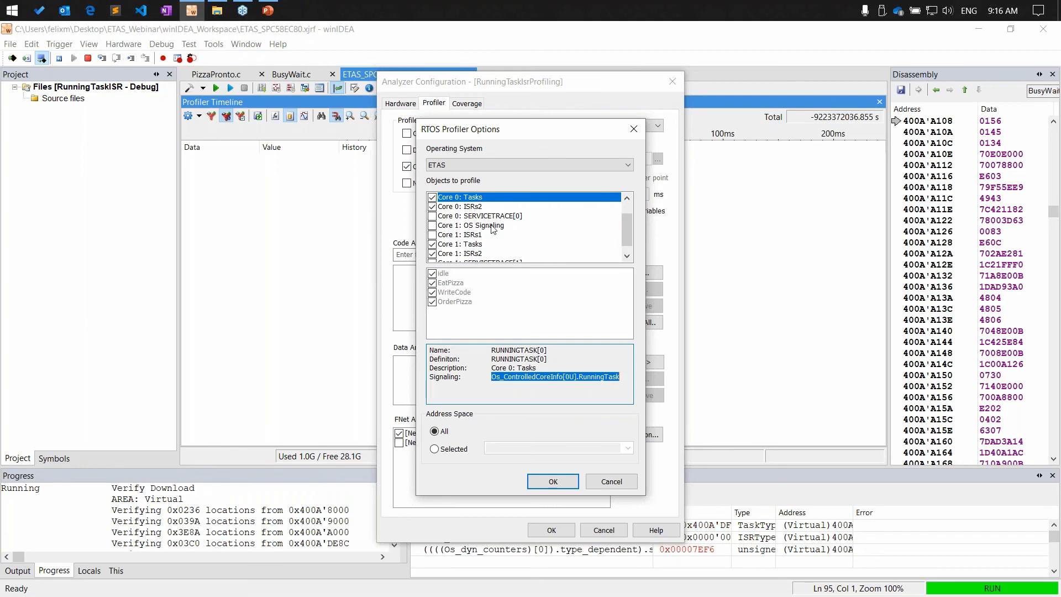
left_click_drag(545, 379, 431, 348)
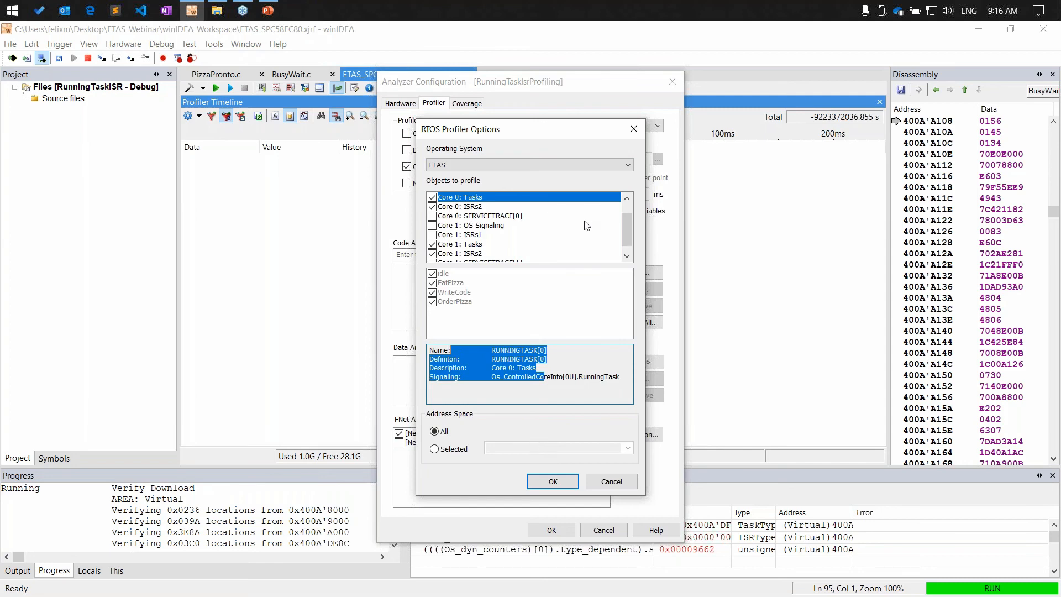
left_click_drag(624, 232, 622, 218)
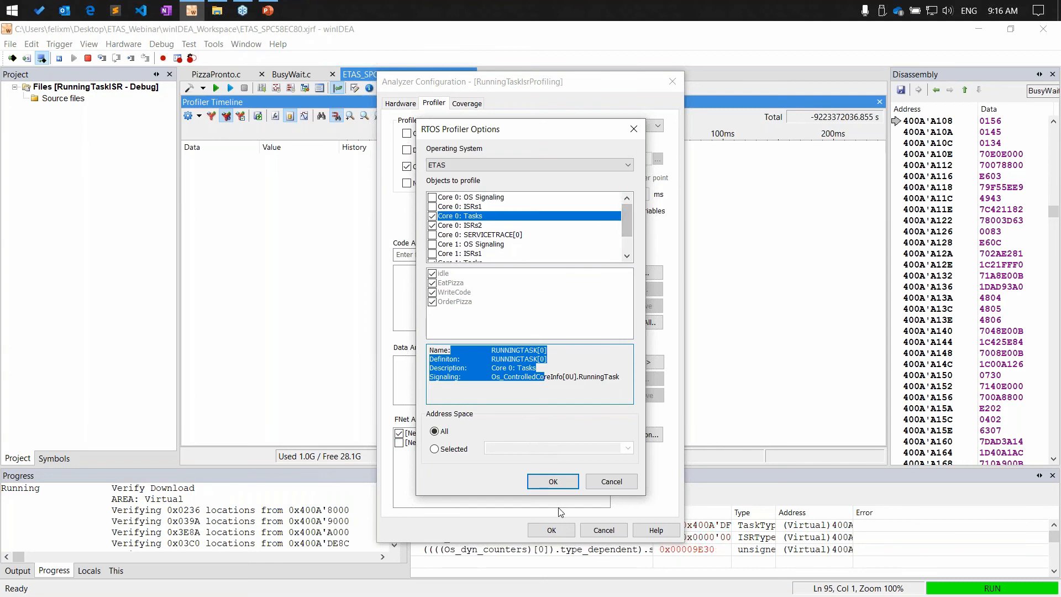
left_click(553, 481)
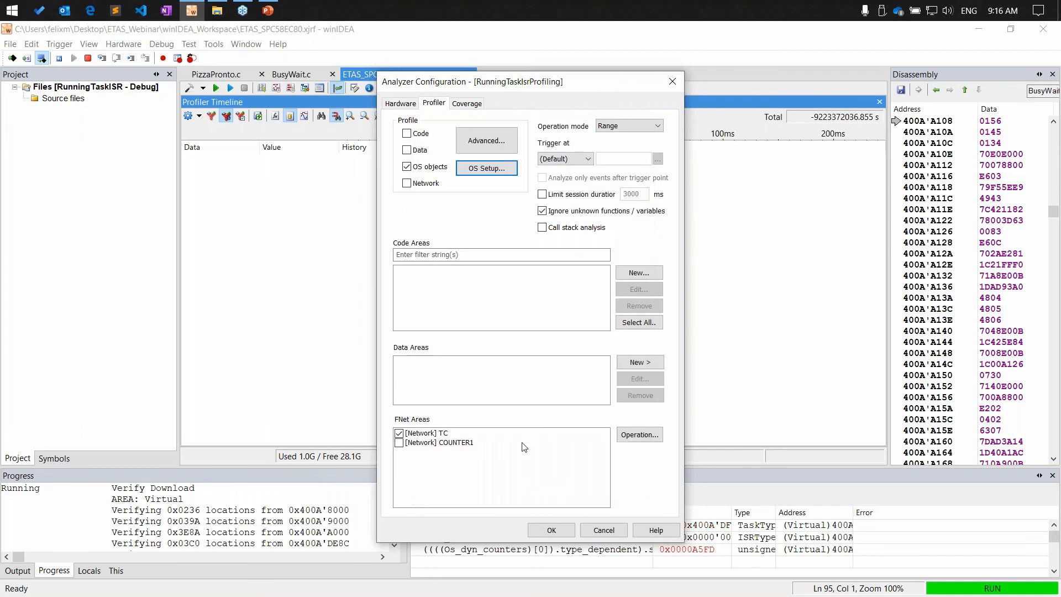
left_click(561, 535)
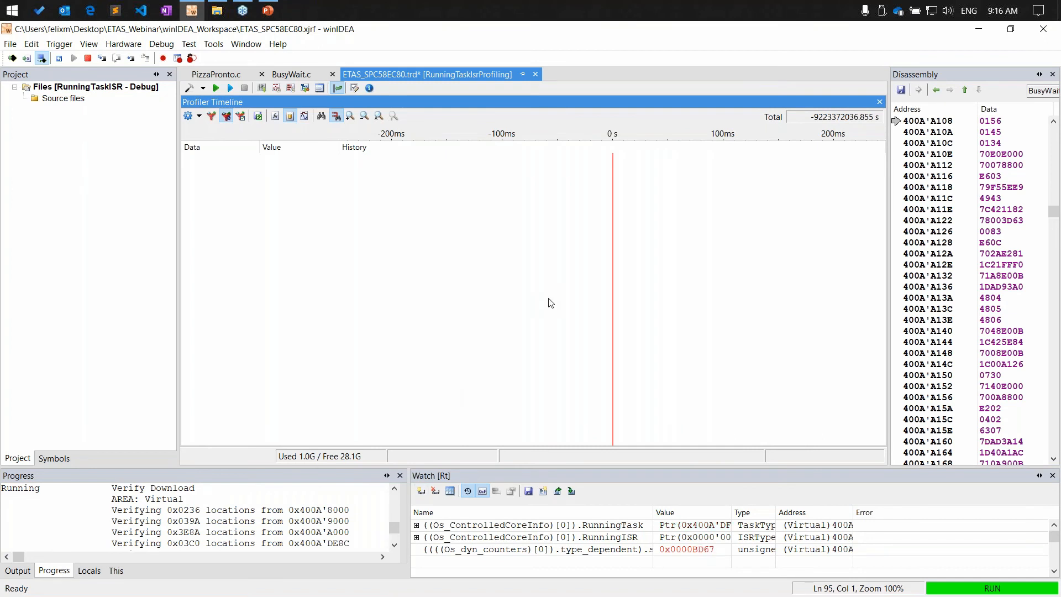
Review the recording size limit and the session duration limit of the RunningTaskIsrProfiling configuration.
left_click(190, 88)
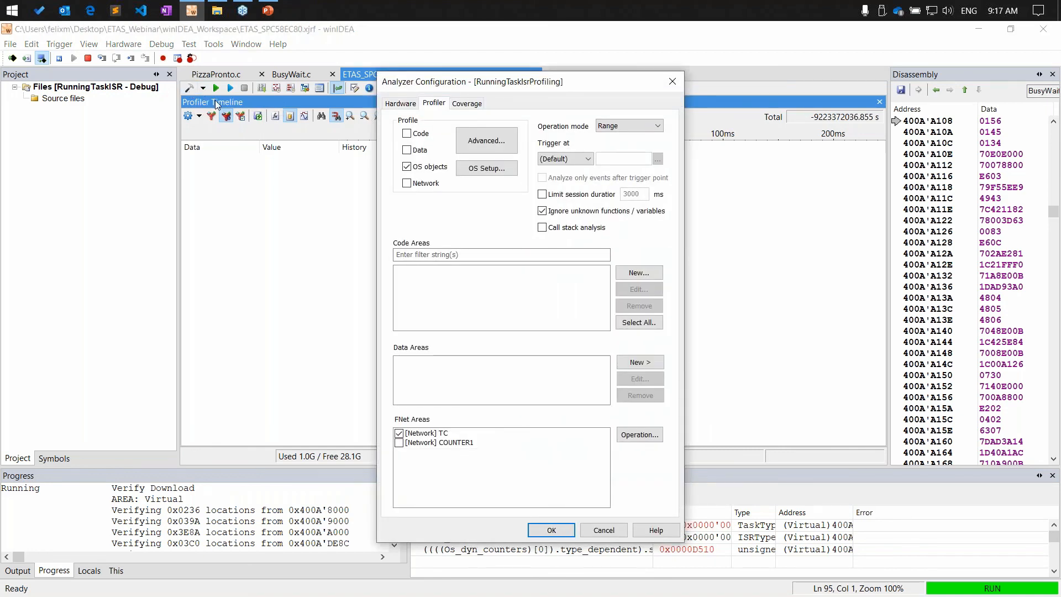
left_click(551, 530)
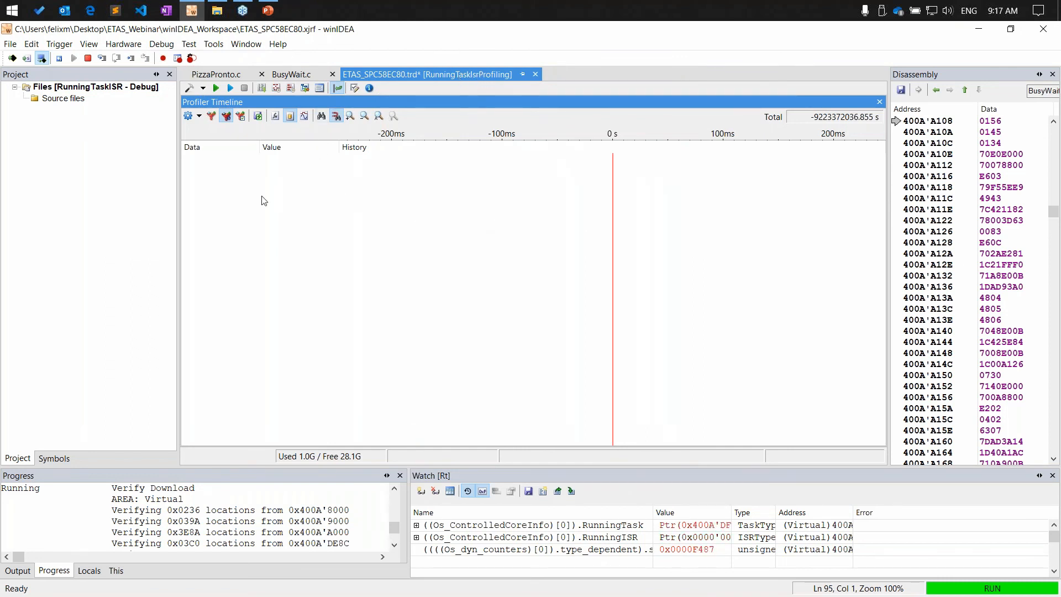
left_click(189, 89)
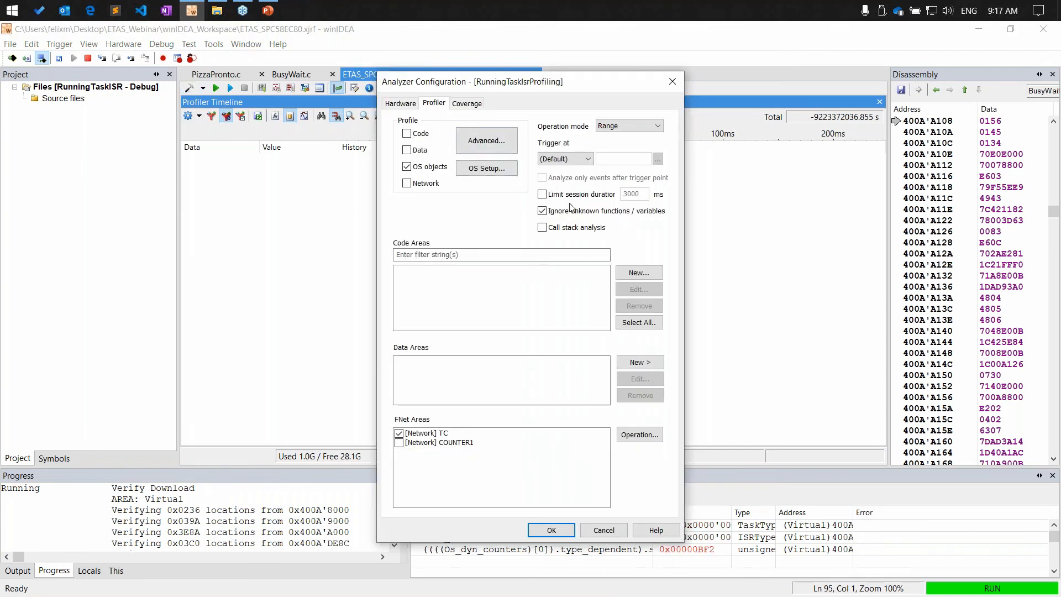
left_click(399, 104)
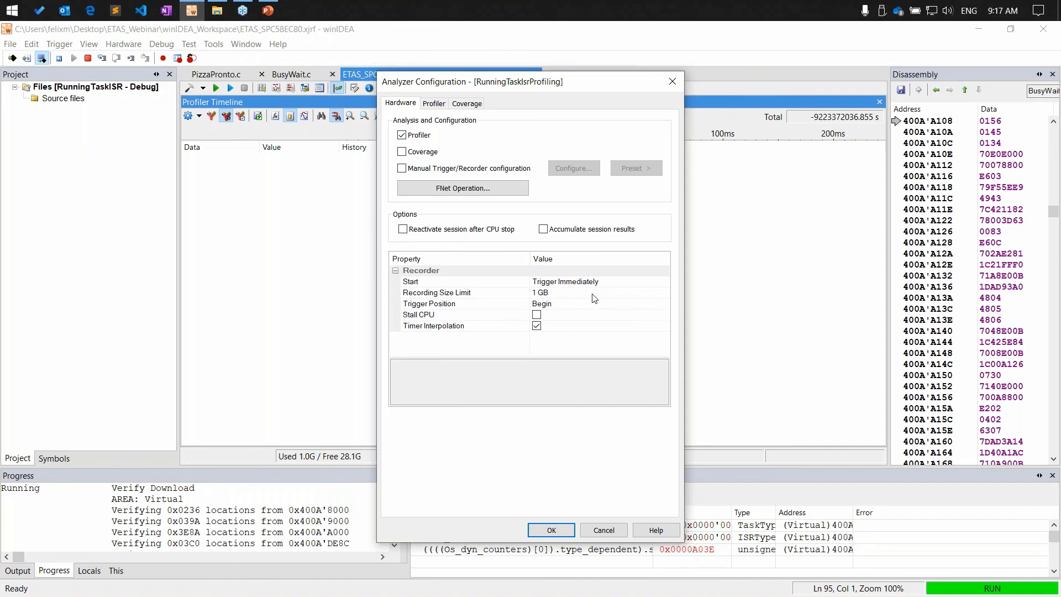
left_click(483, 293)
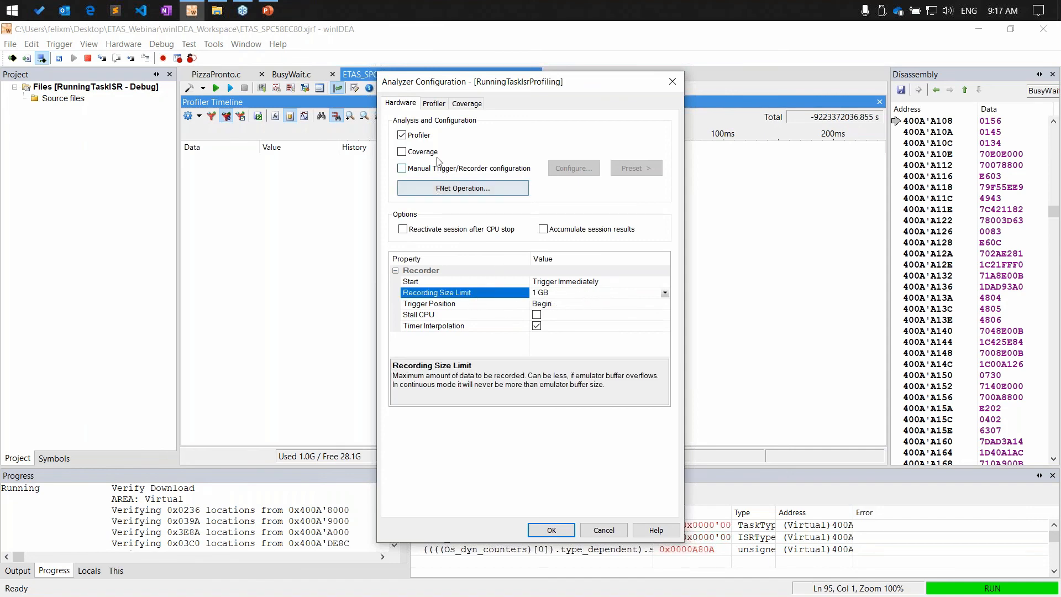
left_click(434, 105)
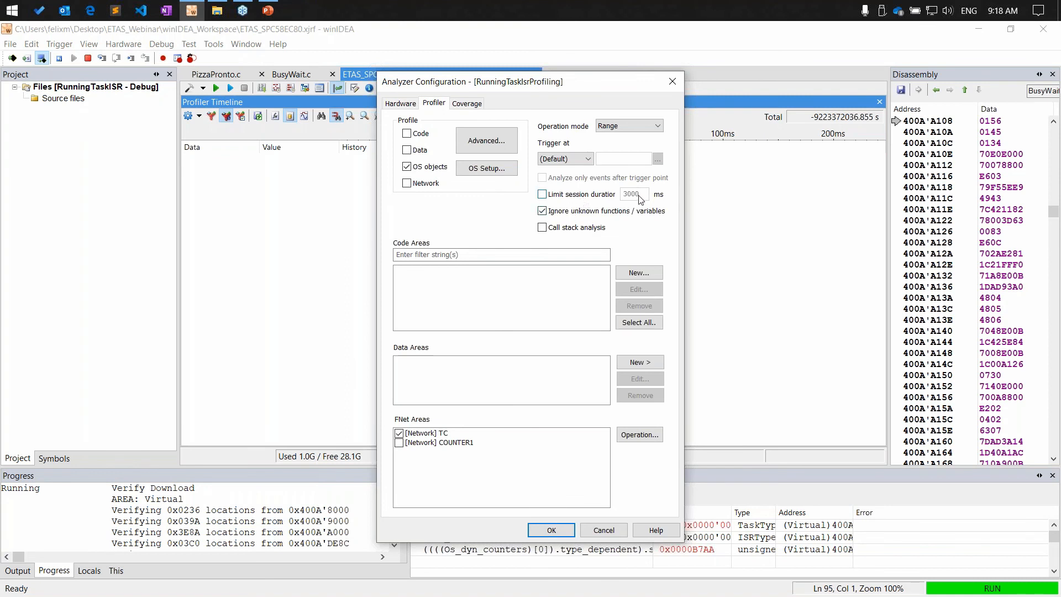
left_click(587, 196)
left_click(591, 198)
left_click(555, 534)
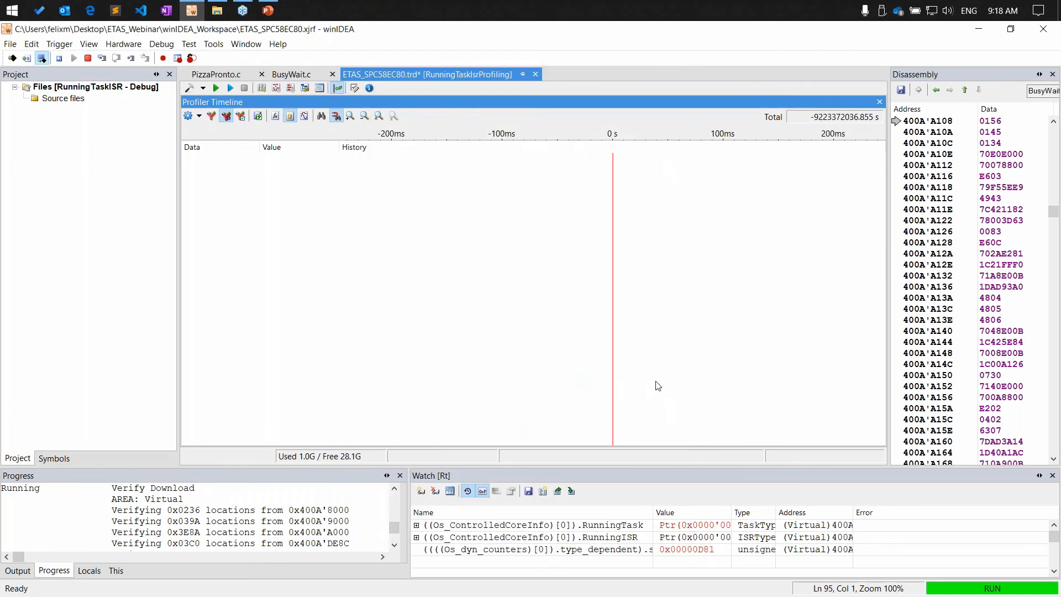
Record a profiling session of the running application, stop it, and widen the timeline's Data column to fit the object names.
left_click(216, 88)
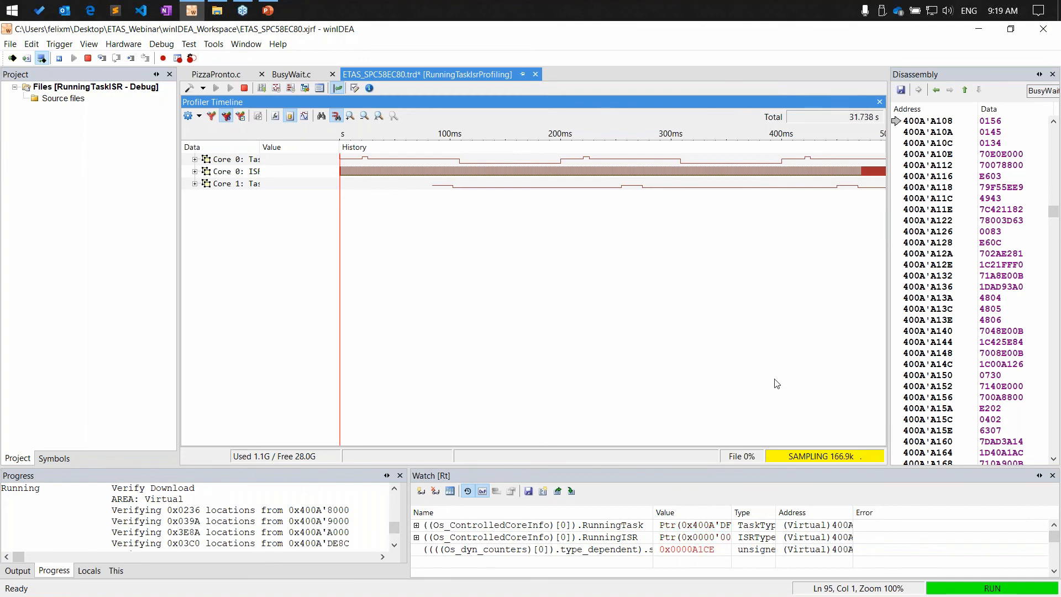
left_click(244, 88)
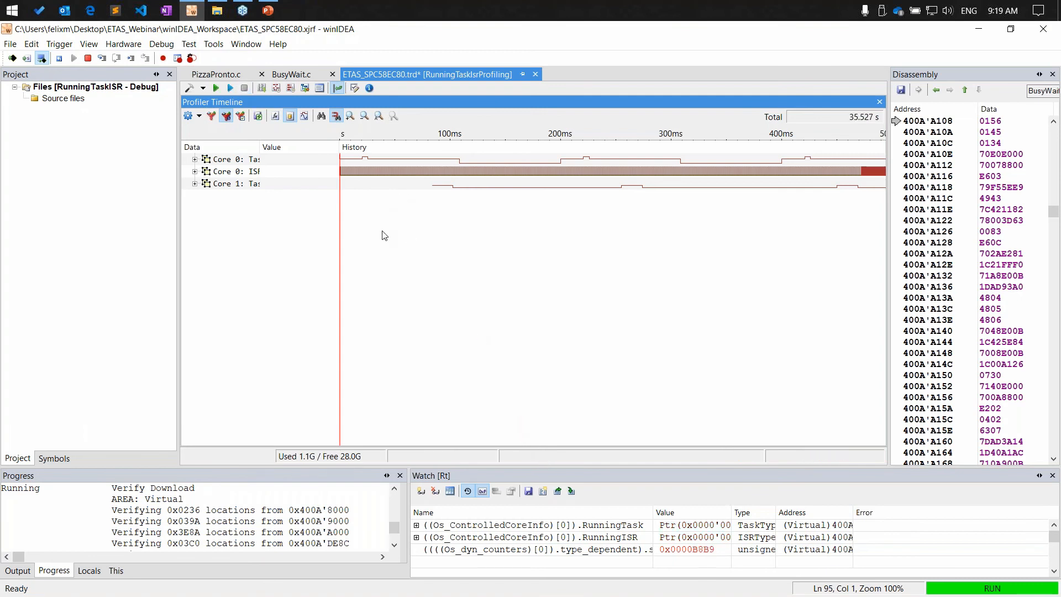
mouse_move(262, 149)
left_mouse_down()
mouse_move(297, 151)
mouse_move(283, 150)
left_mouse_up()
left_click_drag(359, 142, 339, 142)
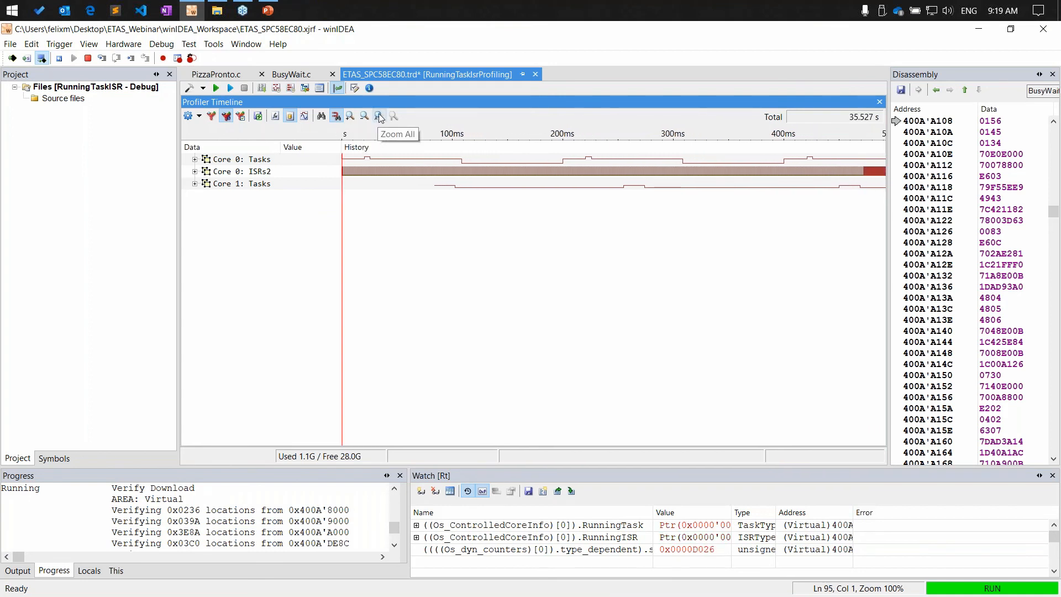
Show objects without recorded activity in the Profiler Timeline and expand Core 1 Tasks, Core 0 ISRs2 and Core 0 Tasks.
left_click(379, 116)
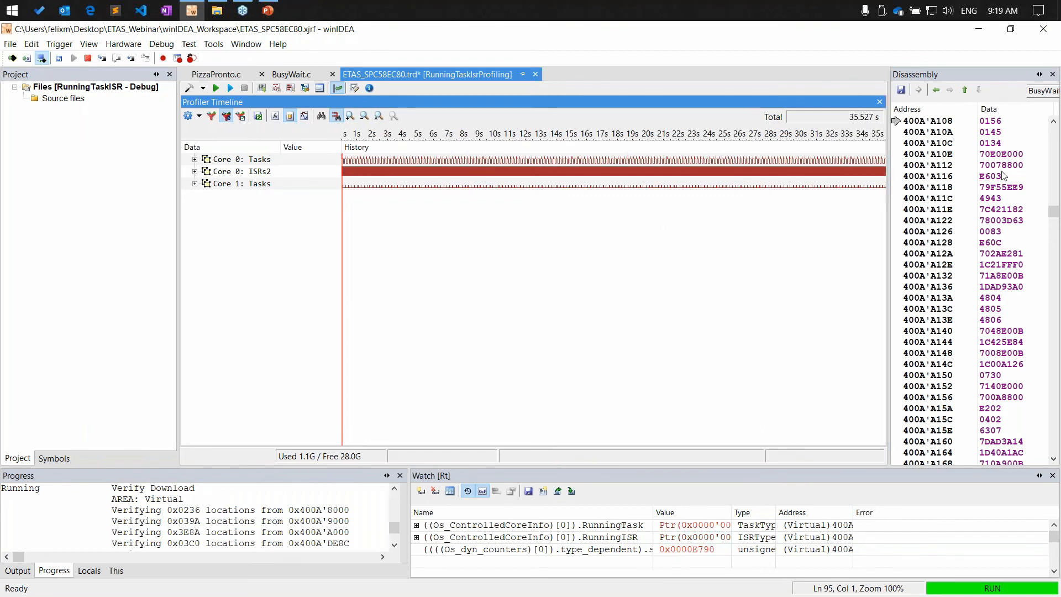
left_click(227, 116)
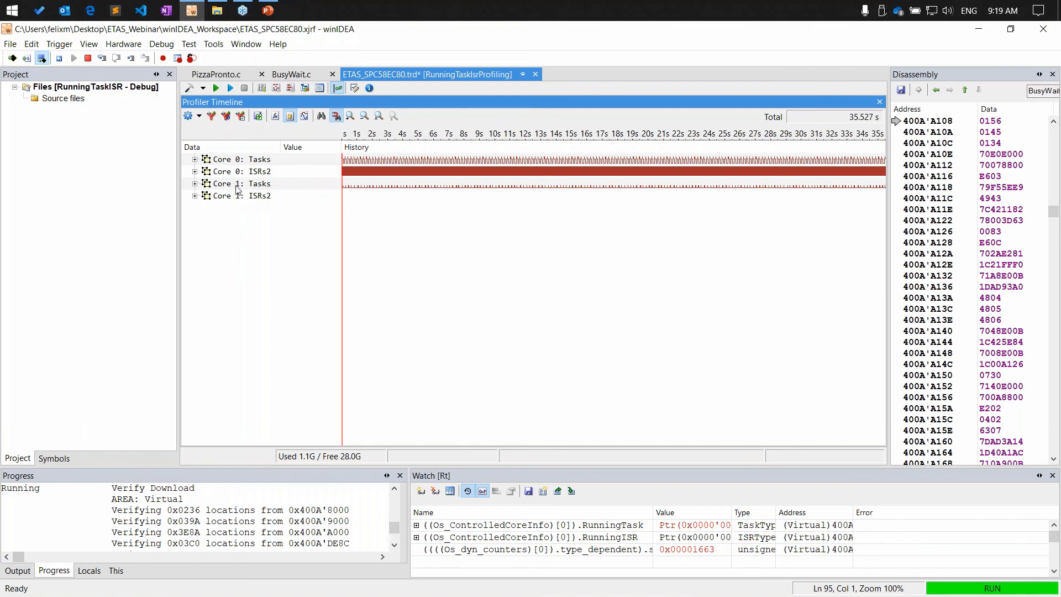
left_click(195, 186)
left_click(194, 184)
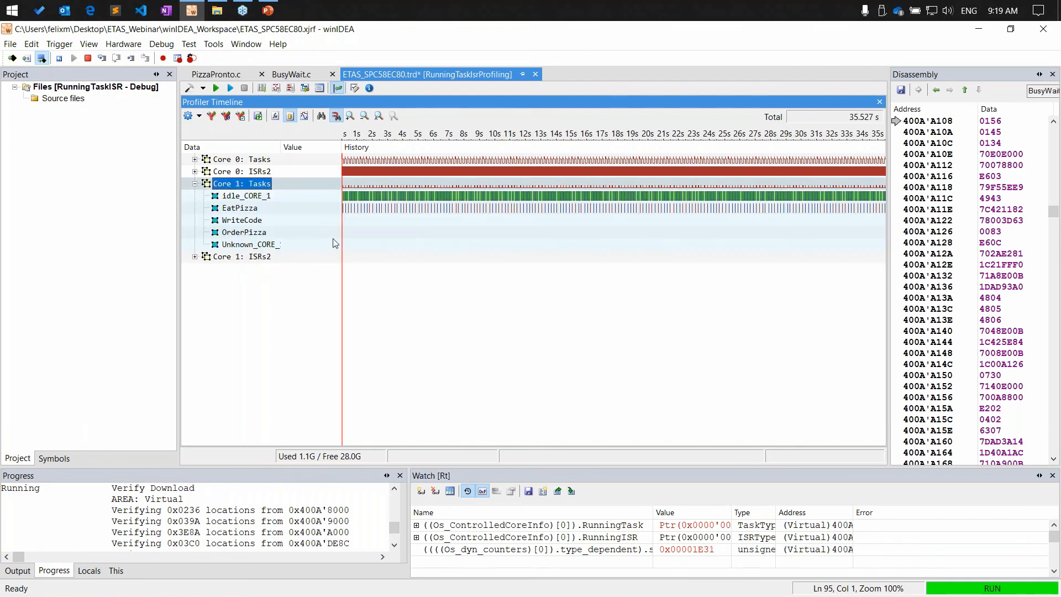
left_click(195, 171)
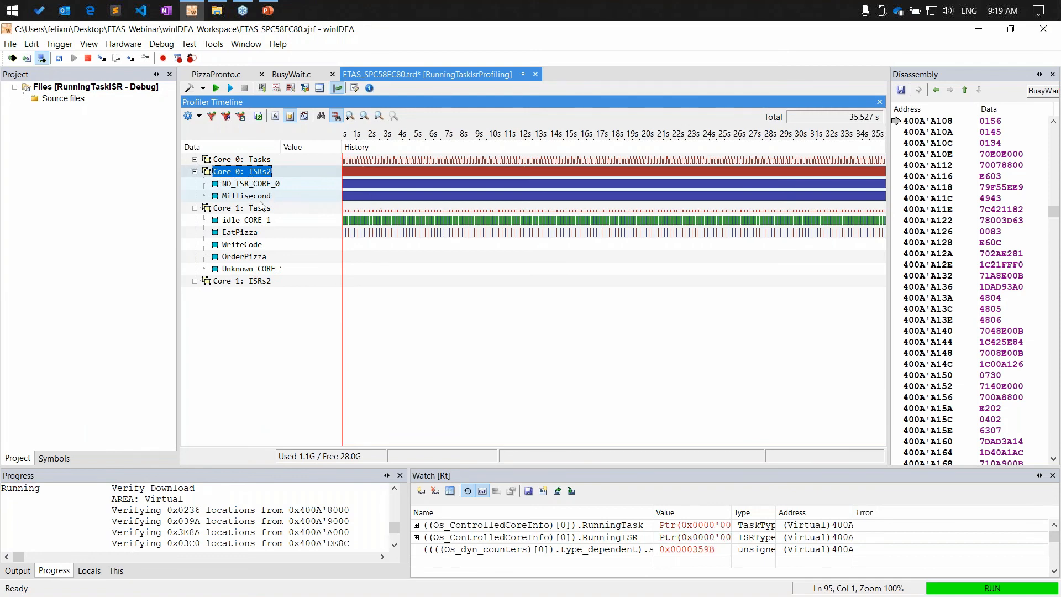
left_click(195, 159)
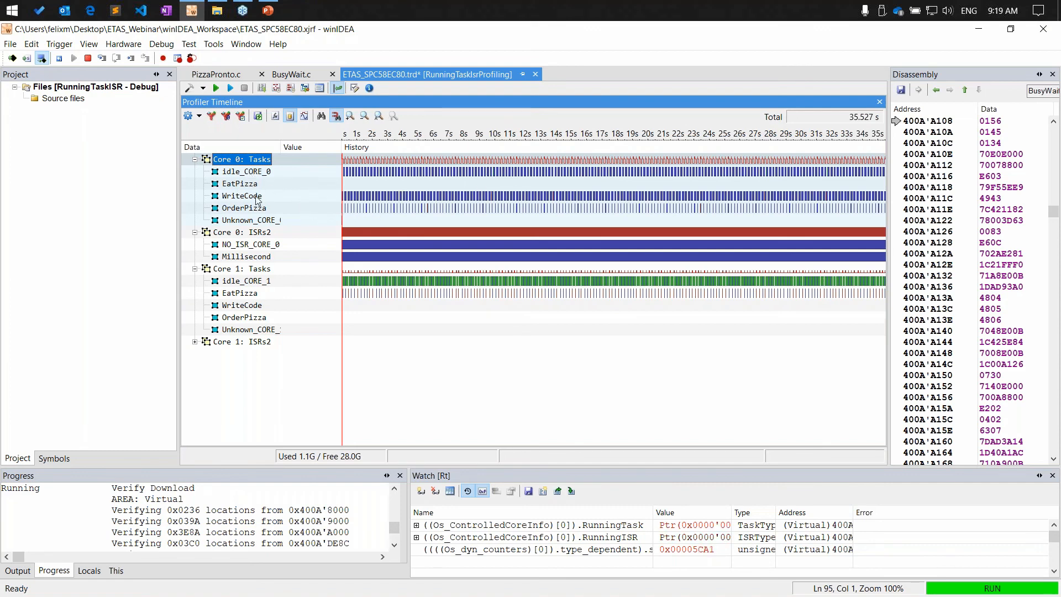
Examine the execution pattern of the tasks and ISRs on both cores around 3.6 s in the Profiler Timeline.
scroll(399, 217, "up", 5)
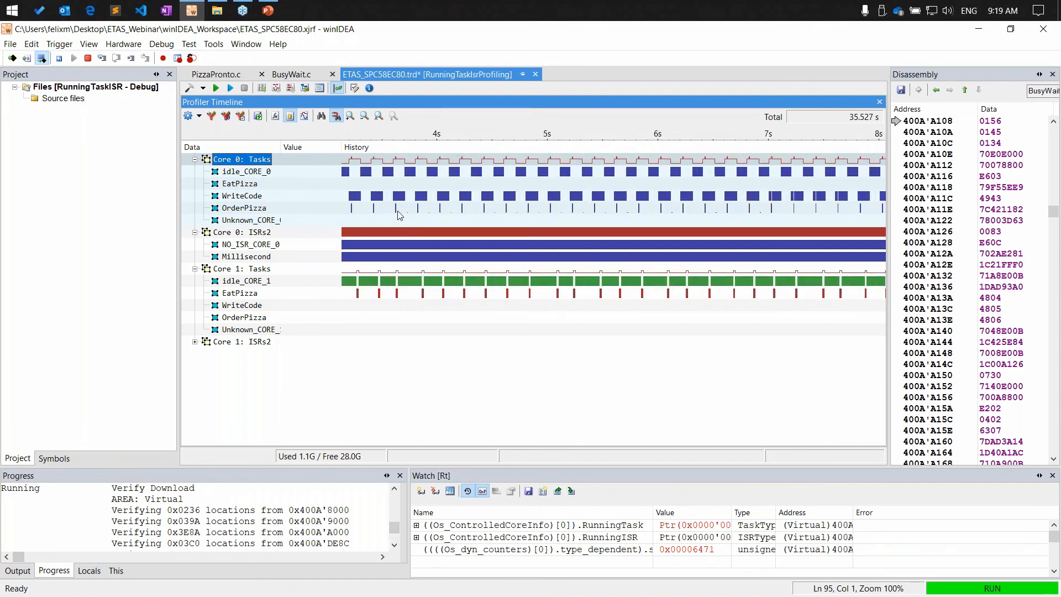
scroll(381, 207, "up", 3)
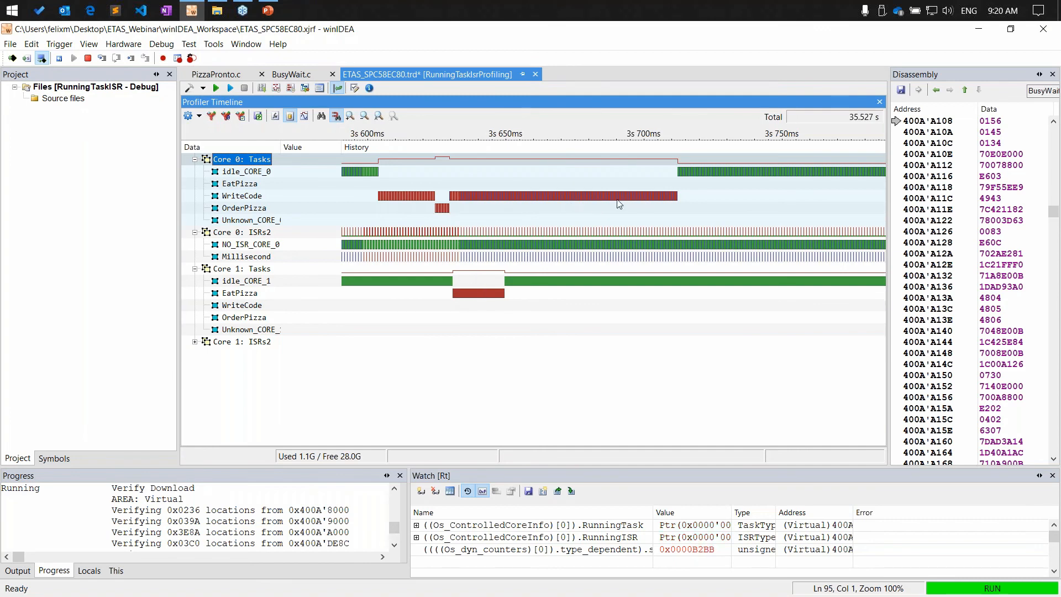
left_click_drag(679, 196, 653, 200)
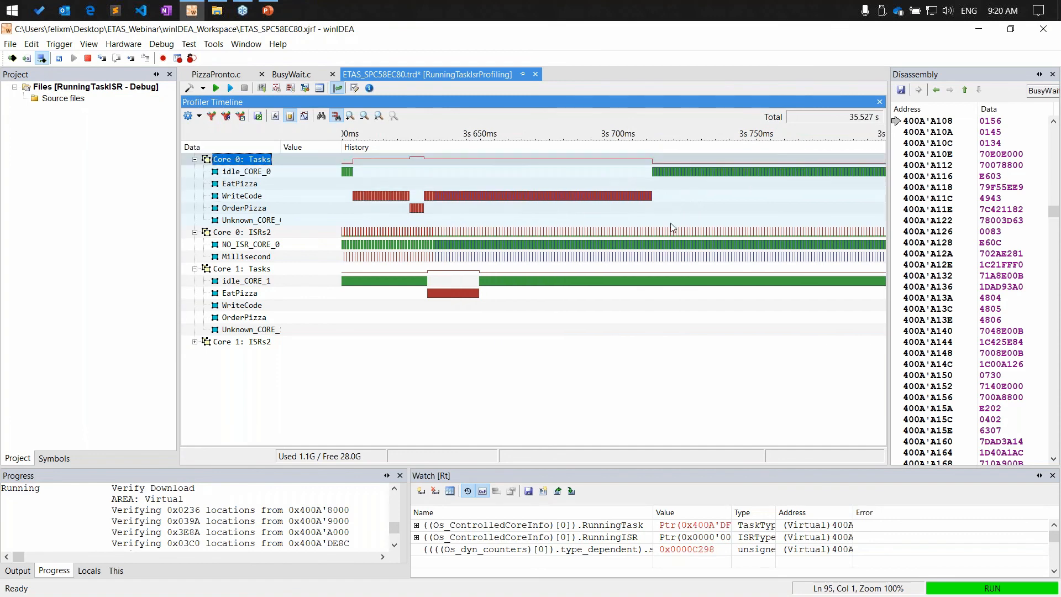
scroll(671, 228, "down", 5)
scroll(696, 200, "up", 1)
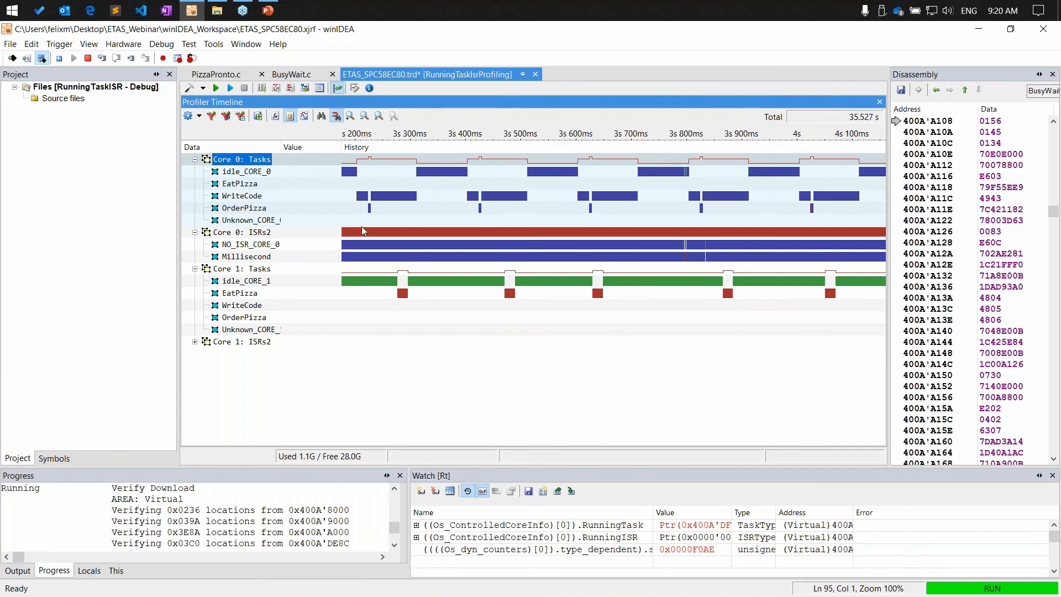
Examine how OrderPizza preempts WriteCode and how the Millisecond ISR interrupts Core 0 between about 3.20 s and 3.25 s in the timeline.
scroll(360, 213, "up", 6)
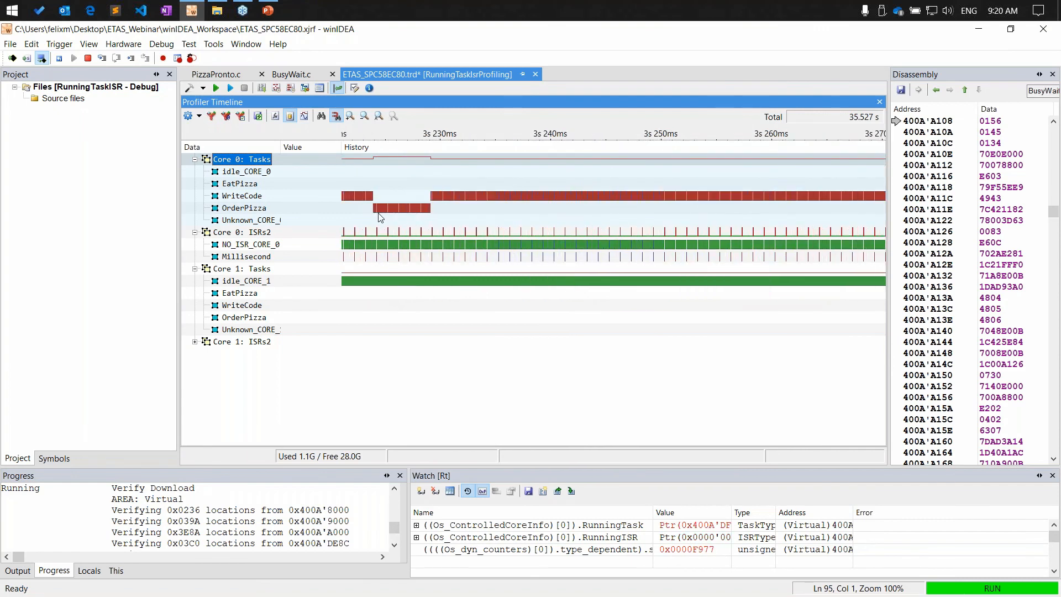
left_click_drag(373, 216, 628, 222)
scroll(446, 221, "down", 1)
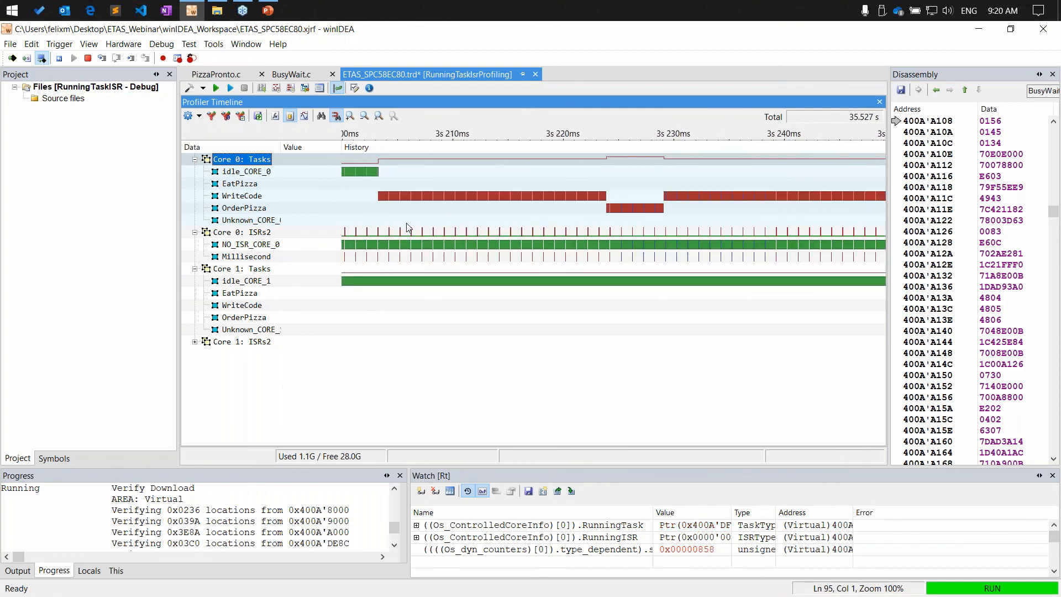
left_click_drag(387, 222, 452, 219)
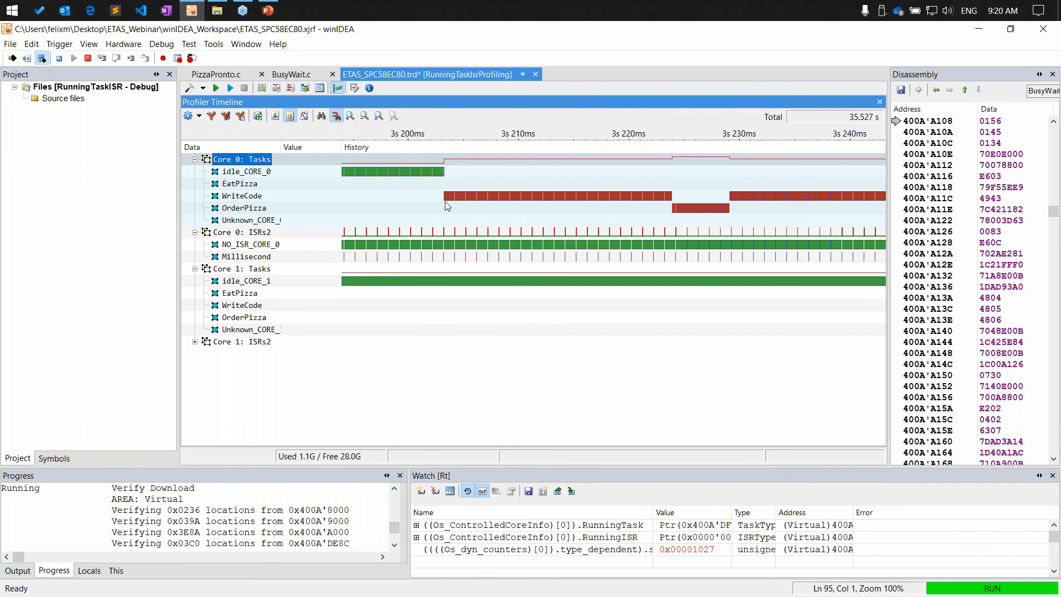
scroll(452, 204, "up", 1)
scroll(456, 201, "up", 3)
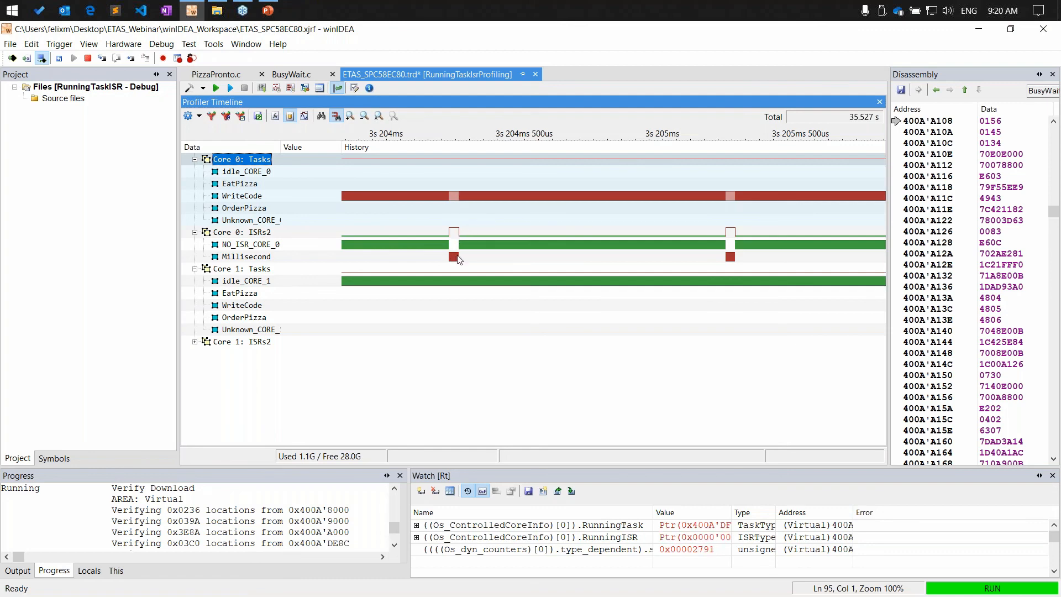
scroll(547, 240, "down", 1)
left_click_drag(720, 219, 651, 213)
scroll(659, 216, "down", 1)
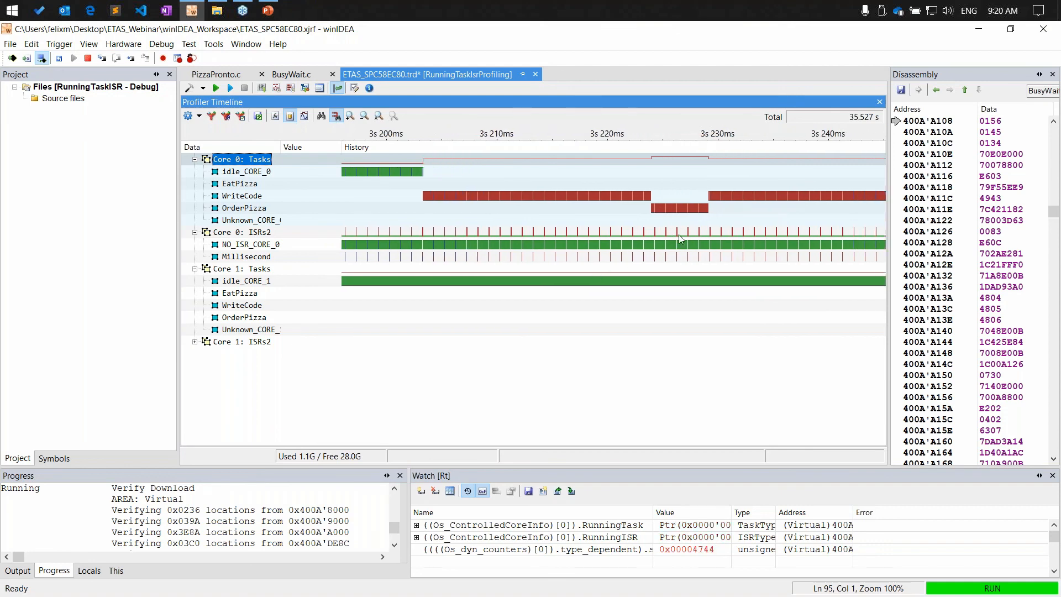
left_click_drag(705, 229, 578, 234)
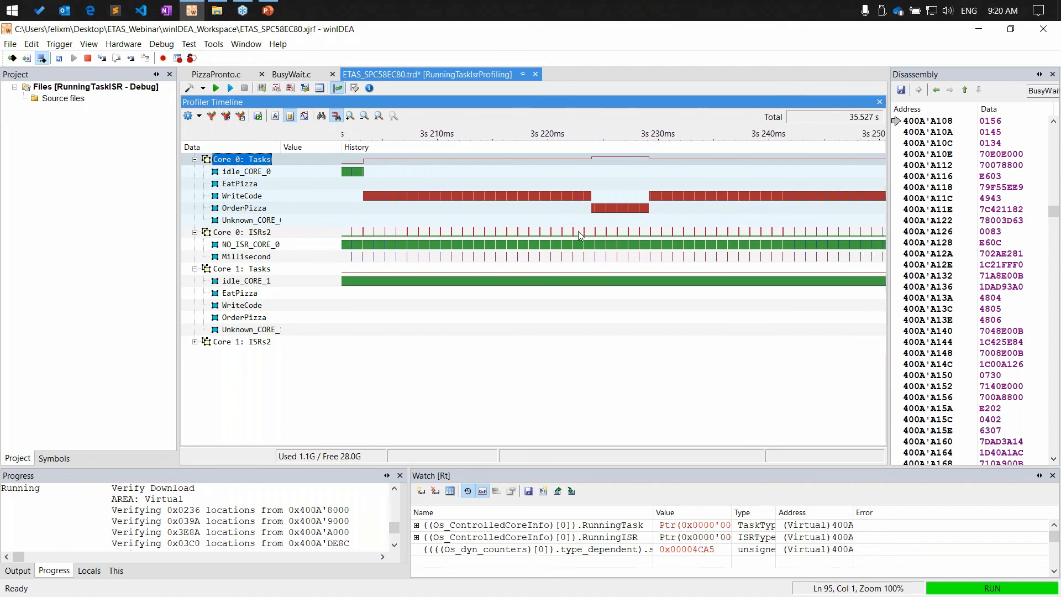
Hide objects without recorded activity in the Profiler Timeline and highlight the idle_CORE_1 and NO_ISR_CORE_0 rows.
left_click(226, 121)
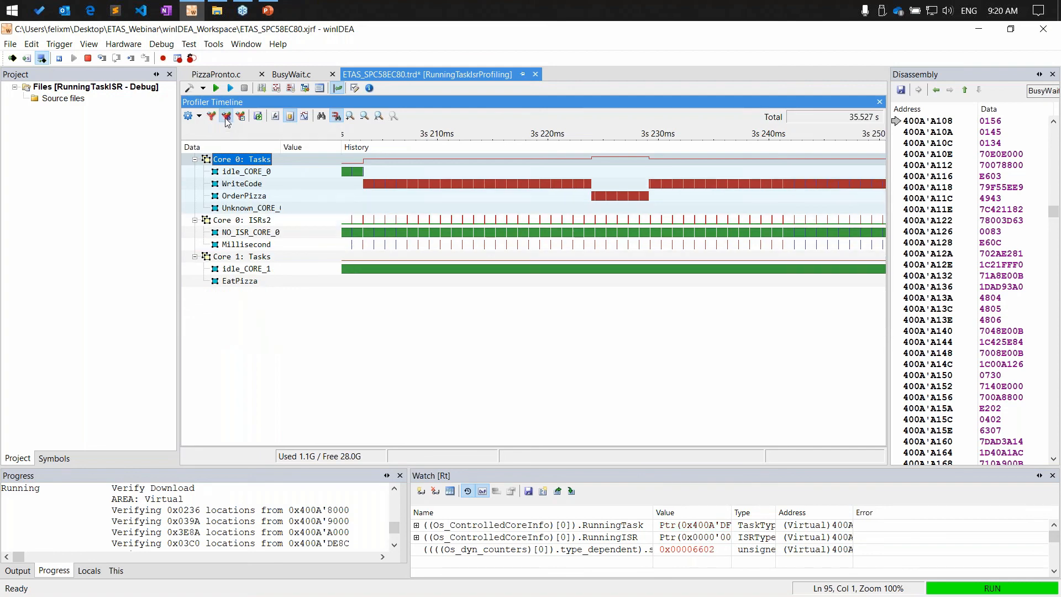
left_click_drag(477, 301, 442, 301)
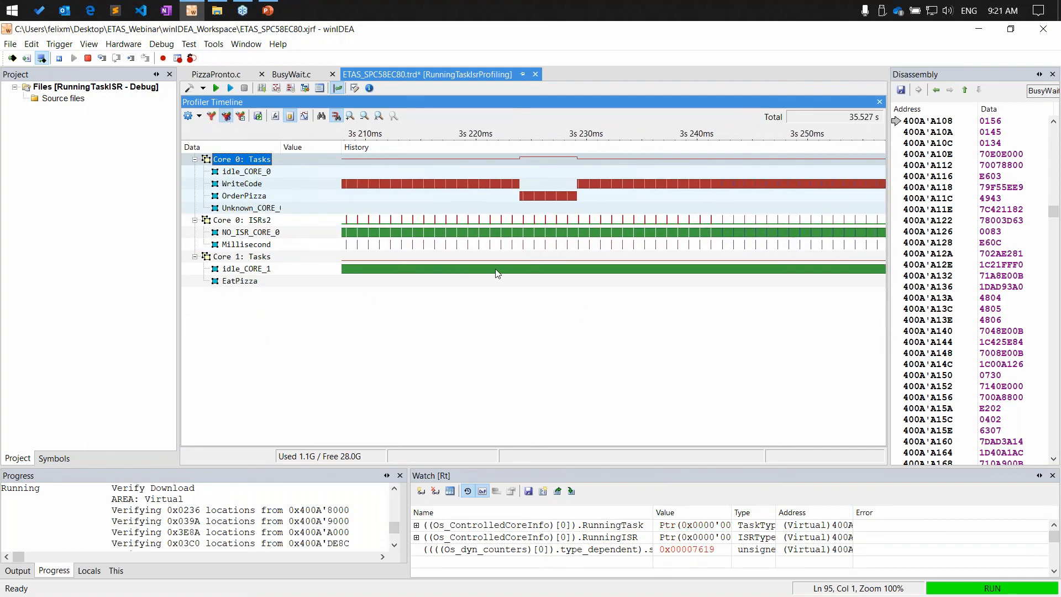
left_click(260, 271)
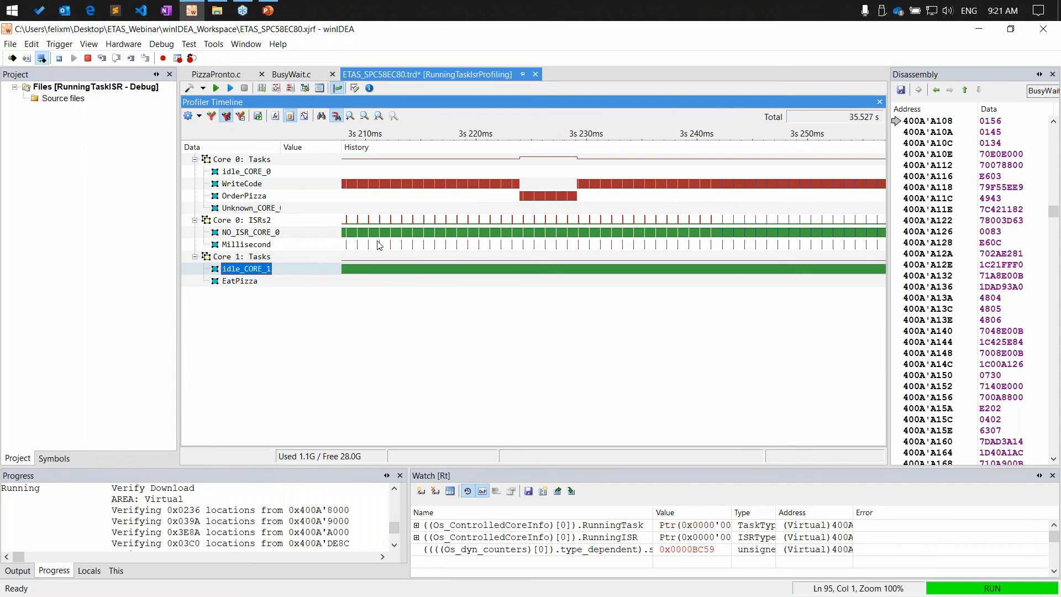
left_click(301, 232)
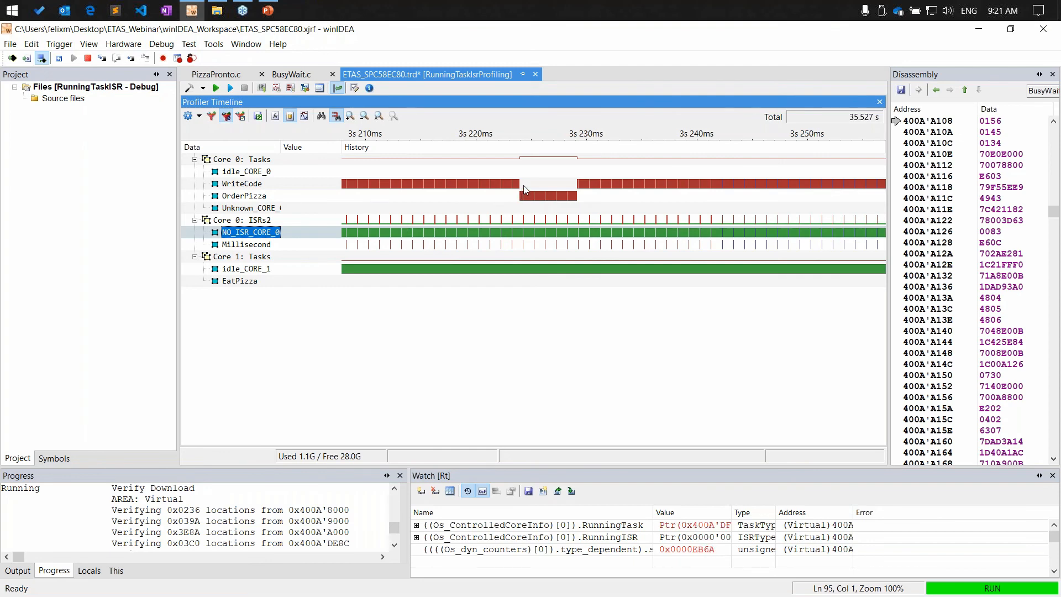
Compare the execution of WriteCode and OrderPizza on Core 0 with EatPizza on Core 1 between about 3.1 s and 3.5 s.
scroll(523, 185, "down", 2)
left_click_drag(666, 203, 613, 205)
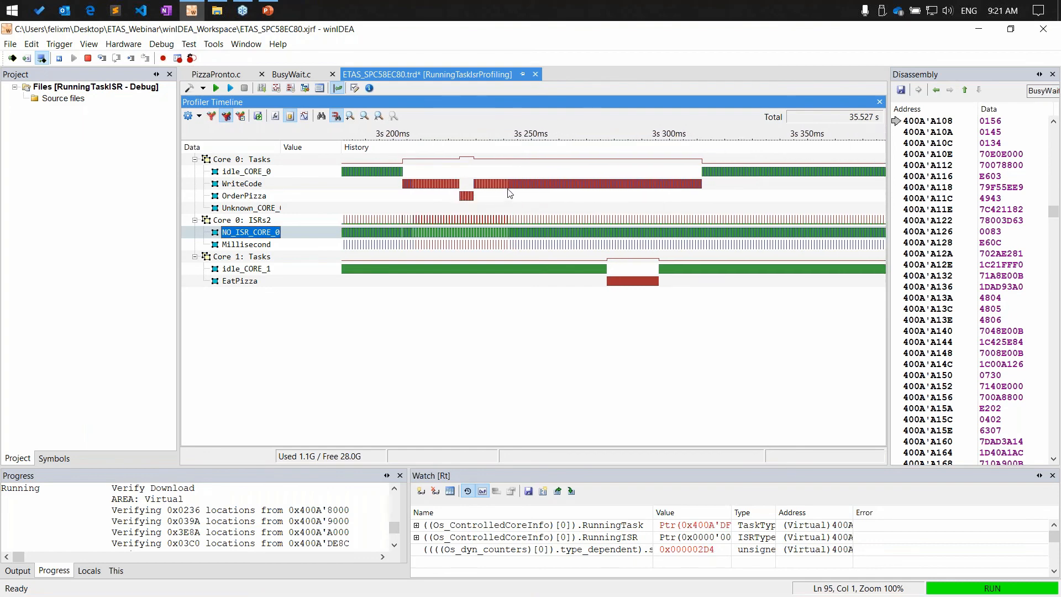
scroll(434, 196, "up", 1)
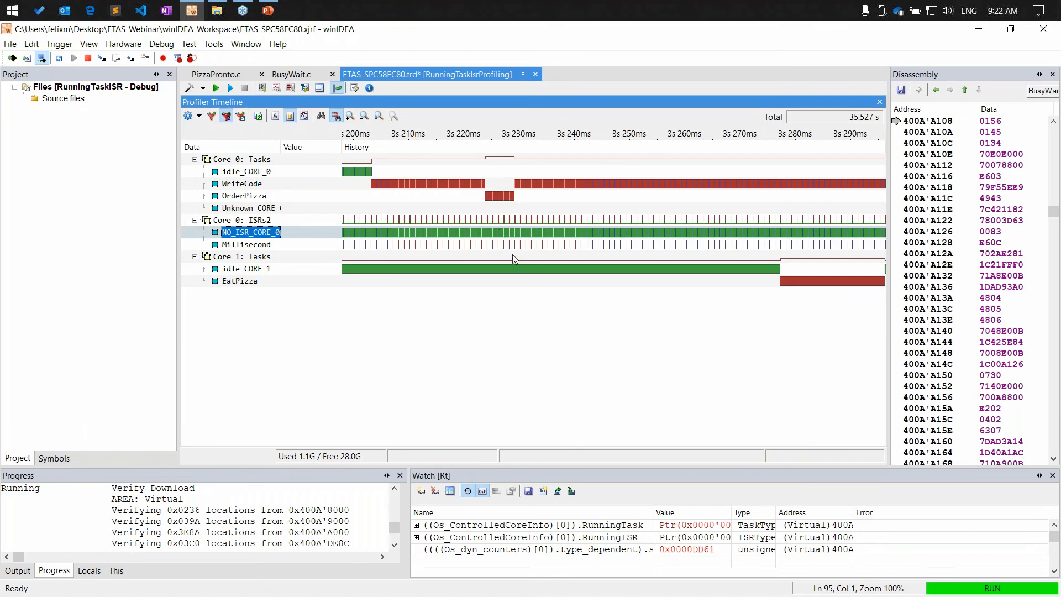
scroll(510, 257, "down", 3)
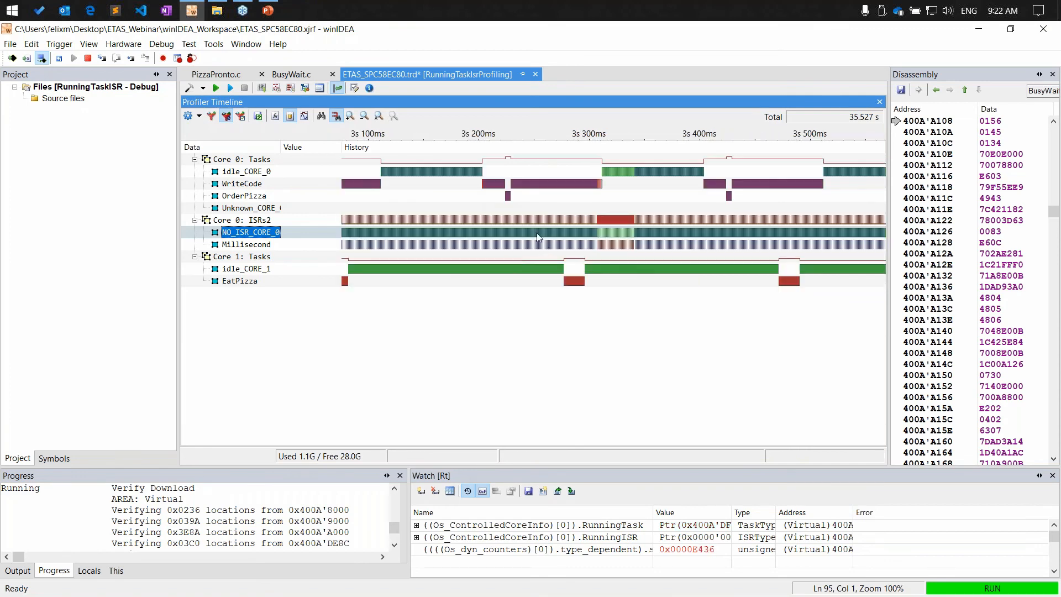
Review the timing statistics in the WriteCode task's properties, and place the timeline marker at about 3.18 s.
right_click(244, 185)
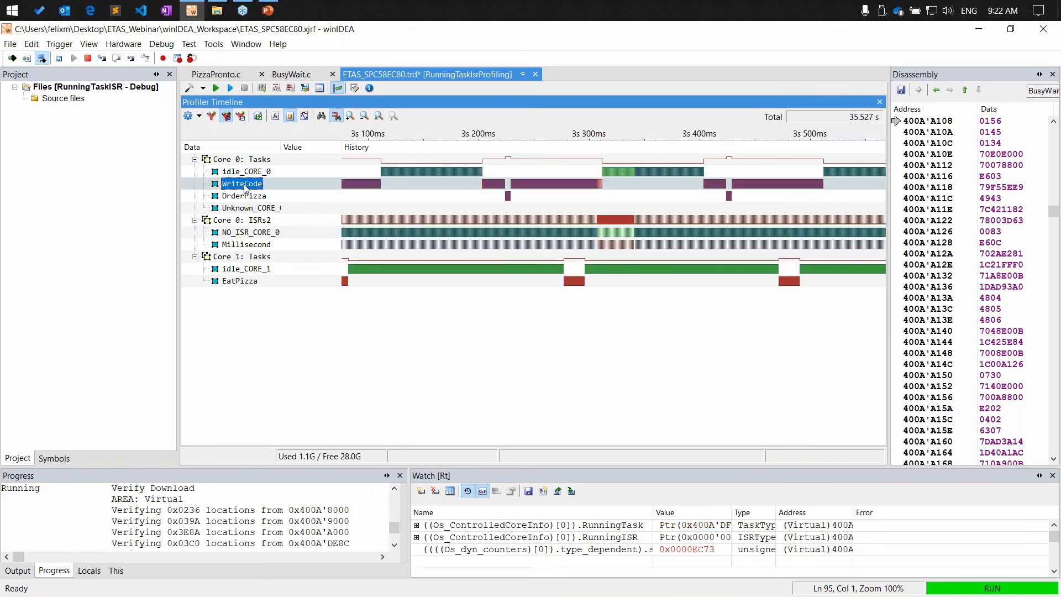
left_click(290, 276)
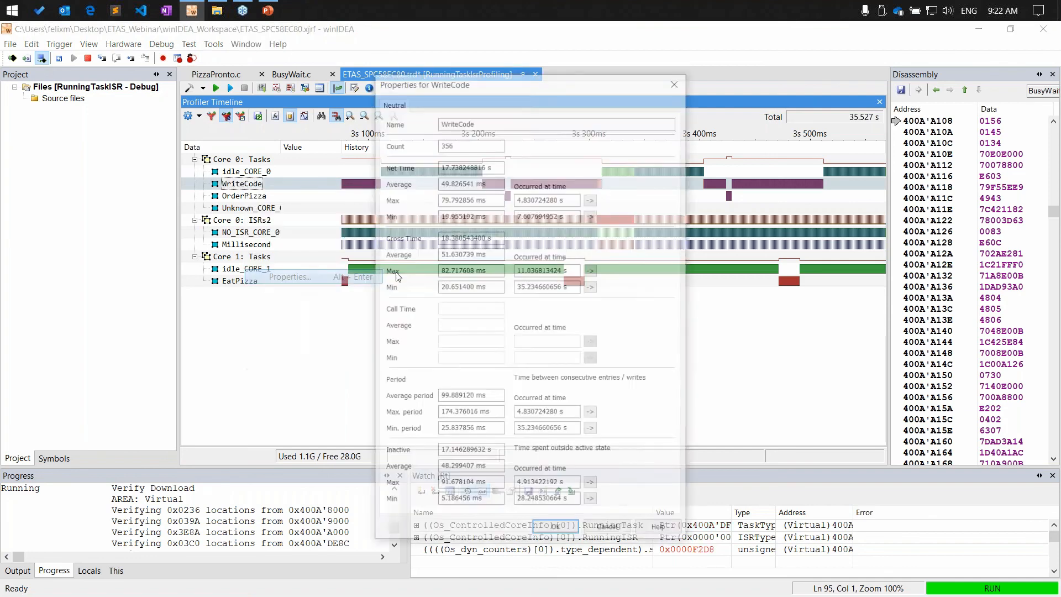
left_click(608, 531)
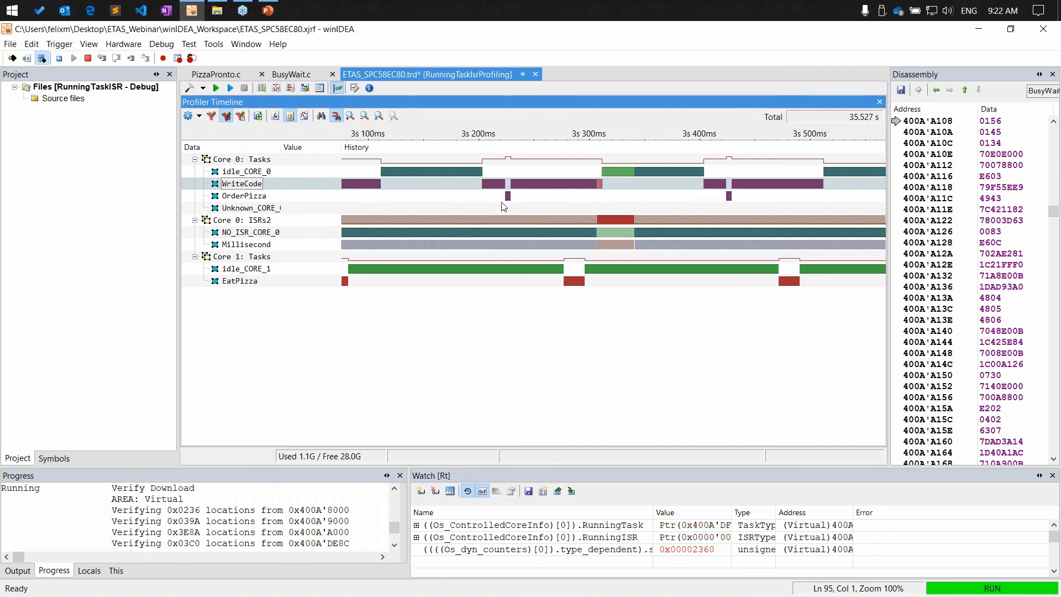
left_click(454, 201)
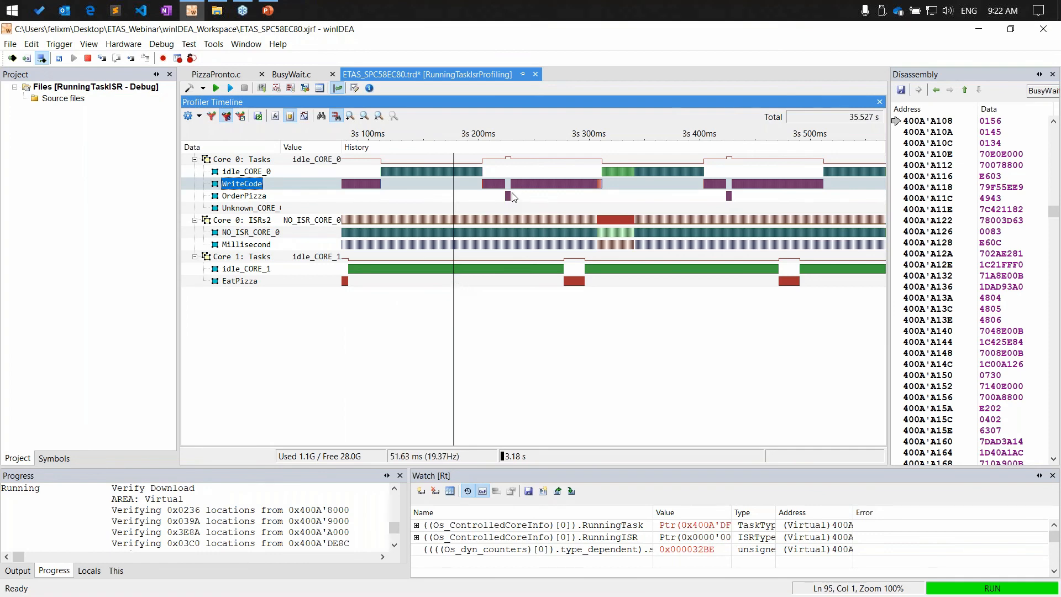
scroll(511, 195, "up", 3)
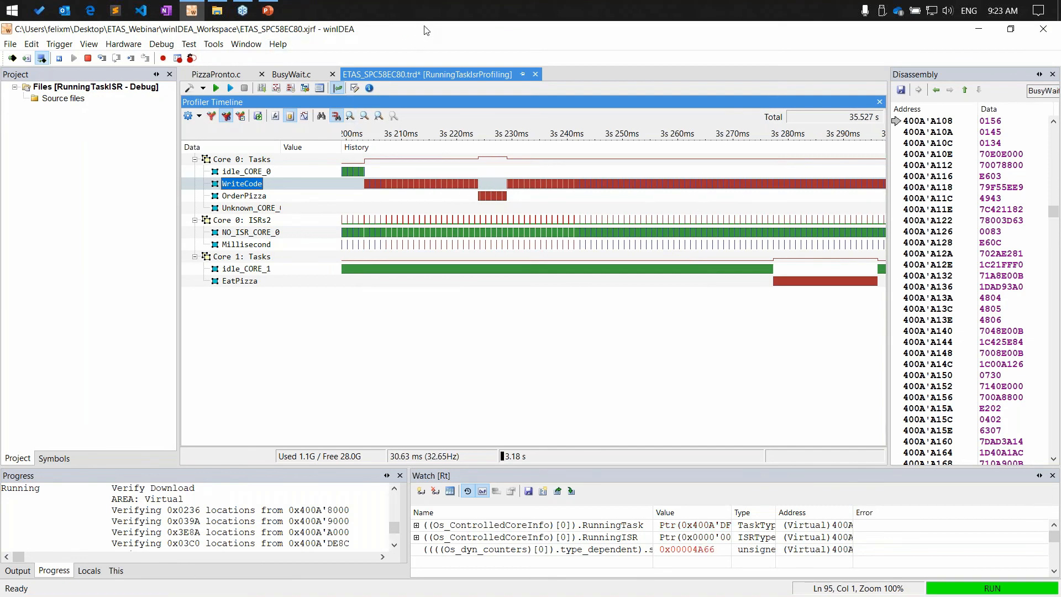
Switch to PowerPoint and present slide 10, Task State/Running ISR Profiling, as a full-screen slide show.
left_click(269, 10)
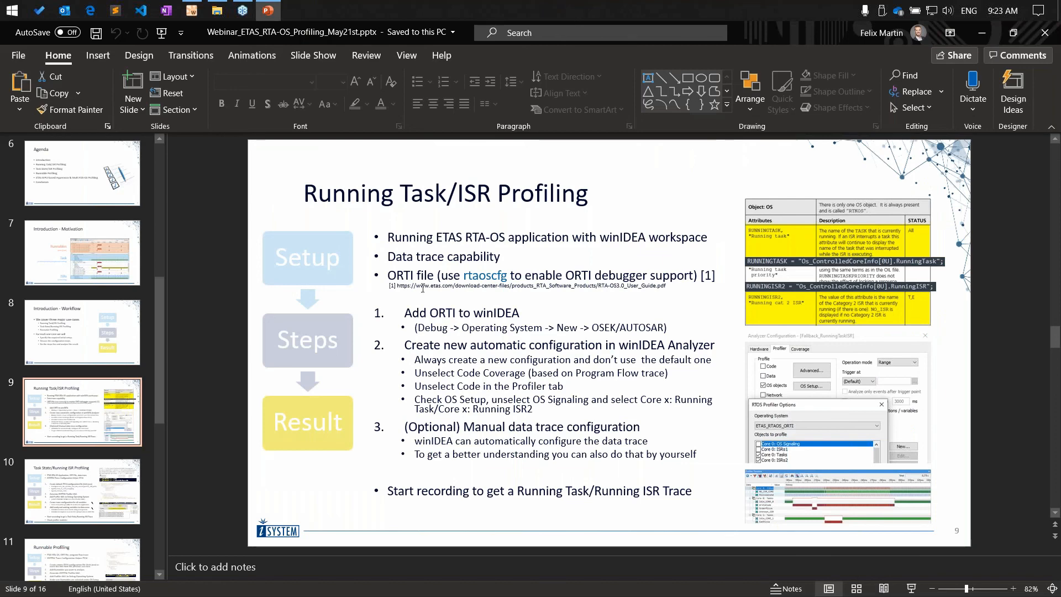
left_click(118, 461)
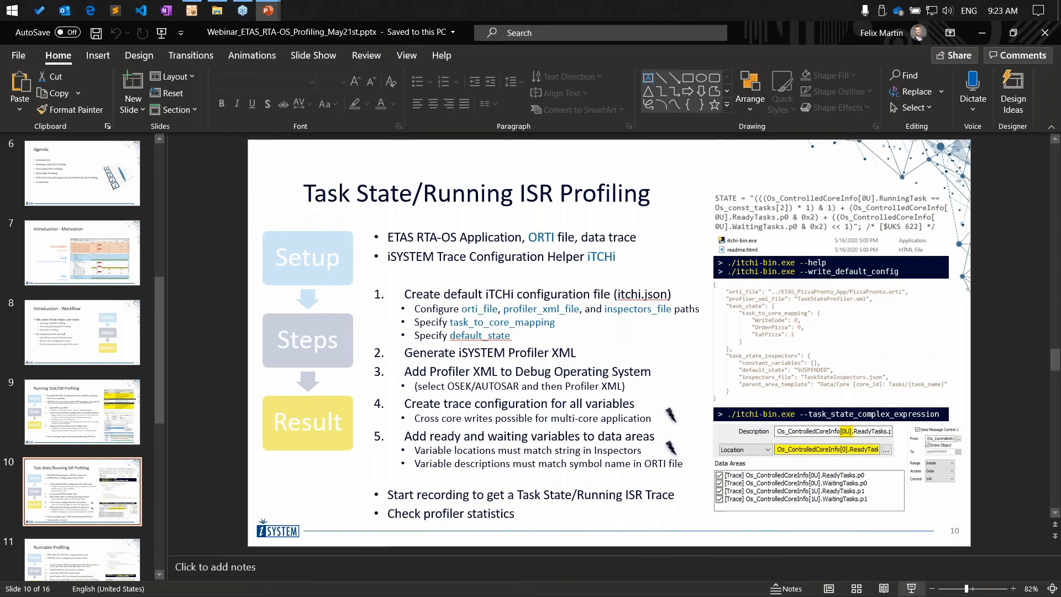
left_click(912, 588)
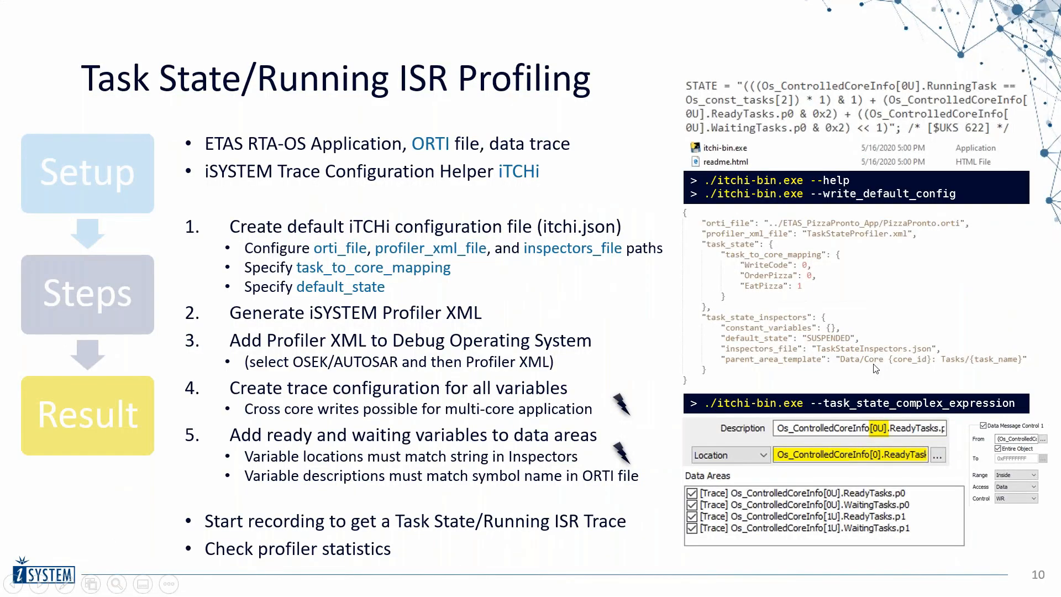
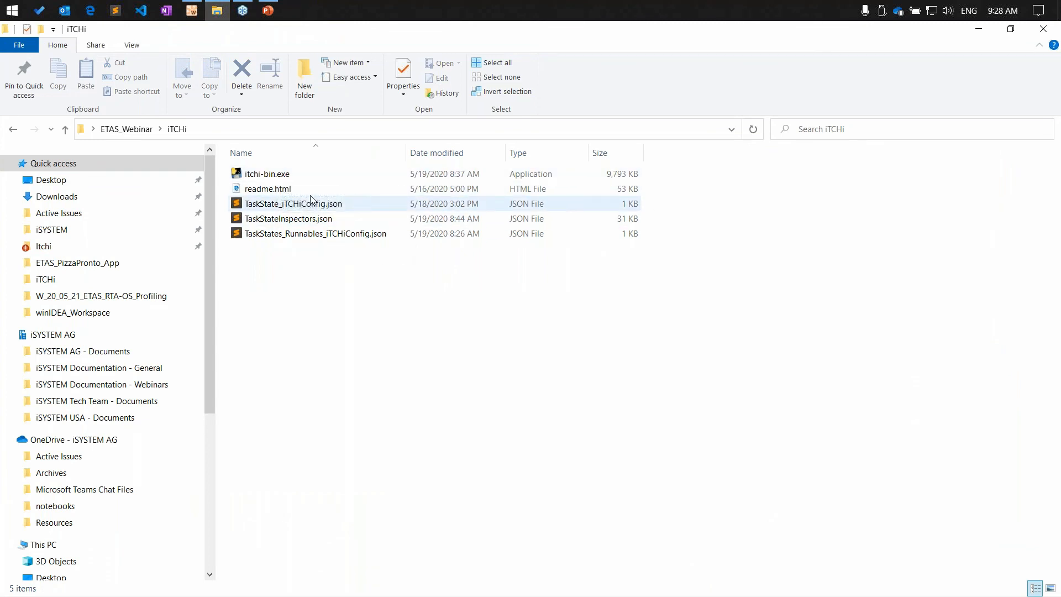
Look over itchi-bin.exe, readme.html and the three JSON files in the iTCHi folder.
left_click(310, 174)
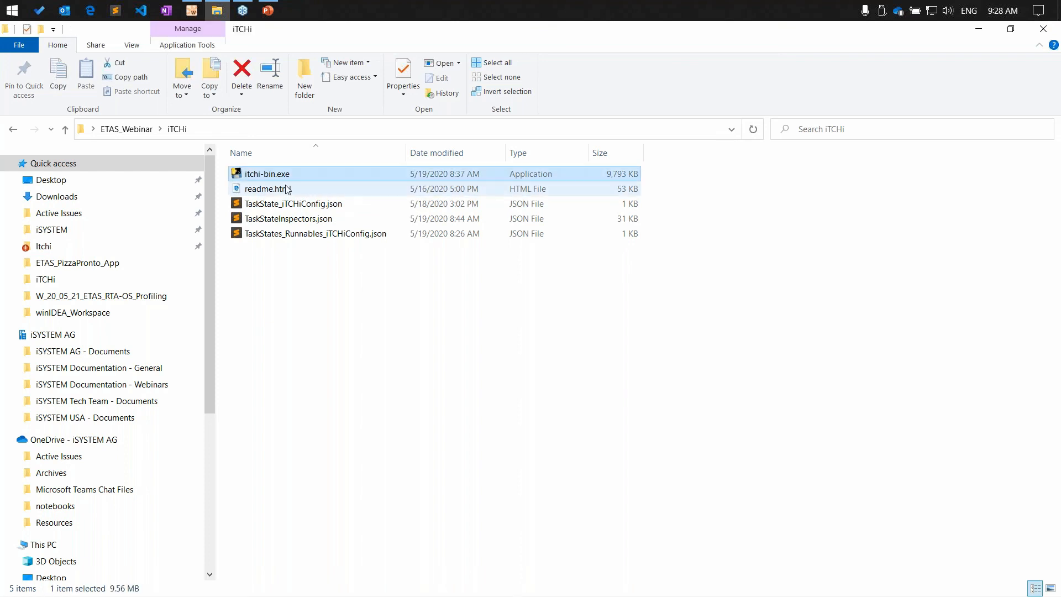
left_click(280, 190)
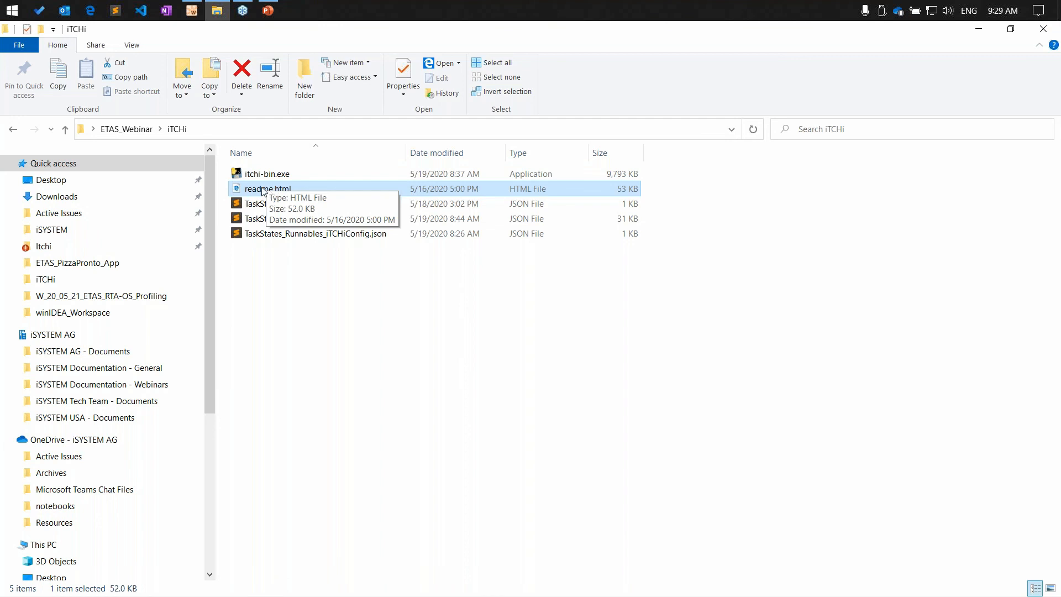
left_click(301, 282)
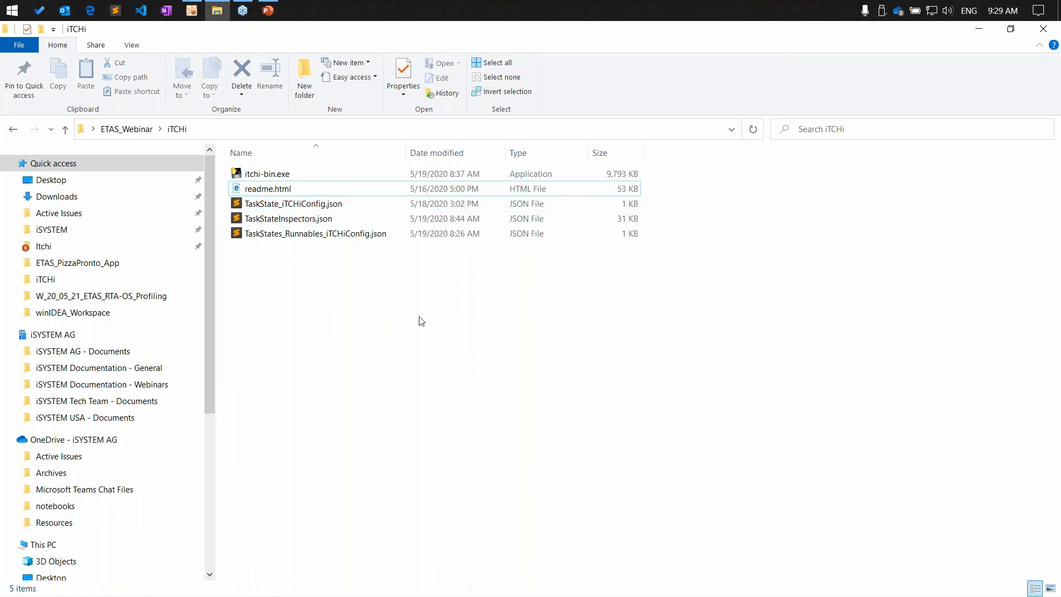
left_click_drag(419, 316, 275, 240)
left_click_drag(308, 278, 286, 204)
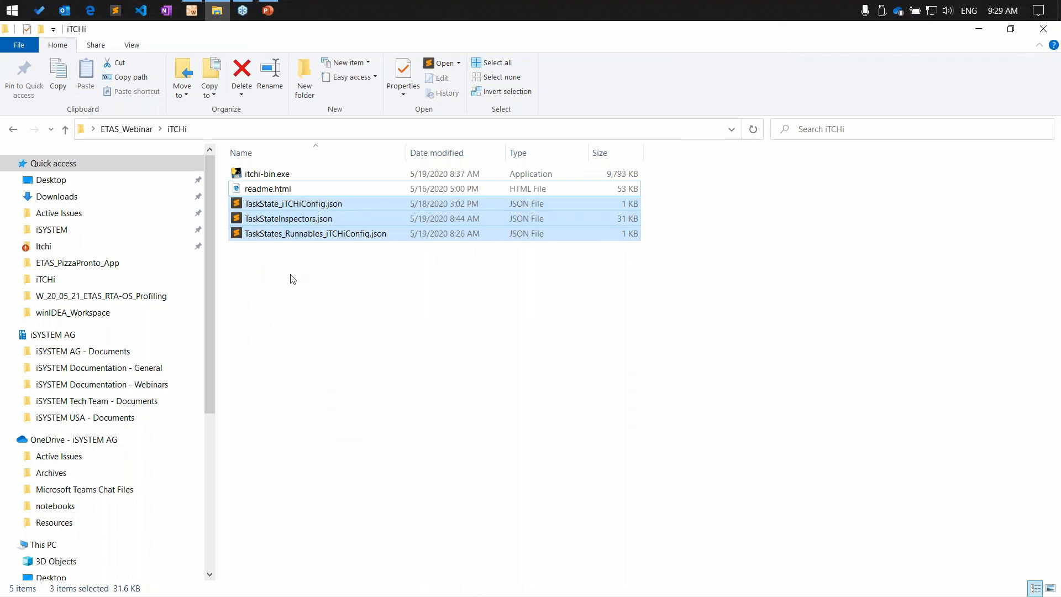
left_click(281, 299)
Open a PowerShell window in the iTCHi folder and run .\itchi-bin.exe to list its command-line options.
right_click(268, 296)
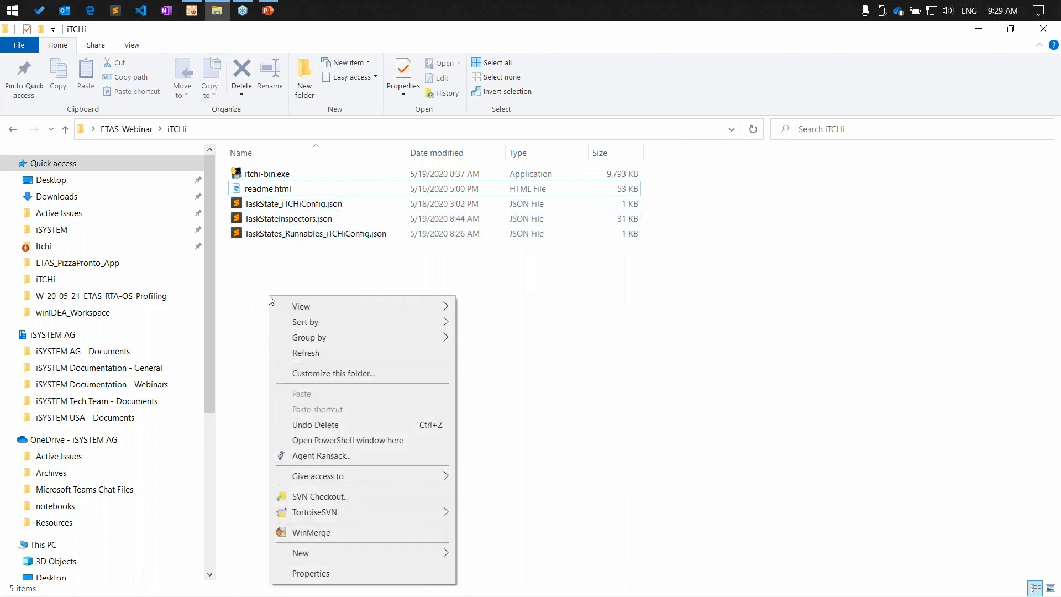
left_click(346, 441)
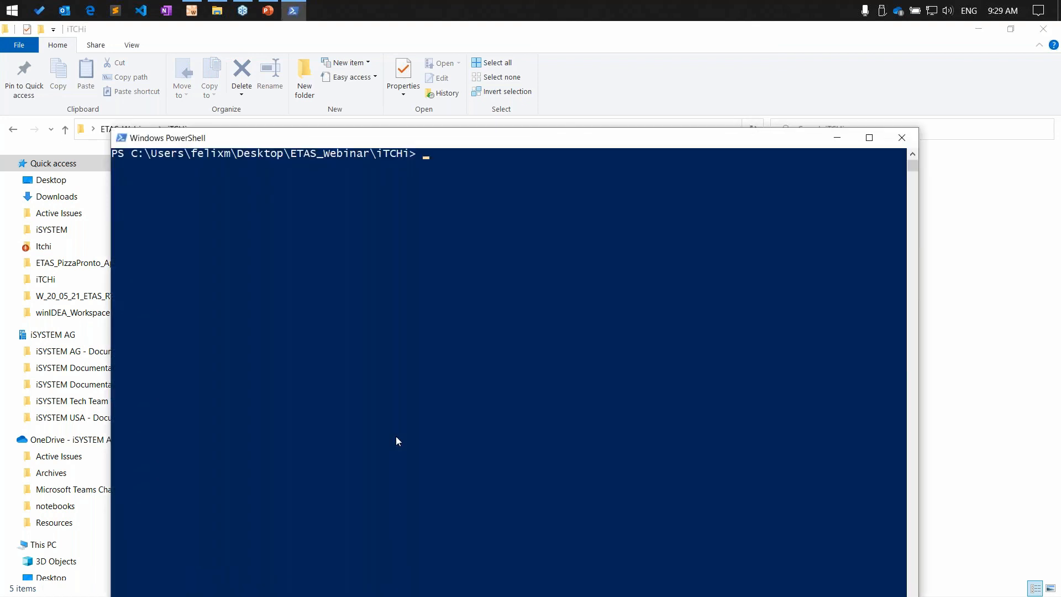
type("itchi-bin.exe")
key("Tab")
key("Return")
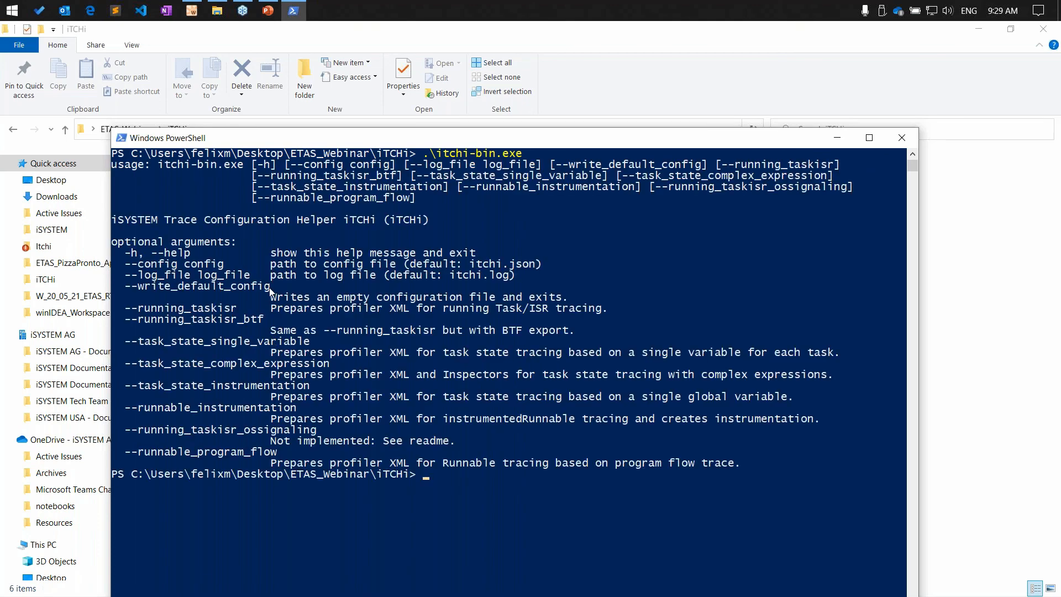
Generate the default iTCHi configuration file by running .\itchi-bin.exe --write_default_config.
left_click_drag(270, 288, 134, 290)
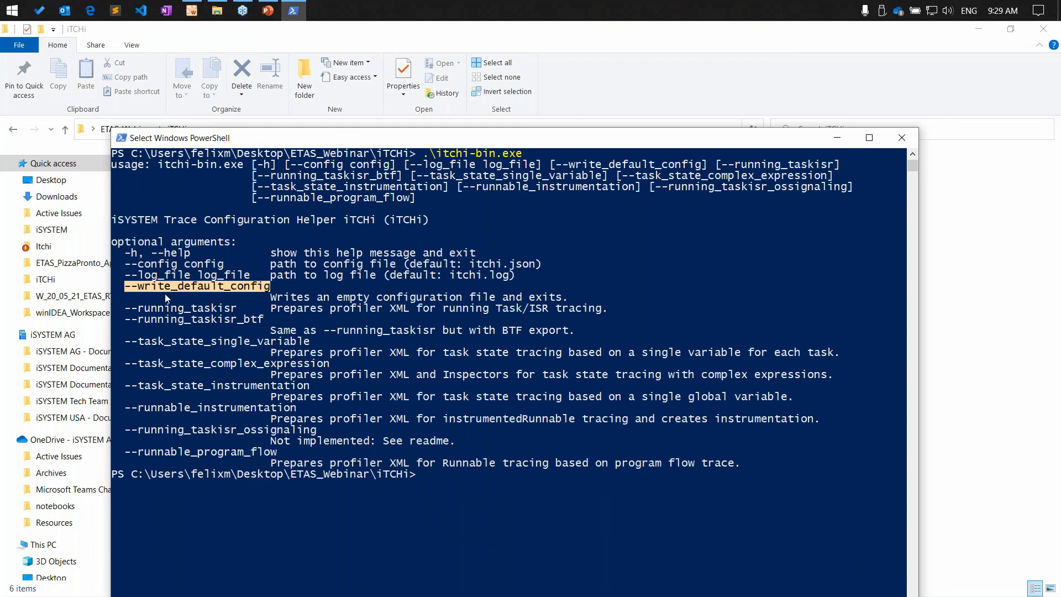
key("Up")
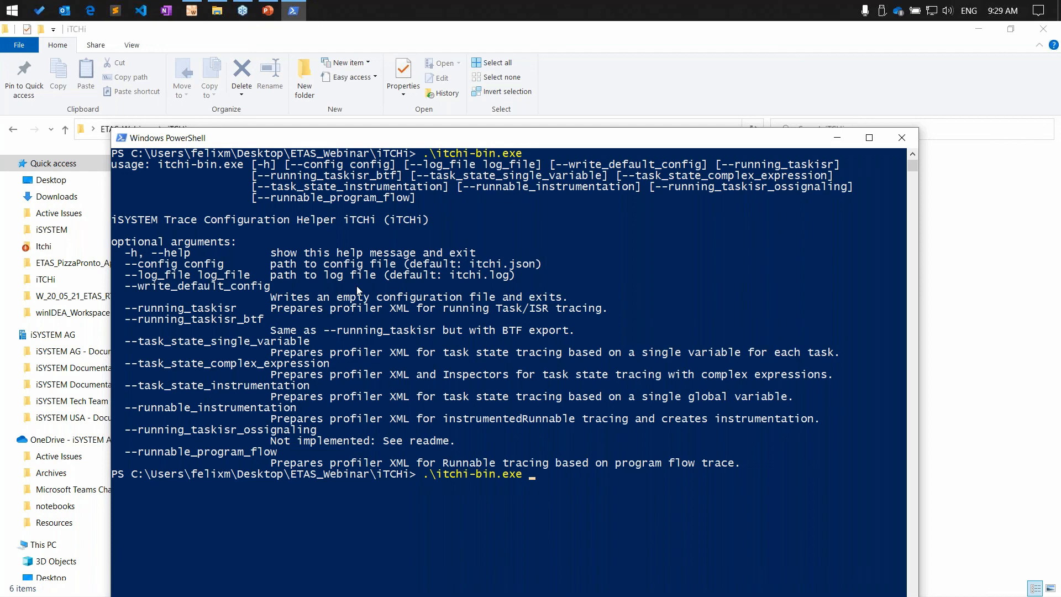
type("--write_default_config")
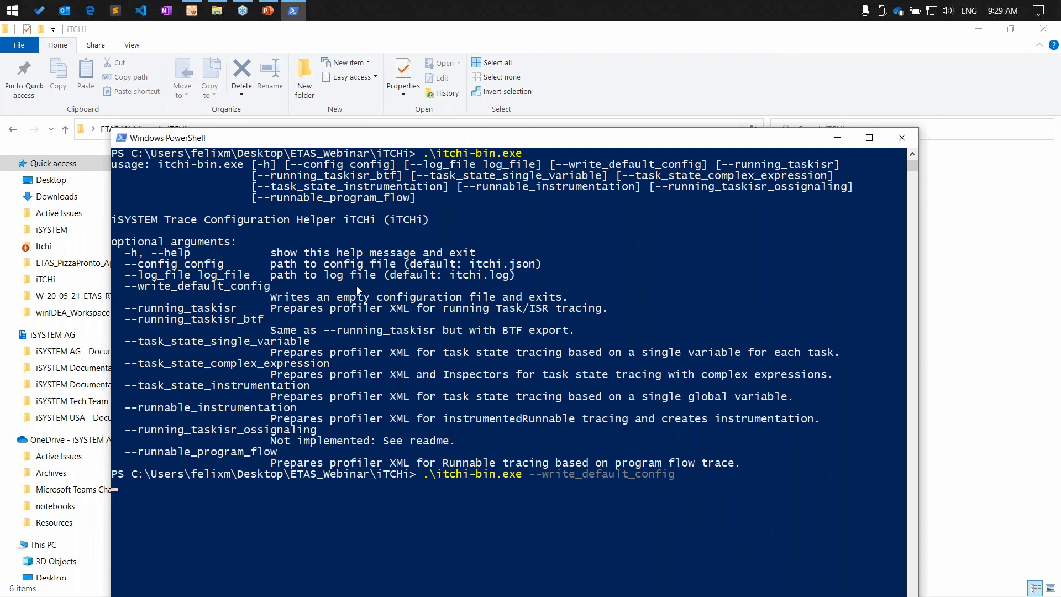
key("Return")
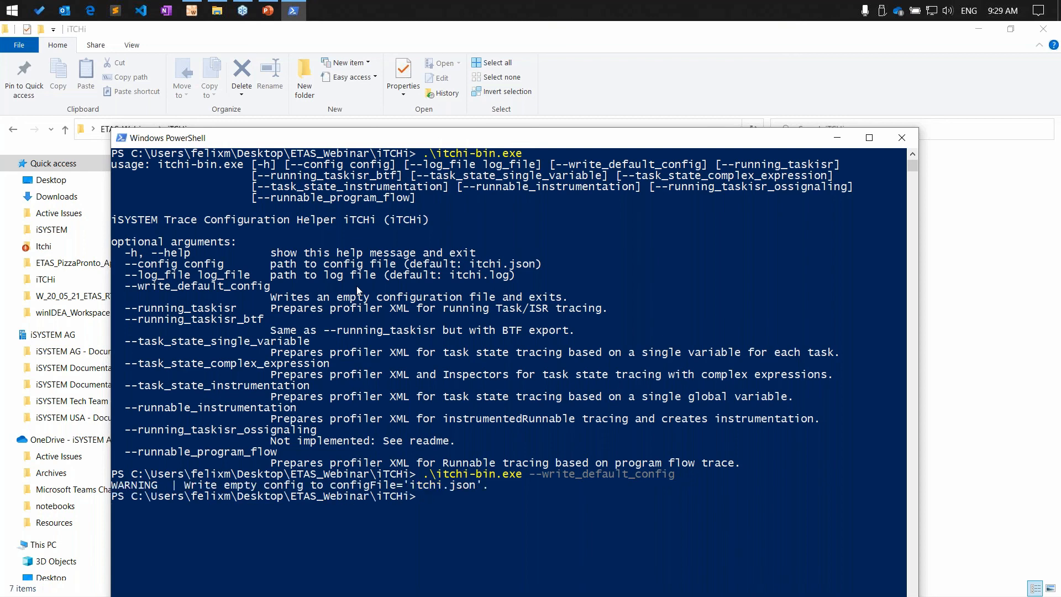
Open itchi.json in Sublime Text and delete the running_taskisr section plus the autocore_os_config_h and task_to_core_heuristic entries.
type("subl.exe .\\itchi.json")
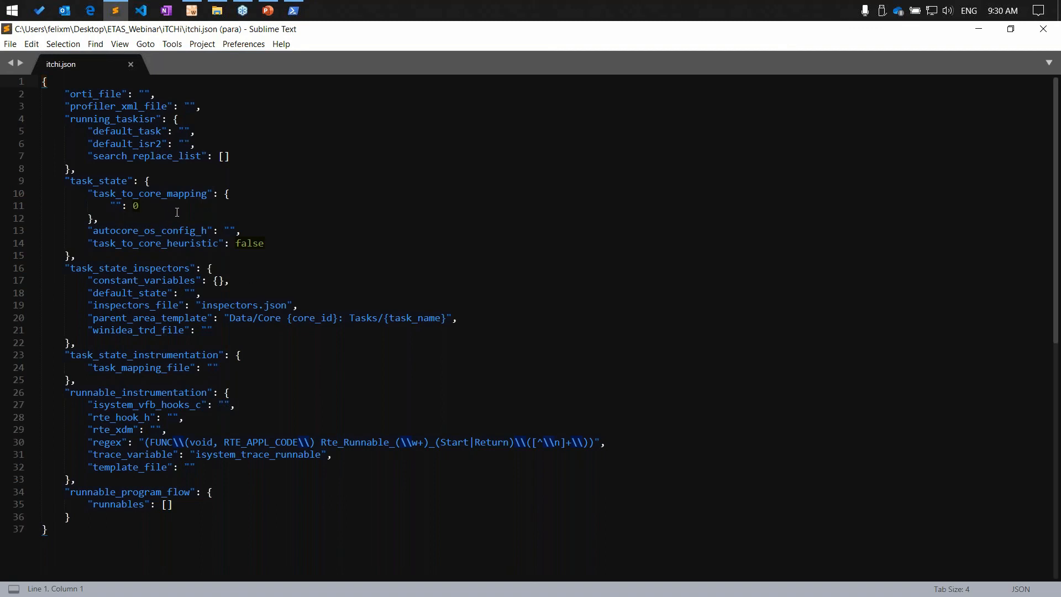
left_click_drag(76, 168, 42, 118)
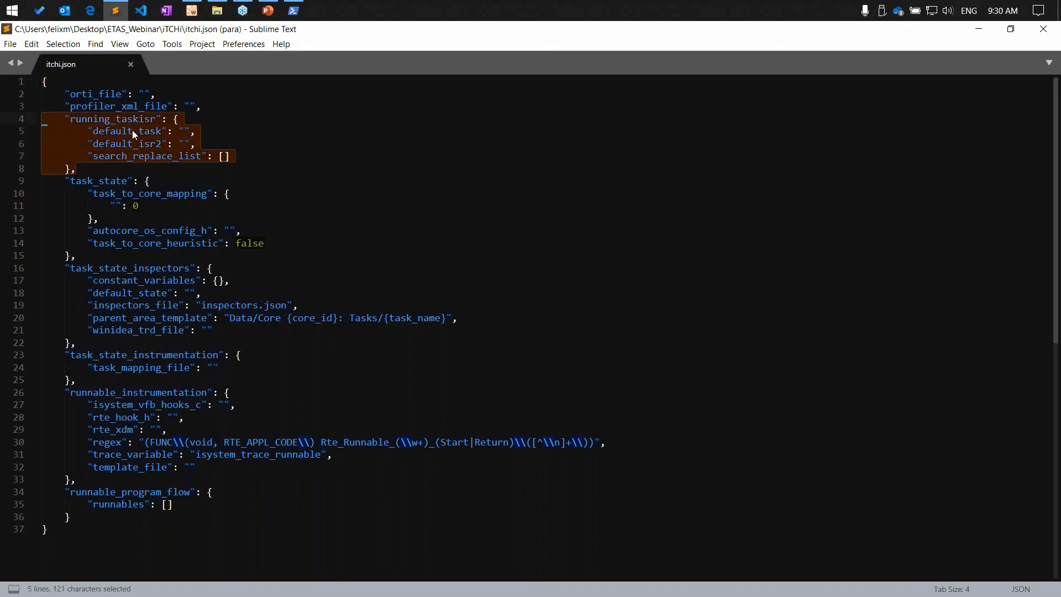
key("BackSpace")
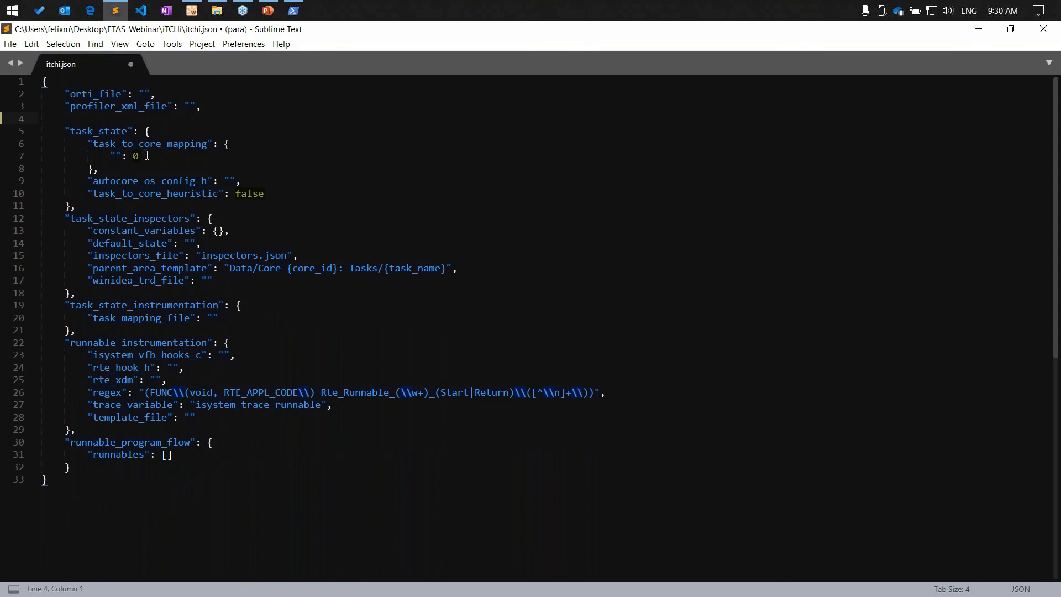
left_click(108, 210)
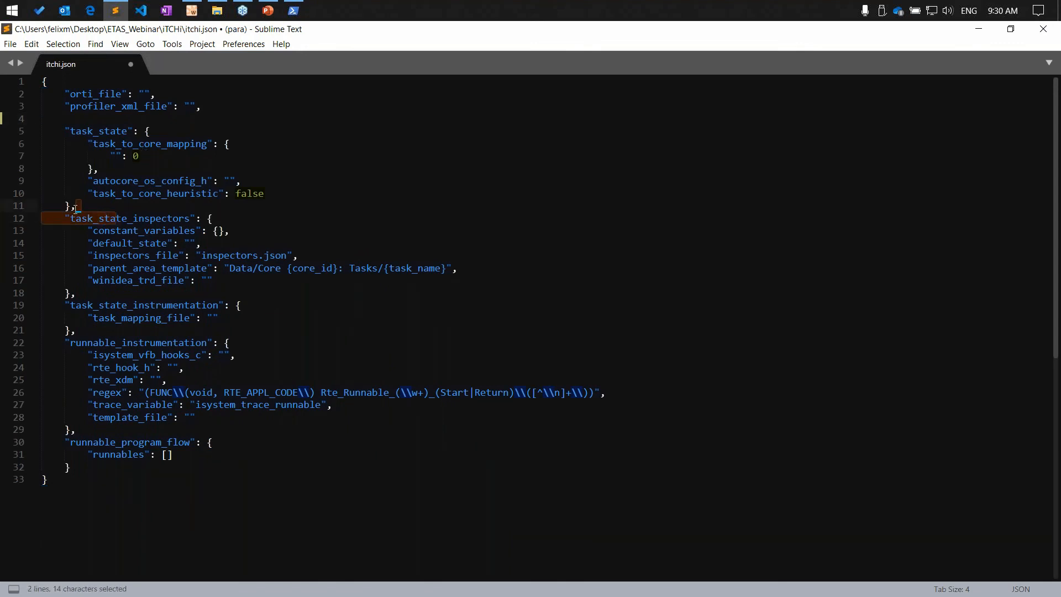
left_click_drag(274, 187, 39, 178)
key("BackSpace")
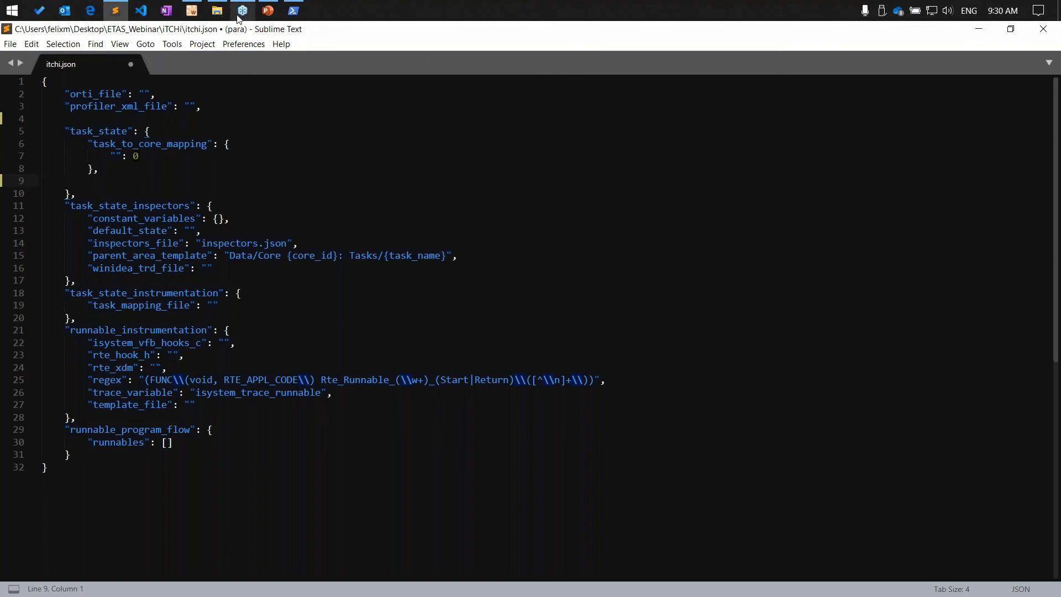
left_click(215, 11)
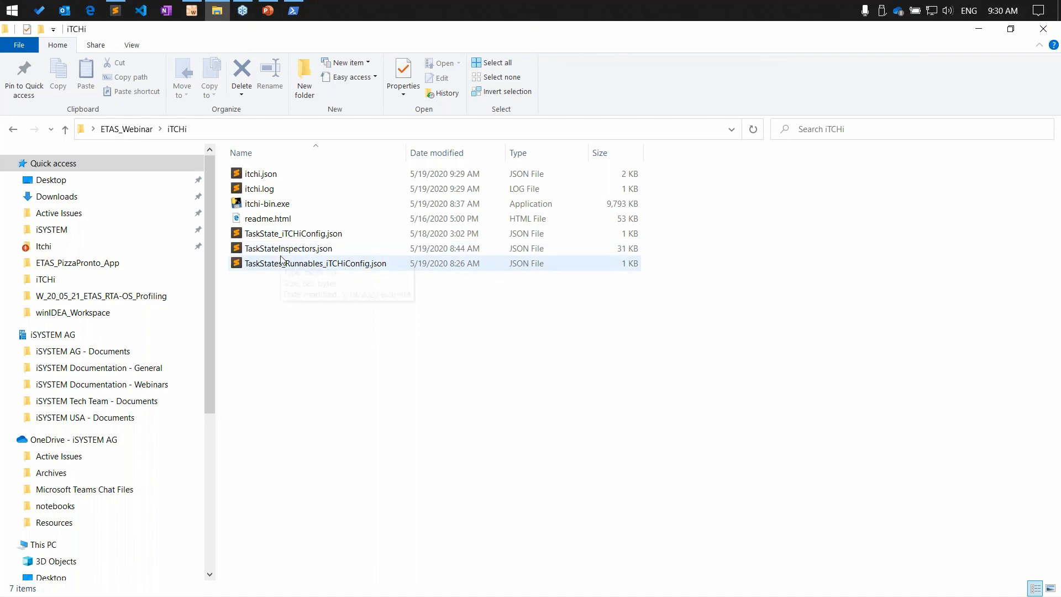
left_click(307, 249)
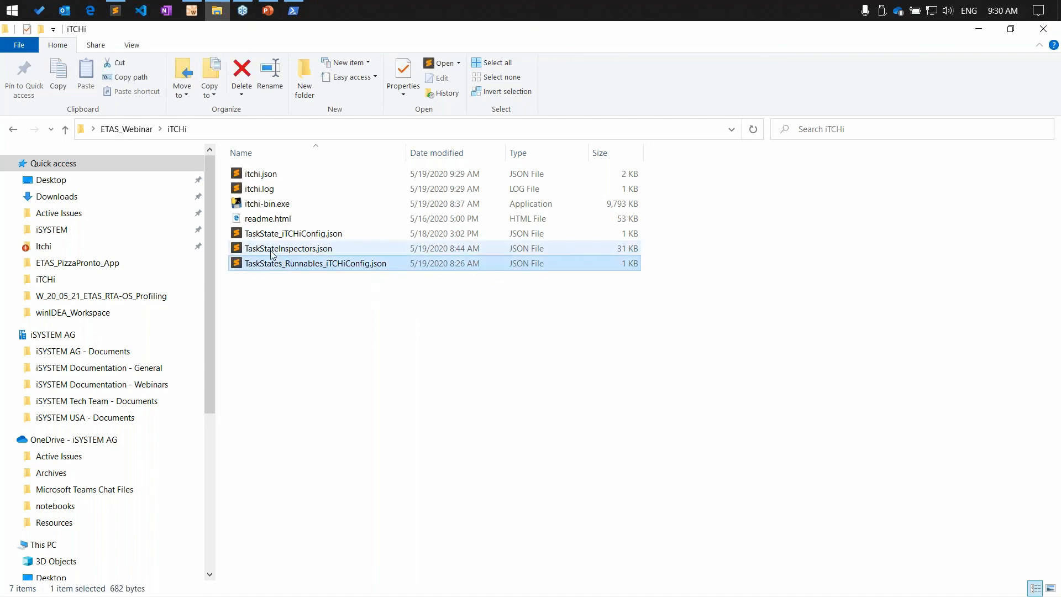
double_click(301, 251)
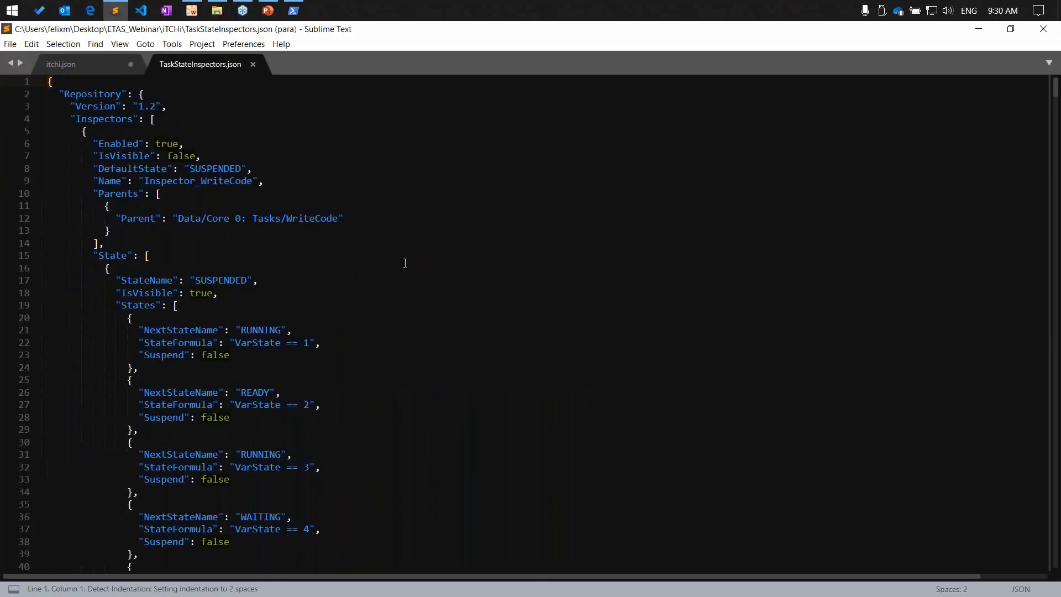
left_click(253, 65)
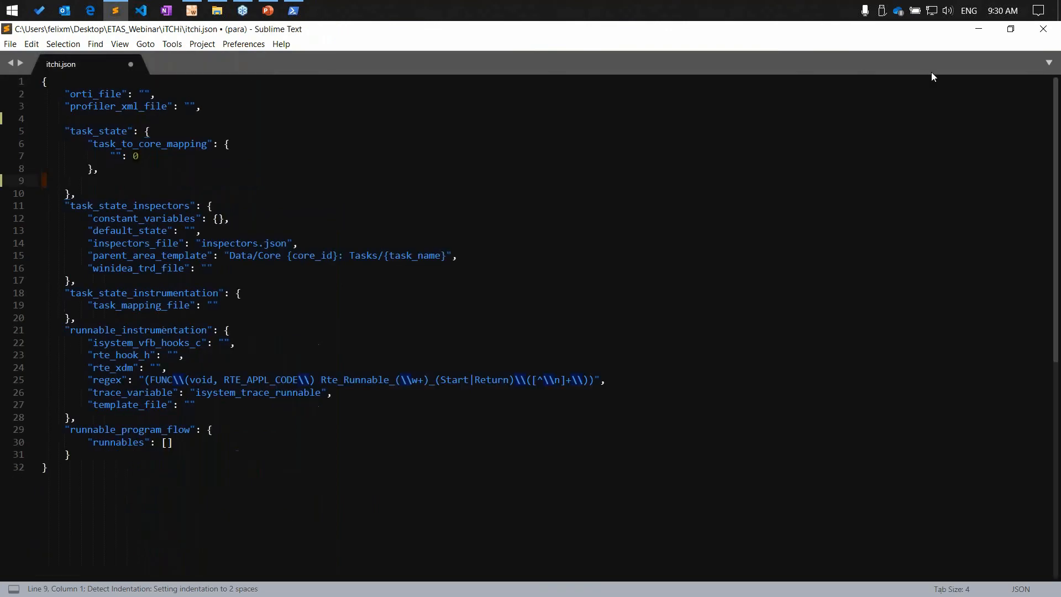
Return to File Explorer and open TaskState_iTCHiConfig.json from the iTCHi folder in Sublime Text.
left_click(977, 30)
left_click(297, 237)
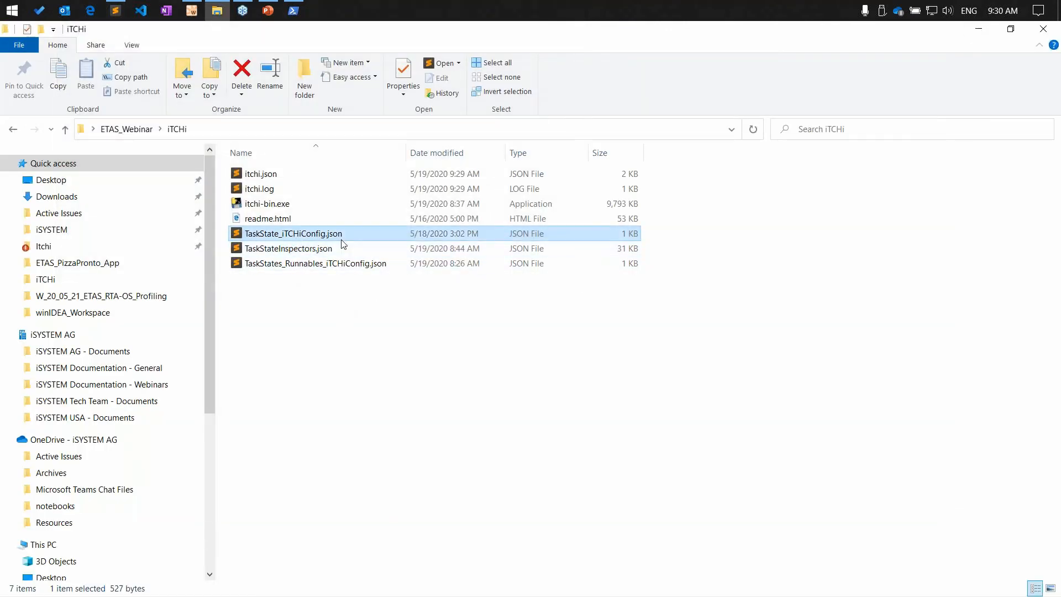
double_click(329, 239)
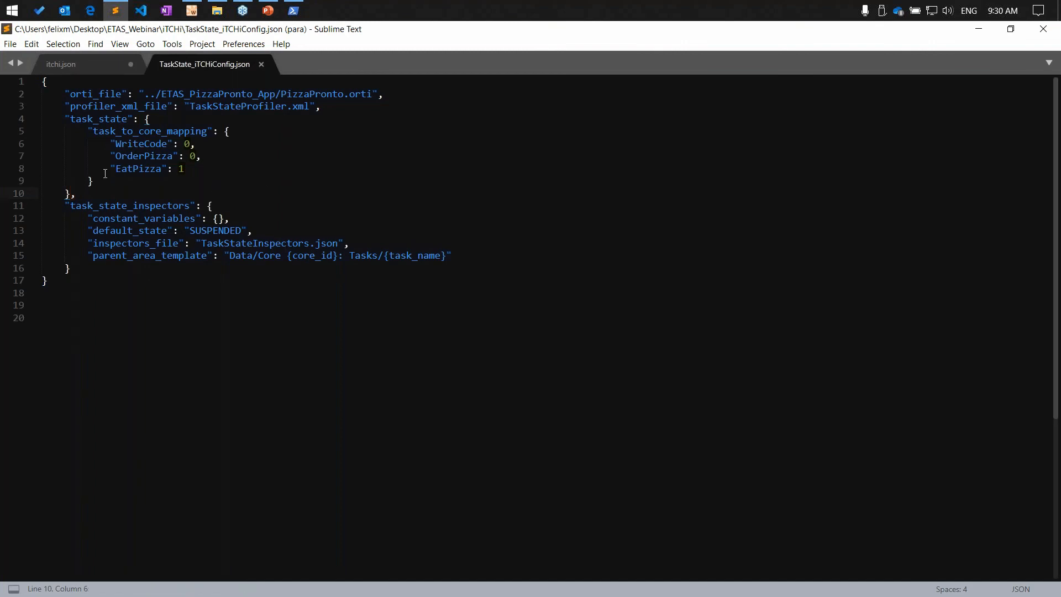
Examine the orti_file path and the profiler_xml_file name in TaskState_iTCHiConfig.json.
left_click(149, 94)
left_click_drag(149, 94, 376, 96)
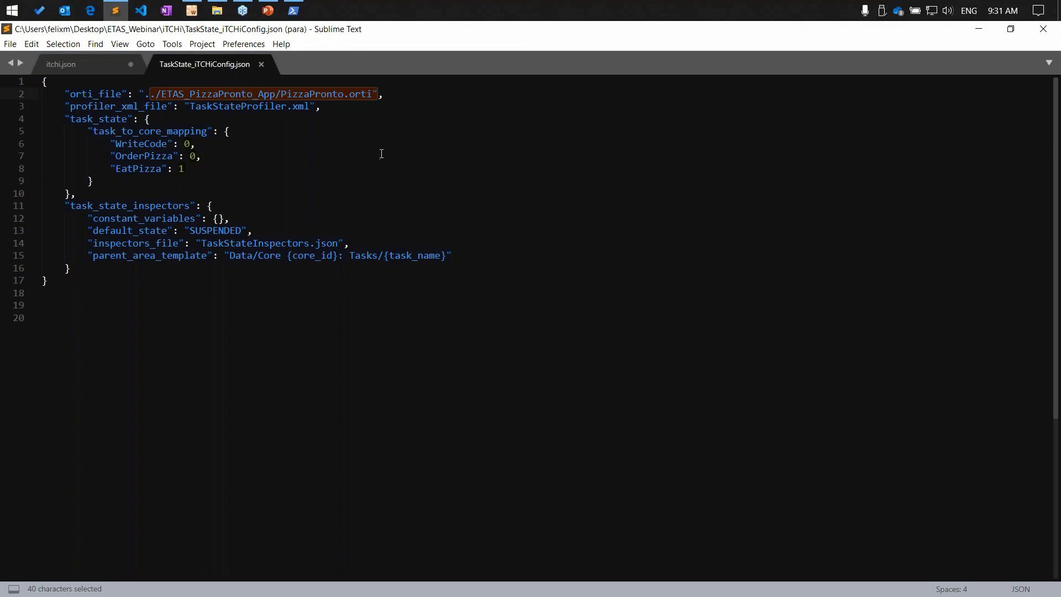
left_click(127, 105)
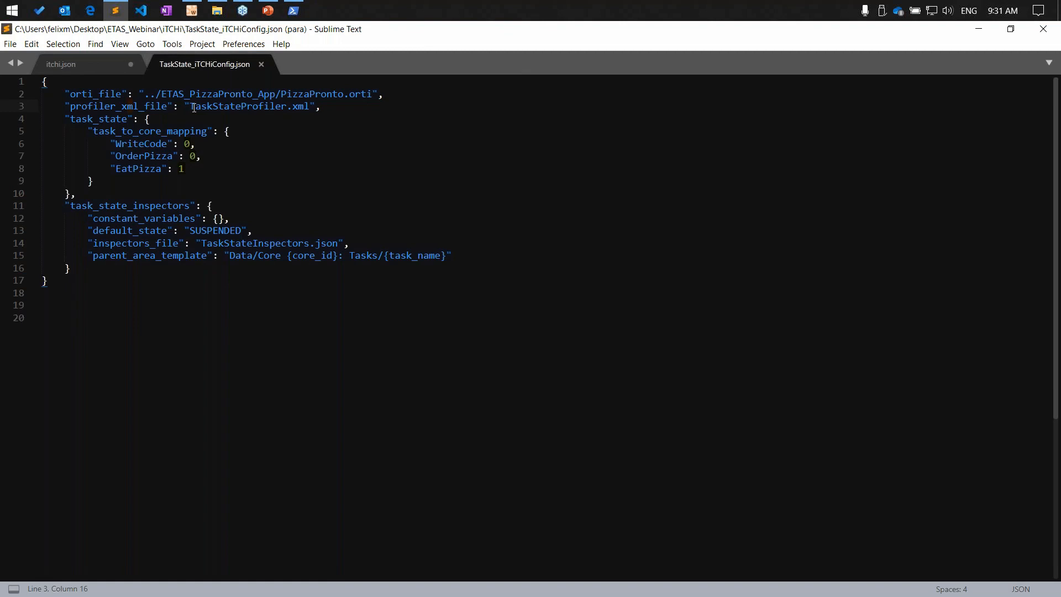
left_click_drag(191, 107, 312, 107)
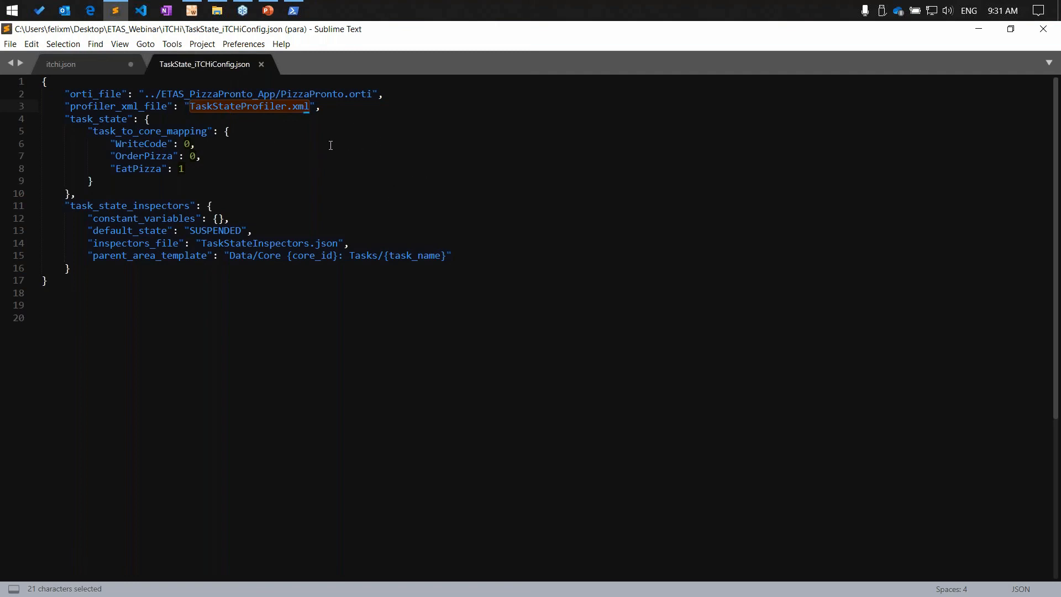
left_click(247, 110)
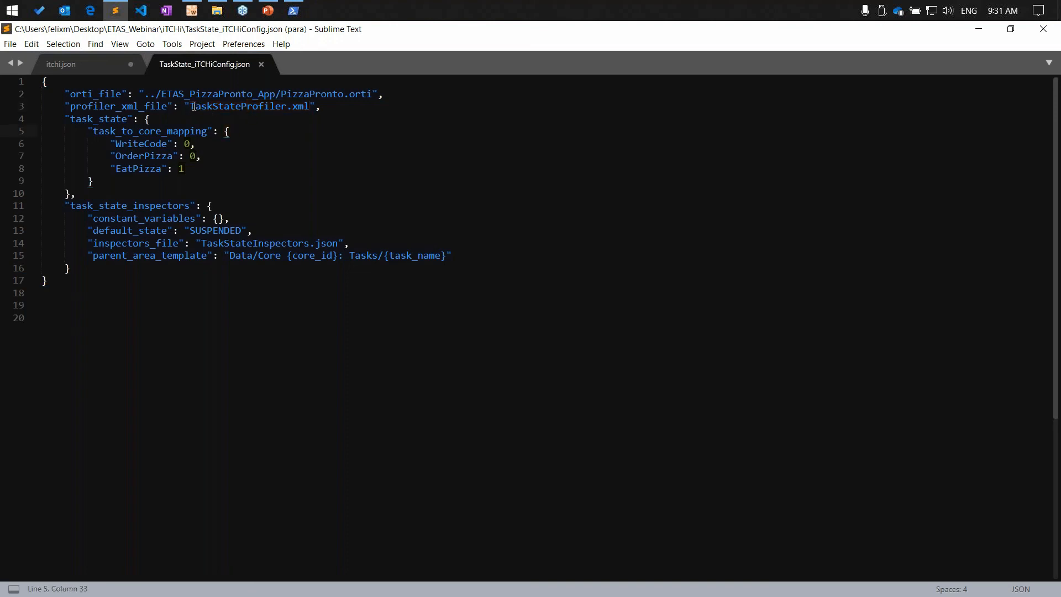
left_click_drag(196, 107, 306, 106)
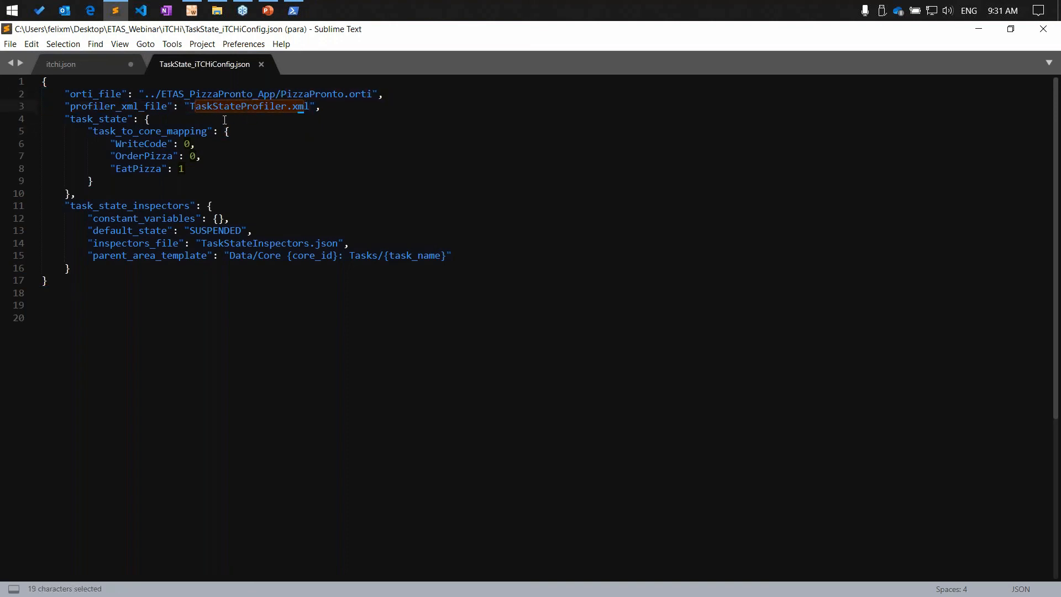
left_click(194, 107)
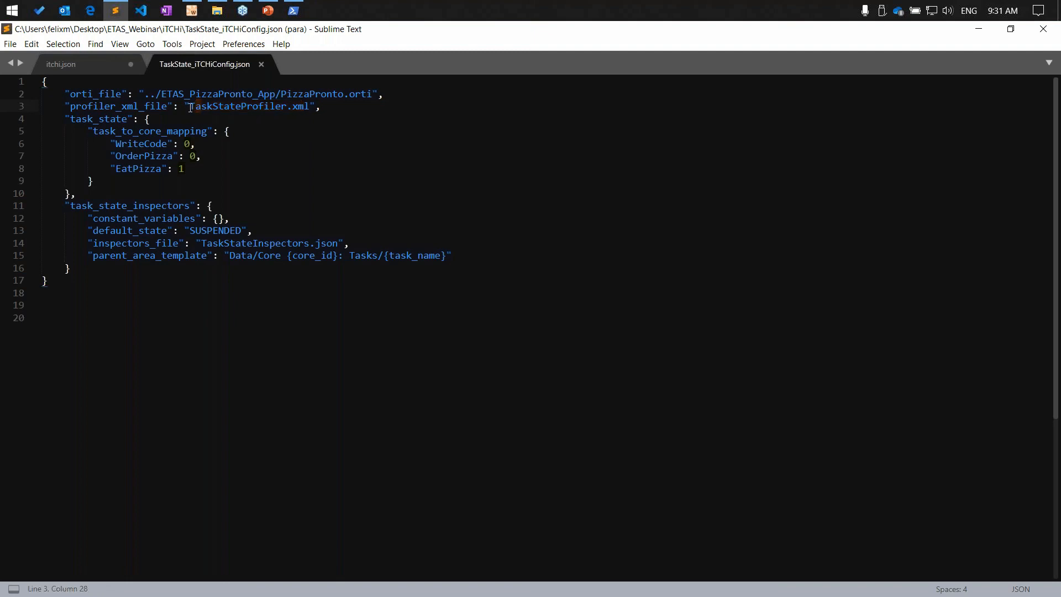
left_click_drag(153, 95, 359, 94)
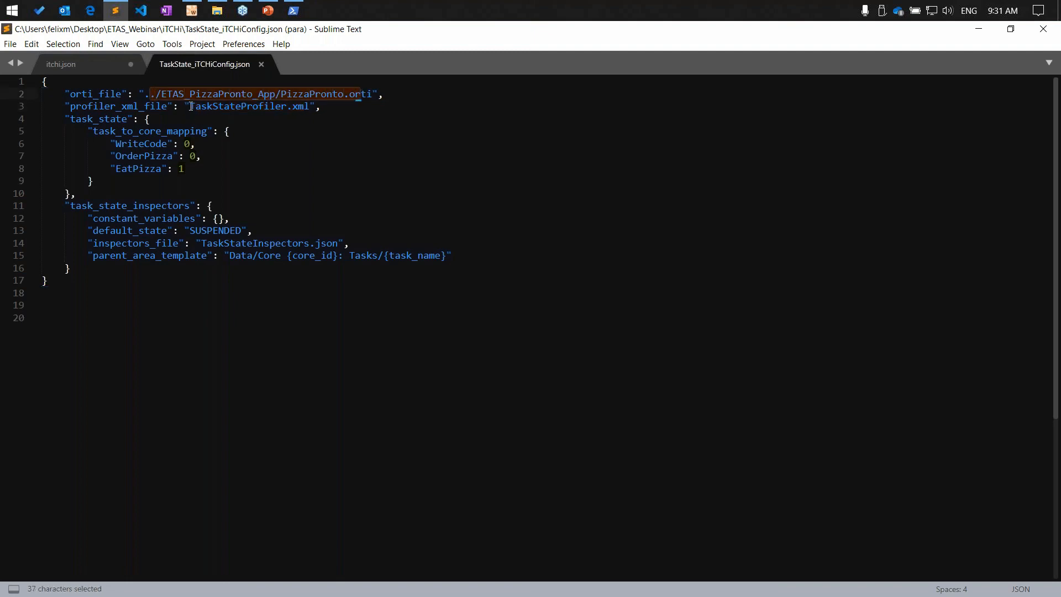
left_click_drag(190, 107, 304, 107)
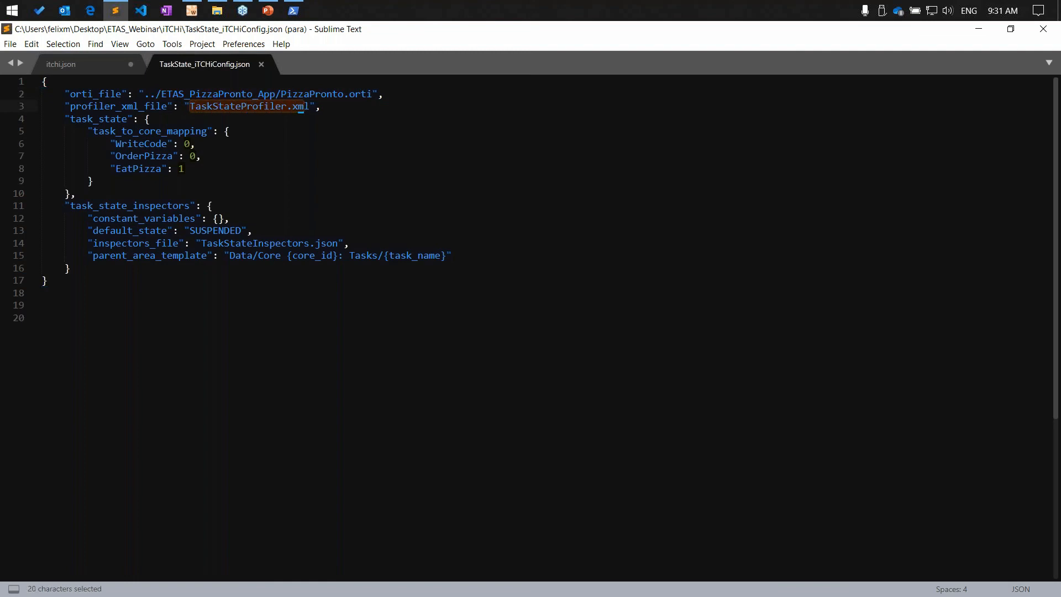
left_click(209, 105)
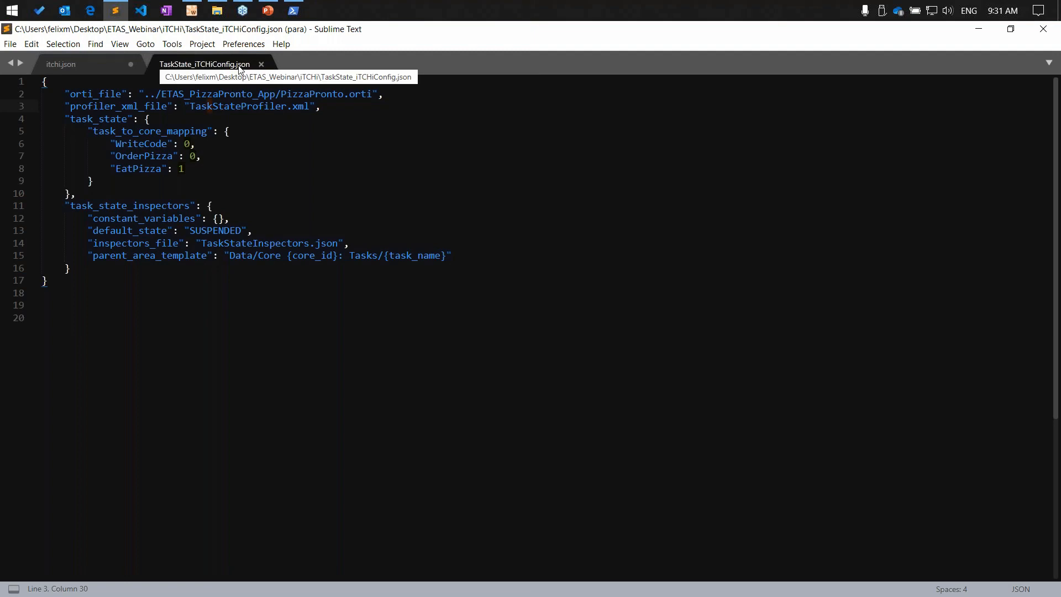
left_click_drag(190, 106, 307, 107)
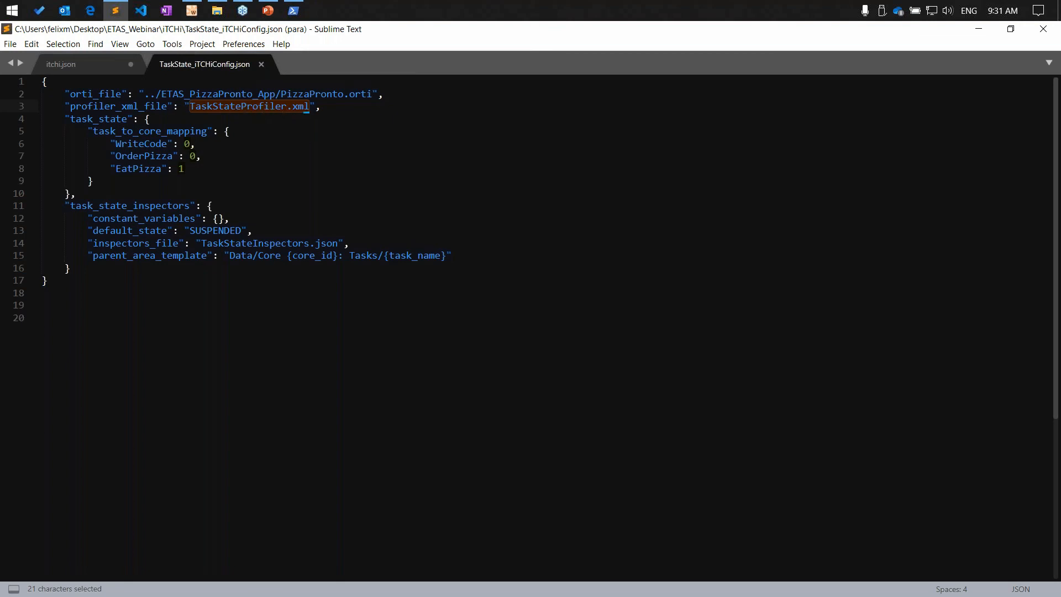
left_click(137, 104)
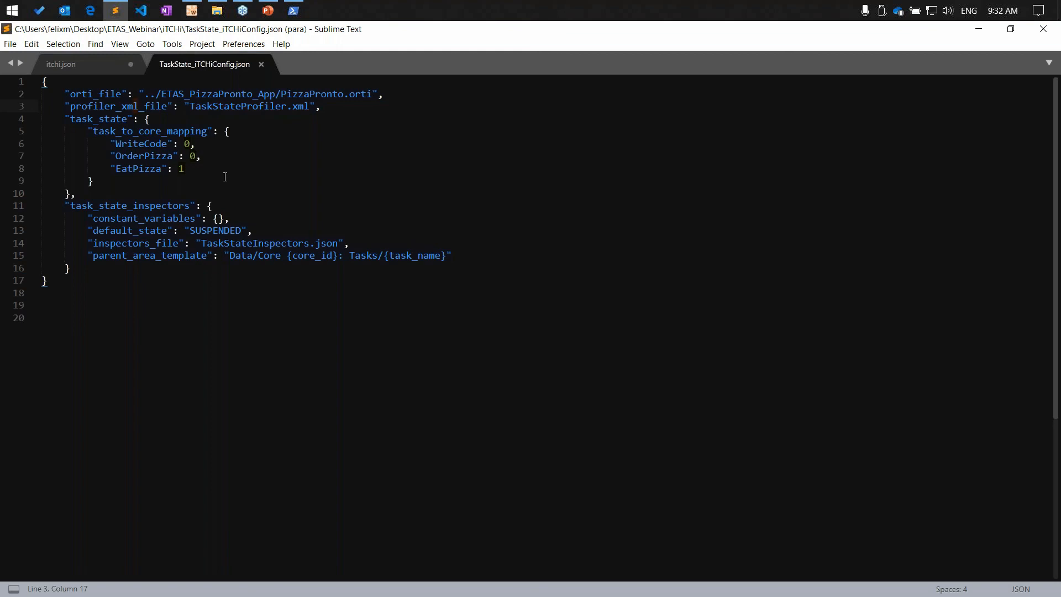
Examine the task_state section and its task_to_core_mapping entries for WriteCode, OrderPizza and EatPizza.
left_click_drag(117, 194, 44, 118)
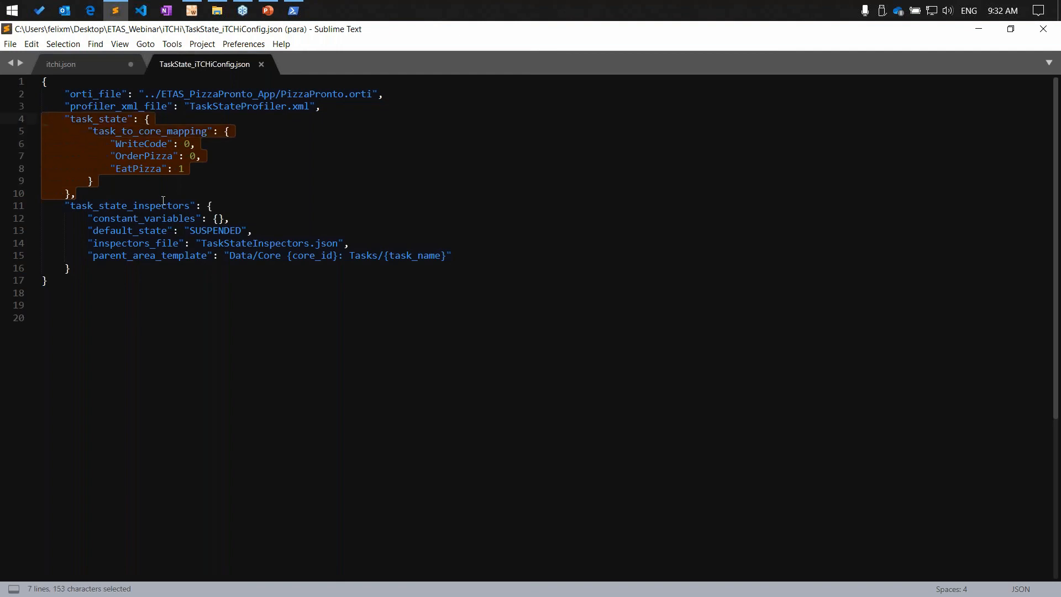
left_click(206, 186)
left_click(212, 166)
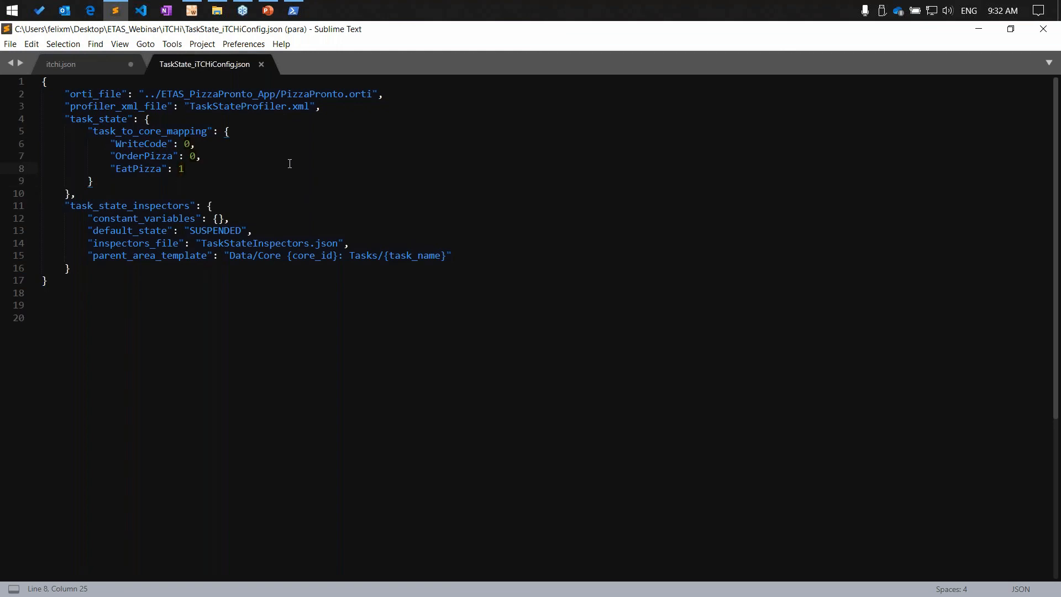
left_click_drag(186, 168, 56, 142)
left_click(140, 145)
left_click_drag(186, 168, 118, 145)
left_click(183, 143)
left_click_drag(164, 187, 35, 118)
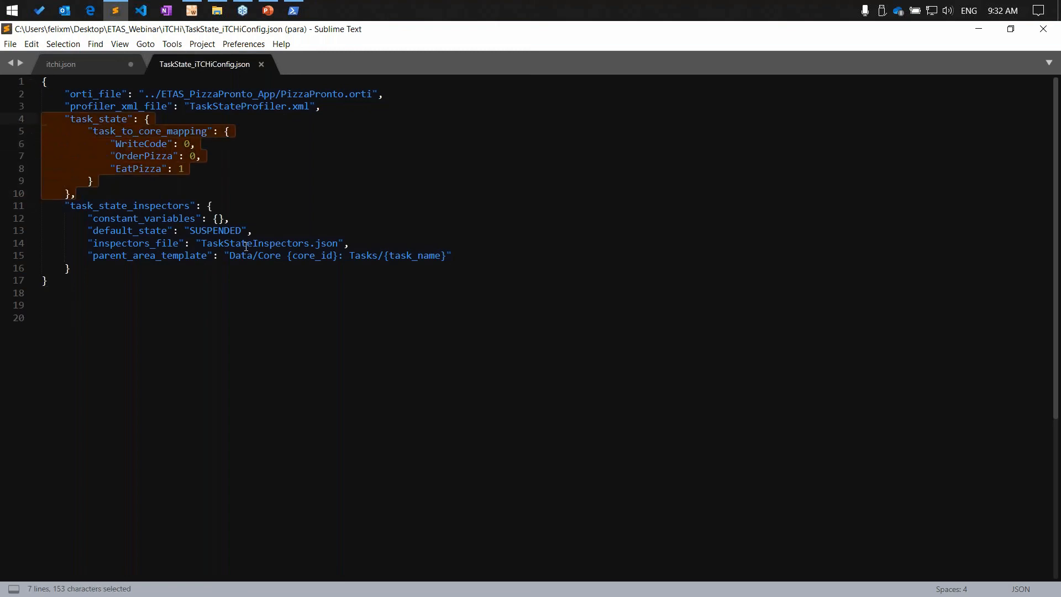
Examine the task_state_inspectors section, covering constant_variables, default_state, inspectors_file and parent_area_template.
left_click(224, 203)
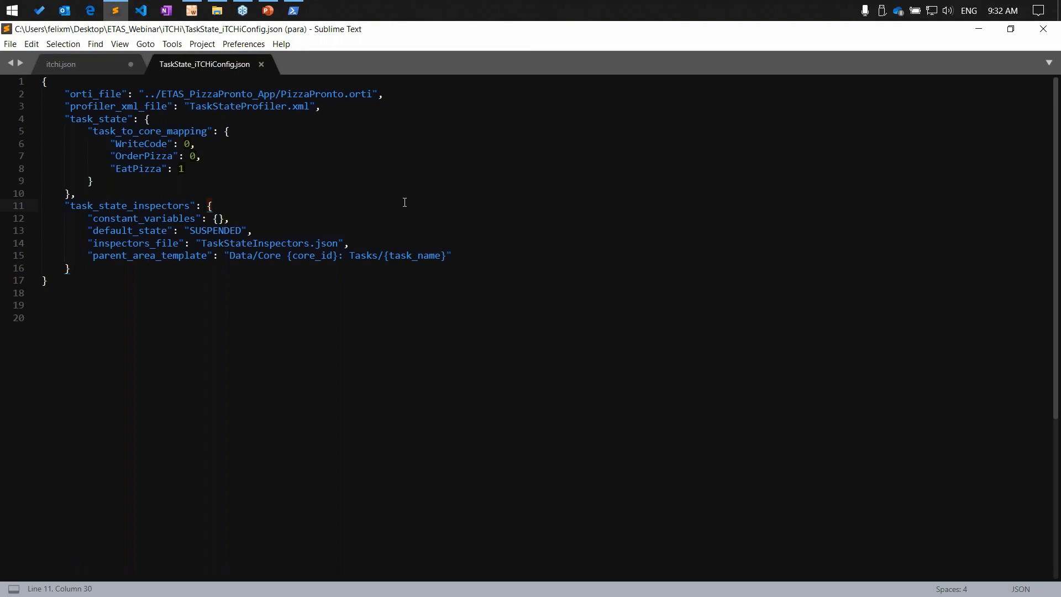
double_click(157, 216)
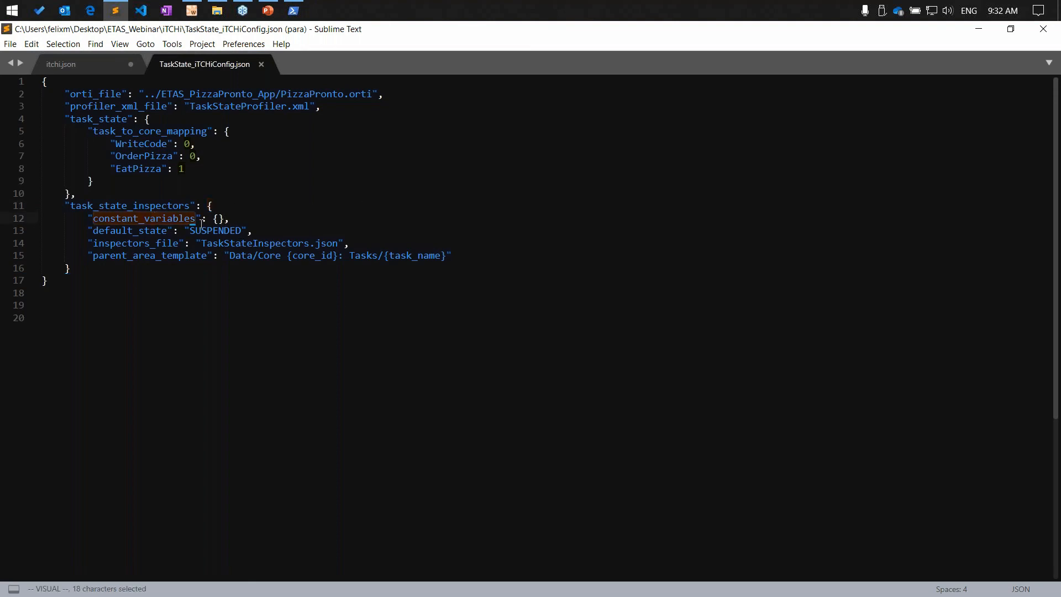
left_click(221, 218)
left_click(134, 233)
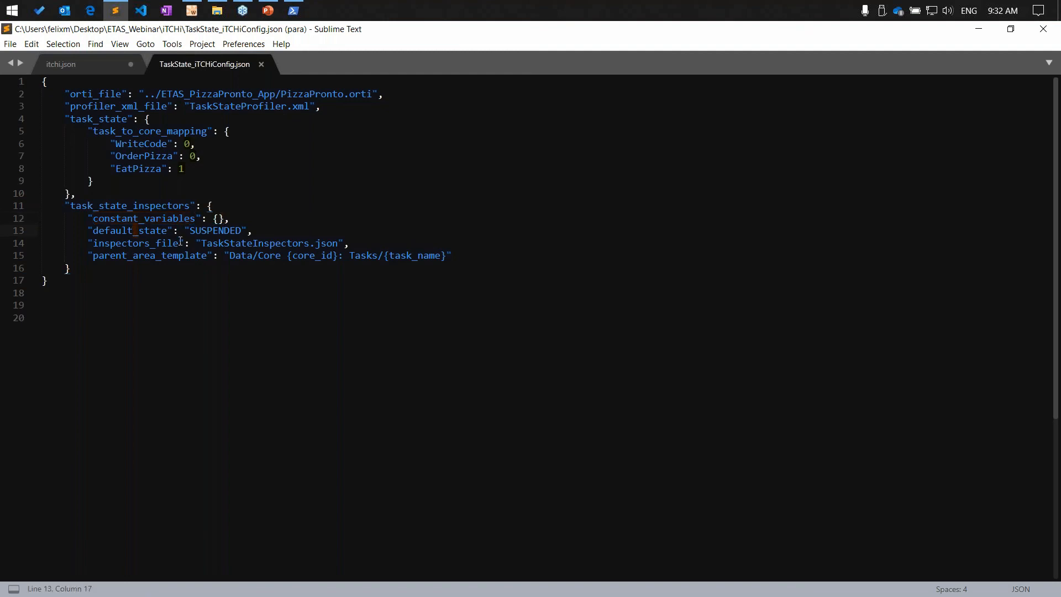
left_click_drag(196, 231, 224, 231)
left_click(151, 244)
left_click_drag(201, 244, 338, 245)
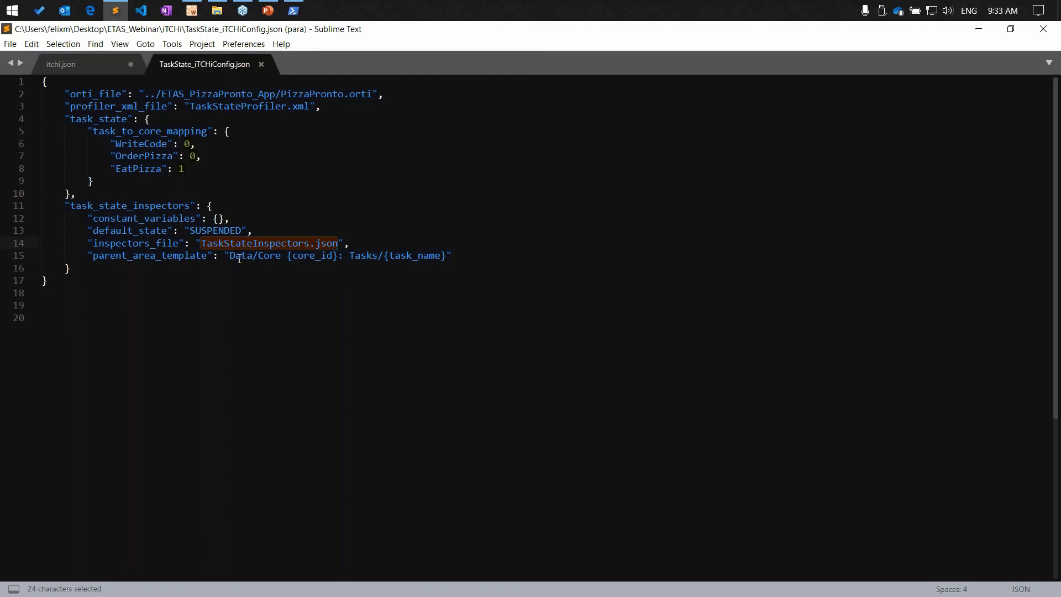
left_click(211, 257)
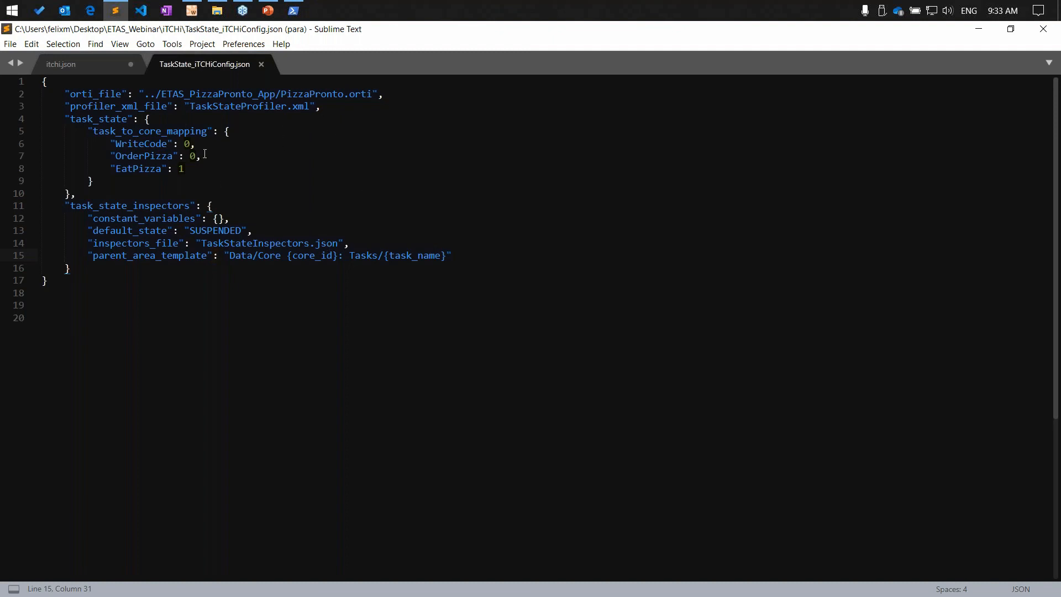
Review the task-to-core mapping again along with the profiler XML, inspectors and ORTI file entries.
left_click_drag(208, 170, 123, 131)
left_click(222, 106)
left_click(254, 243)
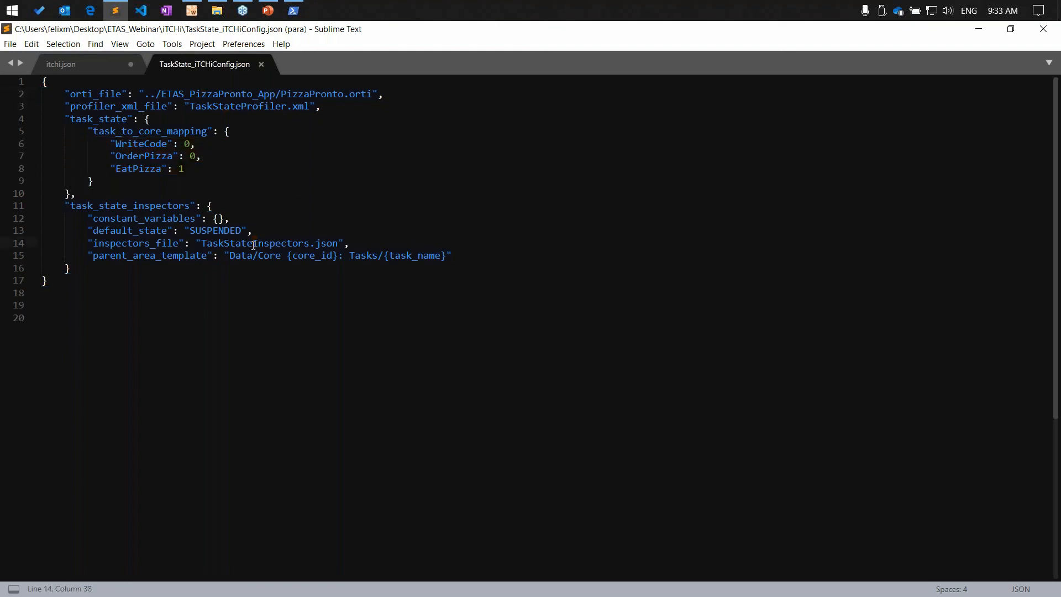
left_click(214, 106)
double_click(233, 111)
double_click(257, 244)
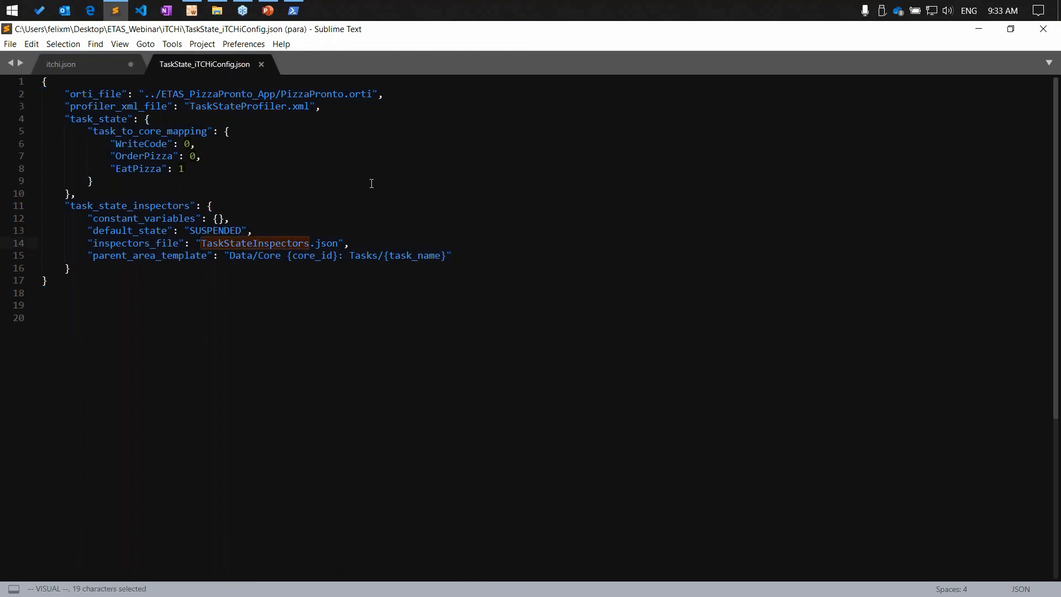
left_click_drag(150, 98, 372, 95)
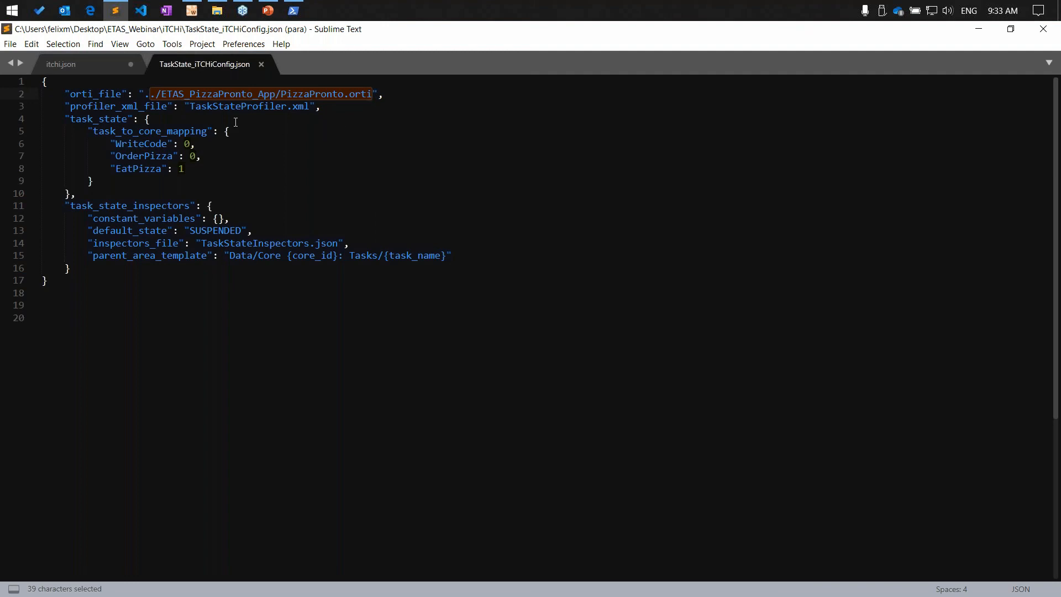
Close itchi.json without saving its changes and switch back to the iTCHi folder in File Explorer.
left_click(130, 65)
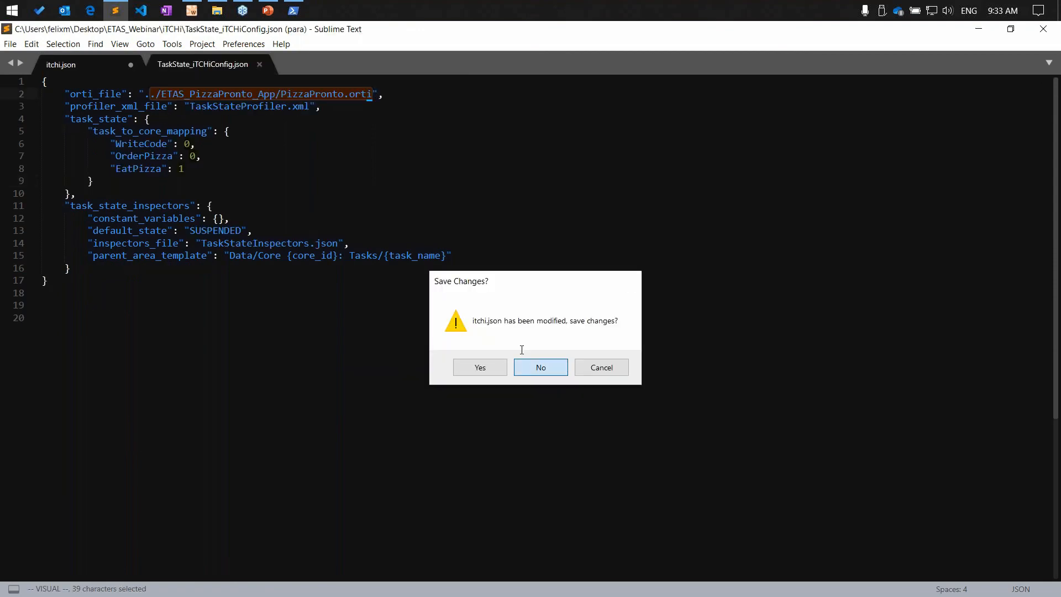
key("Return")
left_click(218, 11)
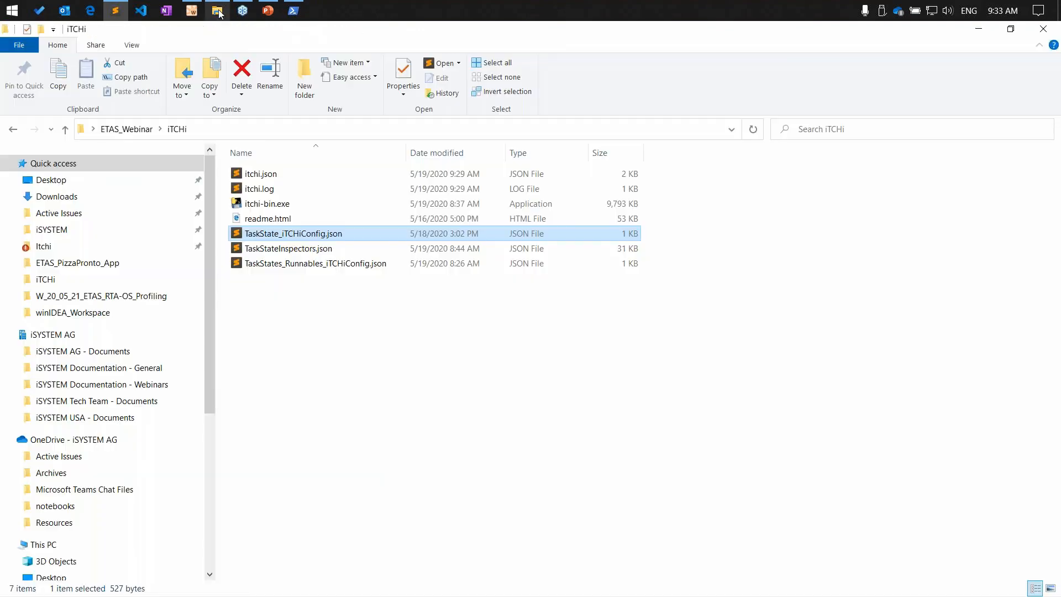
Delete the existing itchi.json and itchi.log files from the iTCHi folder.
left_click(258, 175)
left_click(271, 190, "shift")
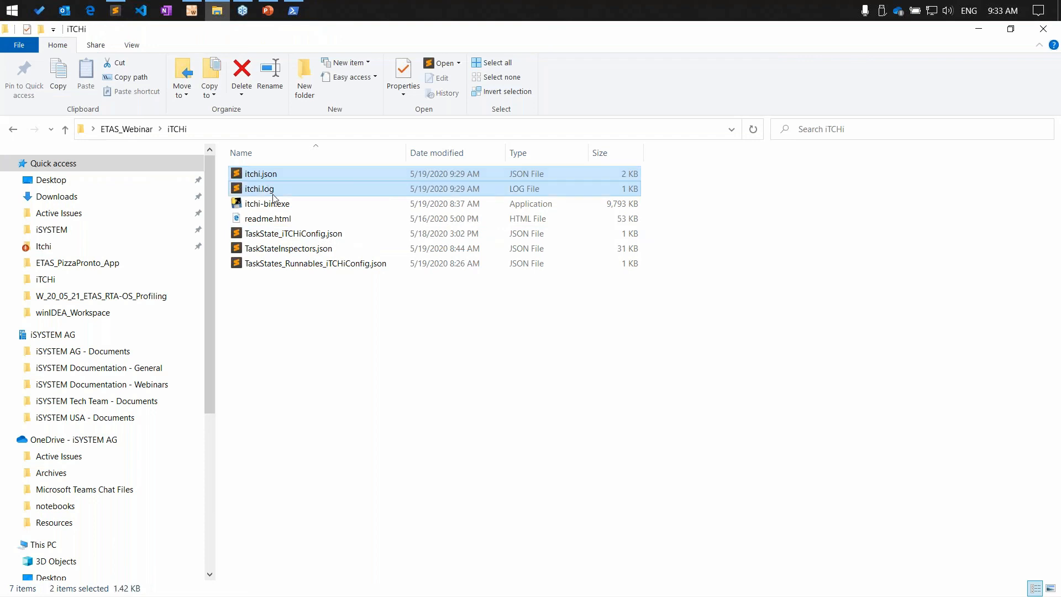
key("Delete")
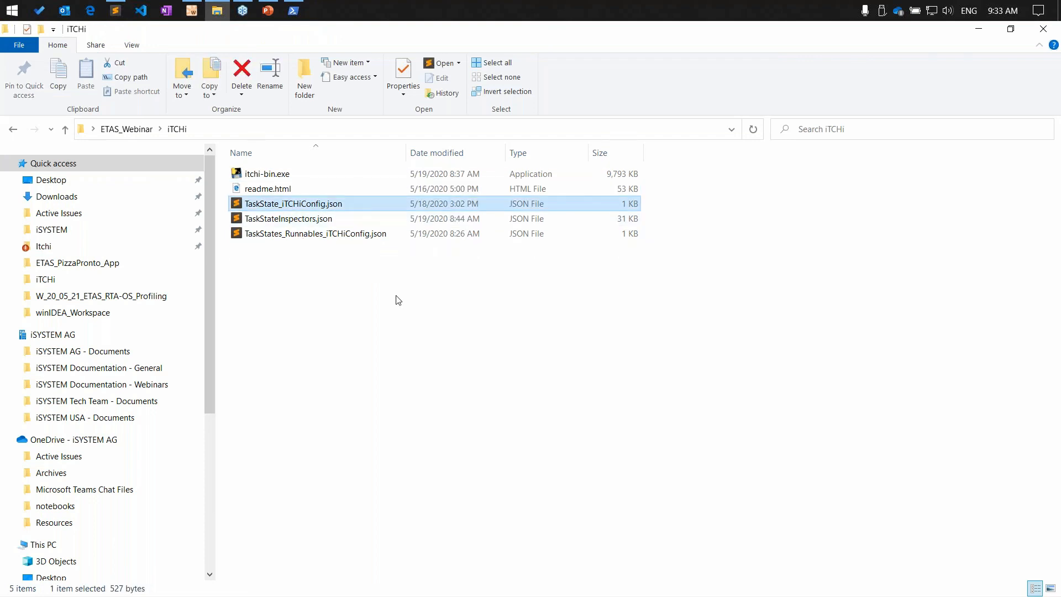
Duplicate TaskState_iTCHiConfig.json in the iTCHi folder and rename the copy itchi.json.
key("ctrl+c")
key("ctrl+v")
key("F2")
type("itchi")
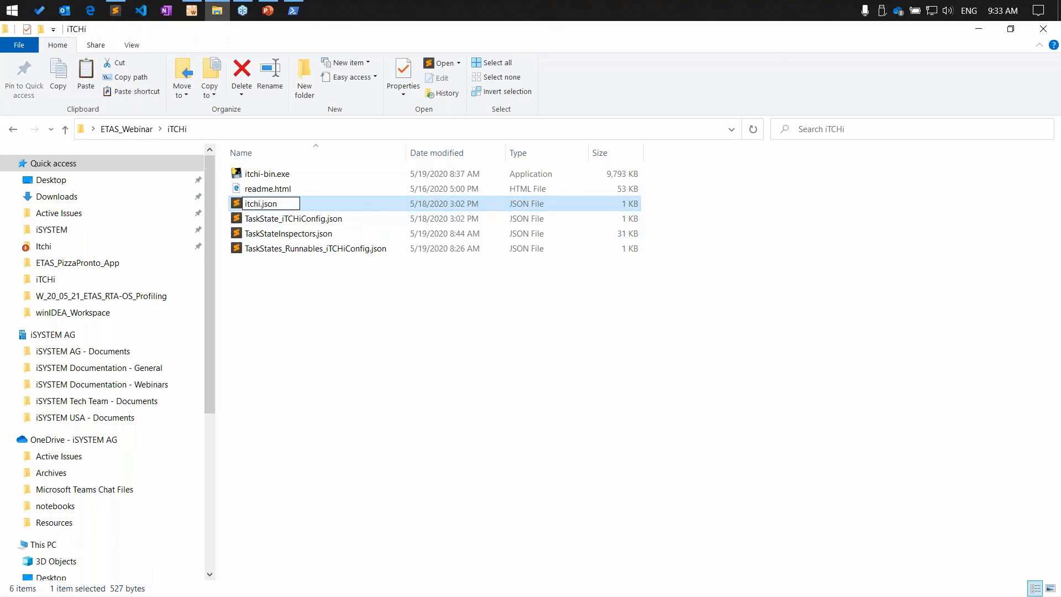
key("Return")
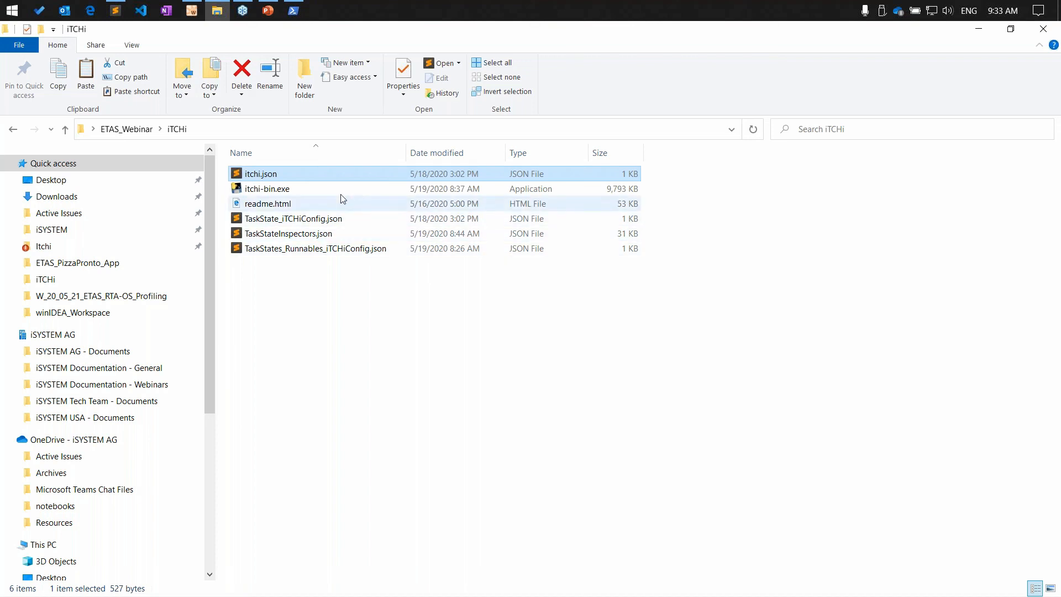
Switch to PowerShell, enlarge its window, and display the itchi-bin.exe usage help on a cleared screen.
left_click(300, 15)
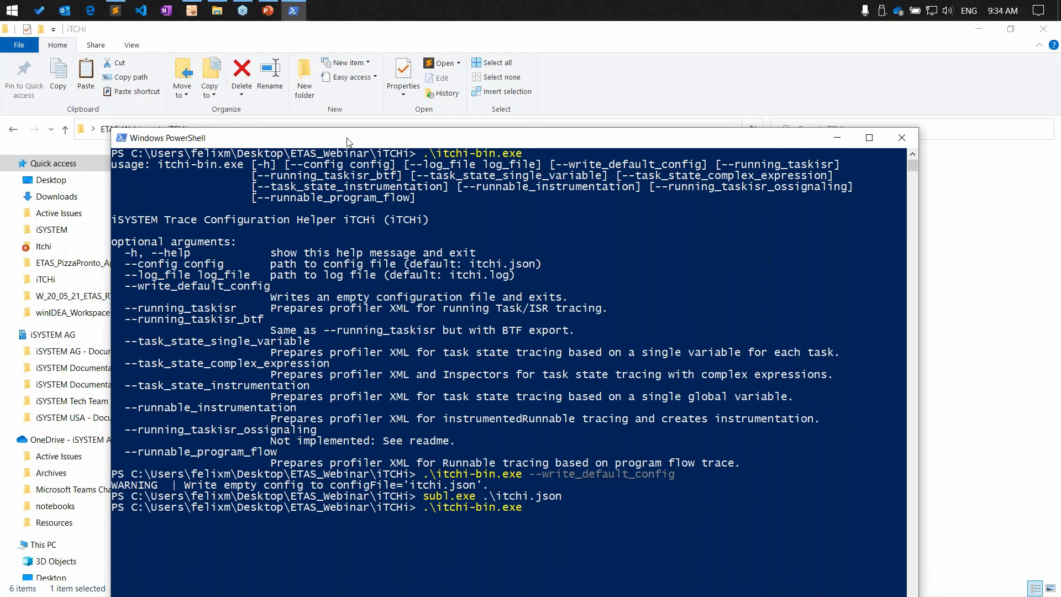
left_click_drag(348, 143, 396, 263)
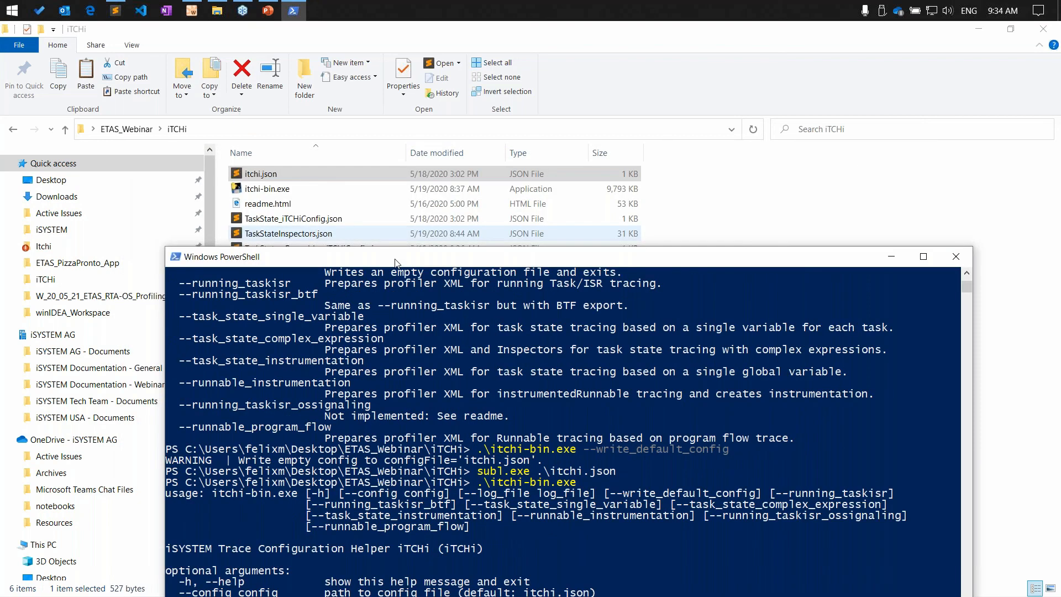
left_click_drag(396, 260, 463, 31)
type("clear")
key("Return")
key("Up")
key("Up")
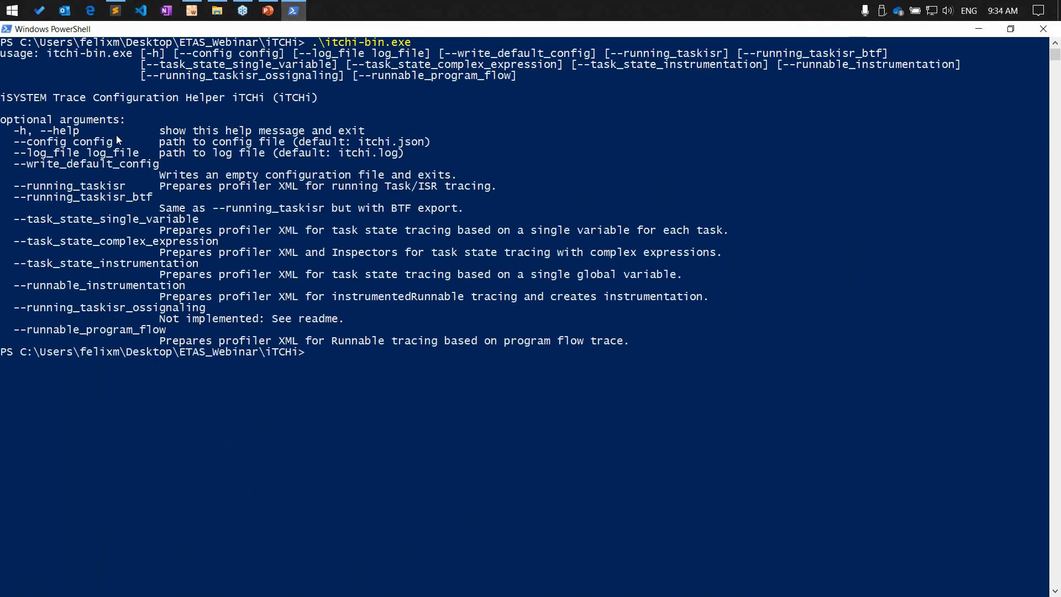
Run .\itchi-bin.exe with the --task_state_complex_expression option and exit the PowerShell session.
left_click(116, 137)
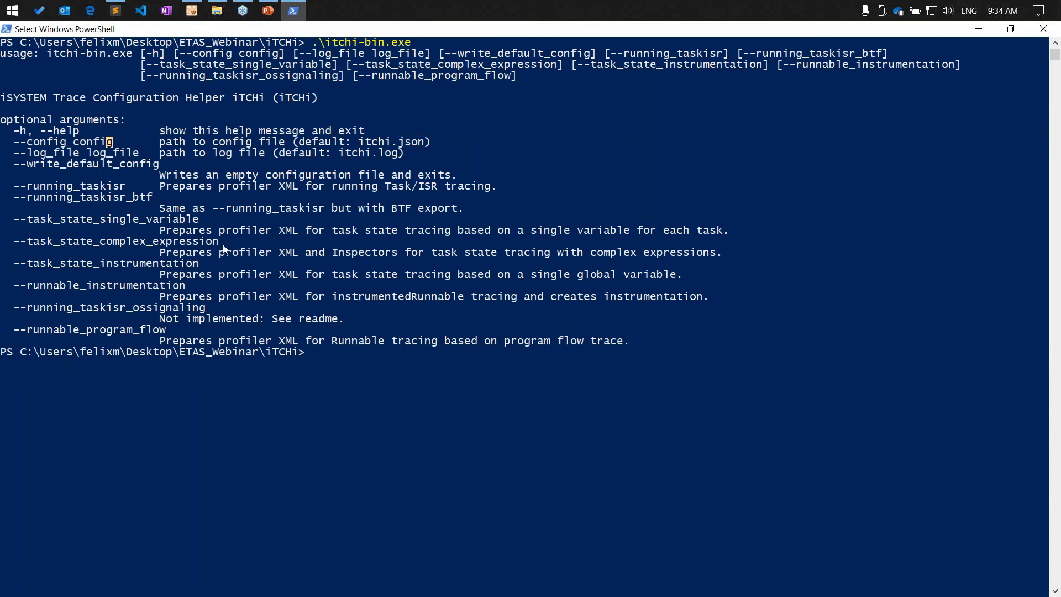
left_click_drag(224, 249, 14, 244)
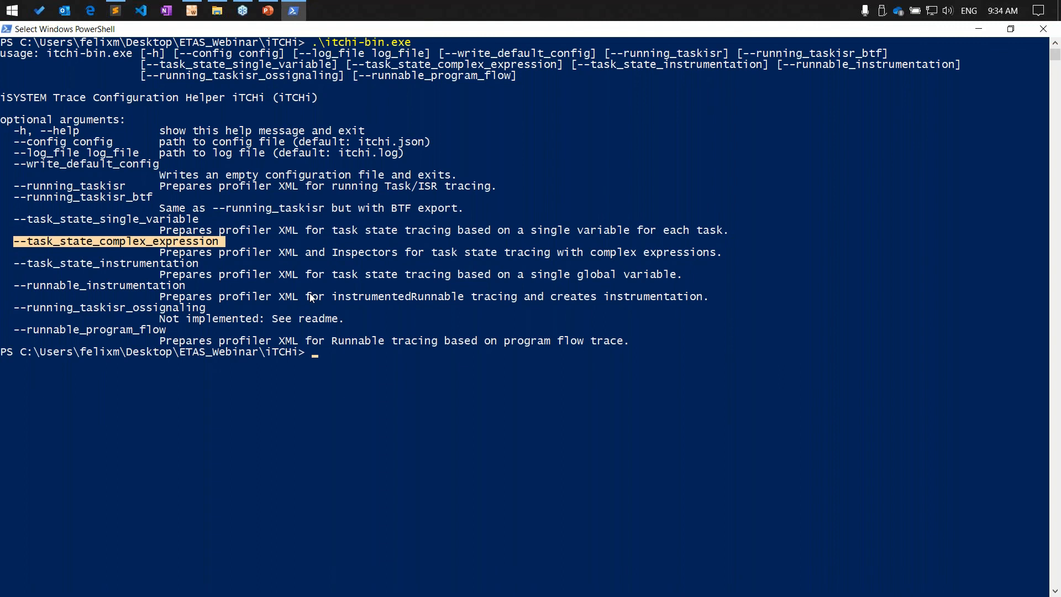
key("ctrl+c")
key("Up")
type("--task_state")
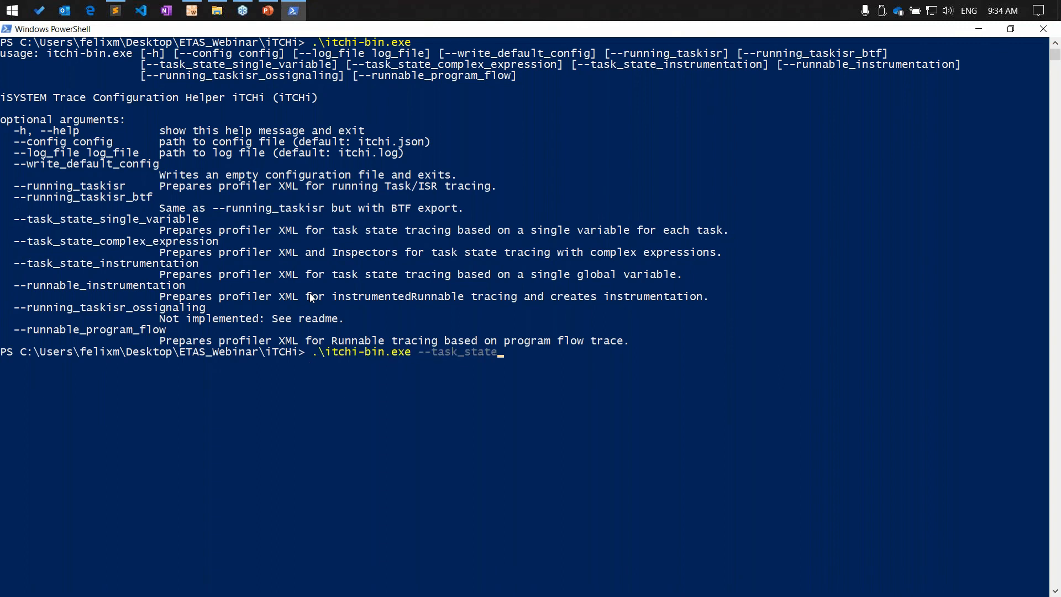
type("_complex_expression")
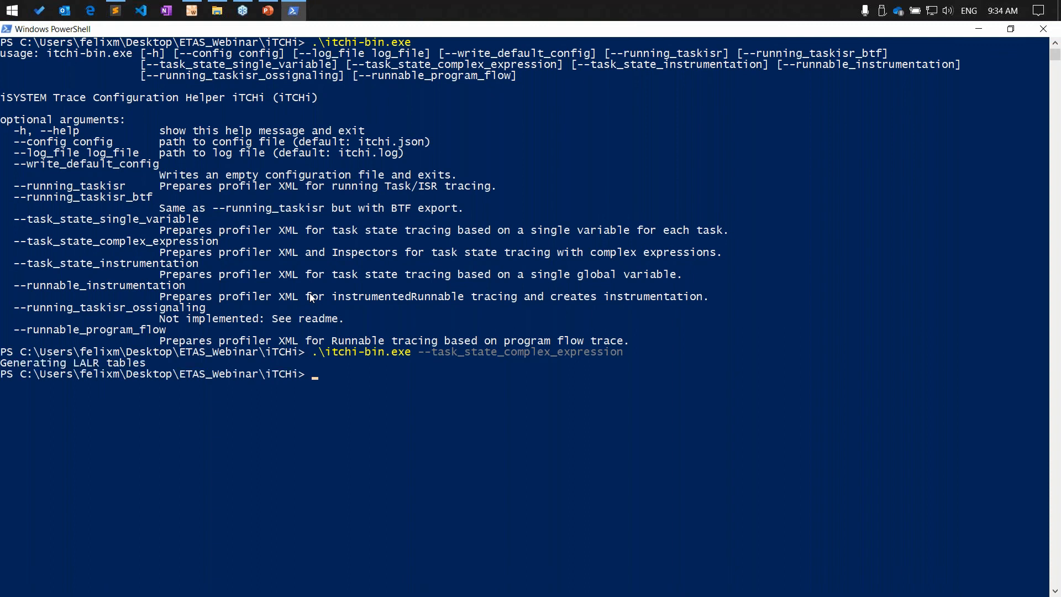
type("exit")
key("Return")
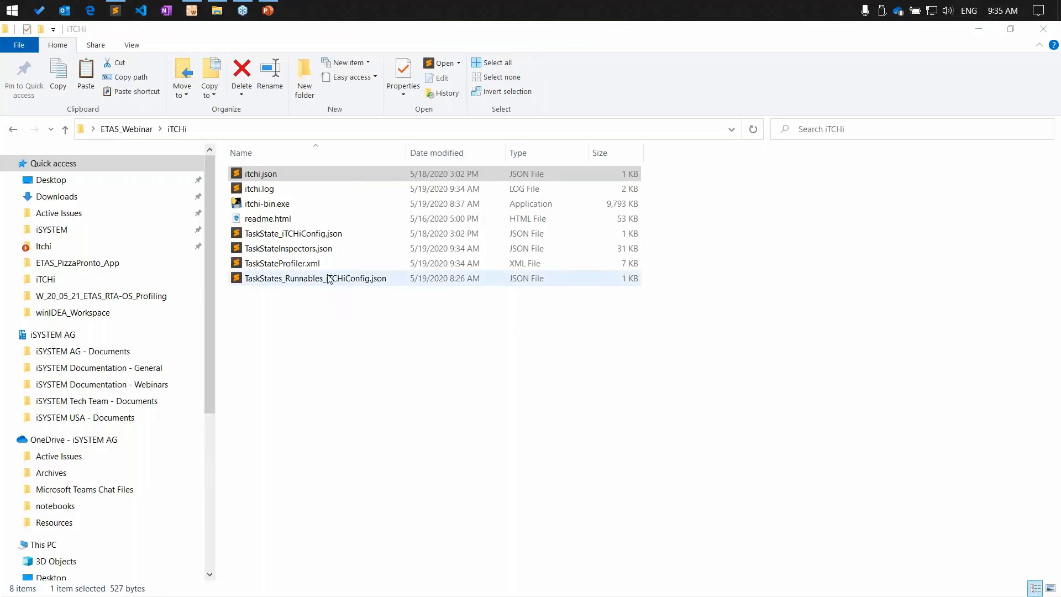
Locate the generated TaskStateInspectors.json and TaskStateProfiler.xml files, and open TaskStateProfiler.xml.
left_click(331, 249)
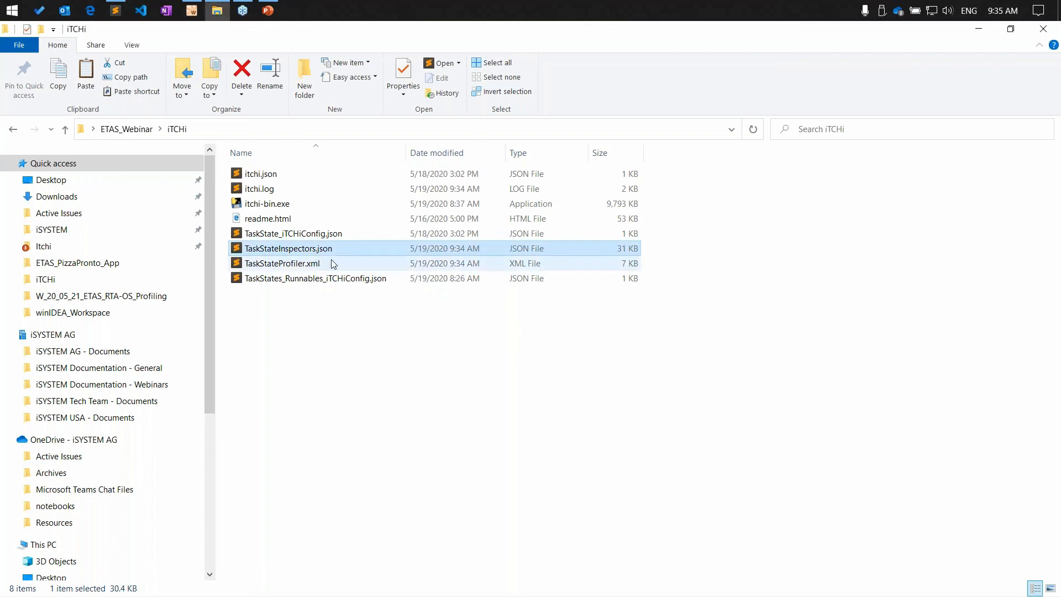
left_click(297, 267)
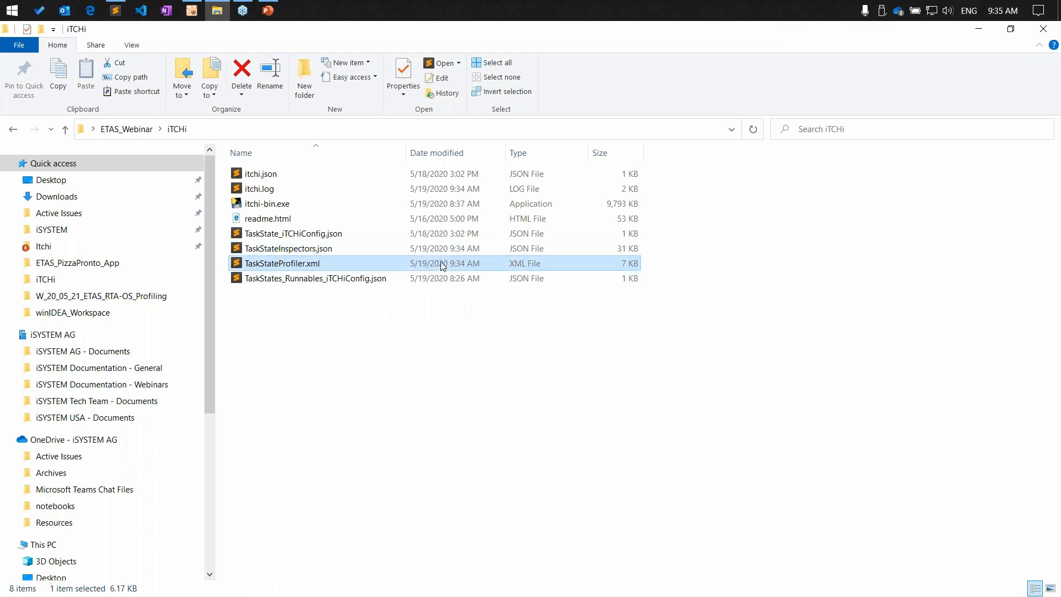
left_click(316, 292)
double_click(302, 265)
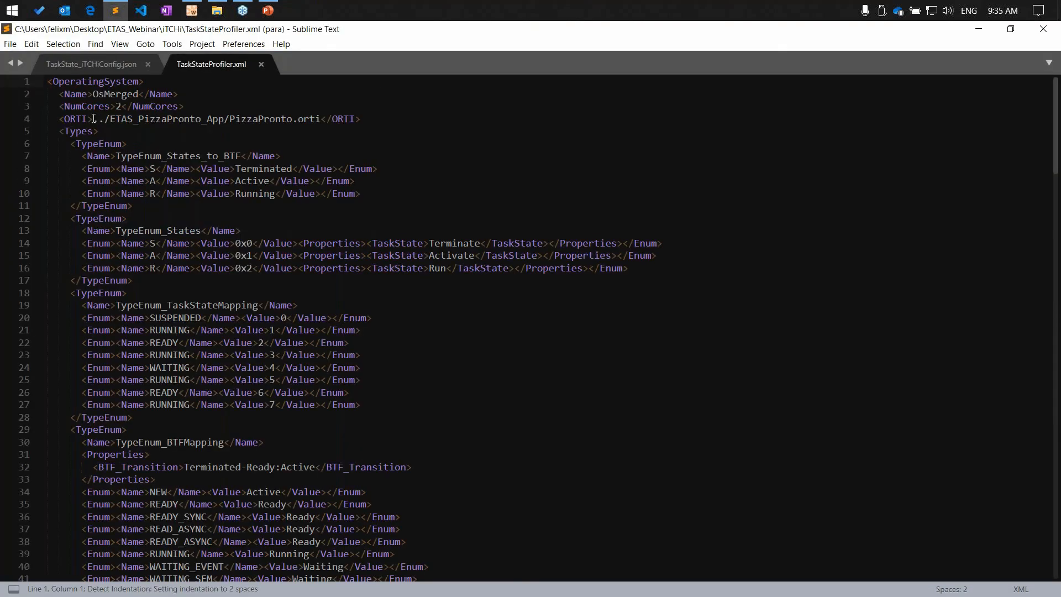
Examine the ORTI file reference and the inspector path in TaskStateProfiler.xml, and close the file.
left_click_drag(94, 119, 320, 119)
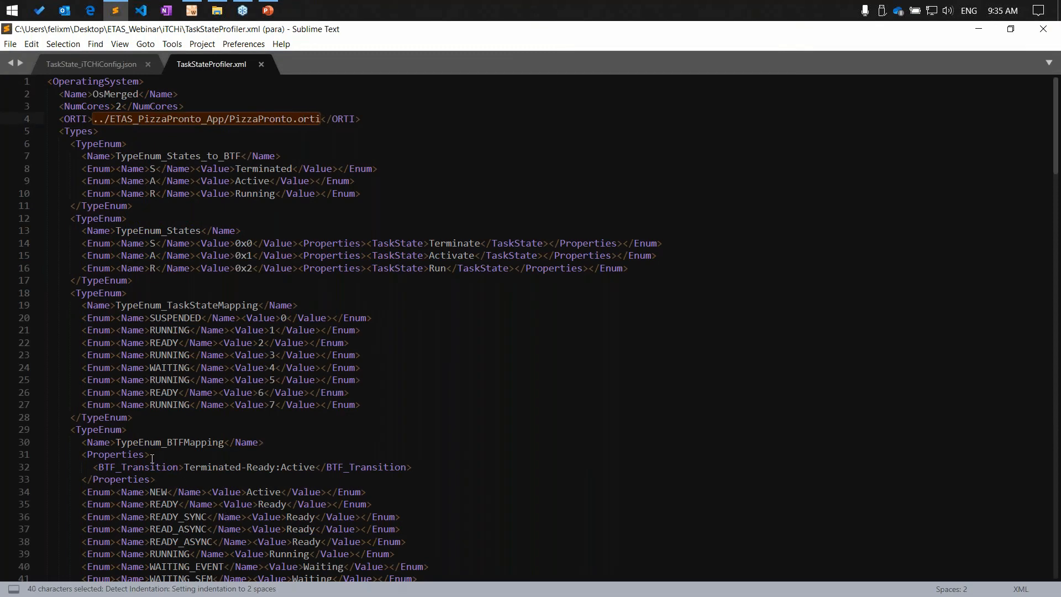
scroll(152, 459, "down", 14)
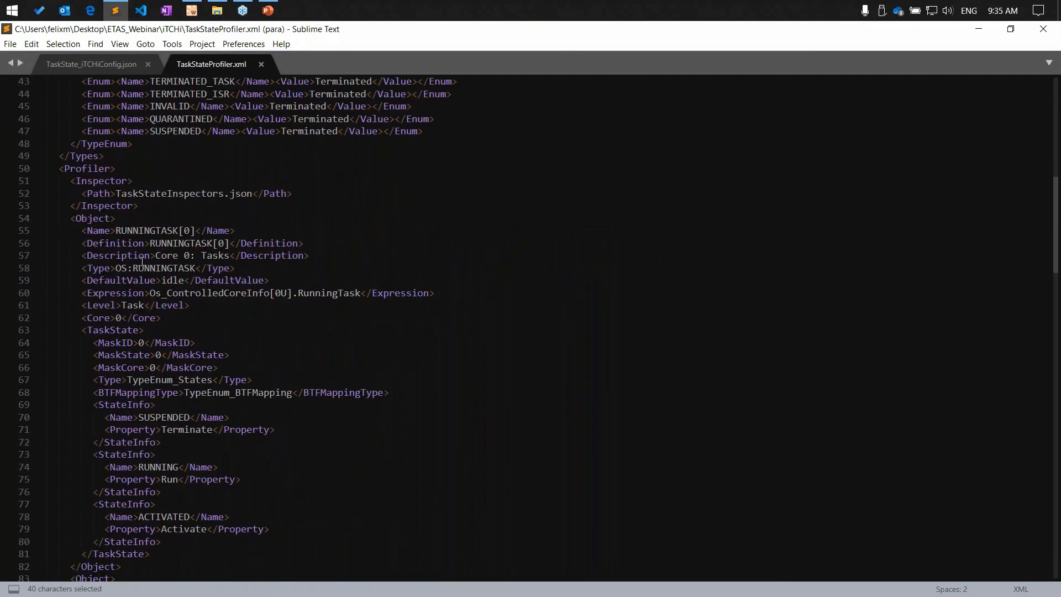
left_click_drag(114, 192, 253, 193)
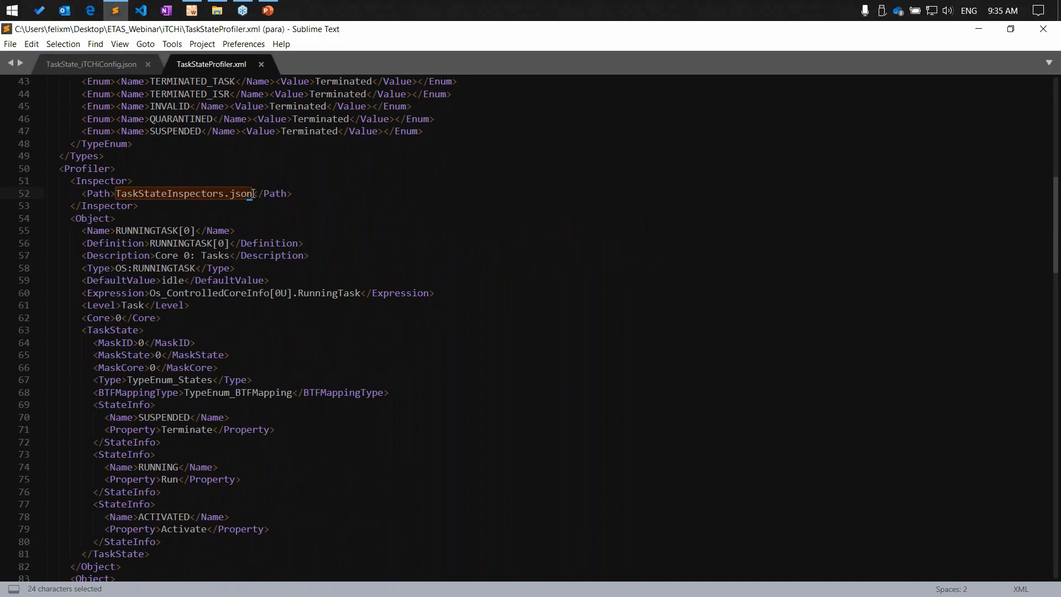
left_click(262, 65)
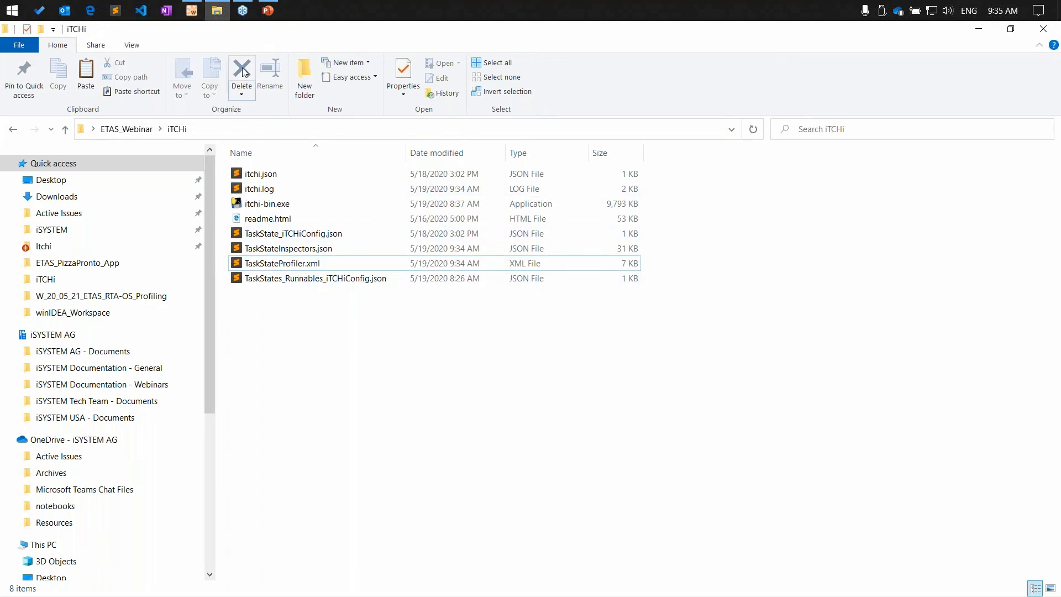
Switch to winIDEA and remove the OSEK AUTOSAR entry ETAS from the operating system settings.
left_click(191, 10)
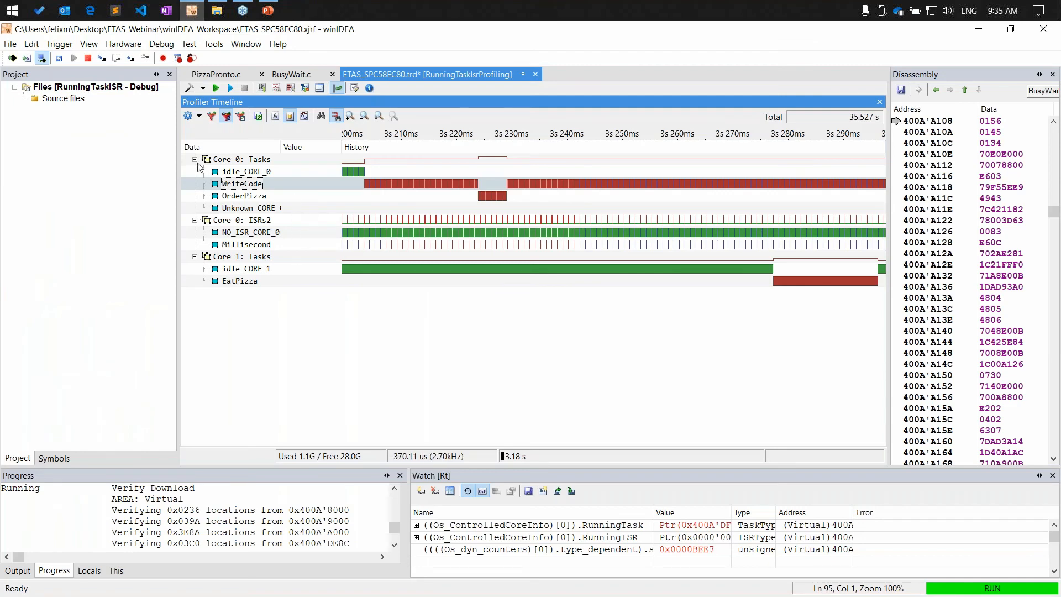
left_click(162, 44)
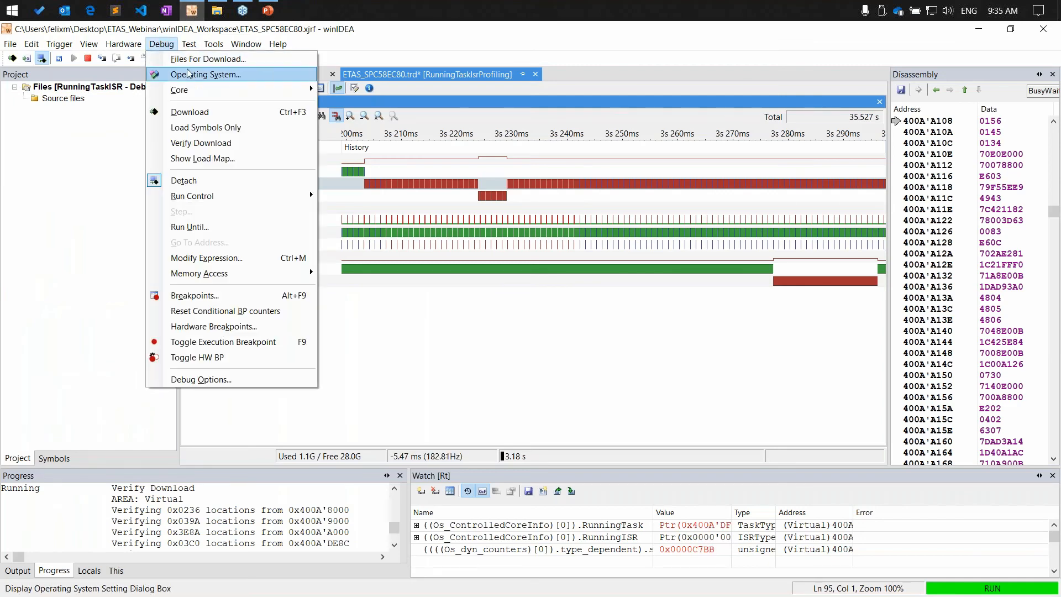
left_click(187, 74)
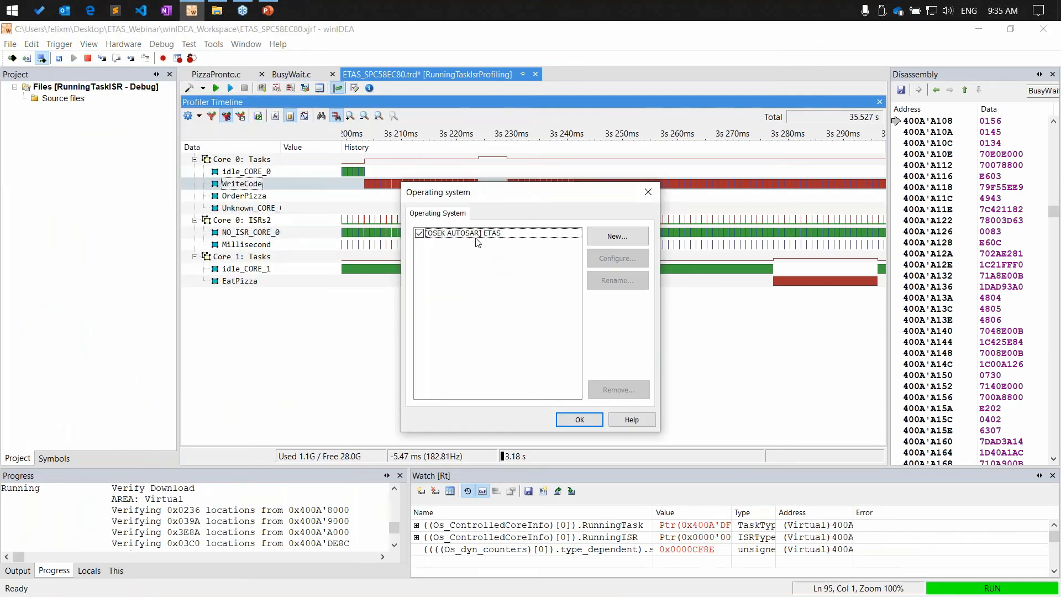
left_click(475, 235)
left_click(628, 392)
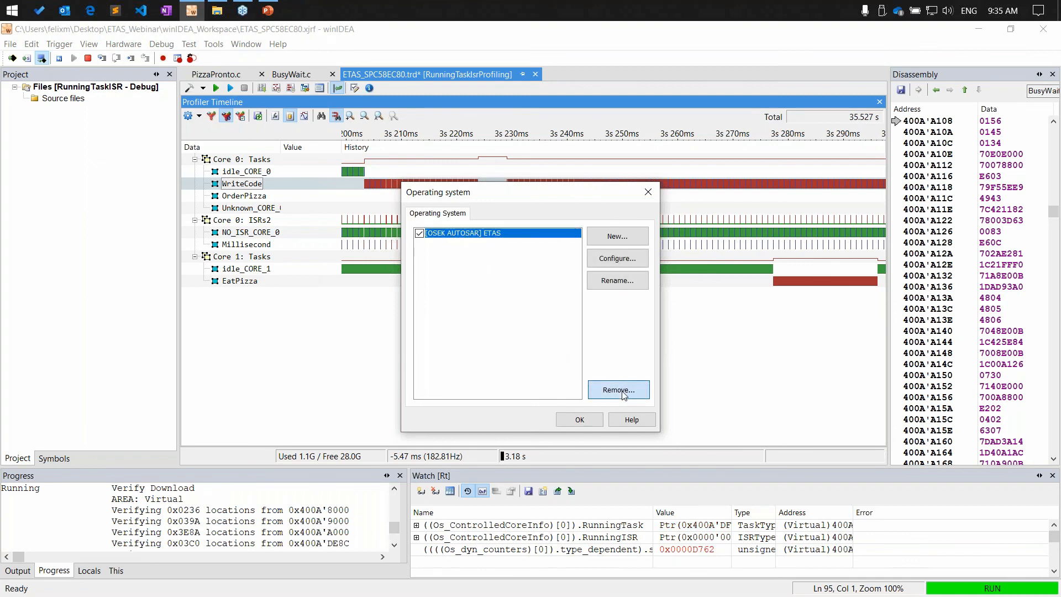
left_click(516, 348)
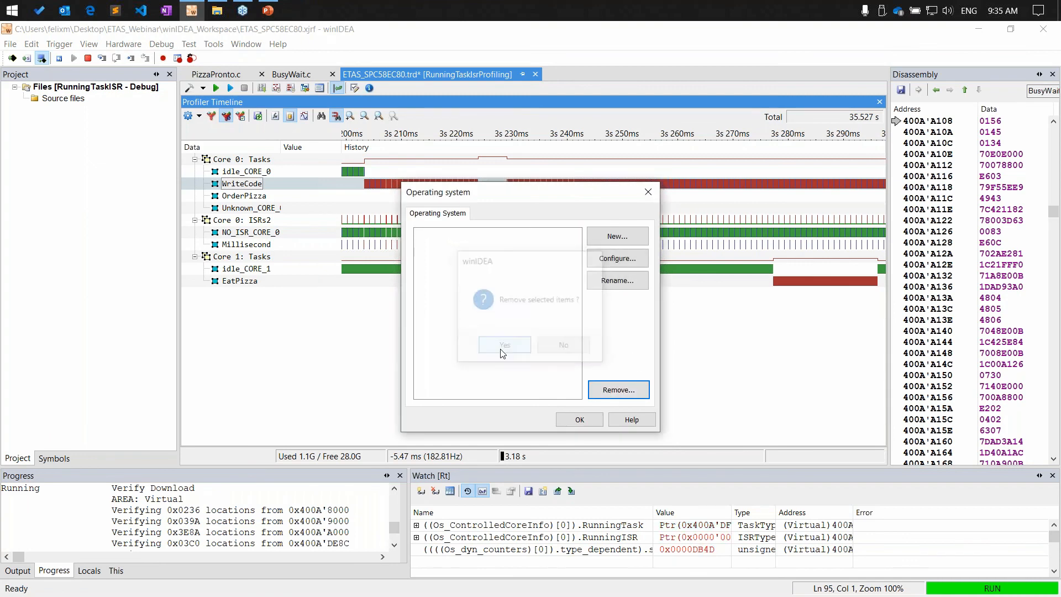
Add an OSEK AUTOSAR operating system named ETAS_ProfilerXML with iSYSTEM XML as its RTOS description file type.
left_click(635, 236)
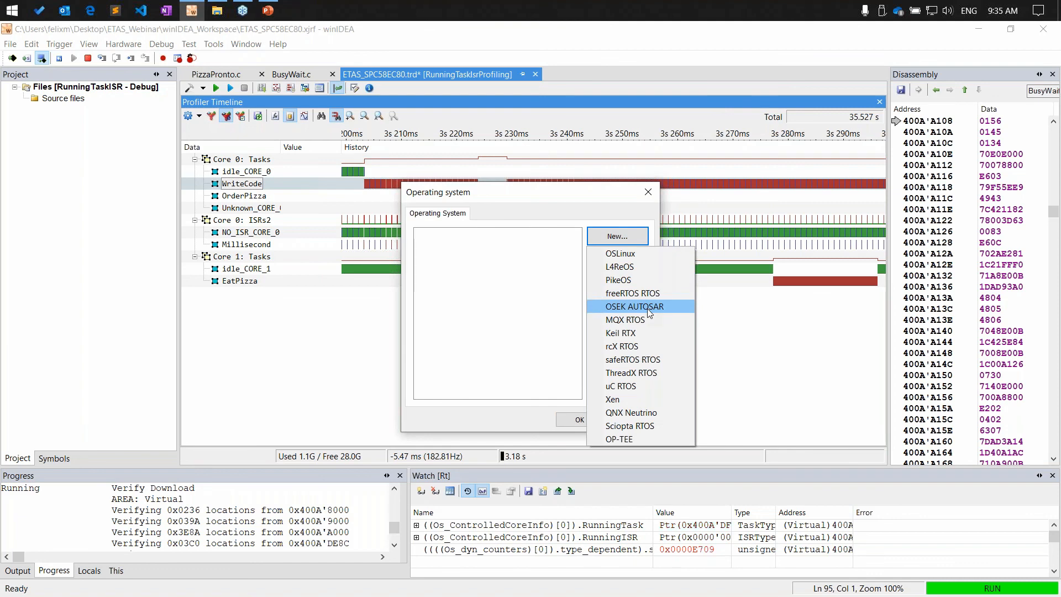
left_click(648, 308)
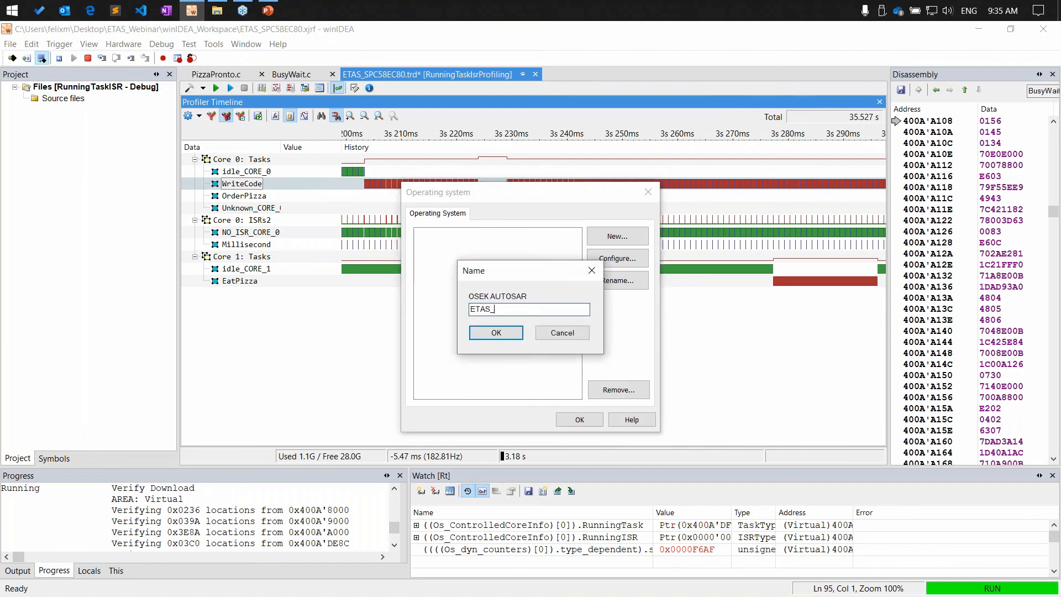
type("ETAS_ProfilerXML")
left_click(490, 334)
left_click(631, 208)
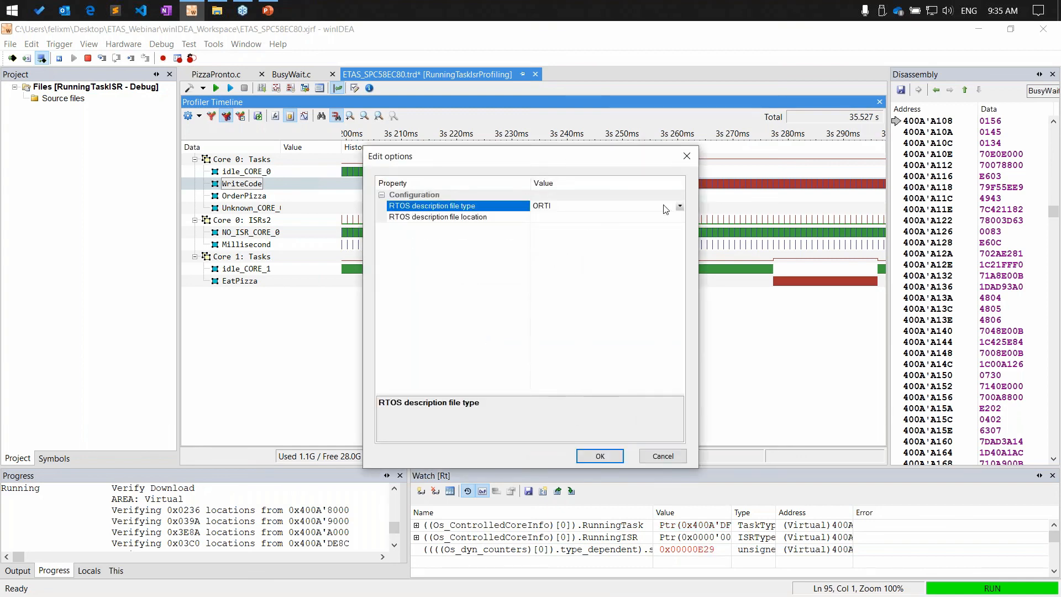
left_click(679, 205)
left_click(611, 226)
left_click(600, 220)
Set the RTOS description file location to TaskStateProfiler.xml in the ETAS_Webinar iTCHi folder.
left_click(679, 218)
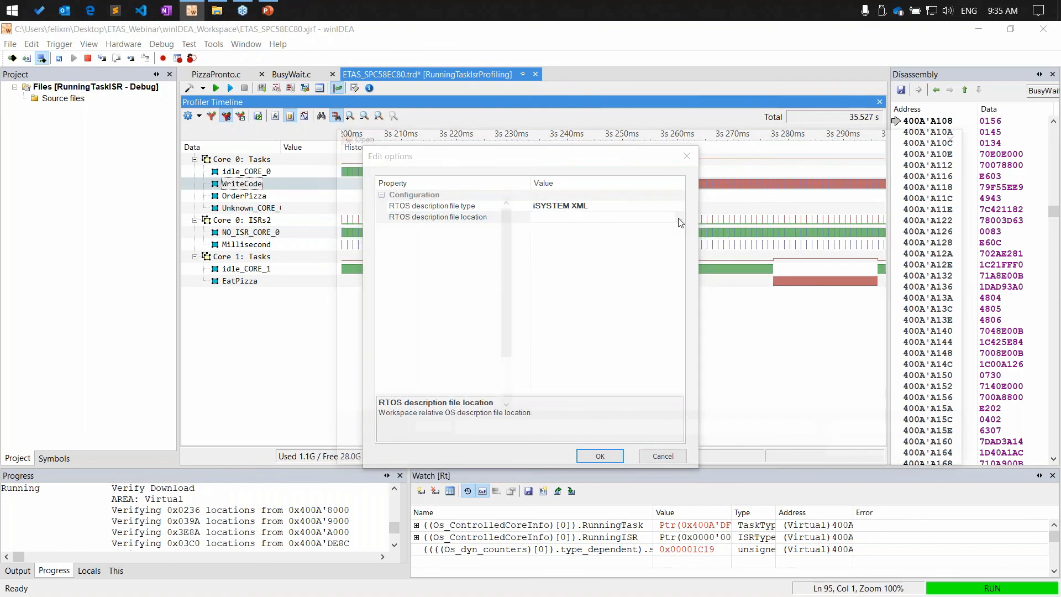
left_click(573, 159)
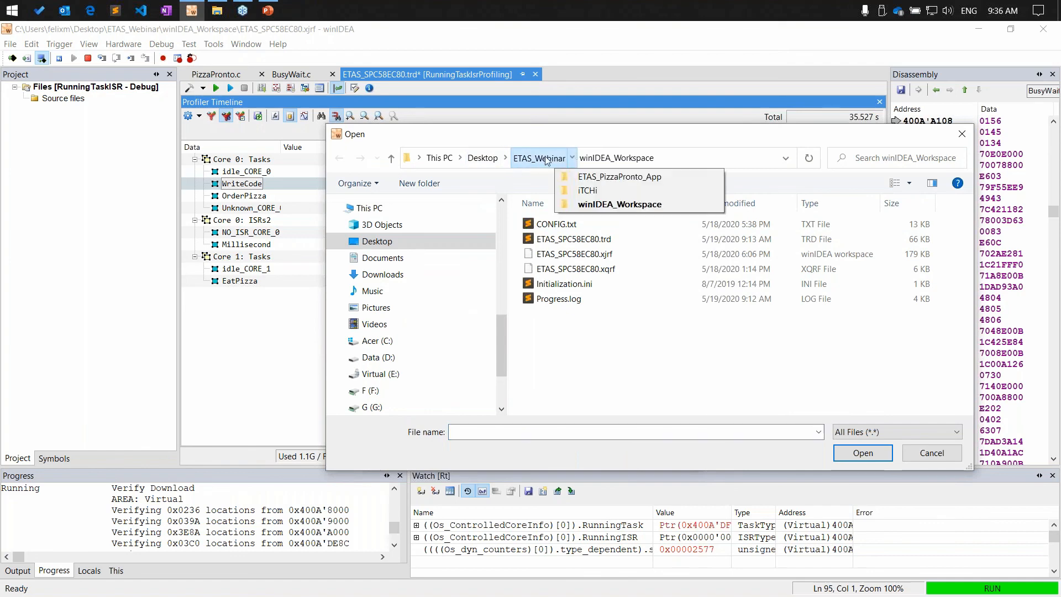
left_click(551, 159)
double_click(546, 239)
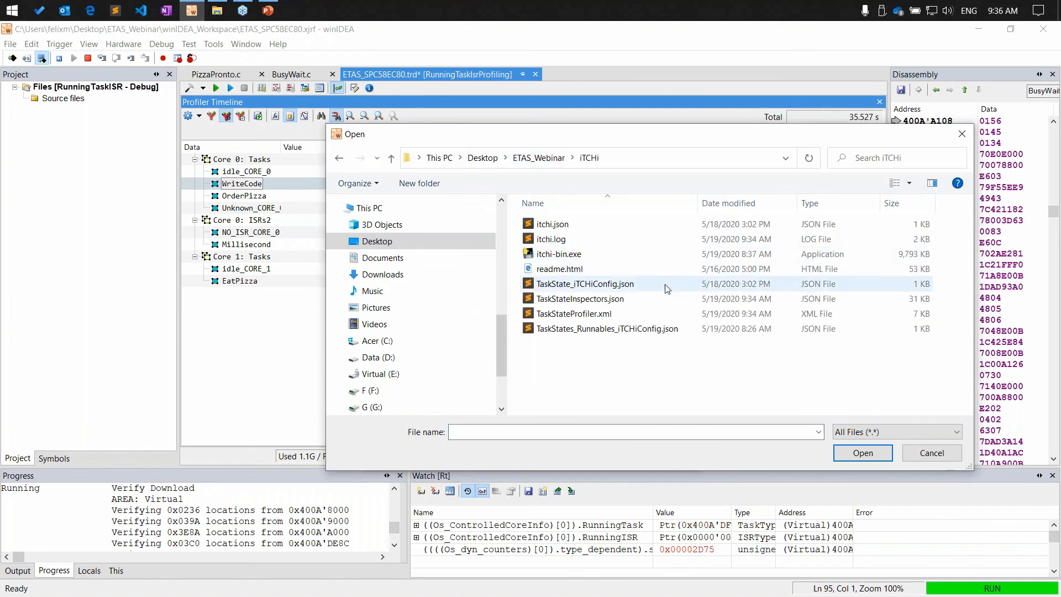
left_click(575, 314)
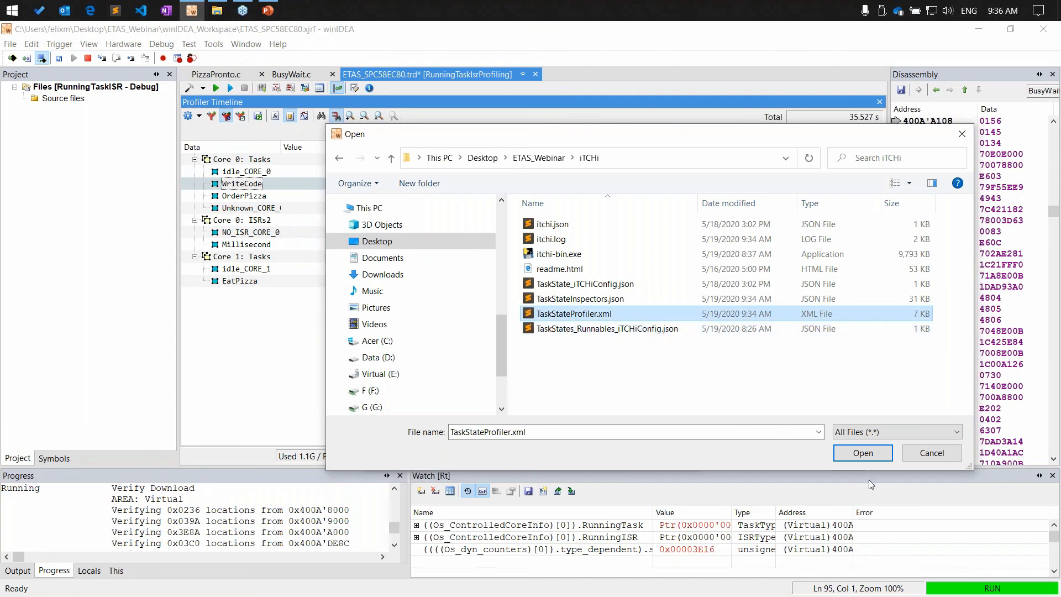
left_click(863, 453)
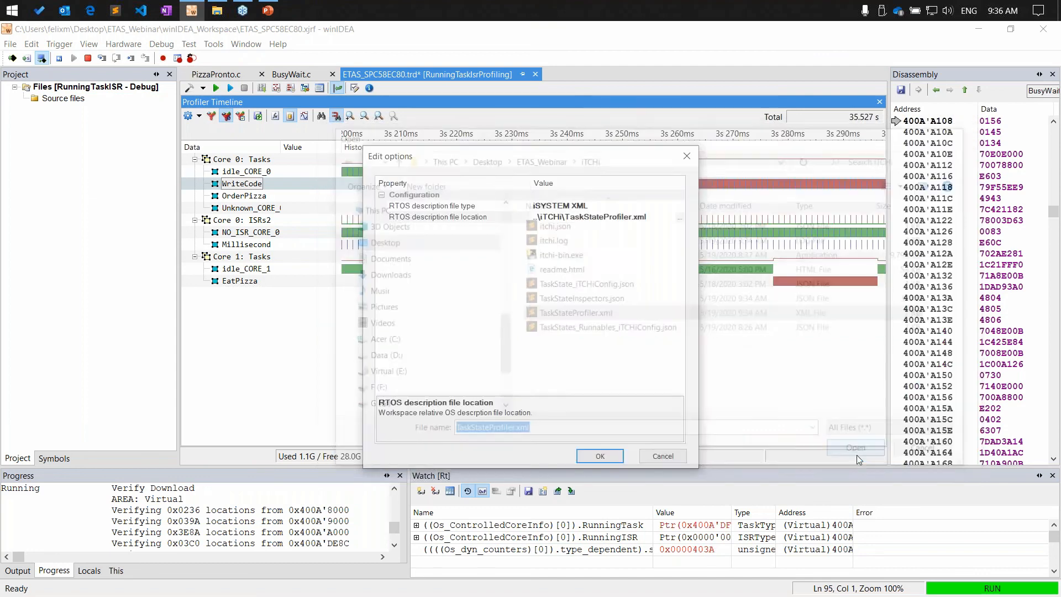
left_click(604, 457)
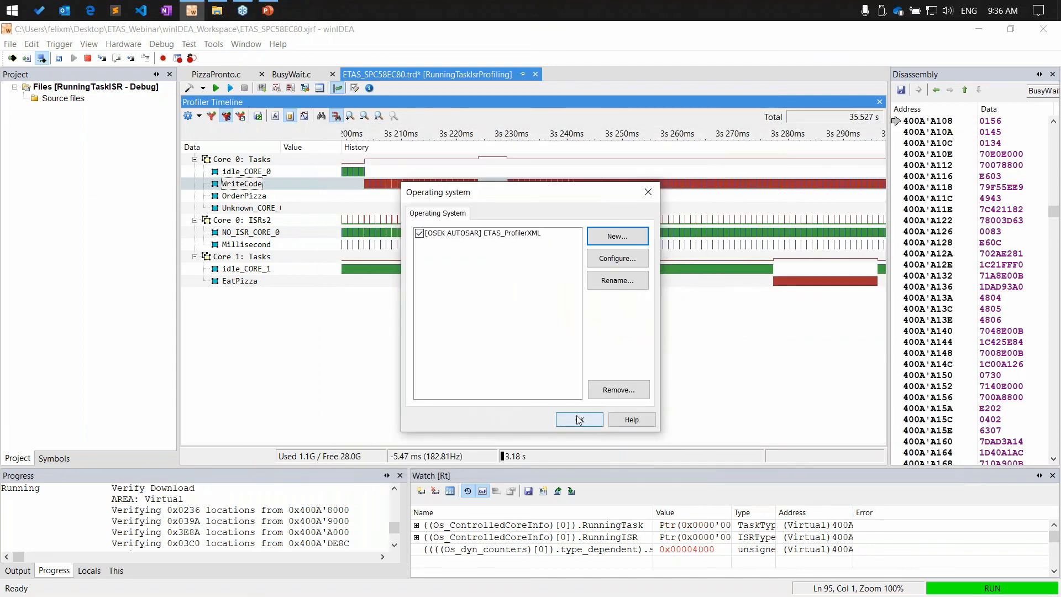
Apply the operating system settings and start running the target.
left_click(579, 420)
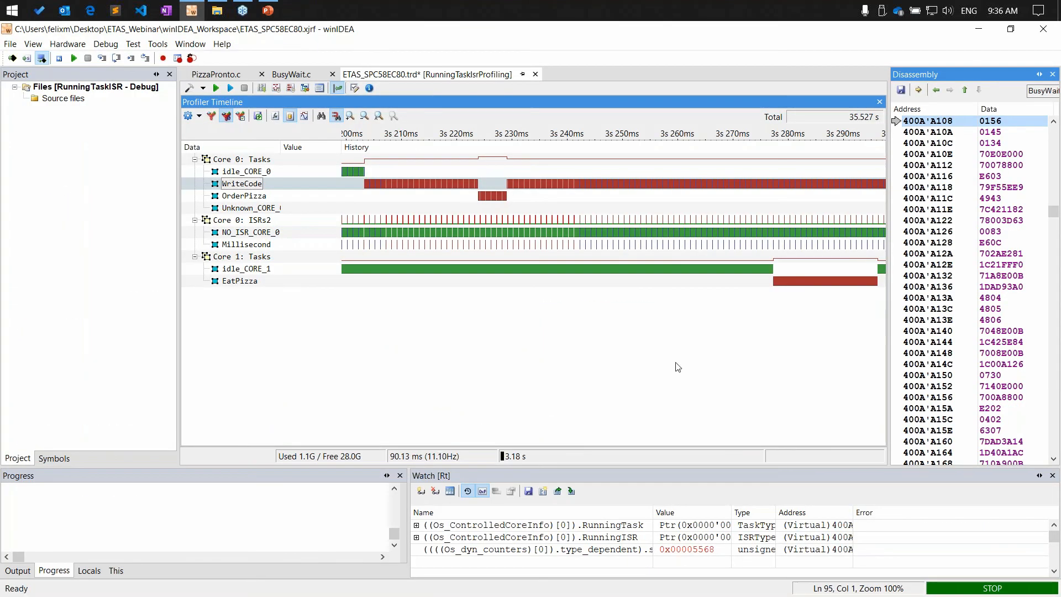
left_click(71, 62)
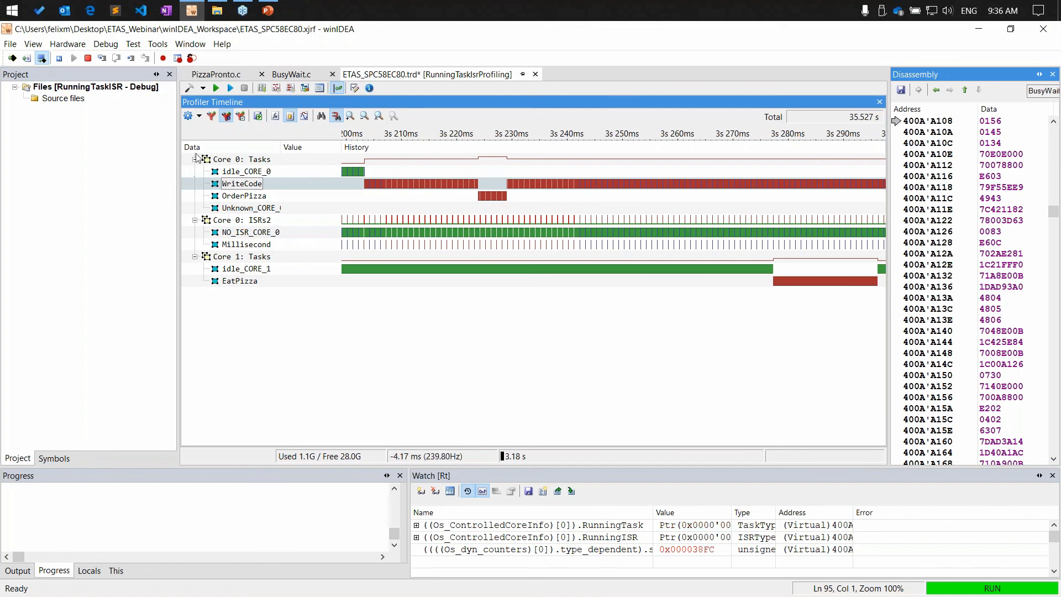
Create a new analyzer configuration named TaskStateRunningIsr with Profiler analysis and a Manual hardware trigger configuration.
left_click(203, 89)
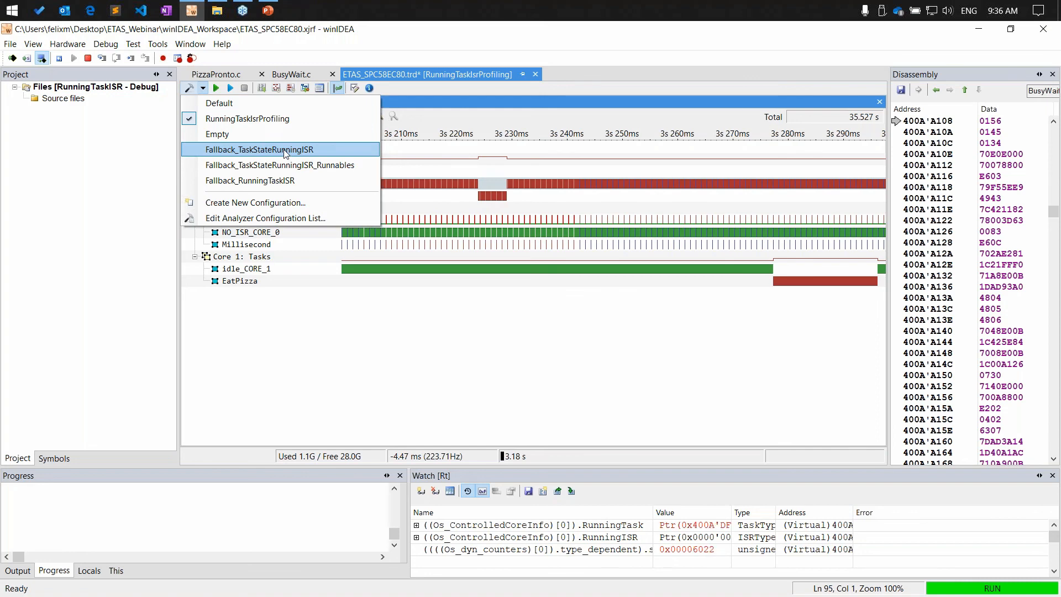
left_click(204, 89)
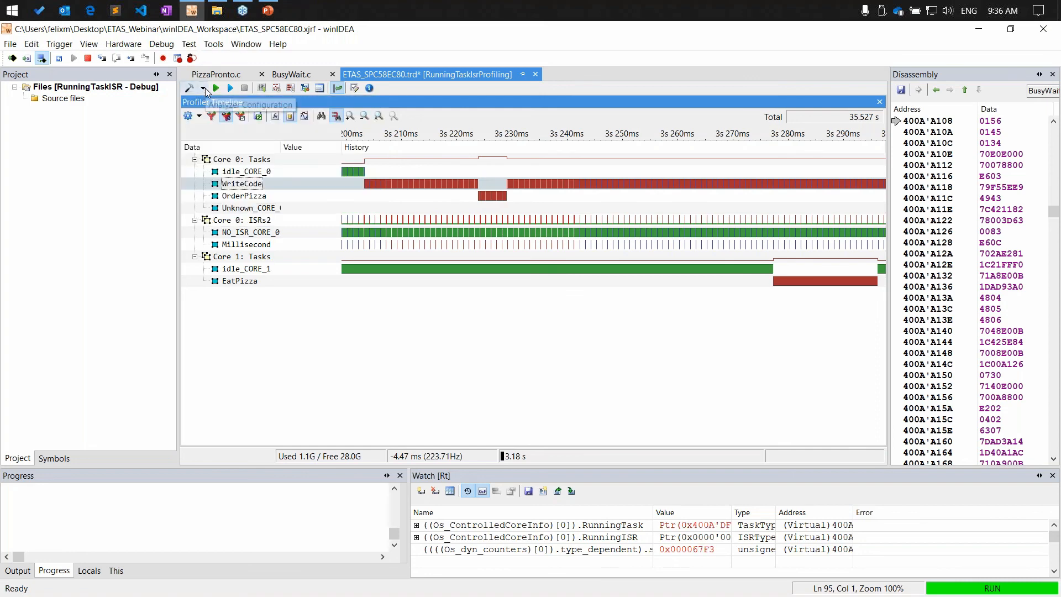
left_click(204, 88)
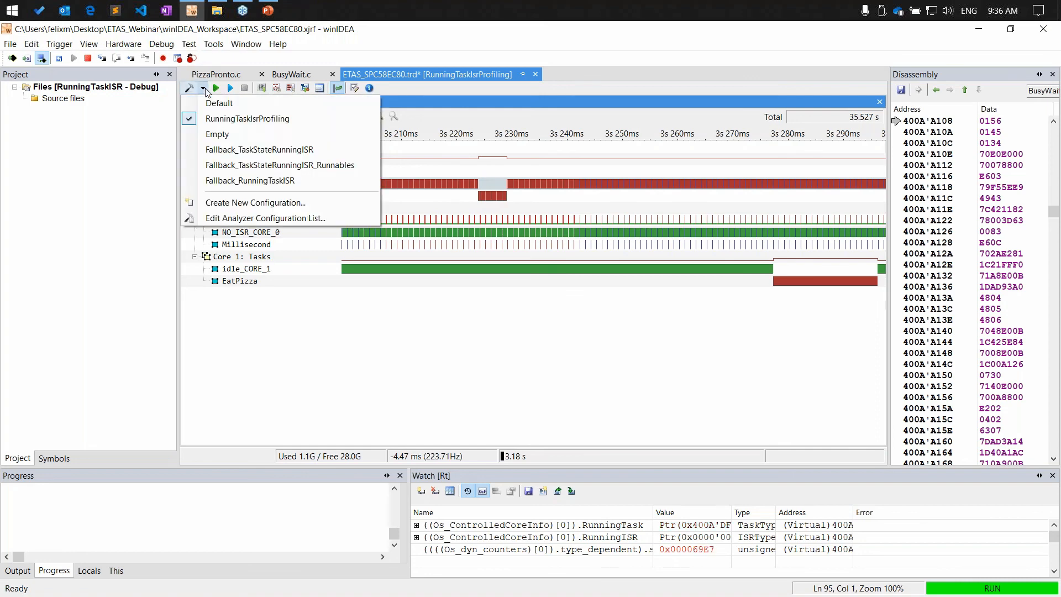
left_click(253, 203)
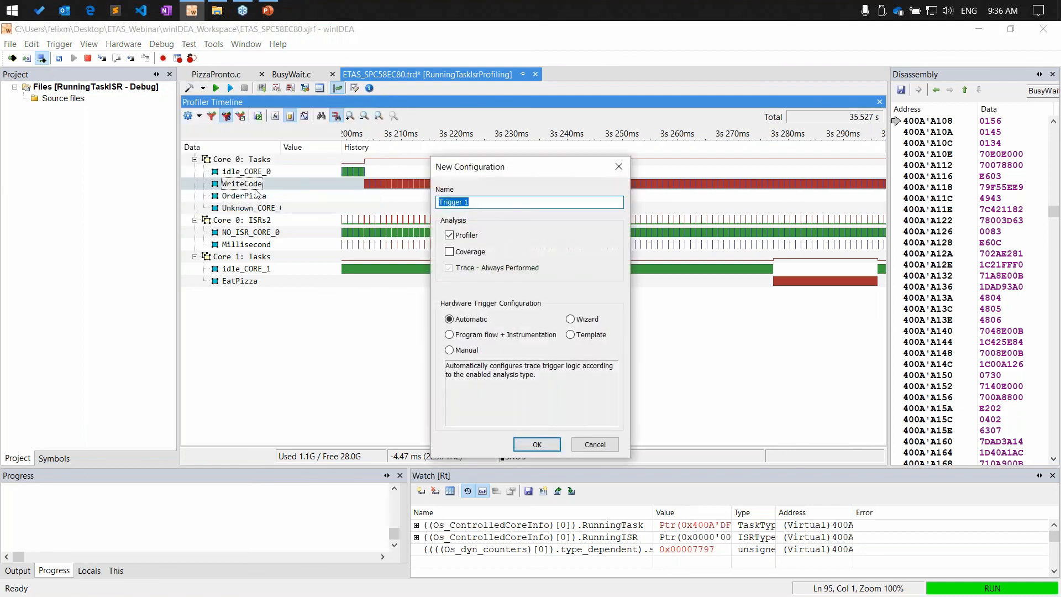
type("TaskStateRunningIsr")
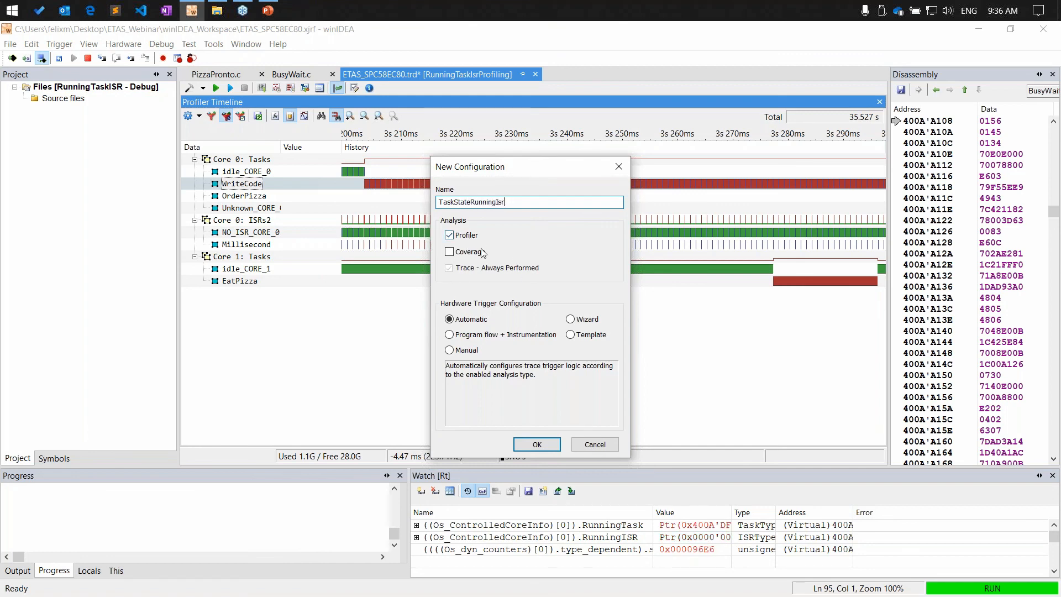
left_click(463, 351)
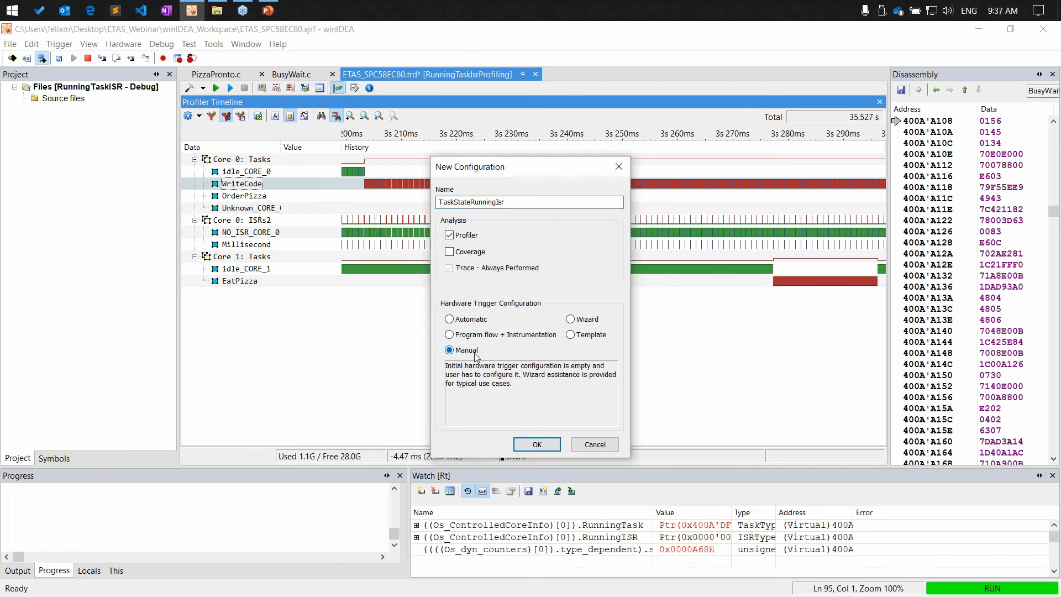
left_click(535, 446)
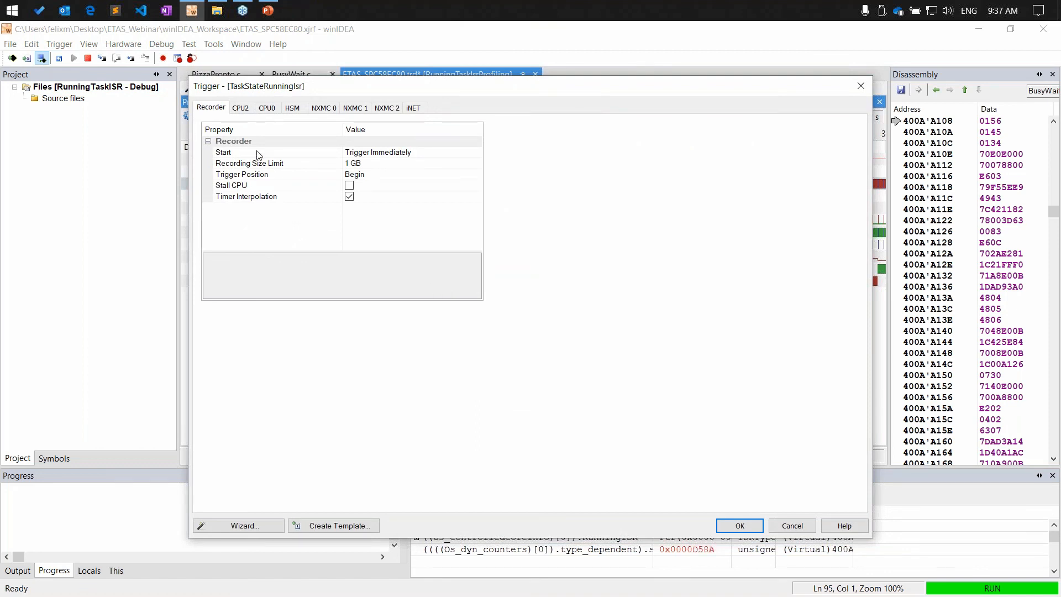
Switch to PowerPoint, review the Task State/Running ISR Profiling slide full screen, and return to winIDEA.
left_click(273, 10)
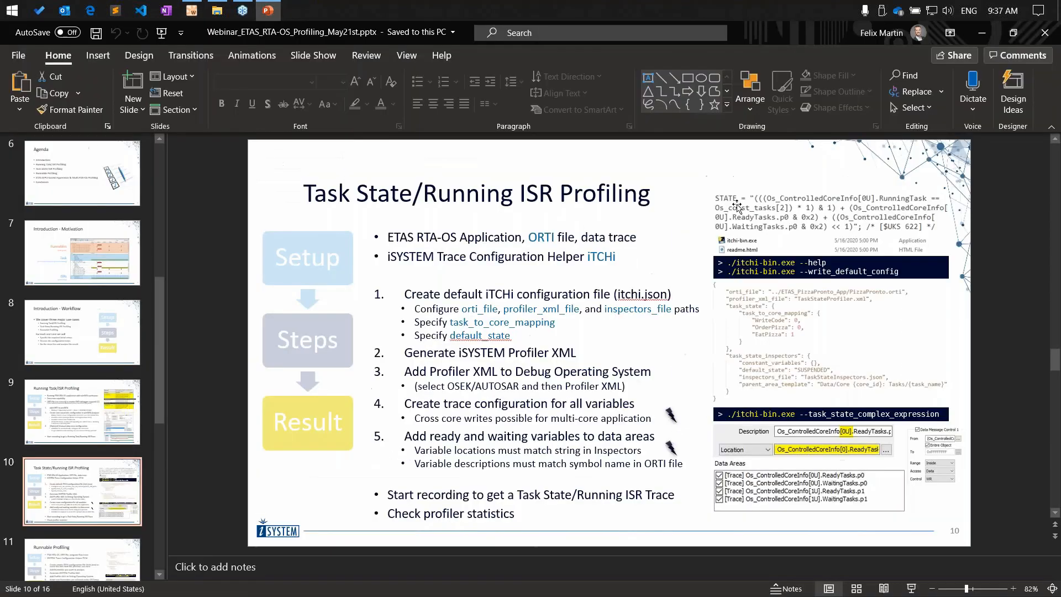
left_click(912, 589)
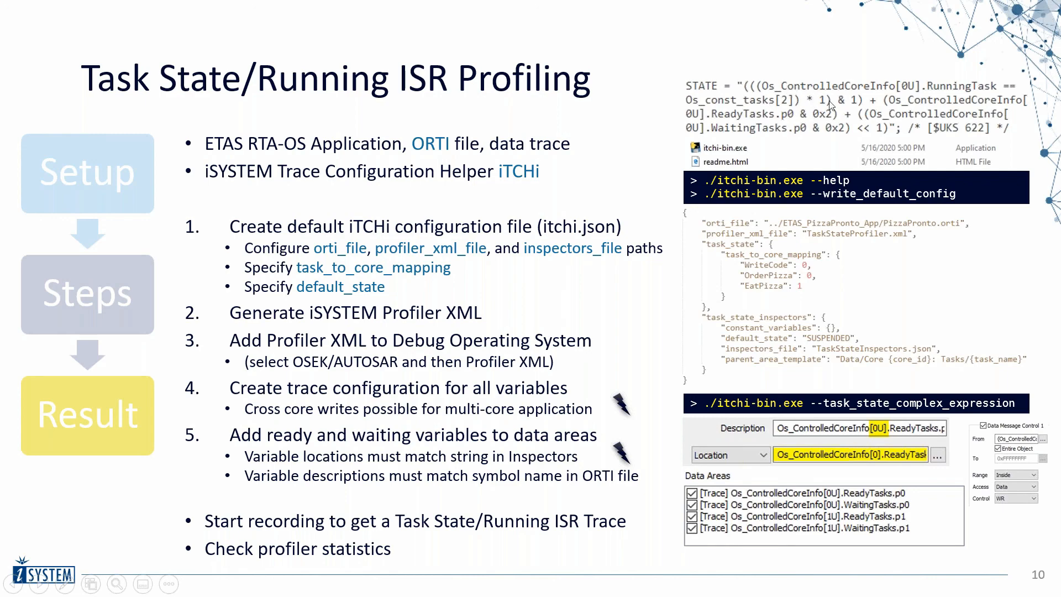
key("Escape")
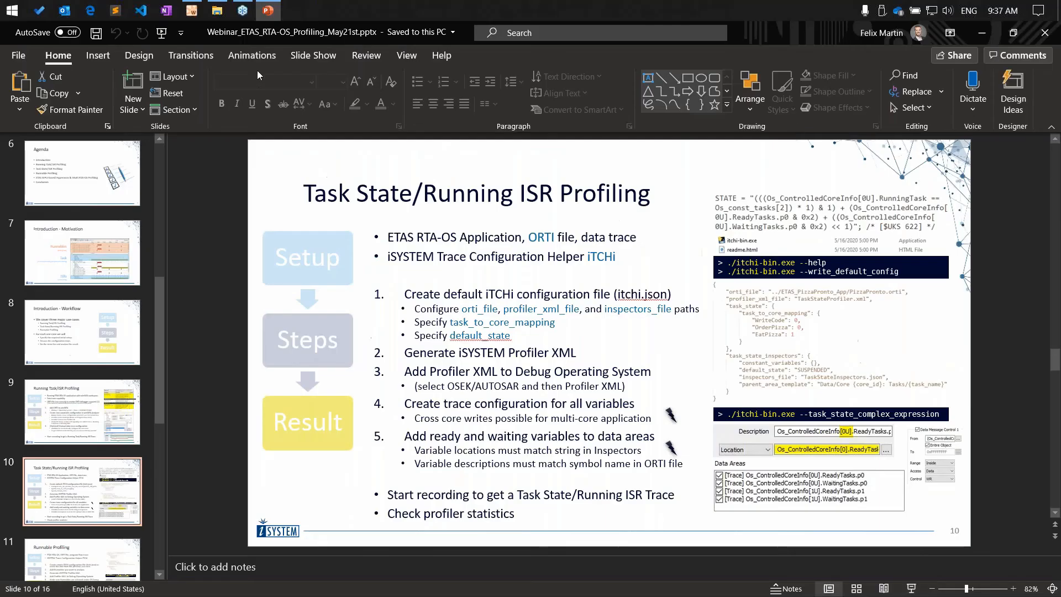
left_click(192, 10)
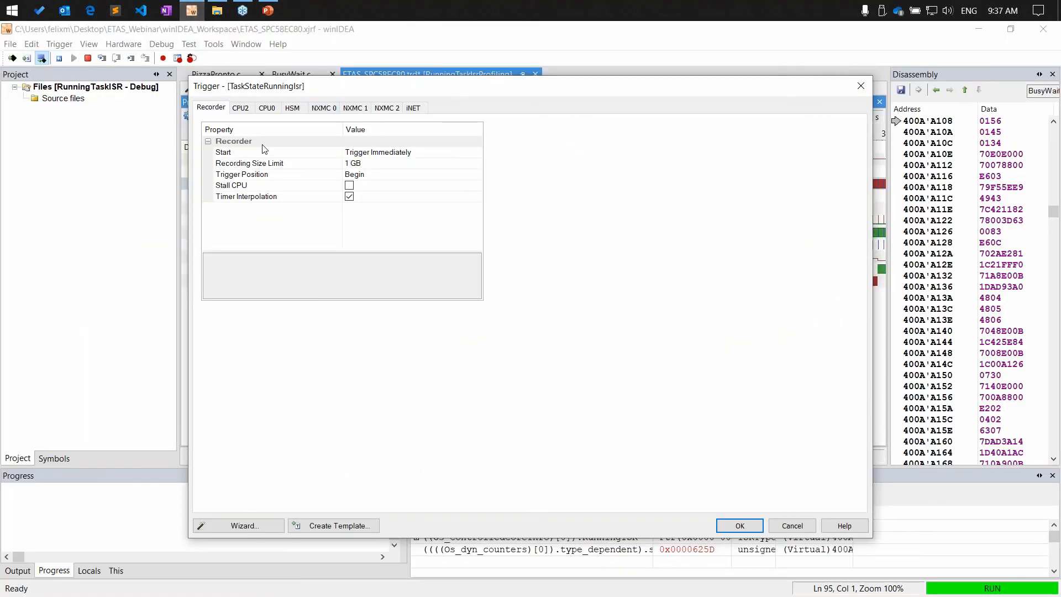
Enable CPU2 in the trigger configuration and make it record Data instead of Program trace.
left_click(258, 110)
left_click(241, 108)
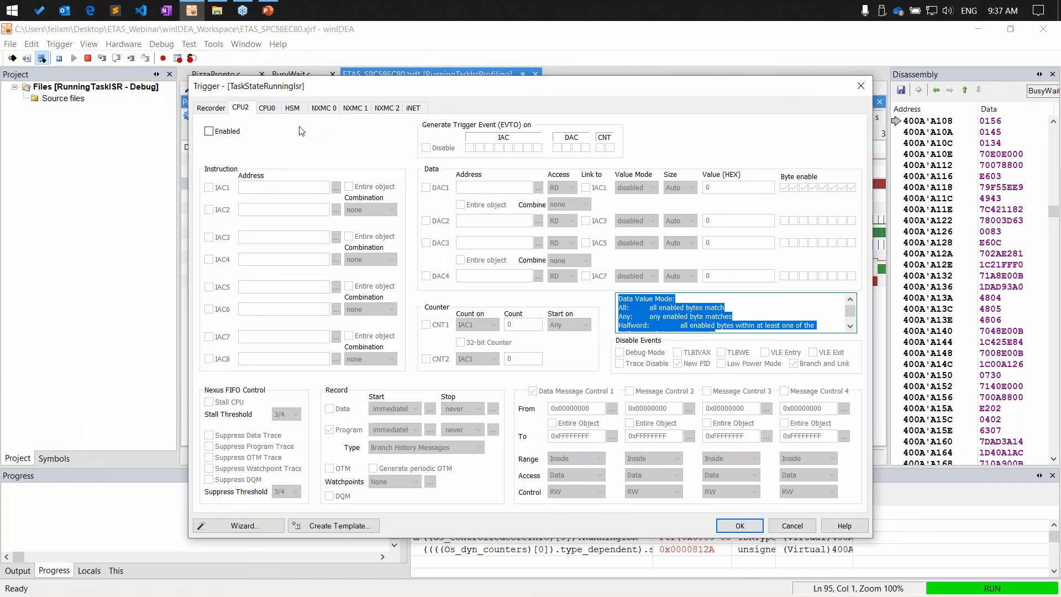
left_click(220, 132)
left_click(345, 430)
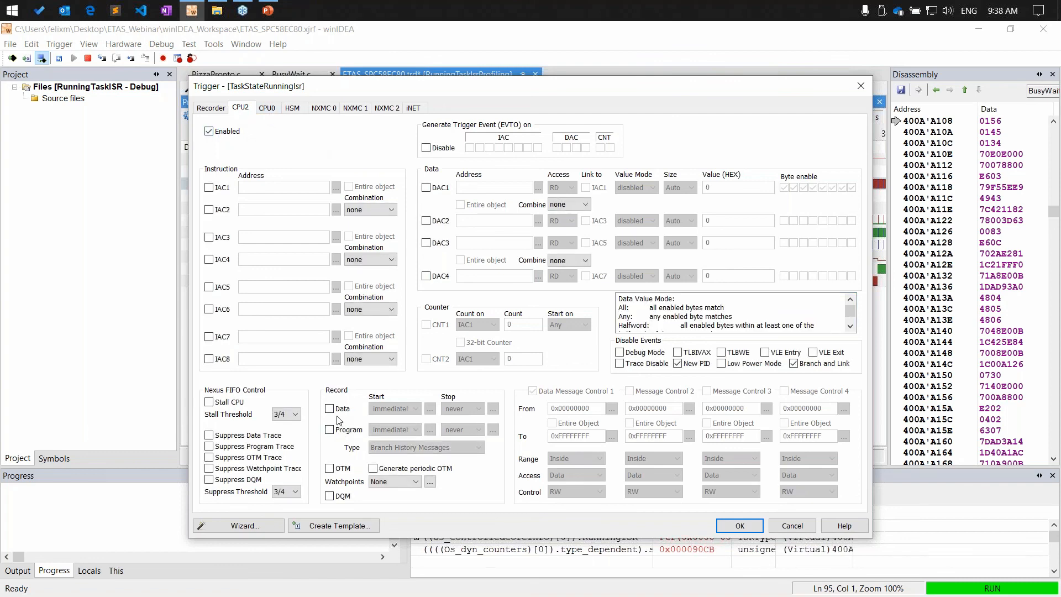
left_click(330, 409)
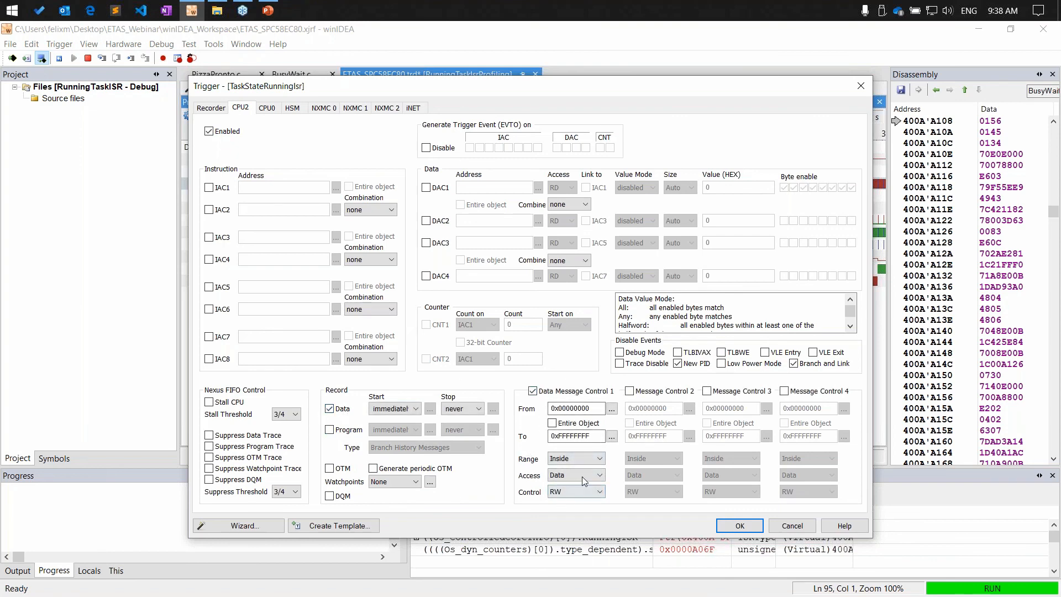
Browse the variables for CPU2's Data Message Control 1 start address and open the Os_ControlledCoreInfo structure.
left_click(612, 409)
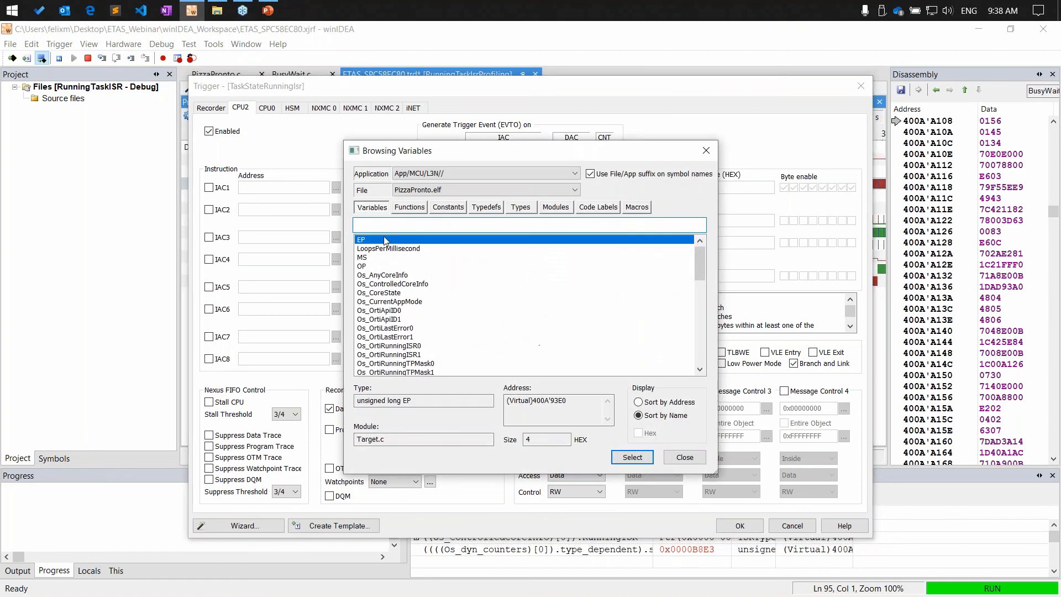
type("Os_C")
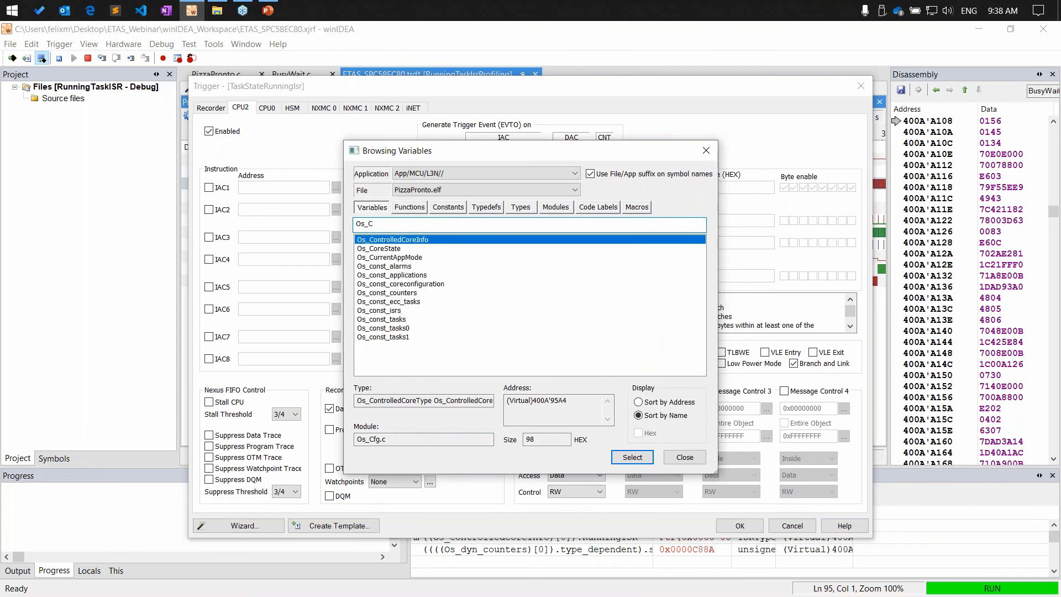
double_click(442, 241)
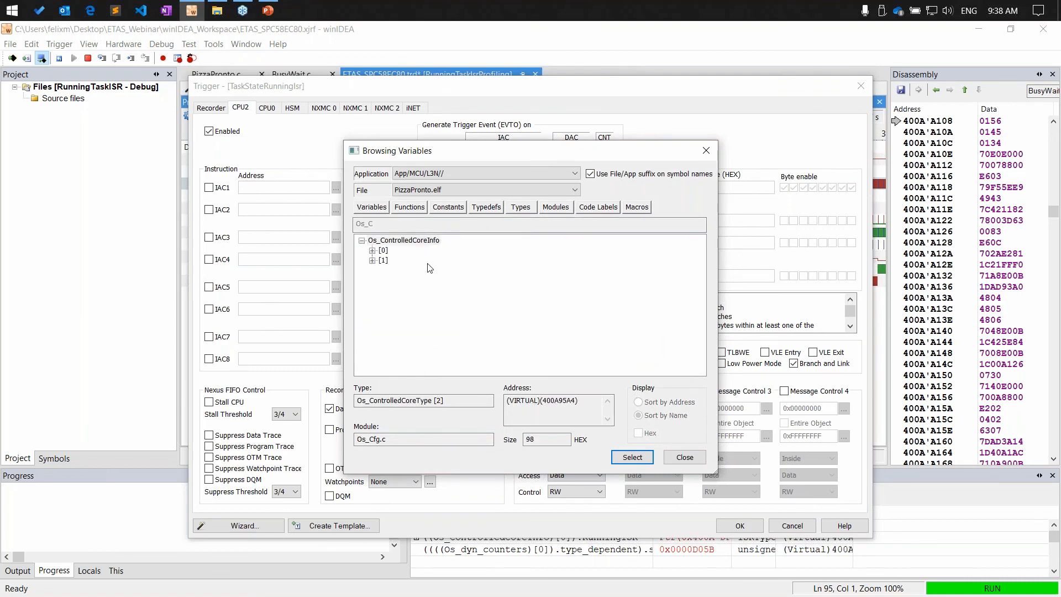
Examine the per-core elements of Os_ControlledCoreInfo, including ReadyTasks, RunningISR, RunningTask and WaitingTasks.
left_click(372, 250)
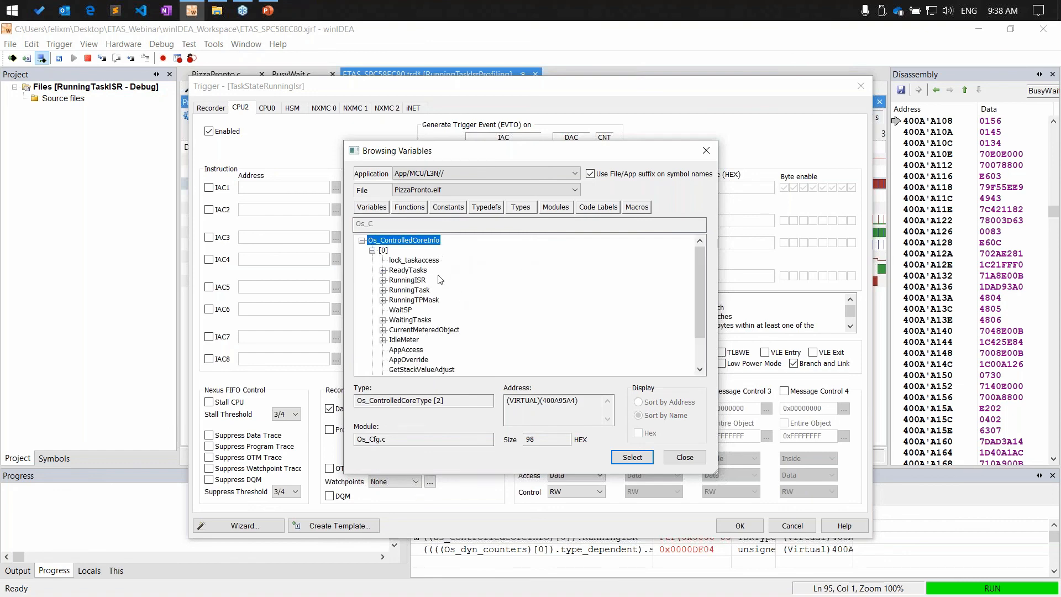
left_click(409, 280)
left_click(426, 291)
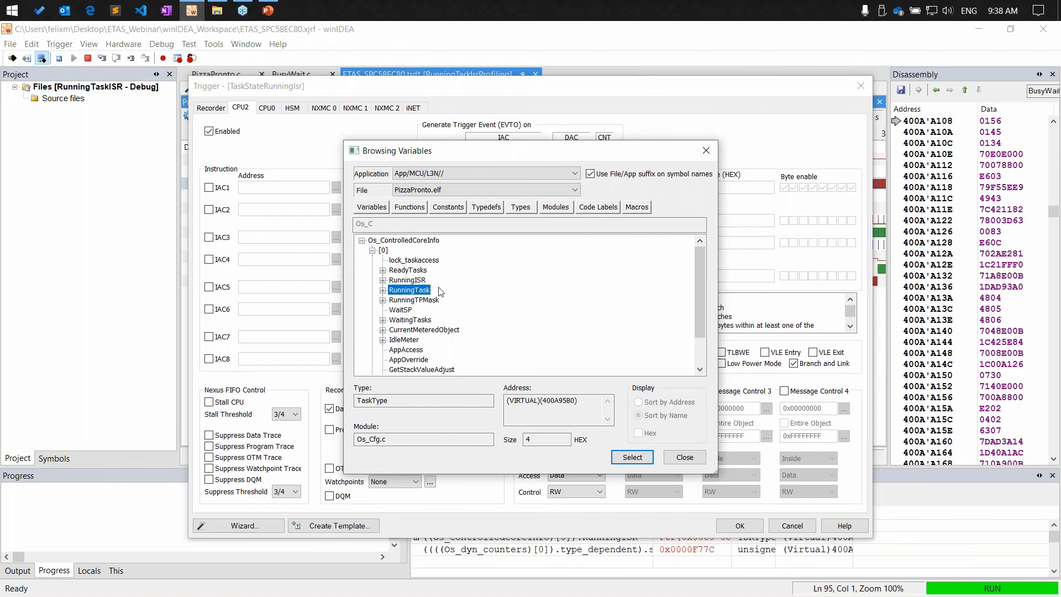
left_click(411, 320)
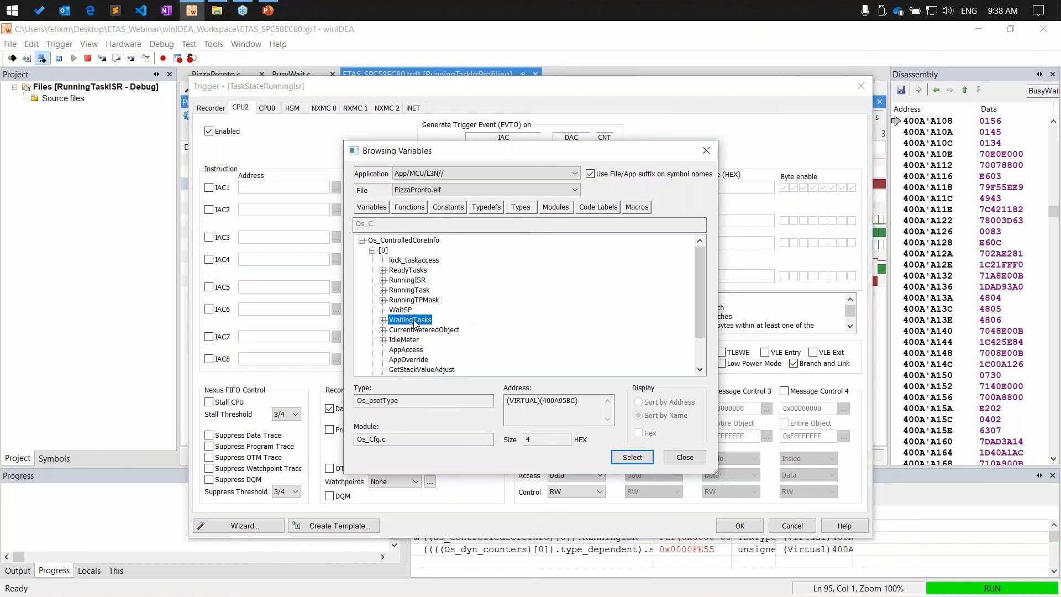
left_click(416, 272)
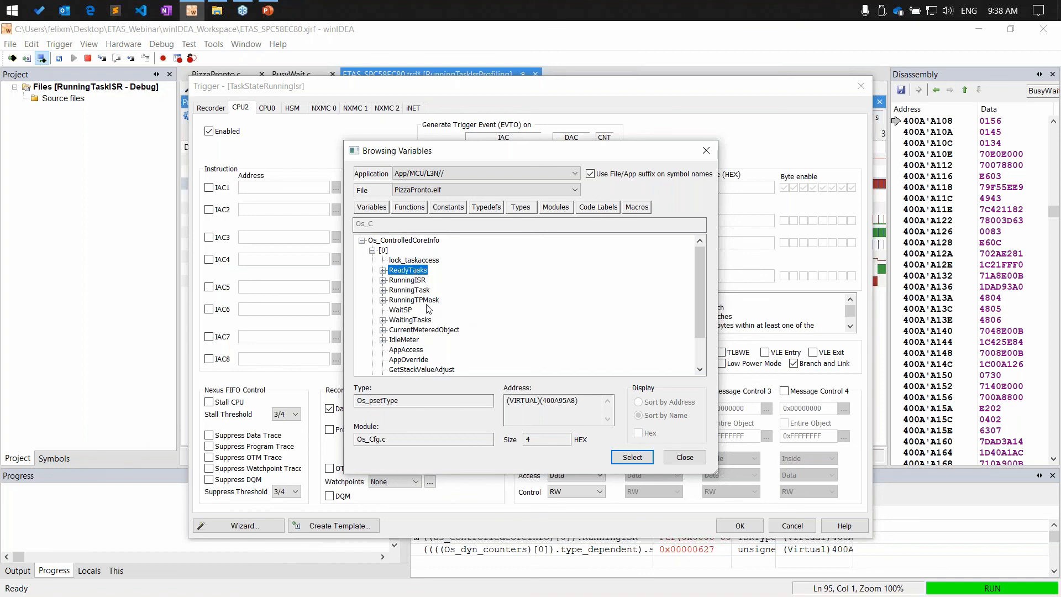
left_click(384, 251)
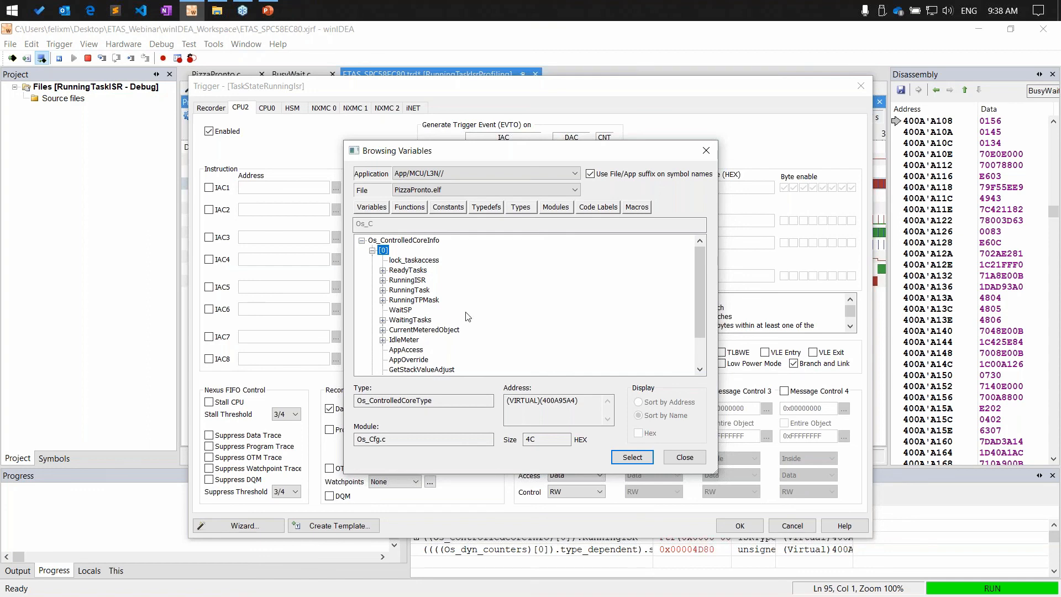
left_click(409, 350)
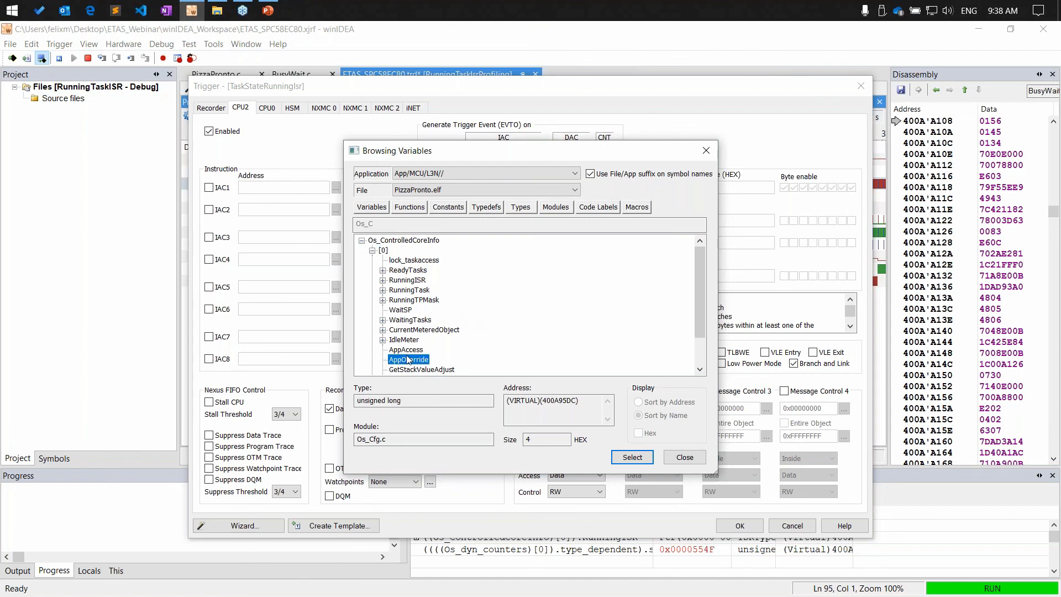
left_click(415, 310)
left_click(402, 260)
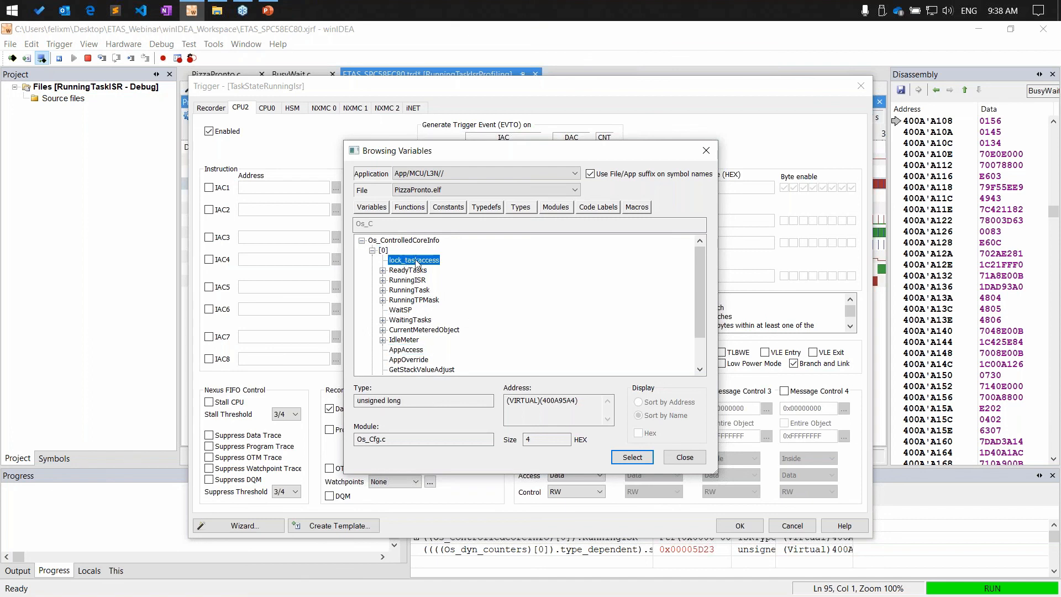
left_click(374, 251)
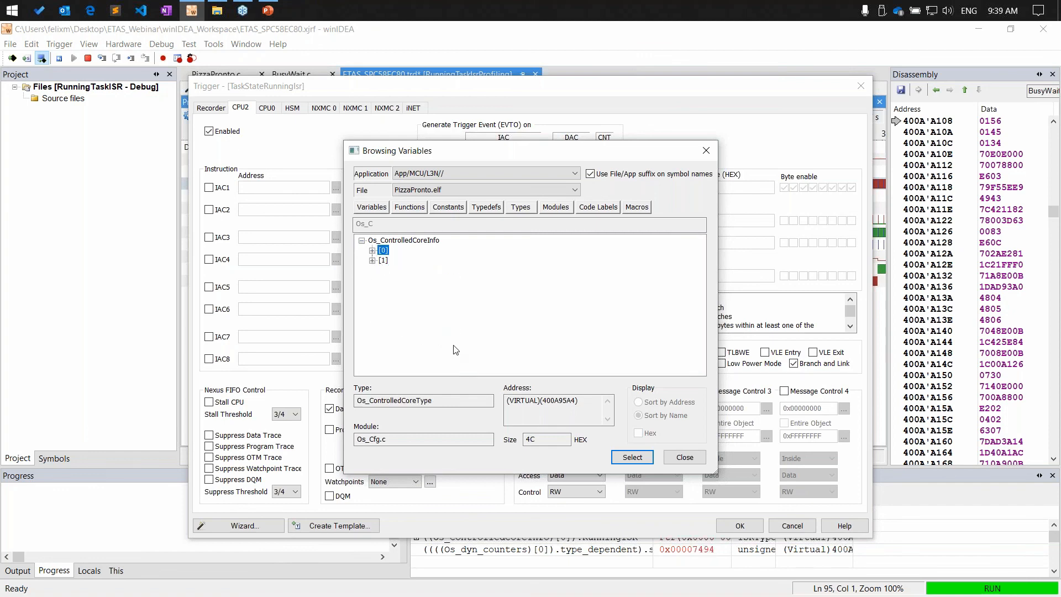
left_click(409, 242)
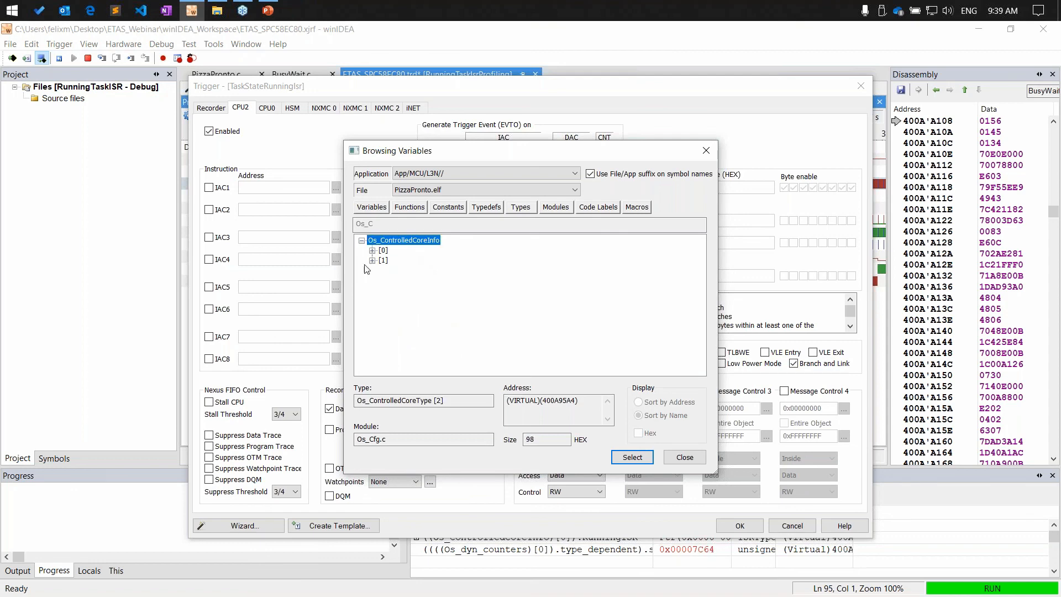
left_click(381, 260)
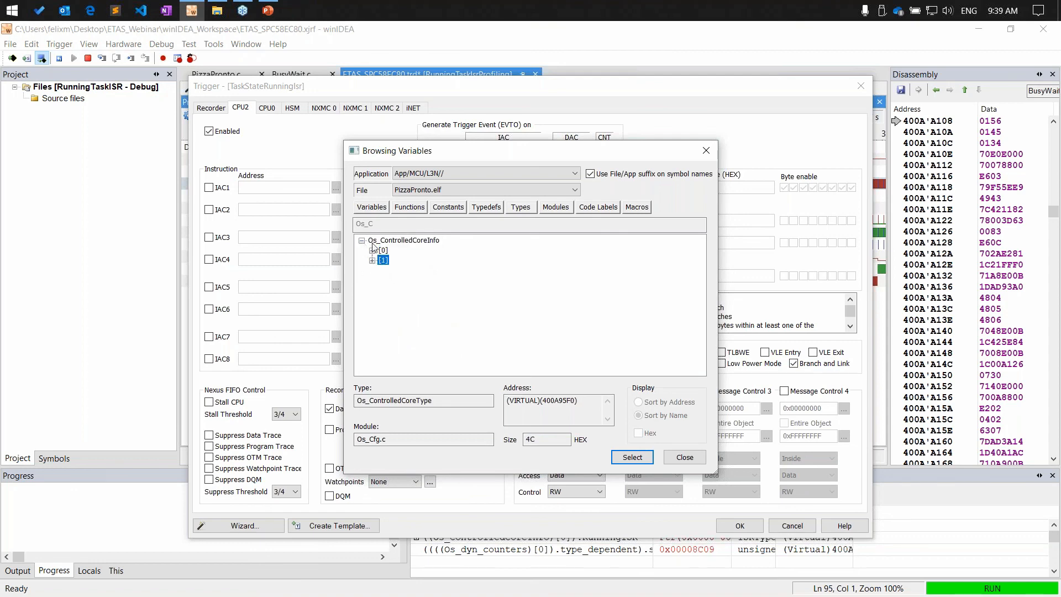
left_click(389, 243)
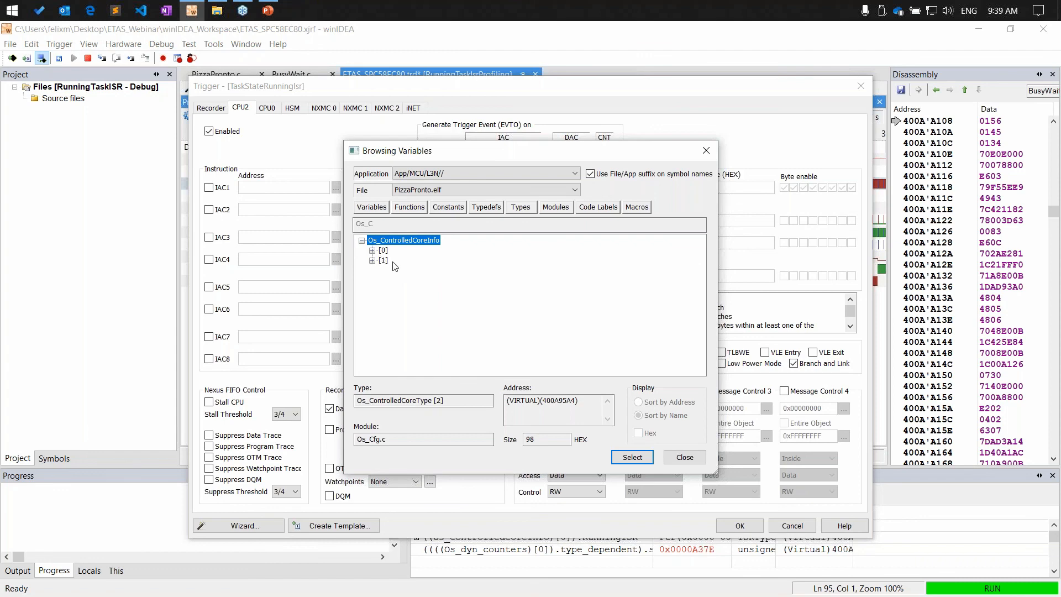
Set CPU2's Data Message Control 1 to cover the entire Os_ControlledCoreInfo object with WR control.
left_click(363, 241)
left_click(625, 458)
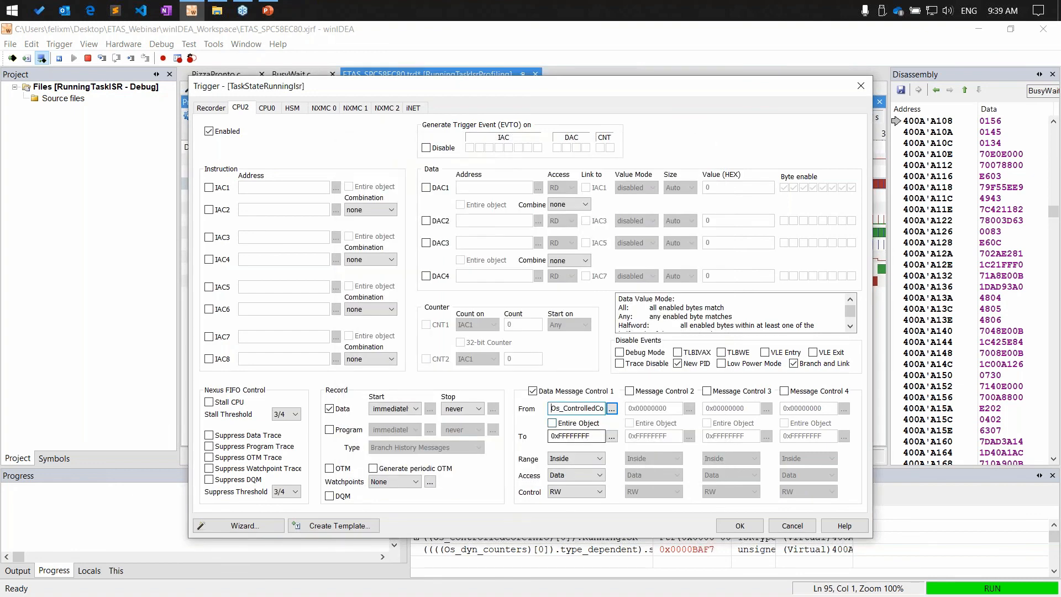
left_click(573, 424)
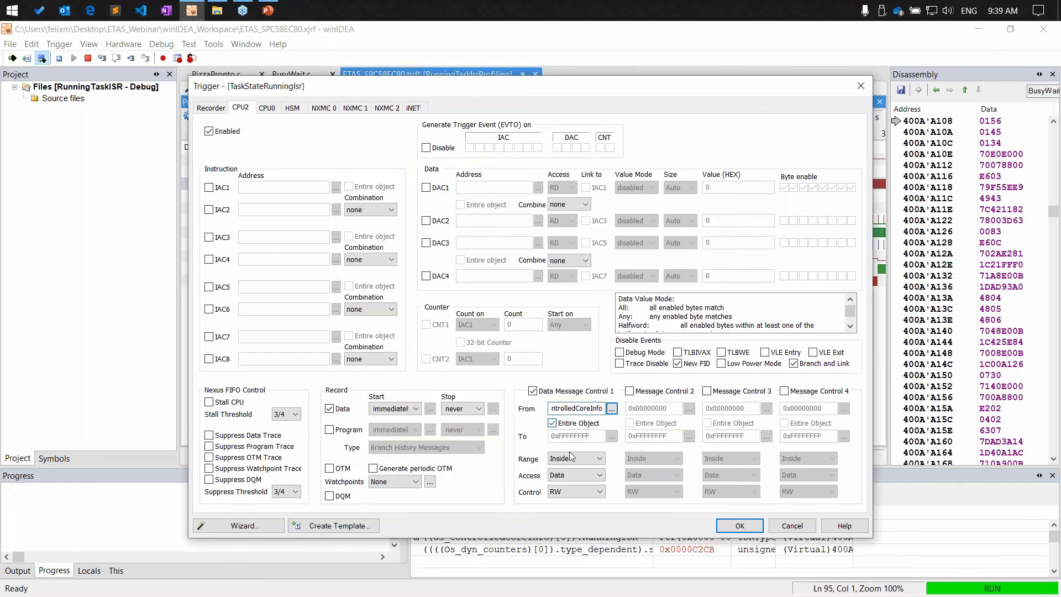
left_click(583, 489)
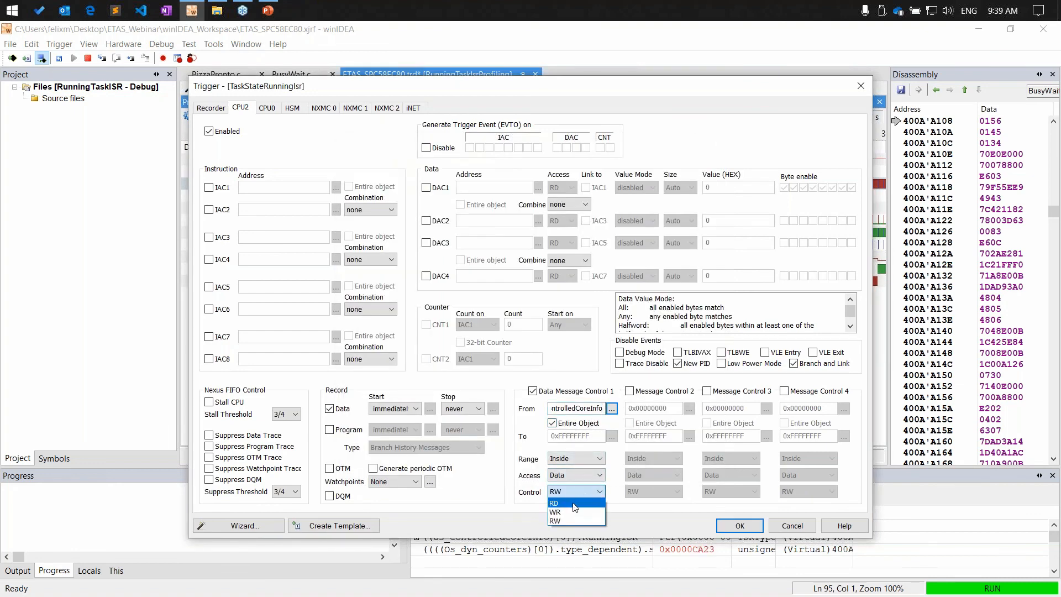
left_click(576, 512)
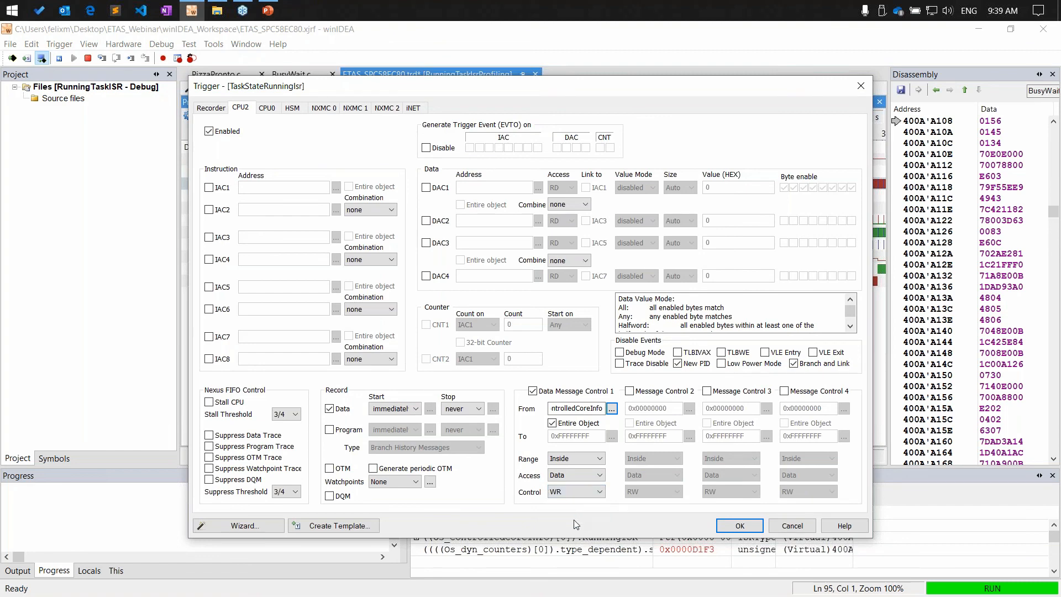
left_click_drag(576, 410, 510, 417)
left_click(553, 410)
left_click_drag(582, 408, 605, 459)
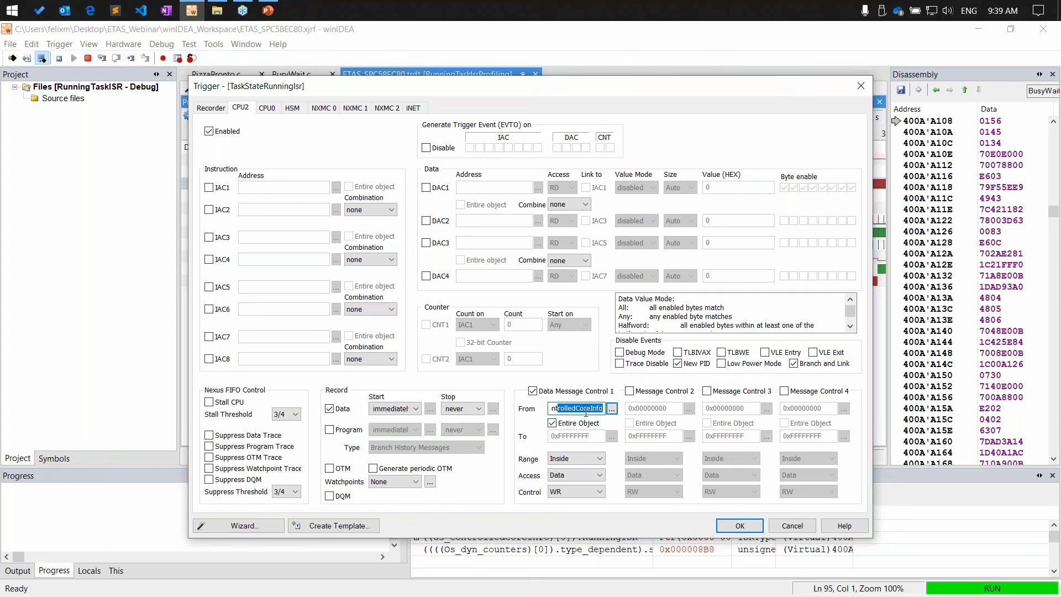
left_click(587, 409)
left_click_drag(586, 410, 557, 408)
Enable CPU0 in the trigger configuration and make it record Data instead of Program trace.
left_click(268, 108)
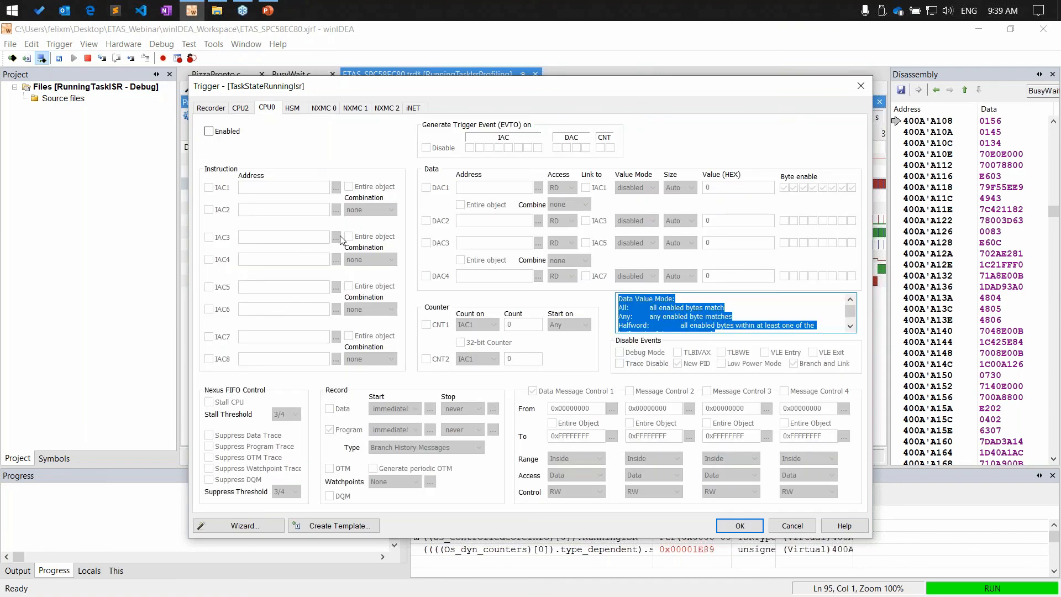
left_click(220, 134)
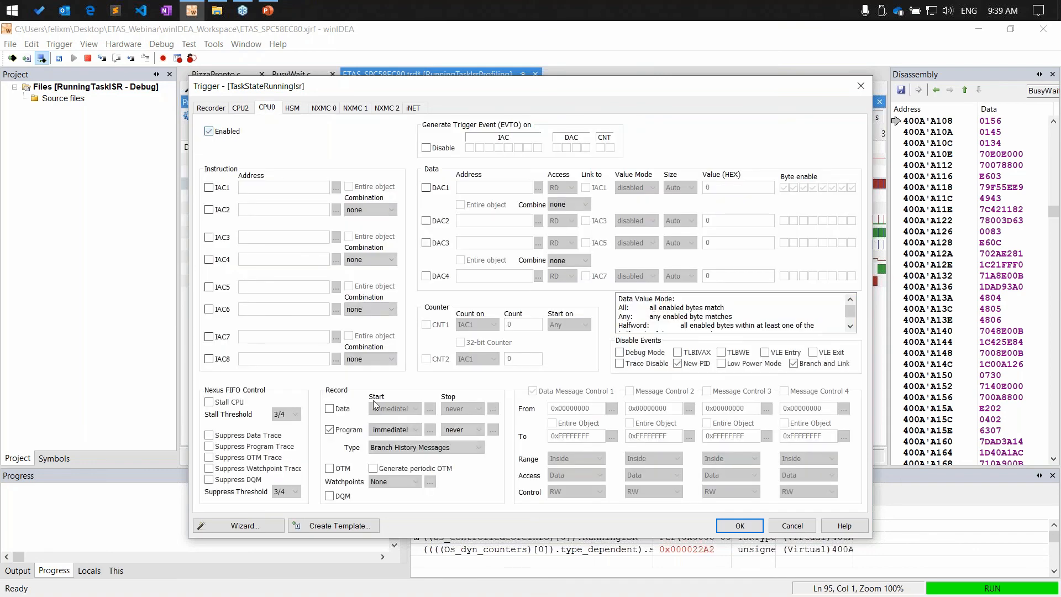
left_click(330, 409)
Set CPU0's Data Message Control 1 to cover the entire Os_ControlledCoreInfo object with WR control and accept the trigger settings.
left_click(612, 409)
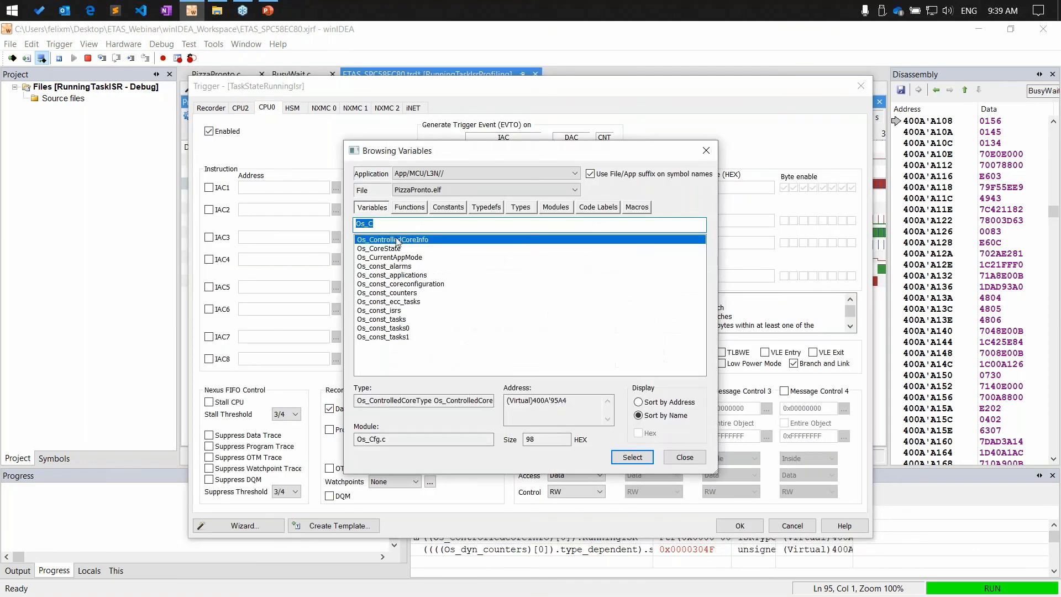
type("Os_C")
left_click(633, 457)
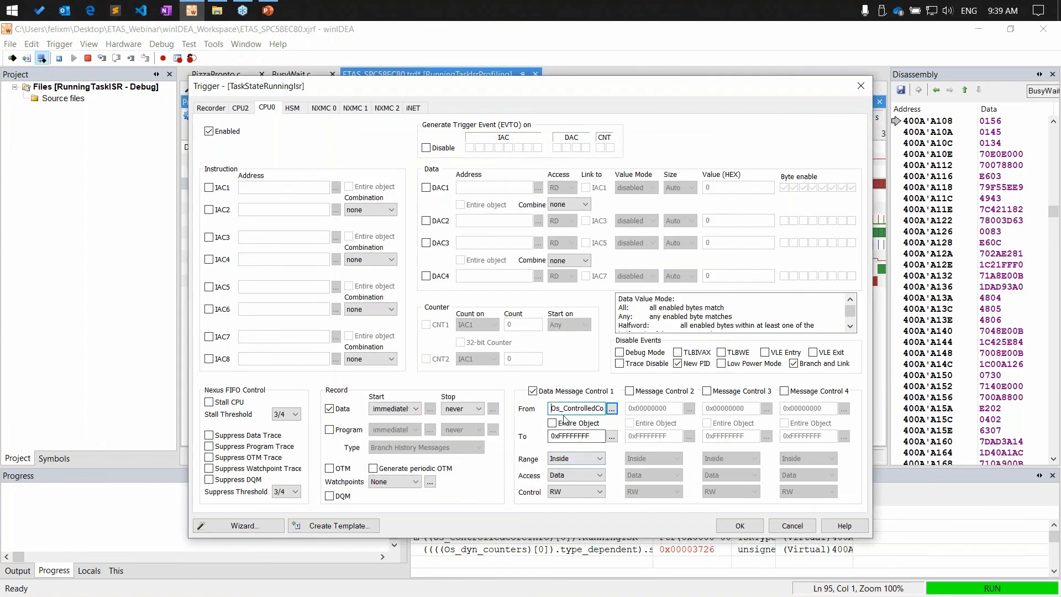
left_click(553, 424)
left_click(574, 492)
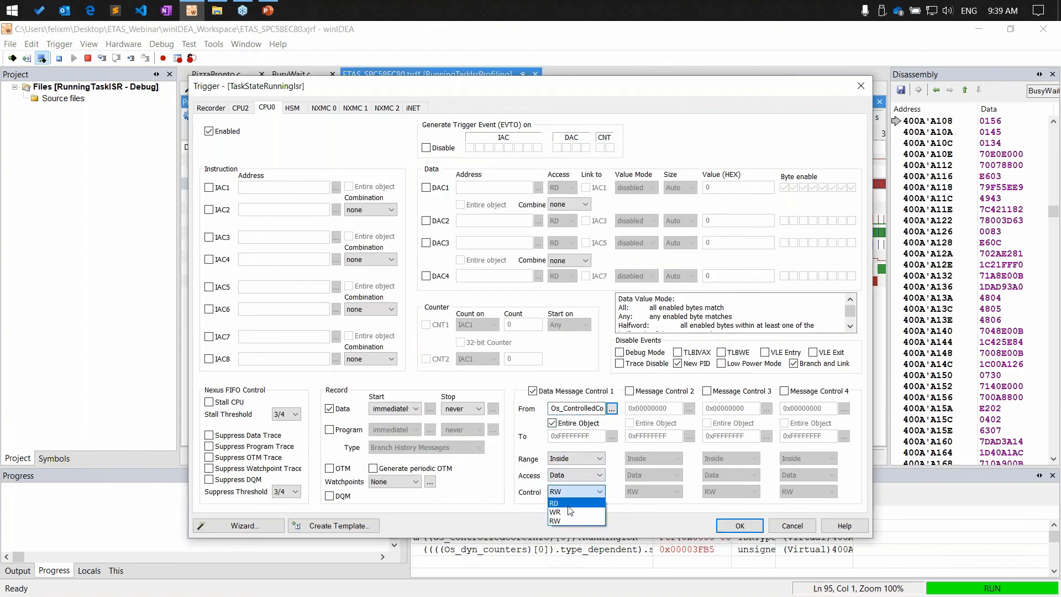
left_click(570, 520)
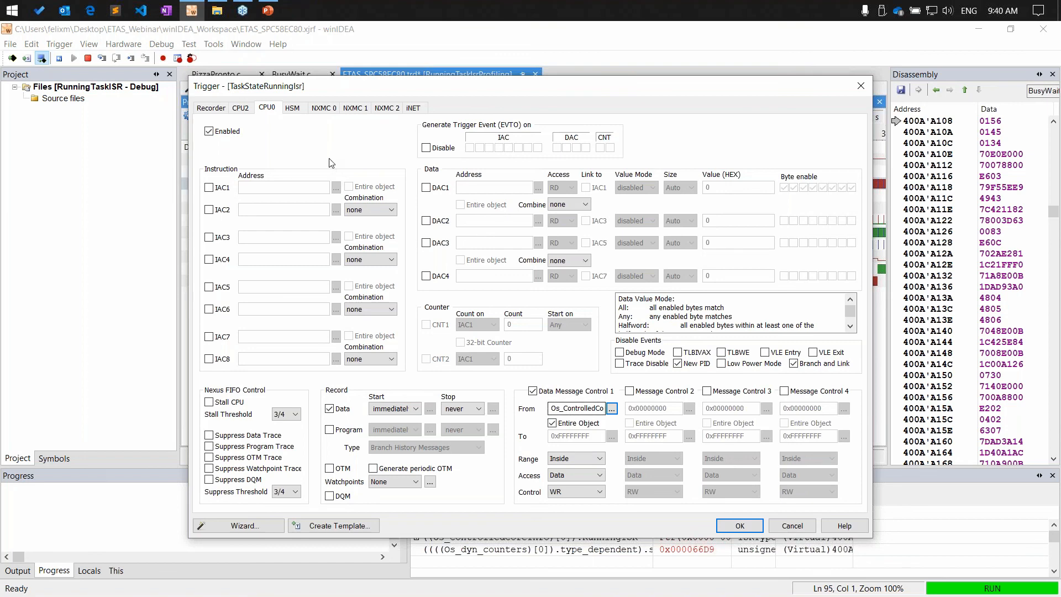
left_click(743, 524)
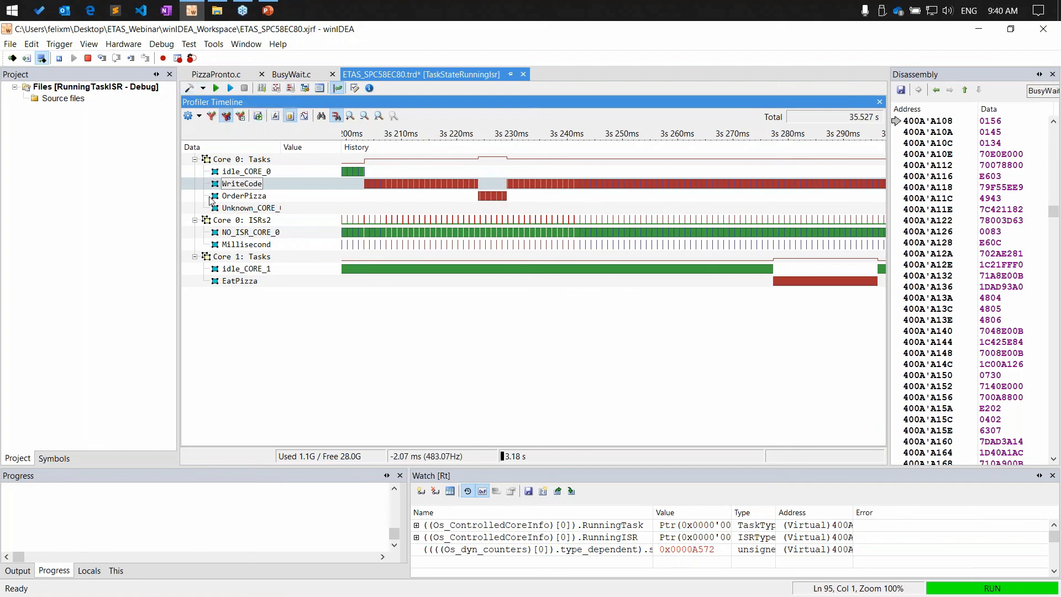
Record and stop a short profiler session with TaskStateRunningIsr, and review the inspector messages in its output before closing it.
left_click(216, 88)
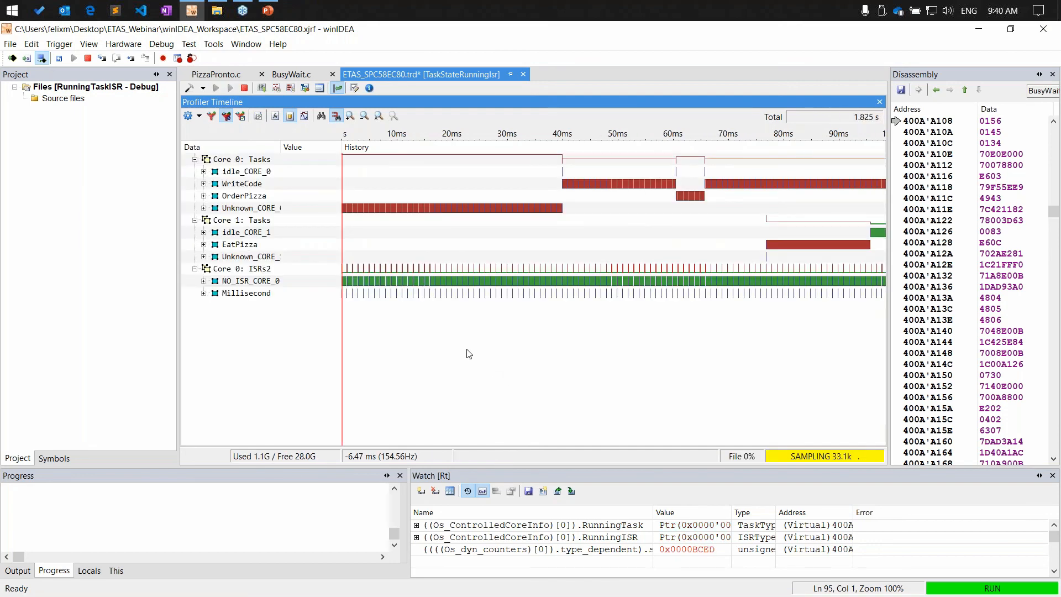
left_click(245, 89)
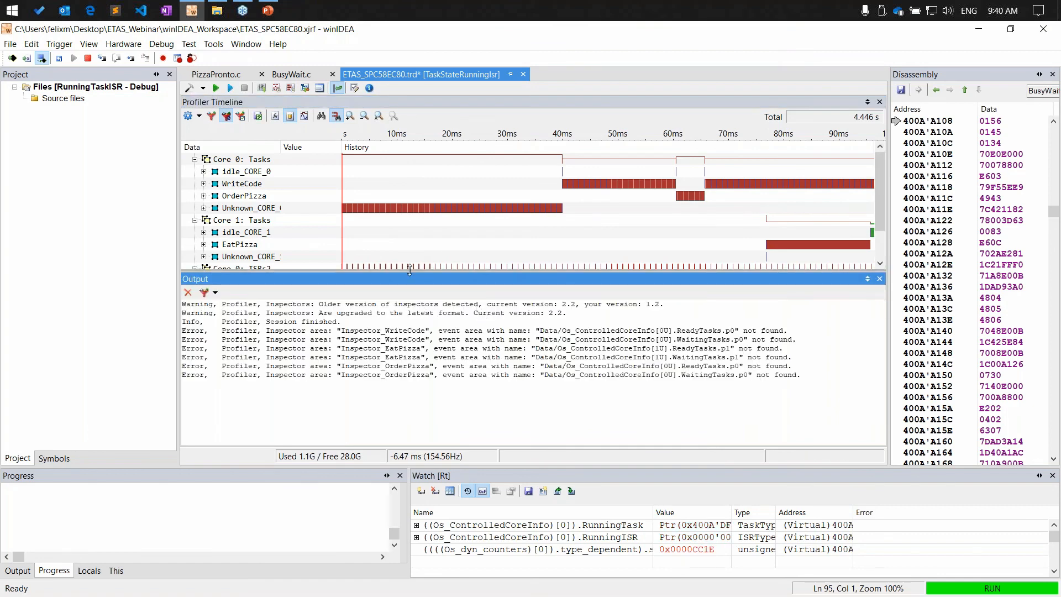
left_click_drag(404, 271, 419, 322)
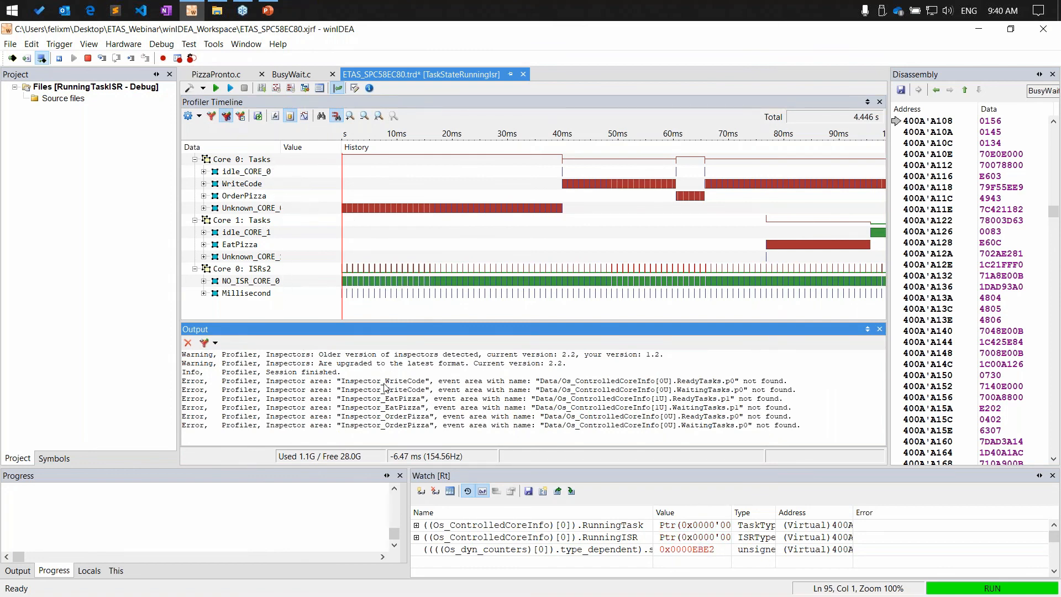
left_click(309, 390)
left_click_drag(540, 385, 737, 384)
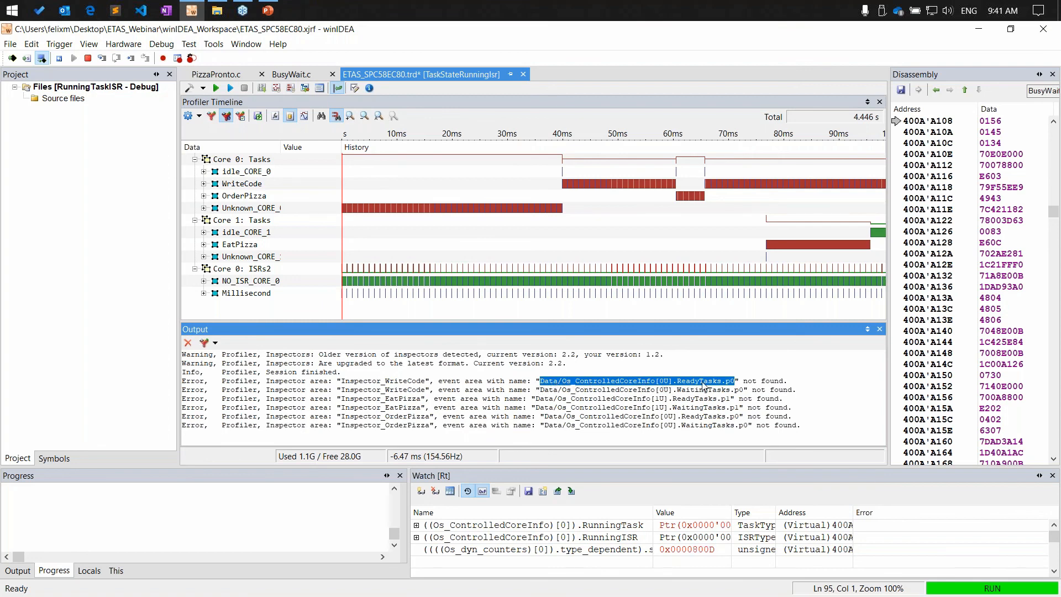
left_click(879, 329)
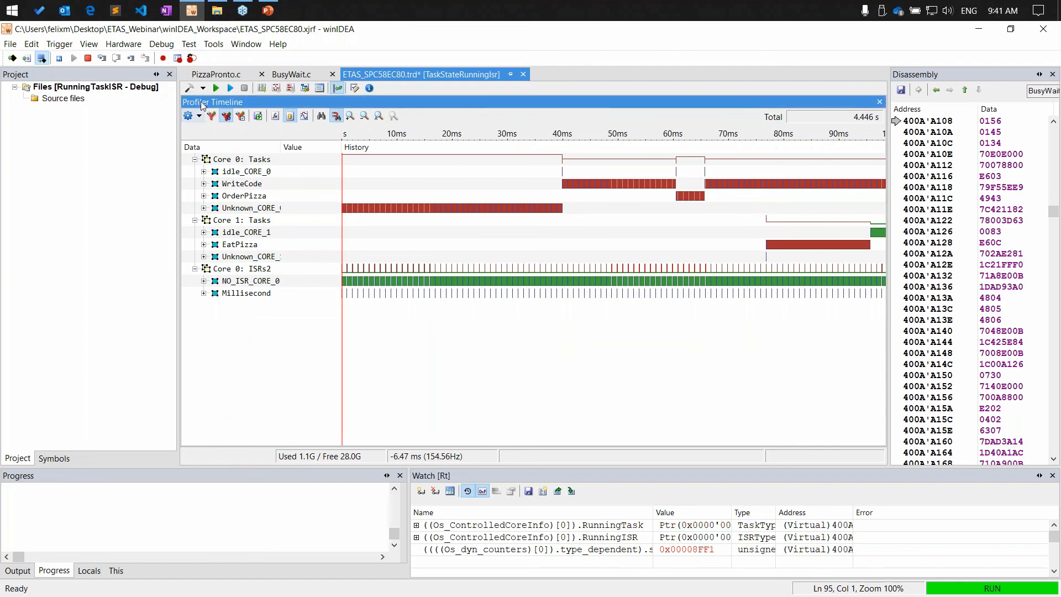
Switch to the Fallback_TaskStateRunningISR analyzer configuration and review the per-core tasks and ISRs in its OS profiling setup.
left_click(204, 89)
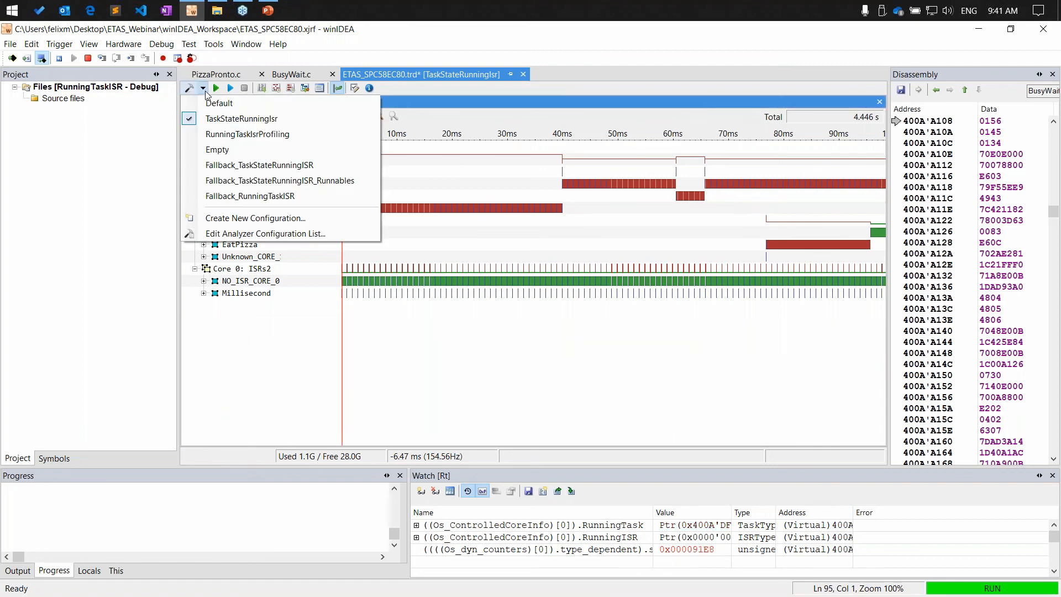
left_click(289, 166)
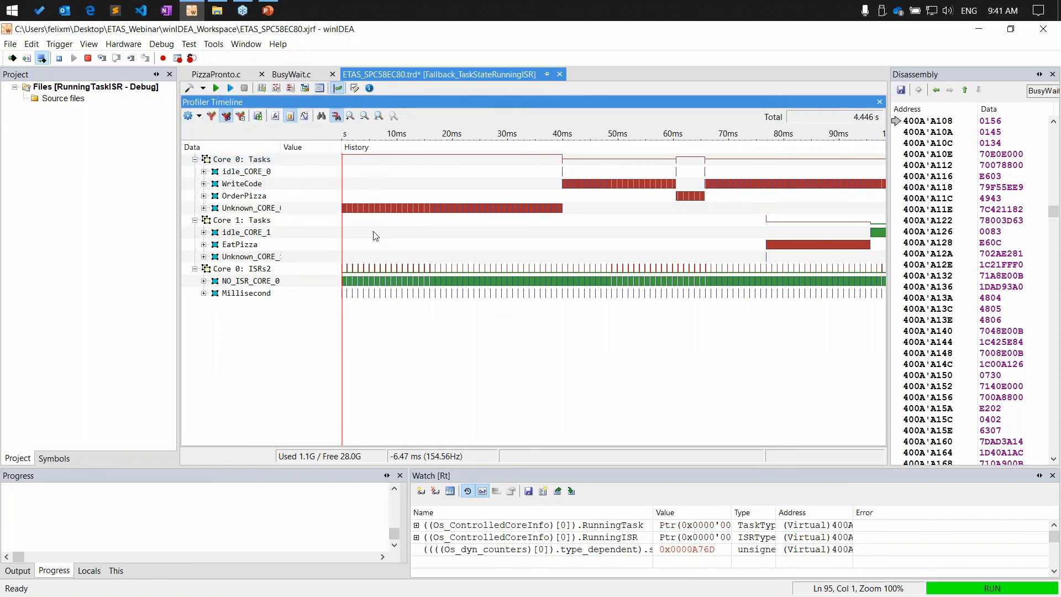
left_click(188, 90)
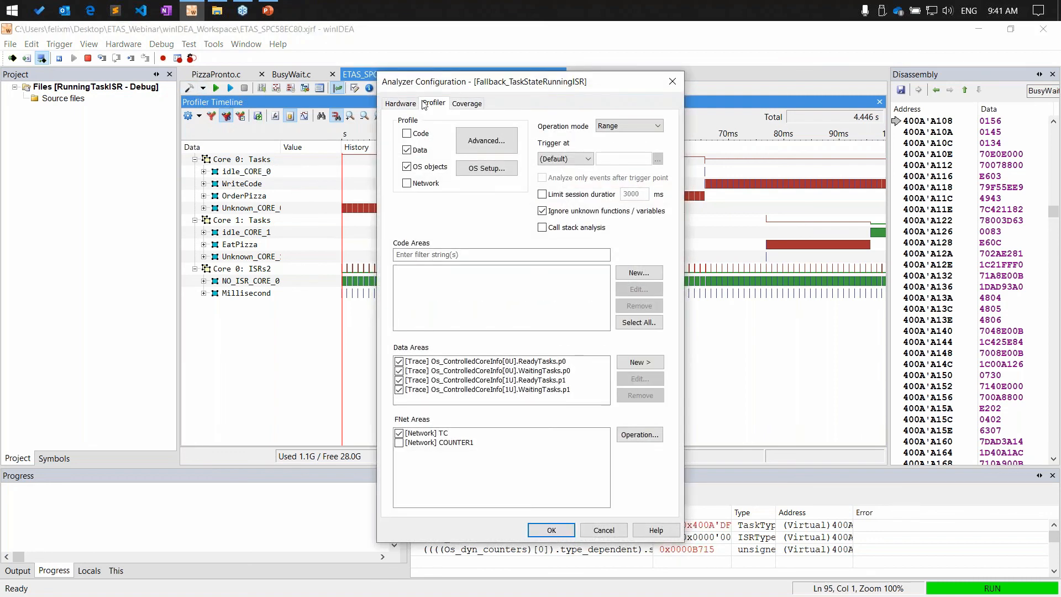
left_click(472, 175)
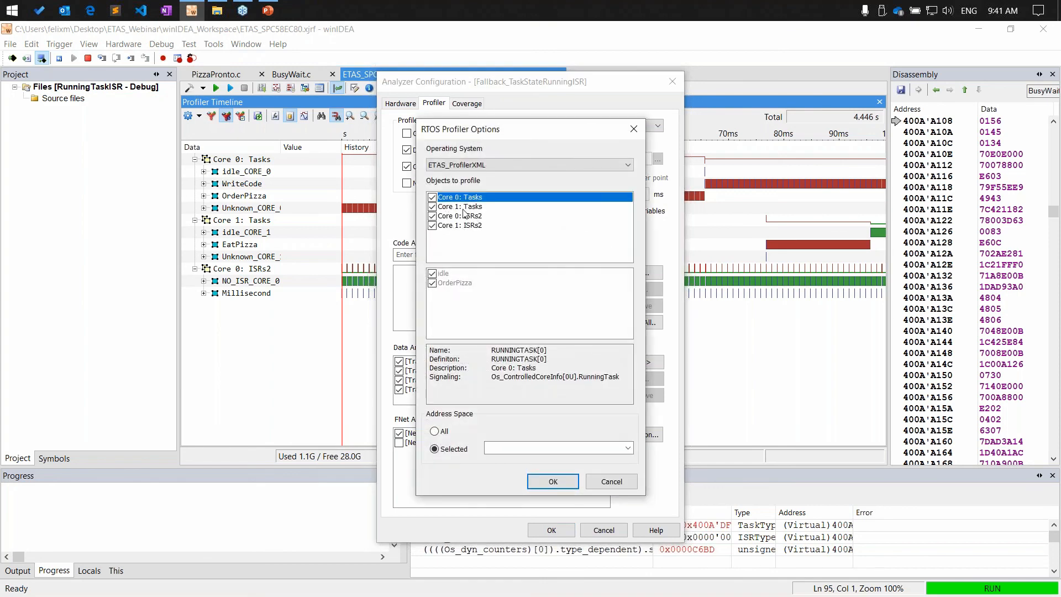
left_click(461, 216)
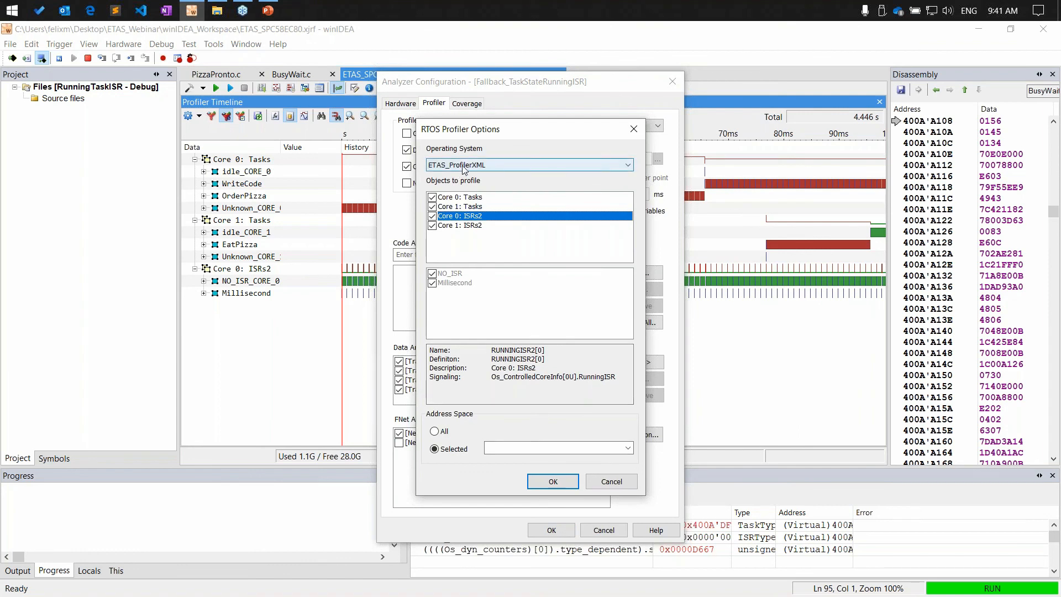
left_click(548, 482)
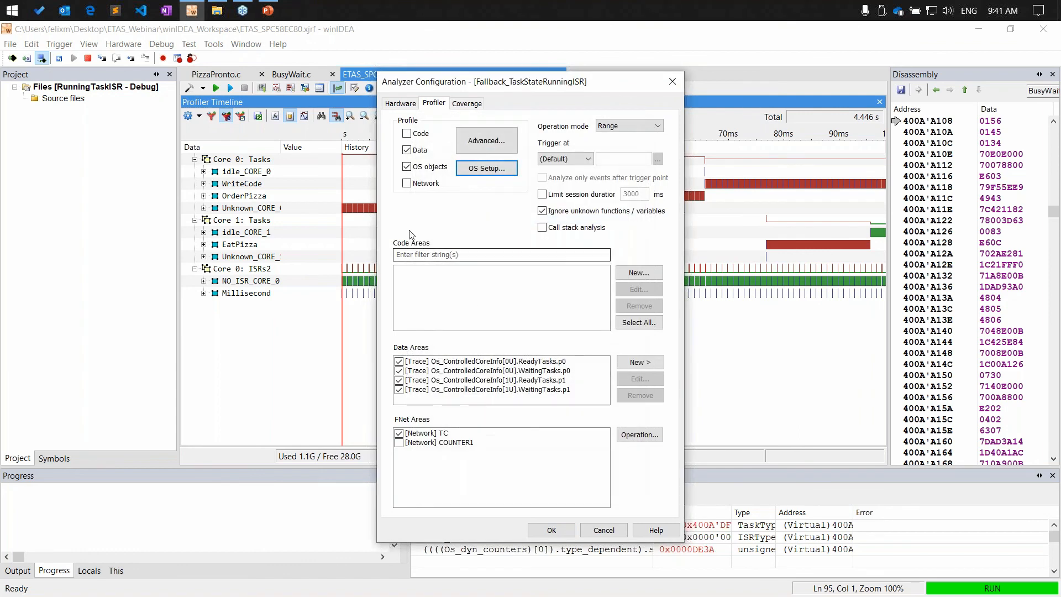
Examine the Data profiling option and the ReadyTasks and WaitingTasks data areas listed for both cores.
left_click(407, 151)
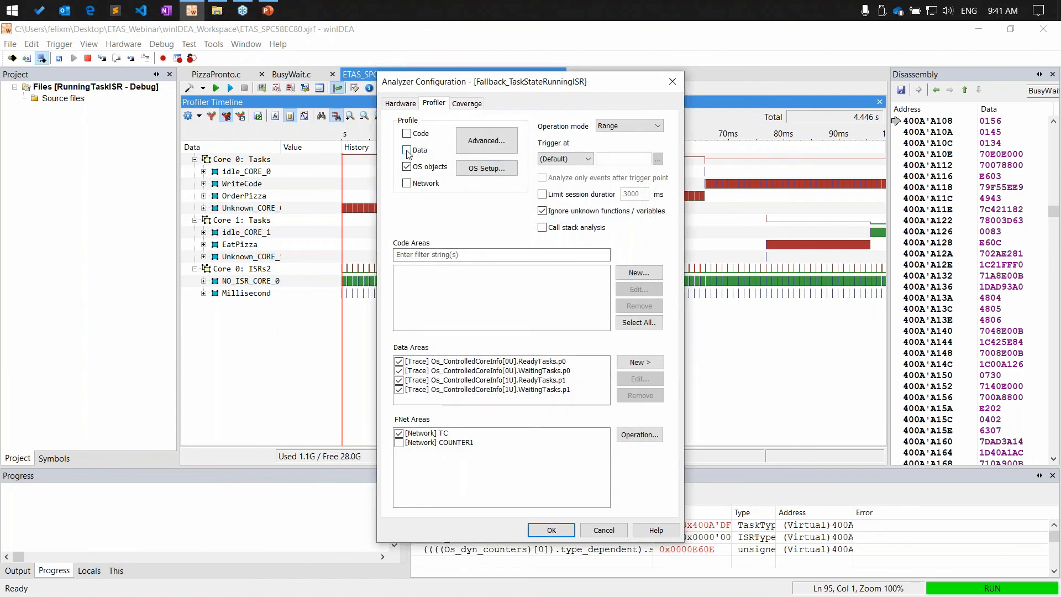
left_click(408, 151)
left_click(407, 151)
left_click(524, 363)
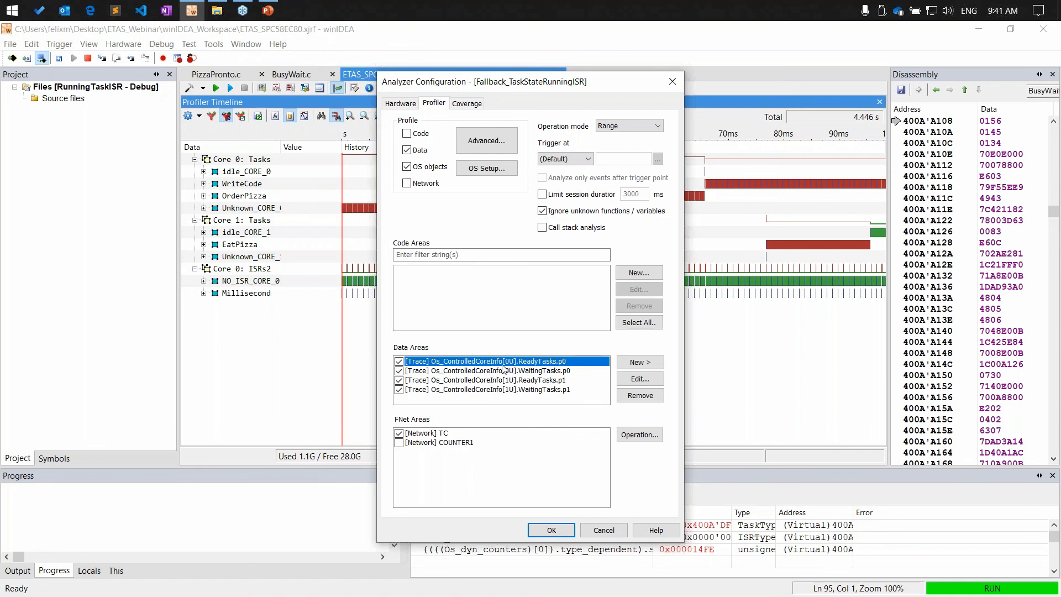
left_click(571, 373)
left_click(567, 363)
left_click(545, 371)
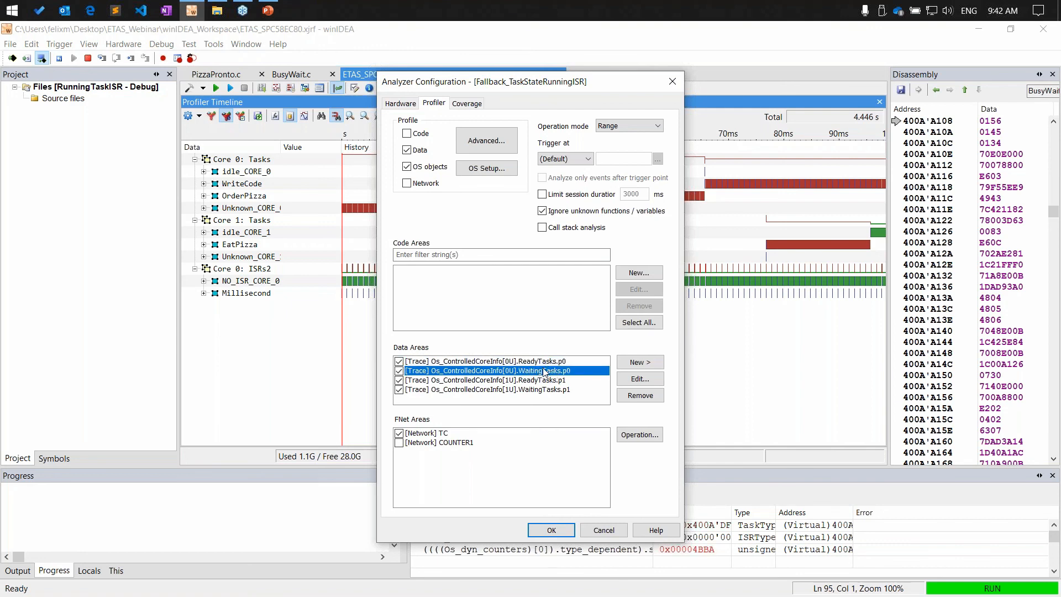
left_click(541, 364)
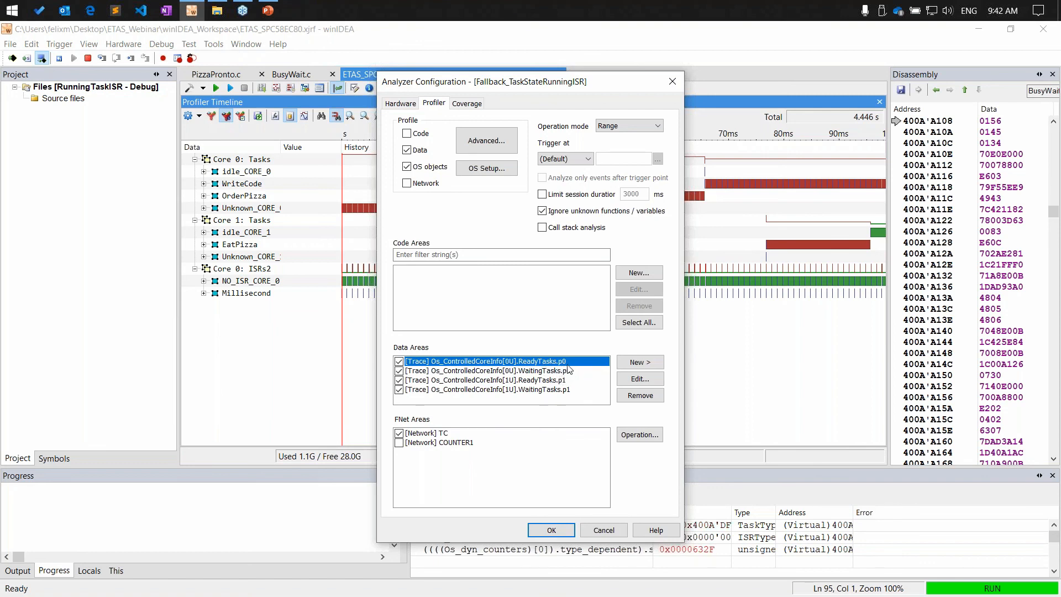
key("Down")
key("Down")
key("Down")
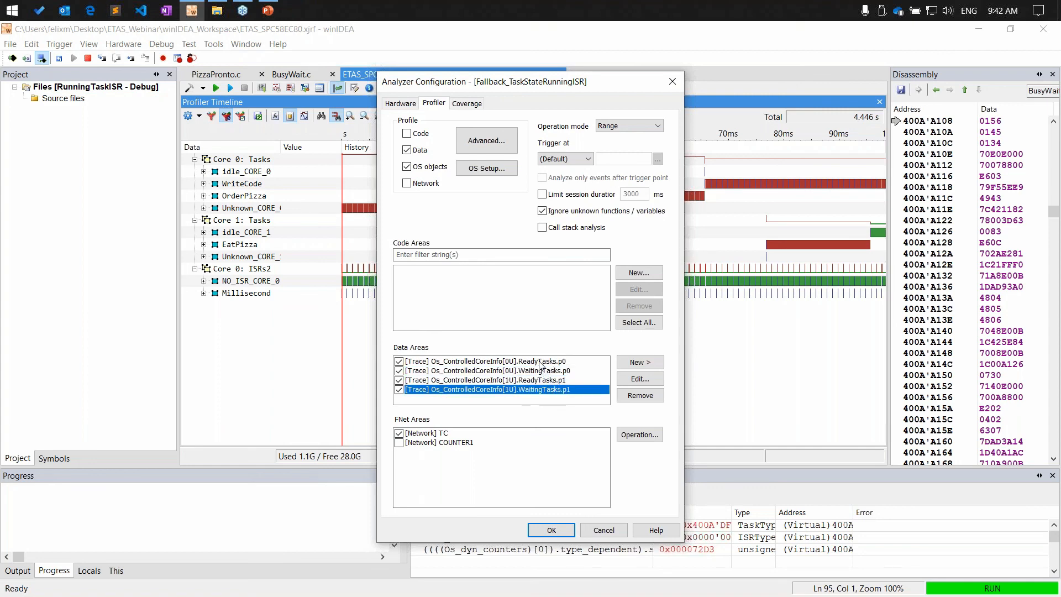
Set the location of the Os_ControlledCoreInfo[0U].ReadyTasks.p0 data area by browsing to p0 under ReadyTasks of Os_ControlledCoreInfo element [0].
double_click(540, 362)
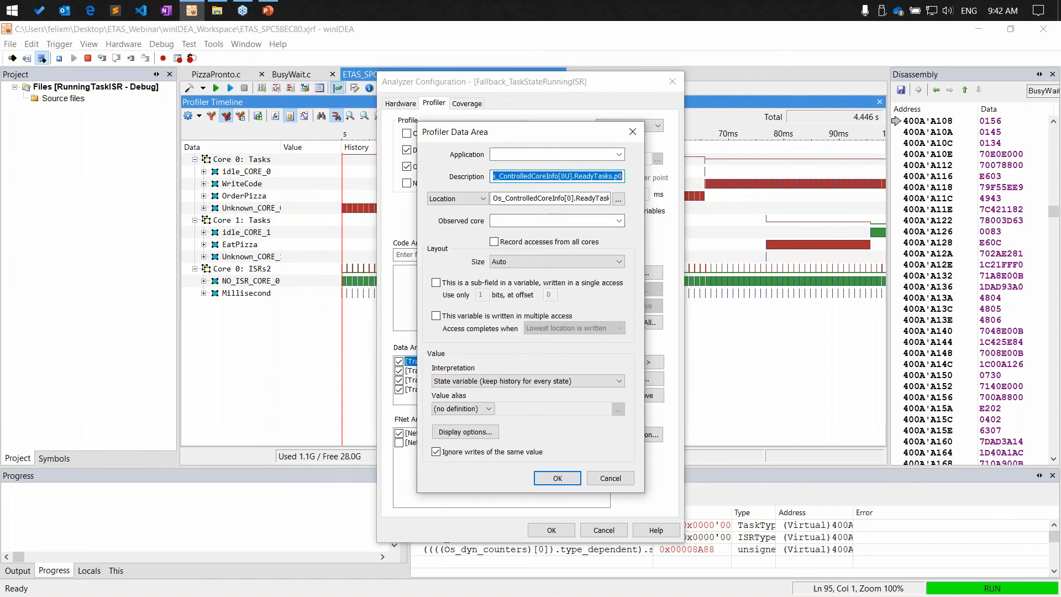
left_click_drag(505, 199, 539, 198)
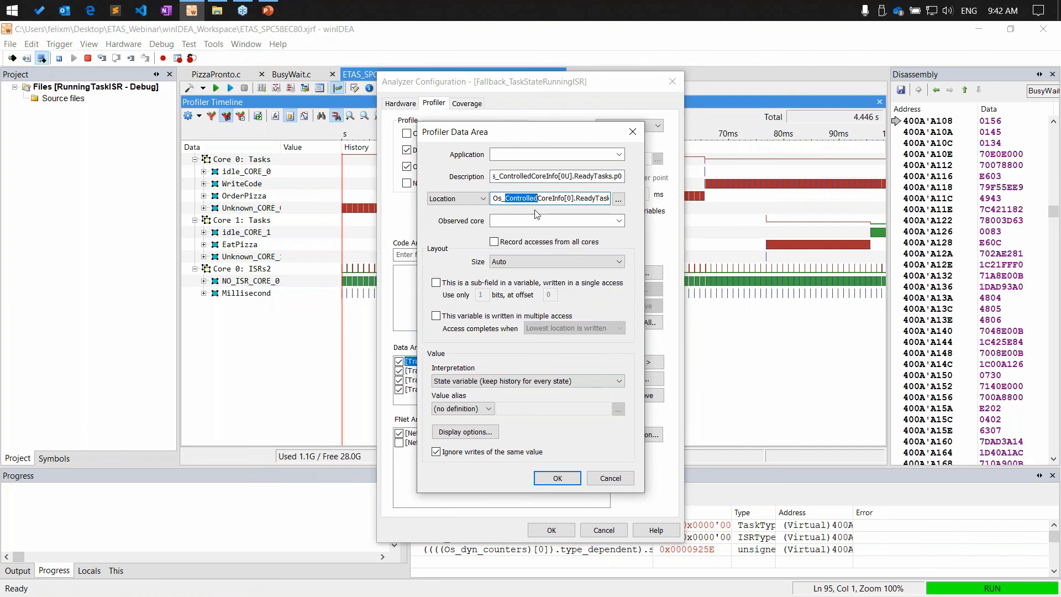
left_click(618, 200)
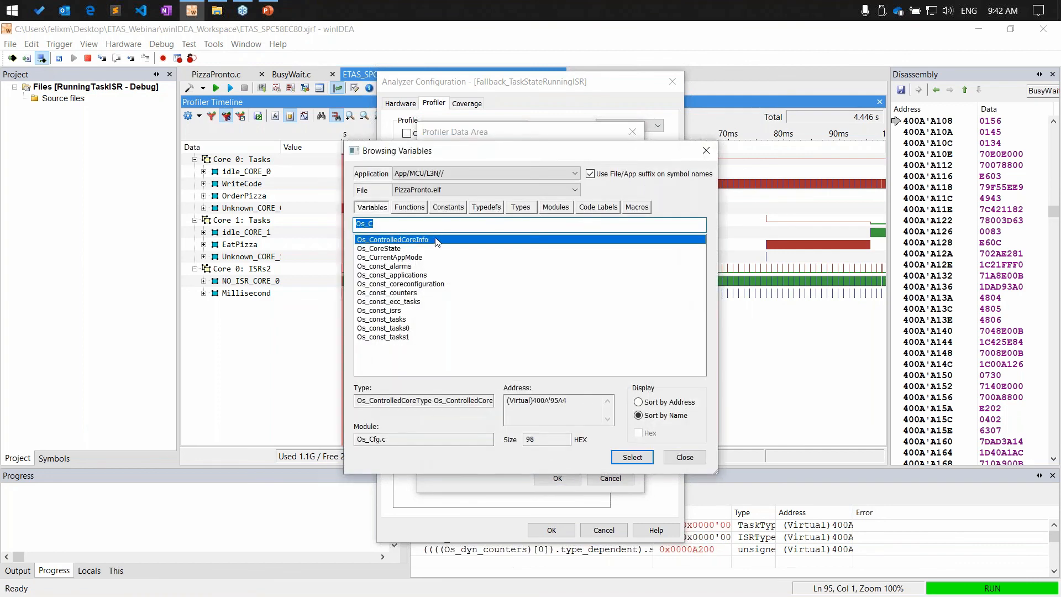
double_click(436, 242)
left_click(373, 250)
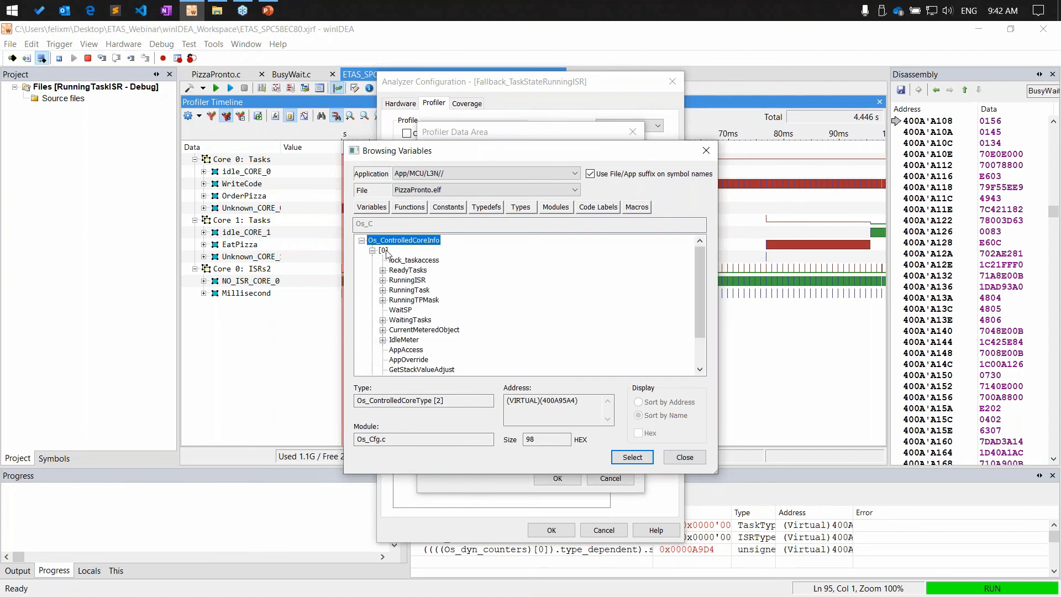
left_click(384, 251)
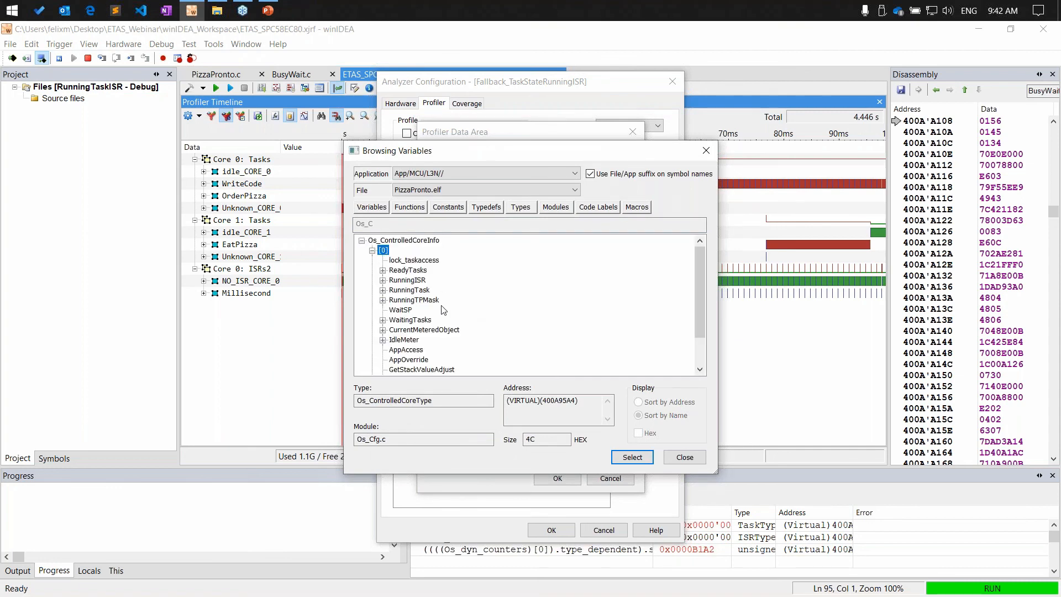
left_click(409, 271)
left_click(383, 270)
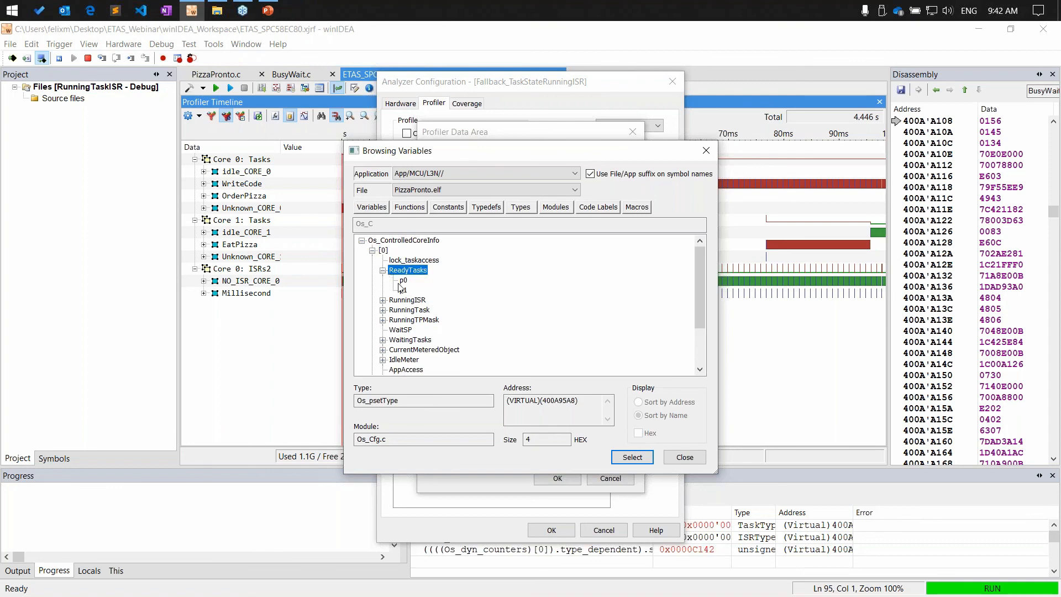
left_click(403, 281)
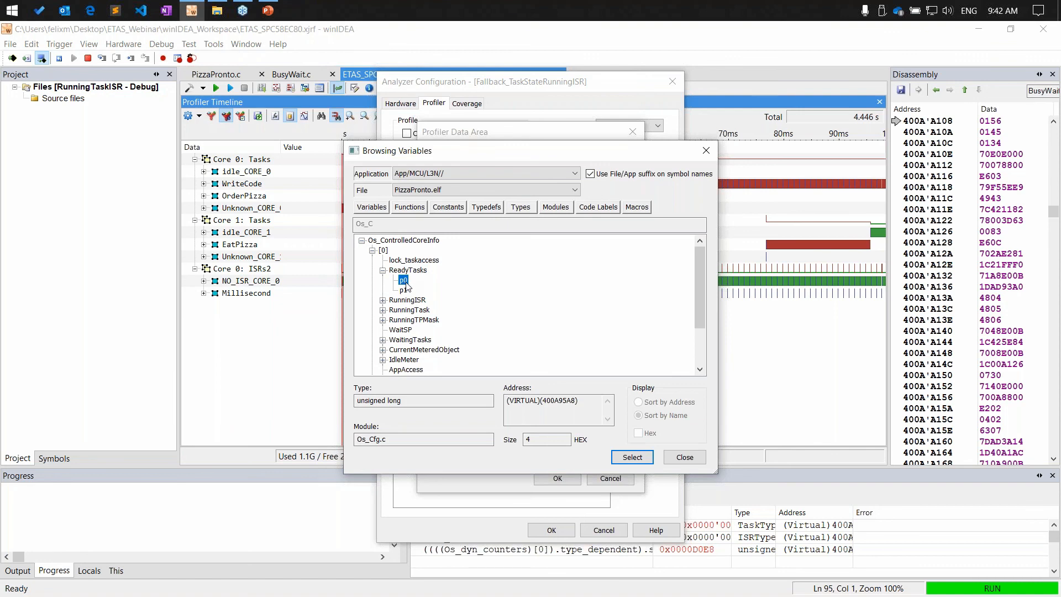
left_click(614, 460)
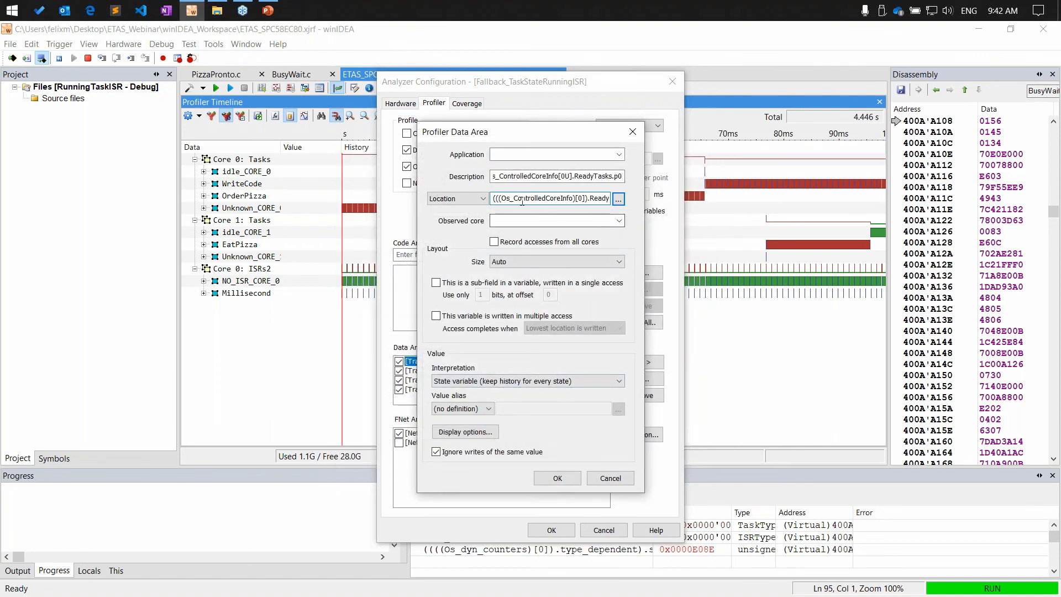
Compare the data area's description text with its location expression for the core 0 ReadyTasks.p0 variable.
left_click_drag(511, 176, 487, 176)
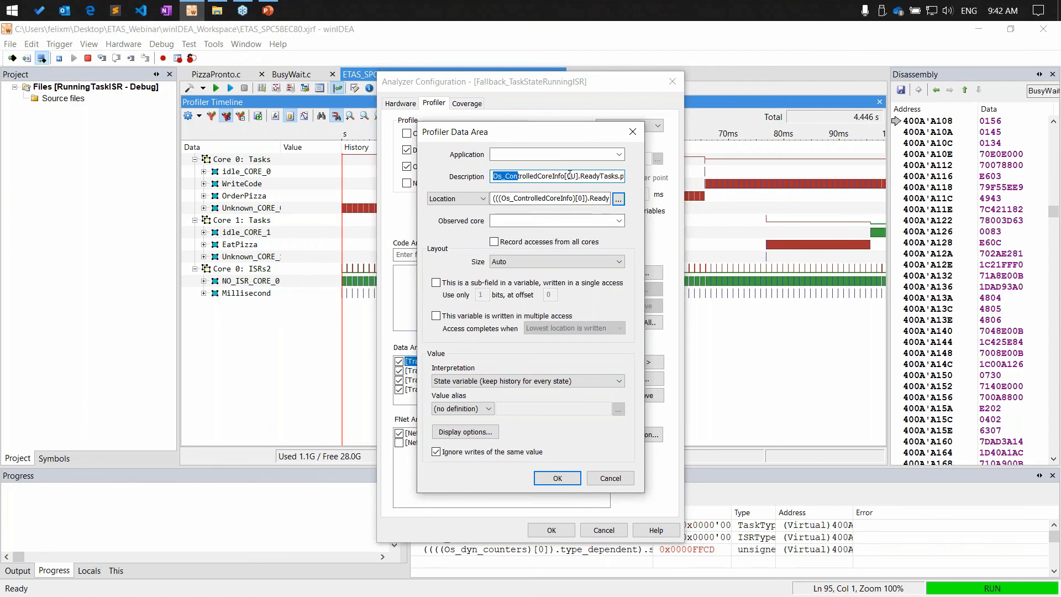
left_click_drag(499, 199, 493, 199)
left_click(496, 177)
double_click(574, 176)
left_click_drag(493, 175, 643, 174)
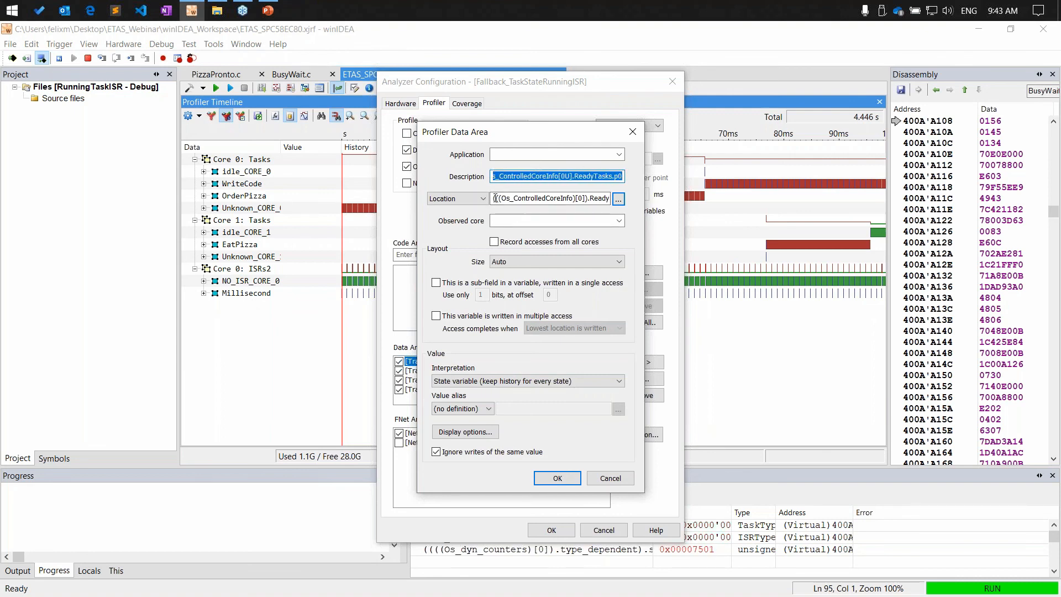
key("Tab")
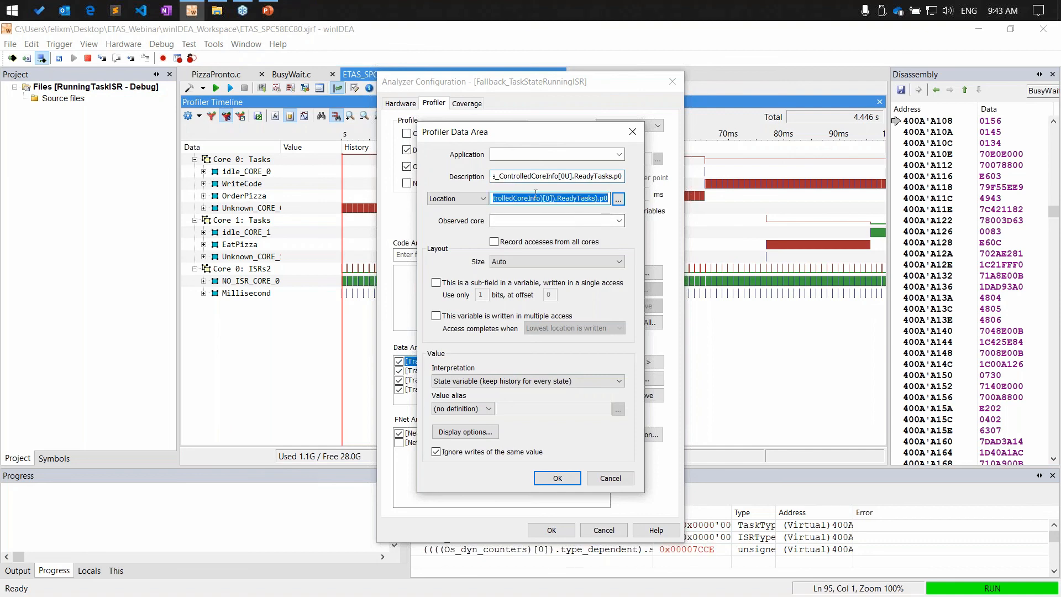
left_click(511, 176)
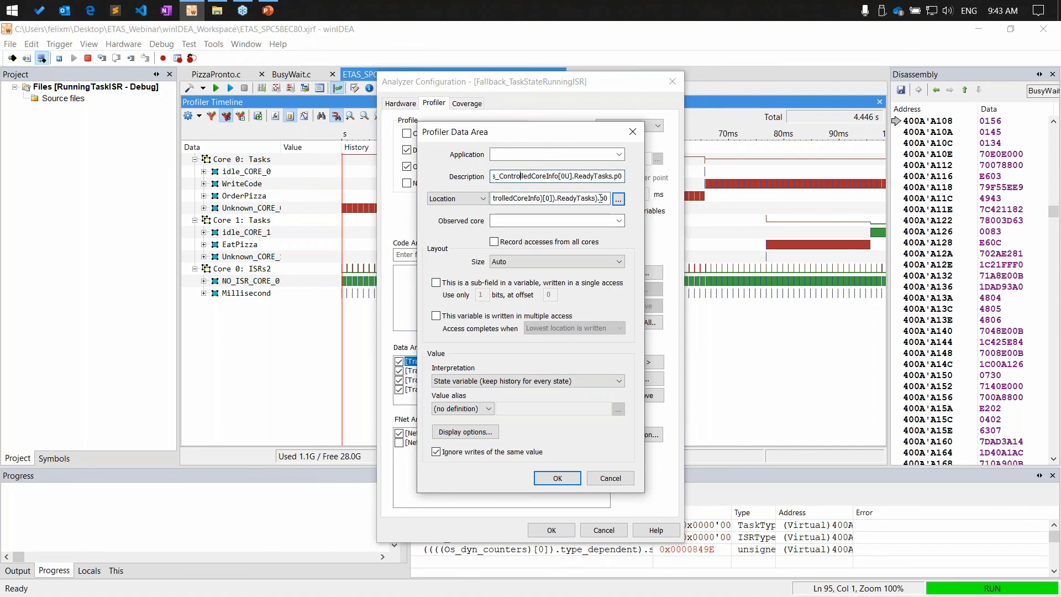
Accept the core 0 ReadyTasks.p0 data area settings and apply the Fallback_TaskStateRunningISR analyzer configuration.
left_click(564, 176)
left_click(554, 478)
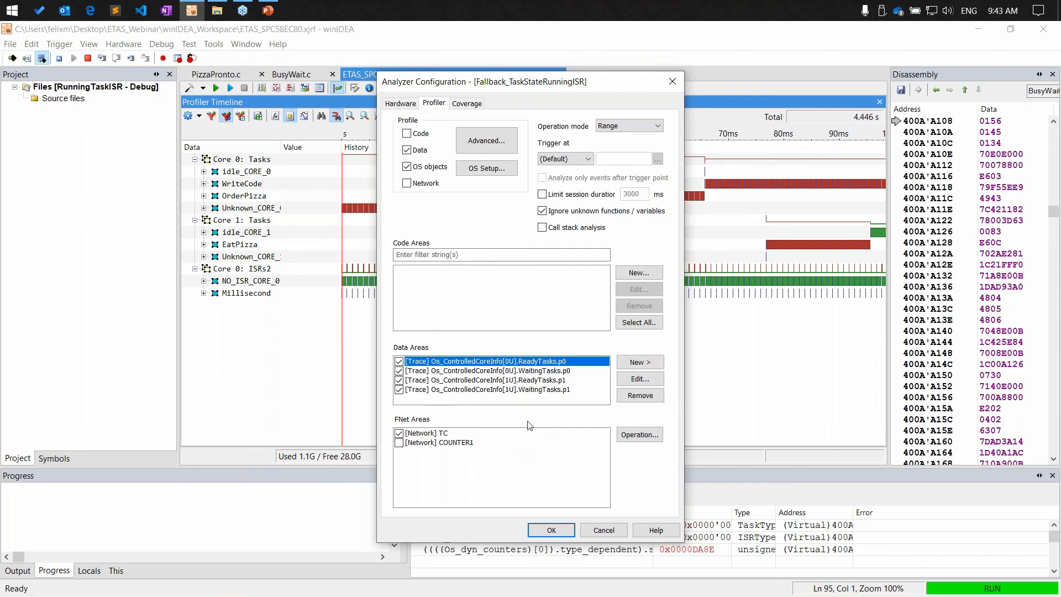
left_click(520, 370)
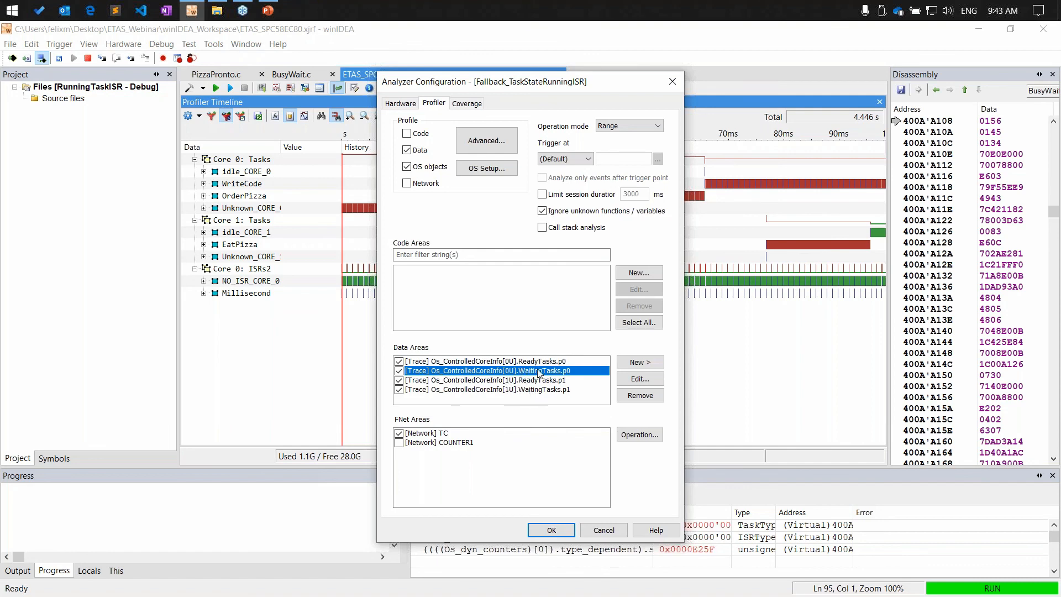
left_click(535, 362)
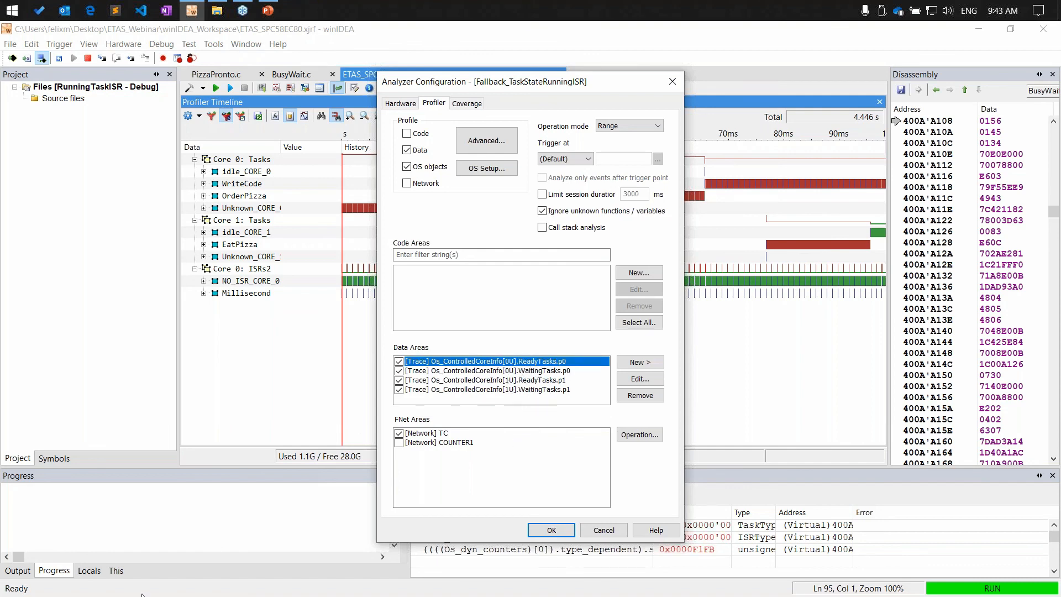
left_click(551, 530)
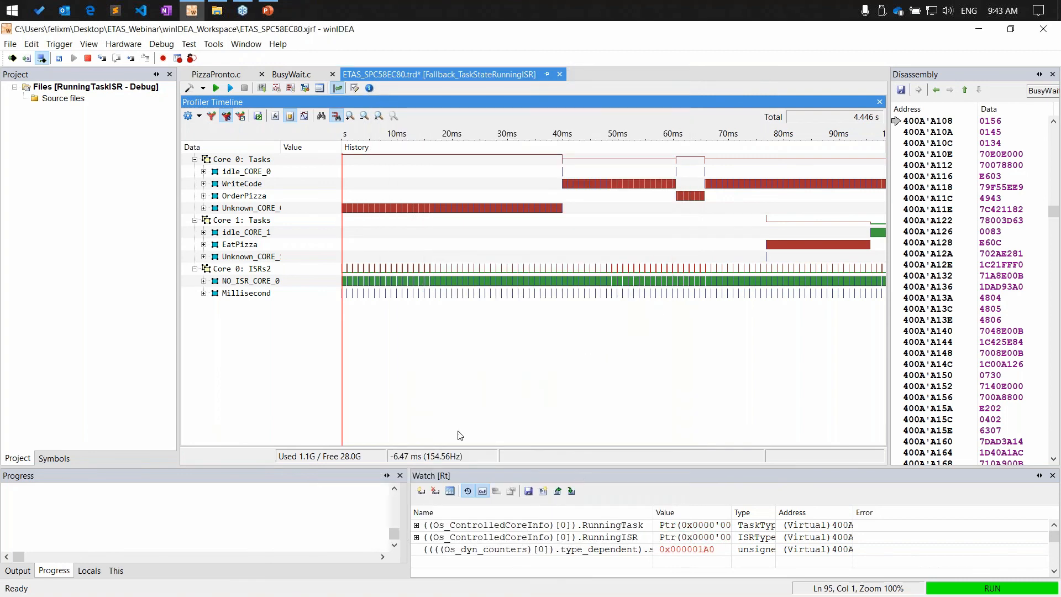
Record a new profiler session, stop the sampling, then fit the whole recording in the timeline and widen the Data column to fit the full area names.
left_click(215, 88)
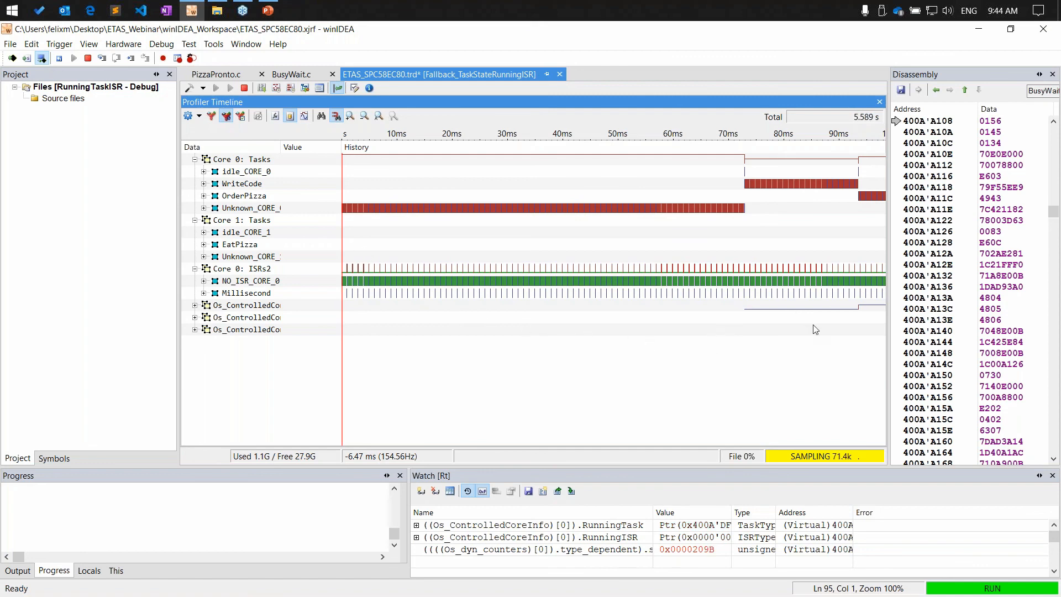
left_click(244, 89)
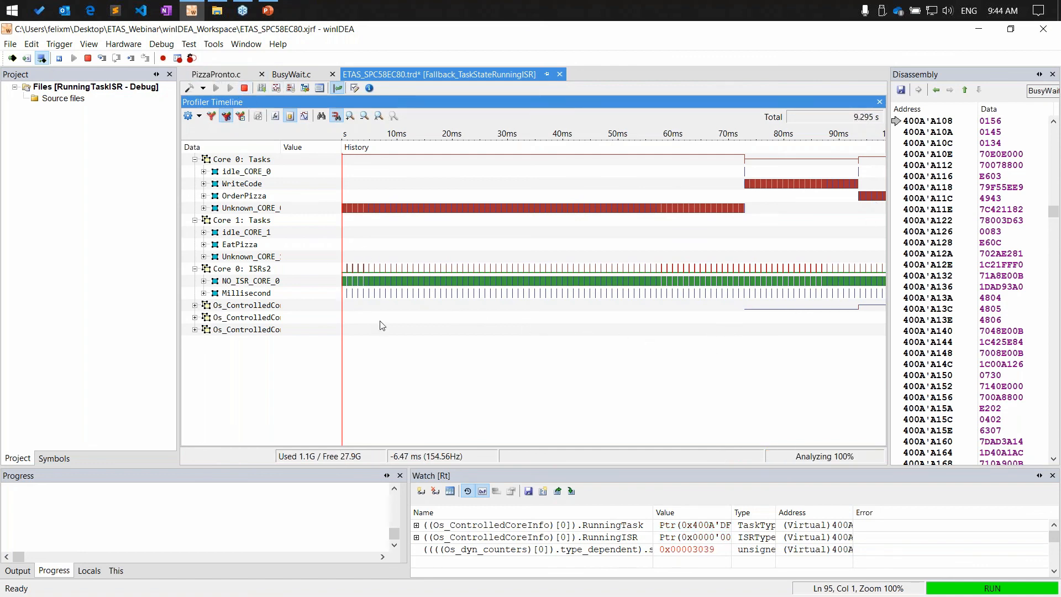
left_click(379, 117)
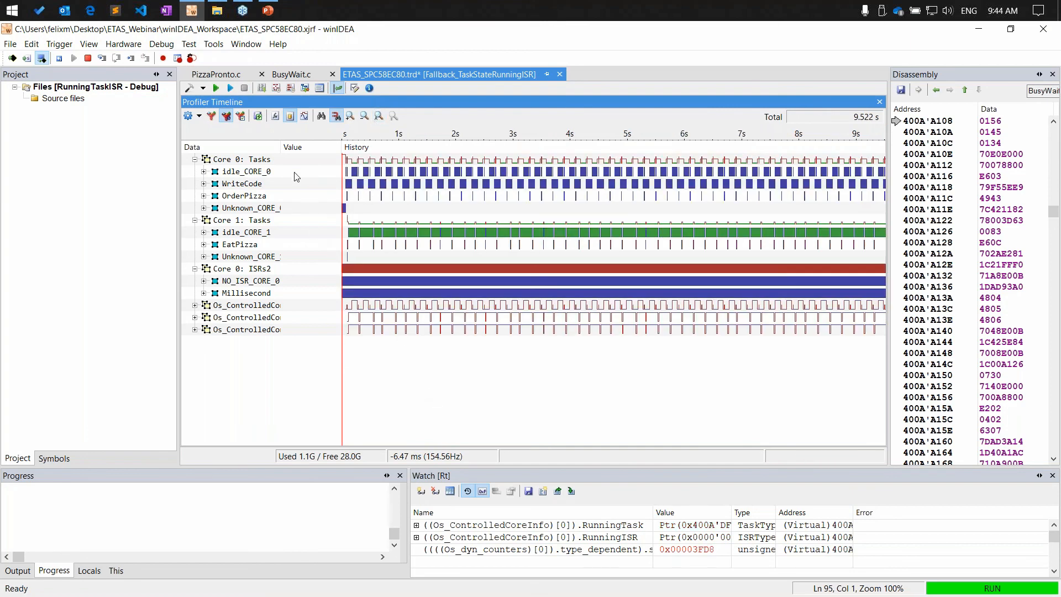
left_click_drag(287, 148, 409, 161)
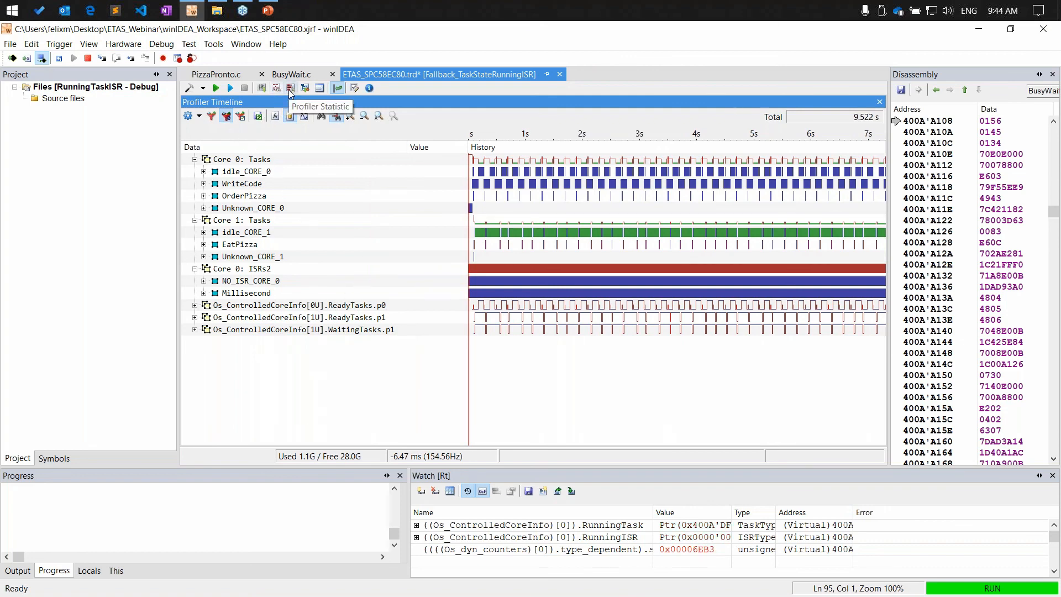
Review the profiler's output messages on the inspectors and the session, then close the message view.
left_click(321, 89)
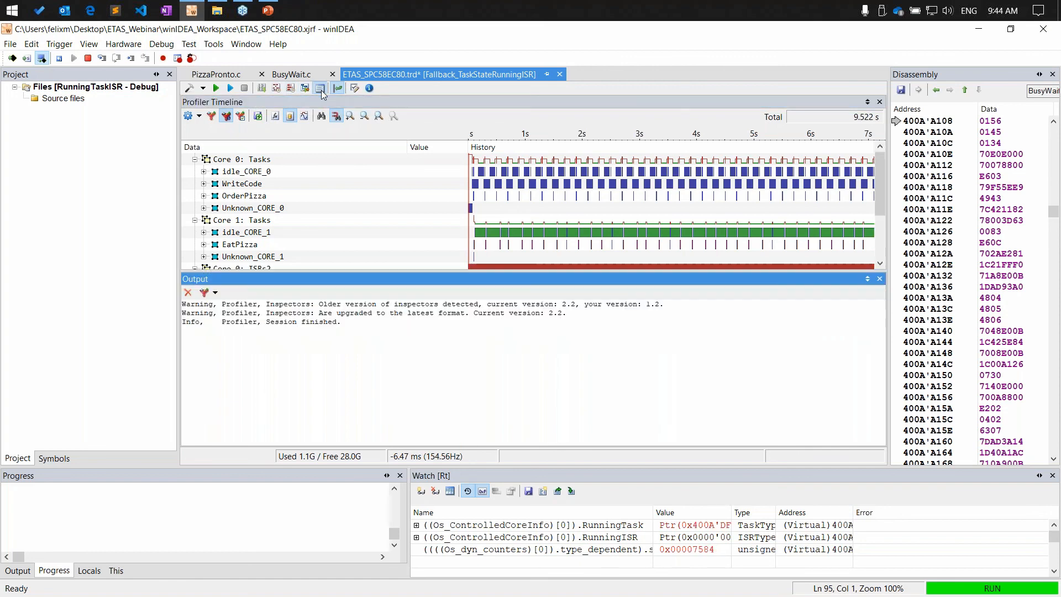
left_click_drag(381, 272, 326, 344)
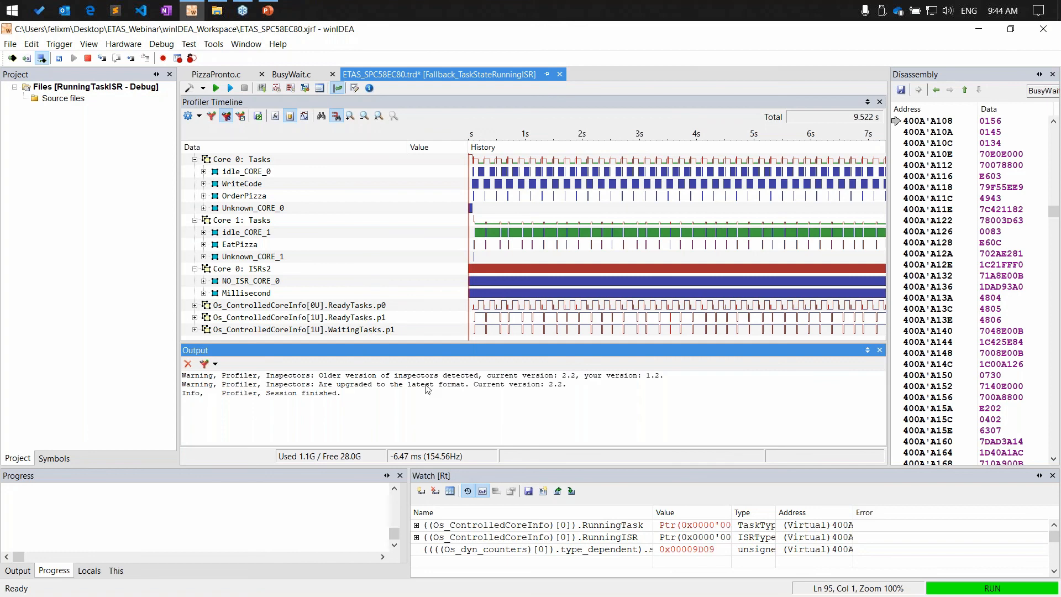
left_click(883, 353)
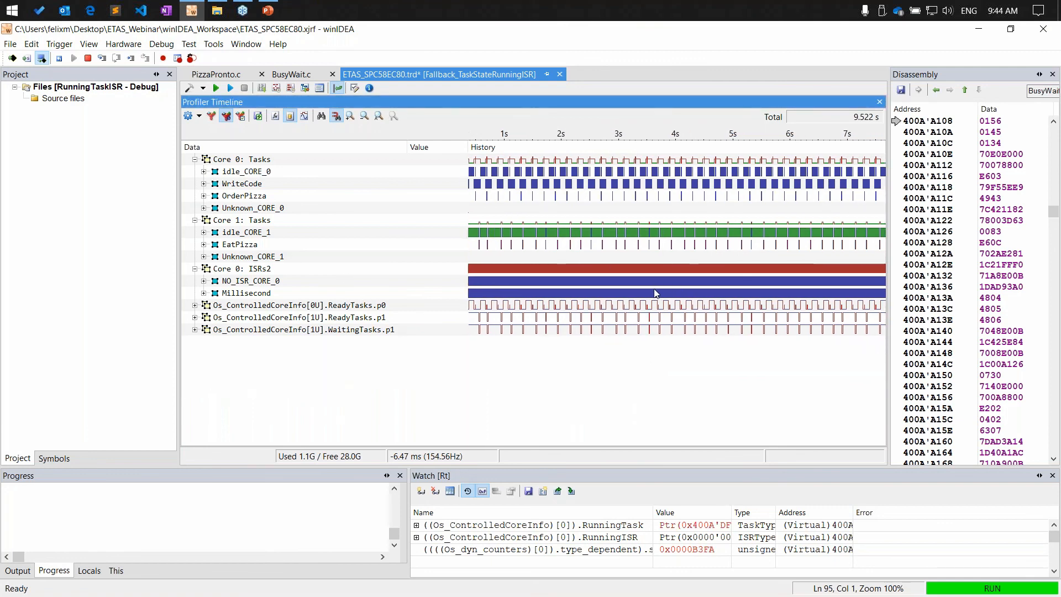
Collapse the Core 0 ISRs2 and Core 1 Tasks groups and expand the OrderPizza task's states around 1.5 s.
scroll(529, 195, "up", 8)
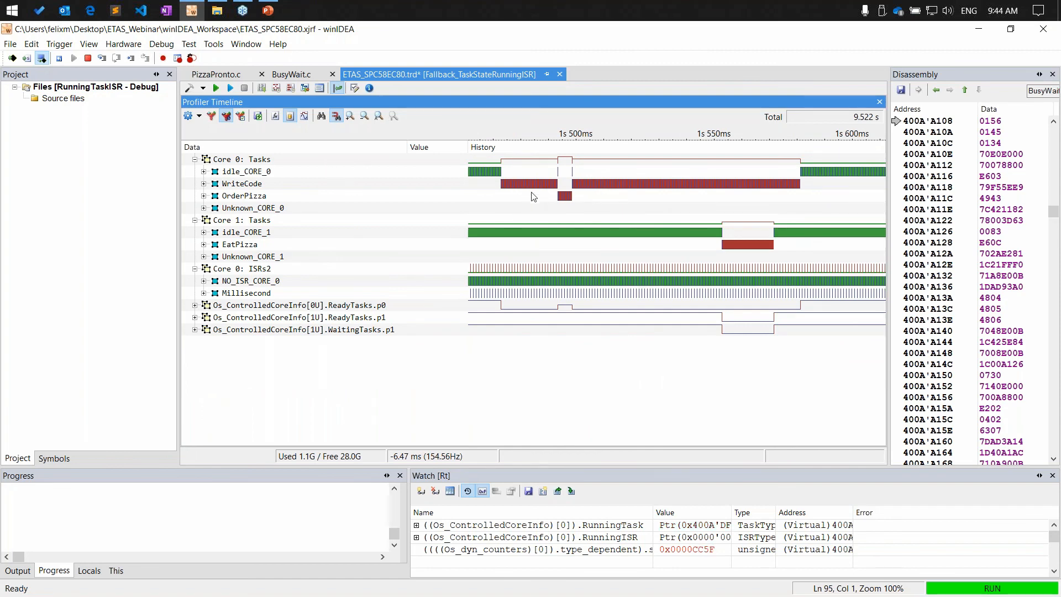
left_click(195, 269)
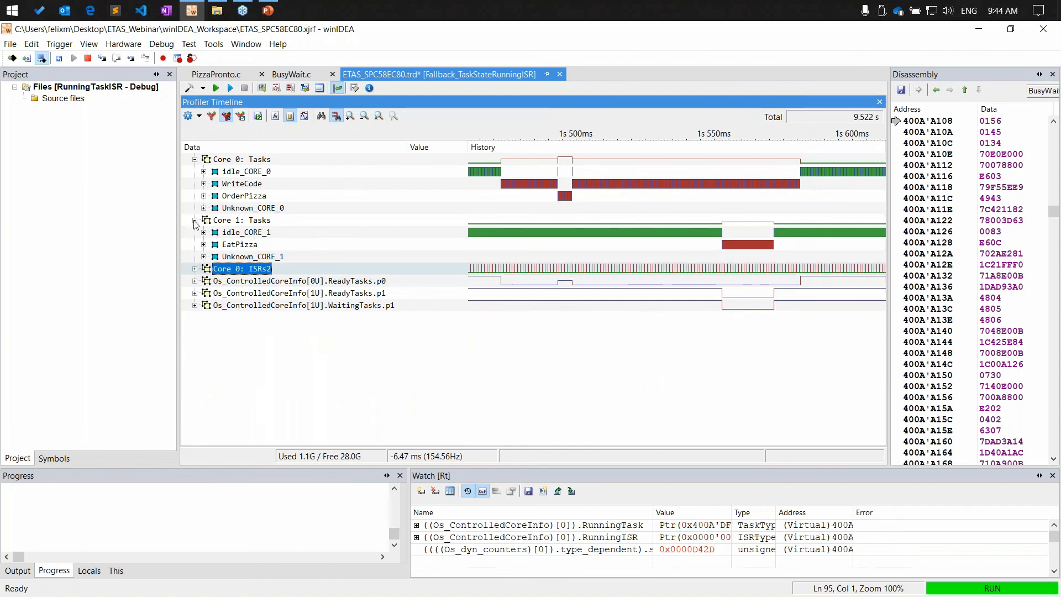
left_click(194, 220)
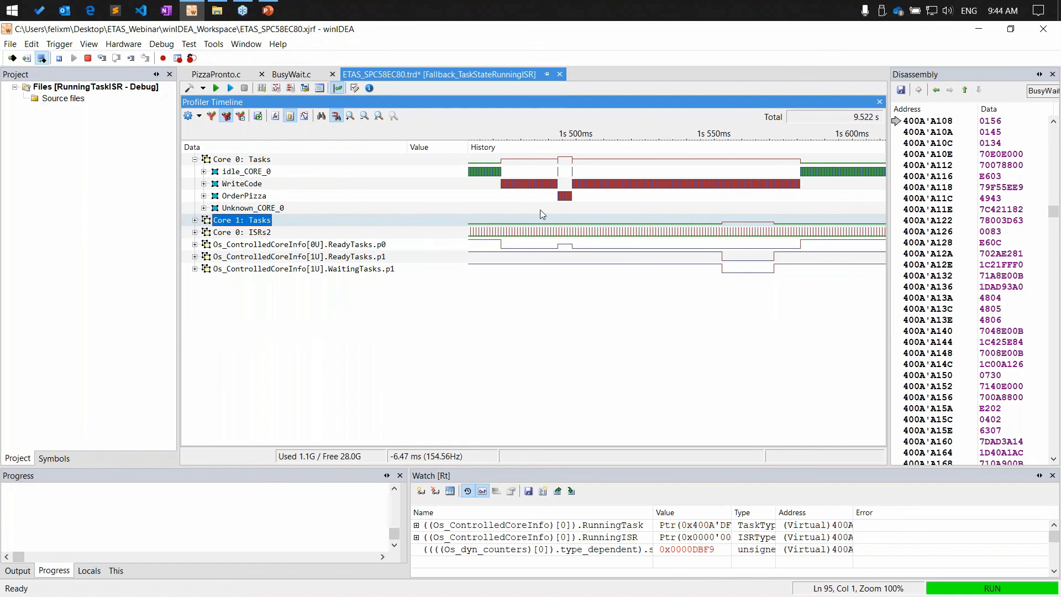
left_click(204, 195)
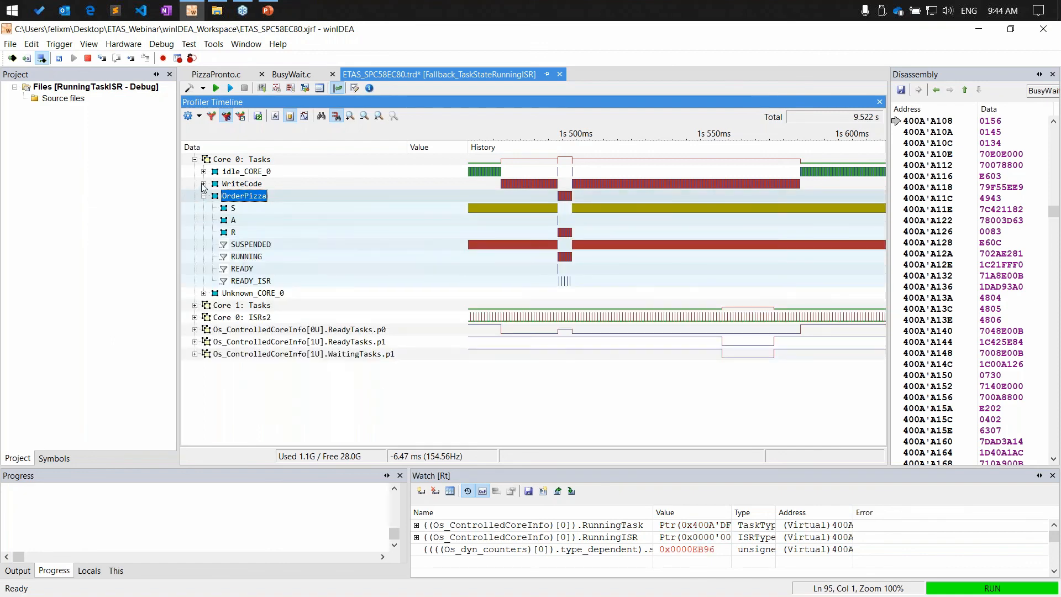
left_click(203, 184)
left_click(205, 186)
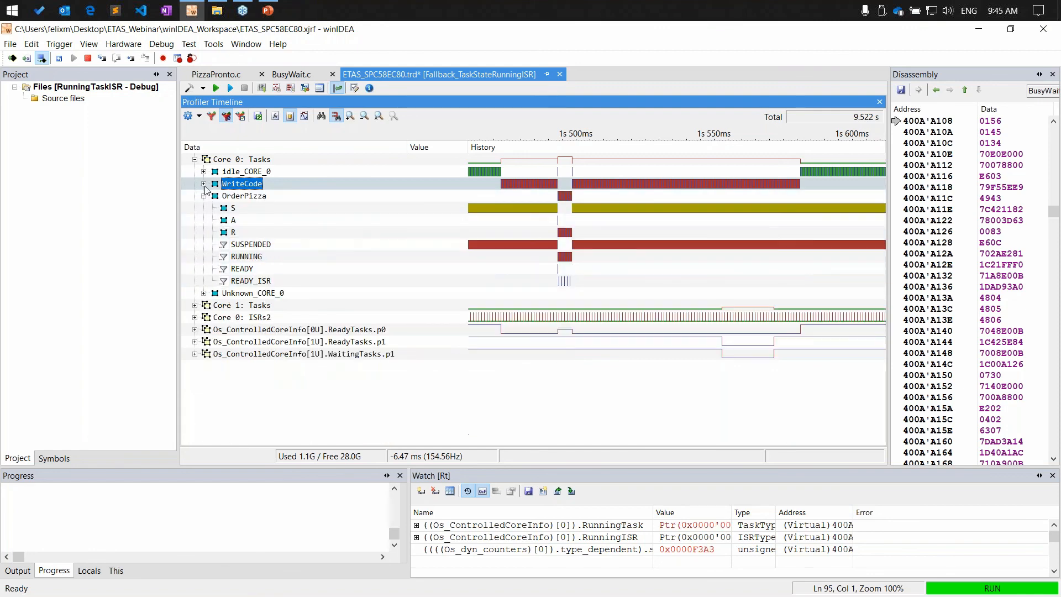
Examine OrderPizza's S, A and R state rows and compare them with its SUSPENDED and RUNNING inspectors.
left_click(234, 209)
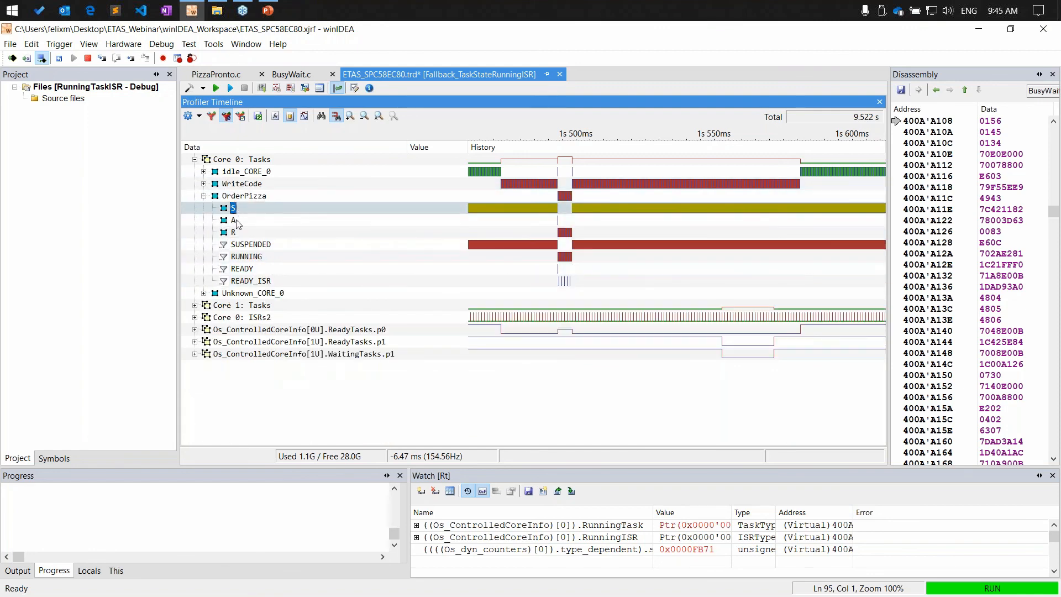
left_click(237, 222)
left_click(234, 233)
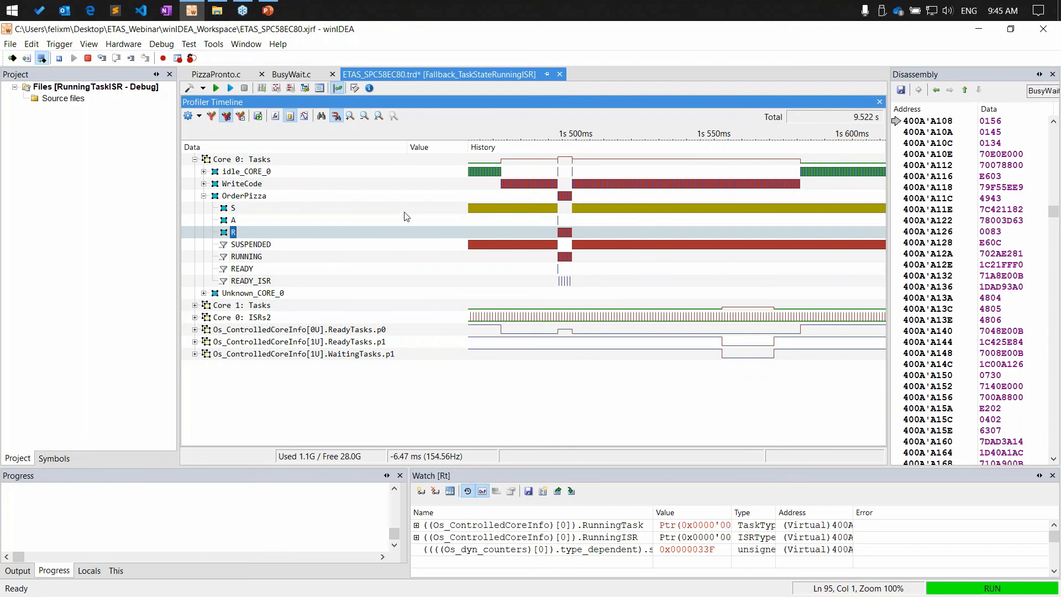
left_click(234, 212)
left_click(236, 221)
left_click(238, 232)
left_click(250, 247)
left_click(258, 259)
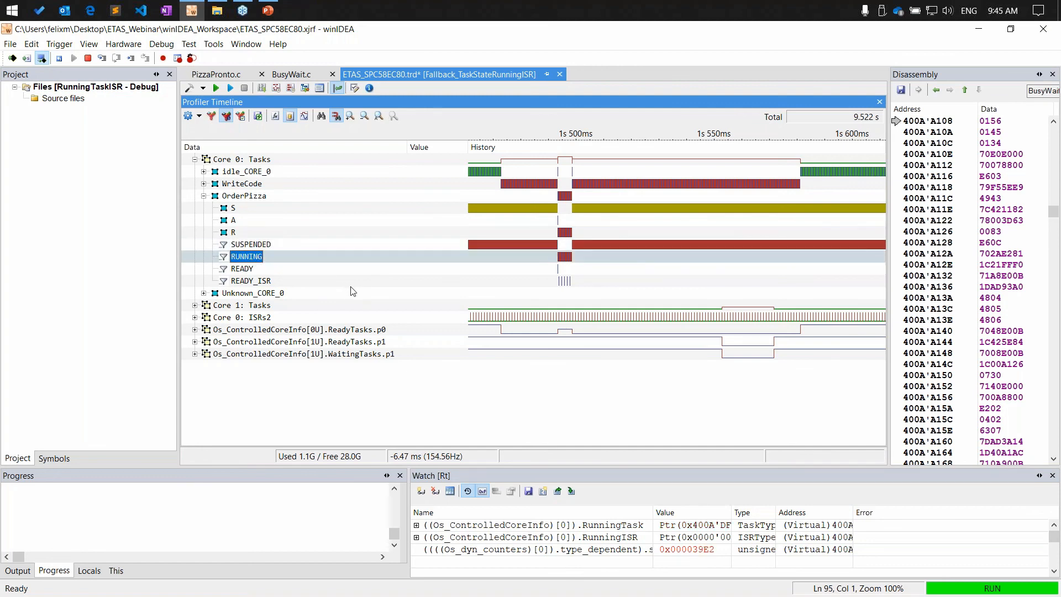
left_click(260, 247)
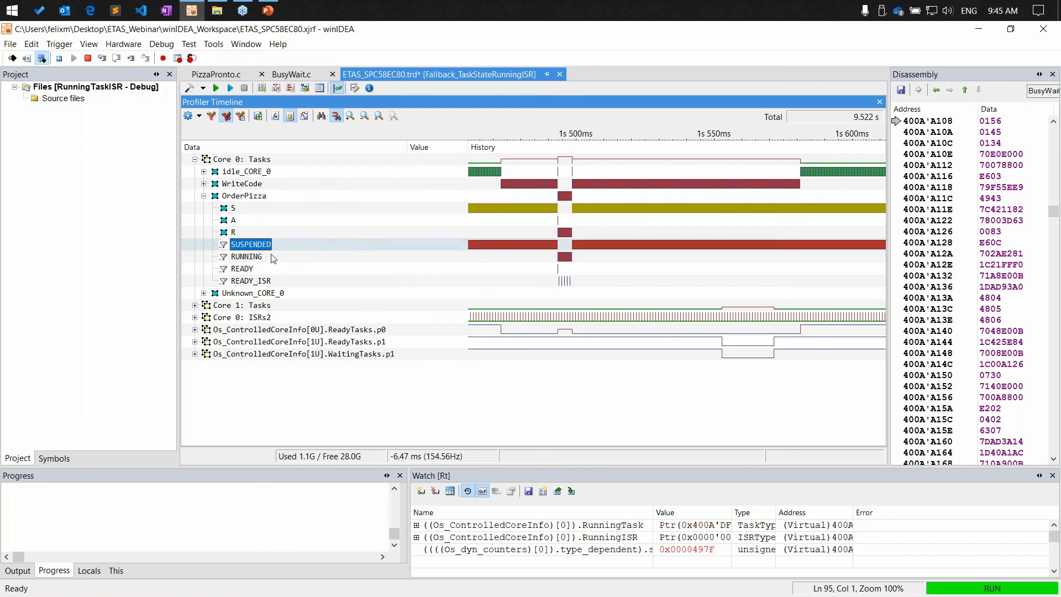
Expand WriteCode's states instead of OrderPizza's and mark the starts of its READY and RUNNING intervals near 1 s 473 ms.
left_click(204, 195)
left_click(203, 184)
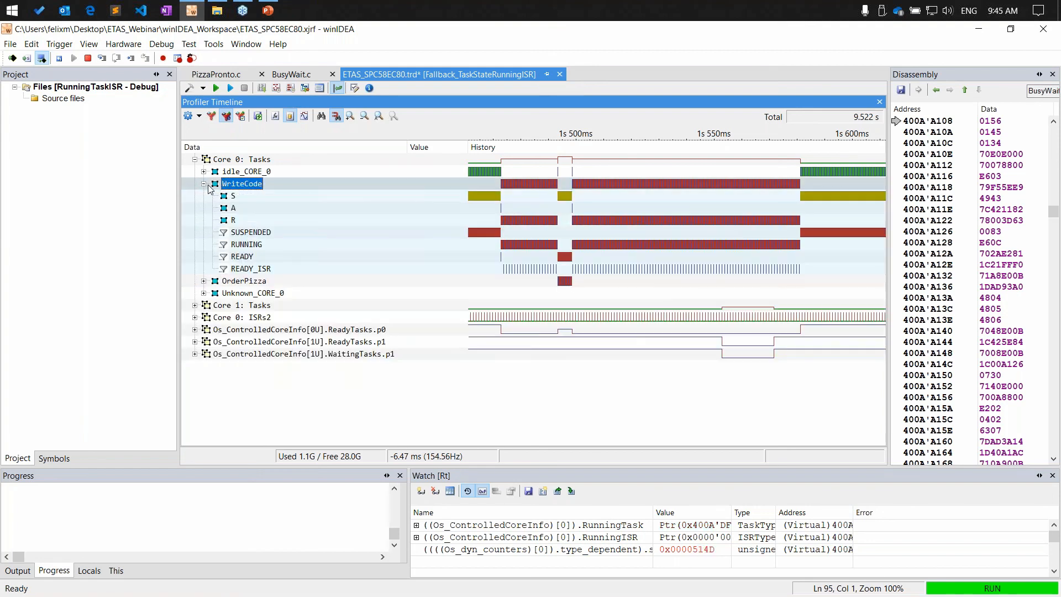
scroll(503, 232, "up", 2)
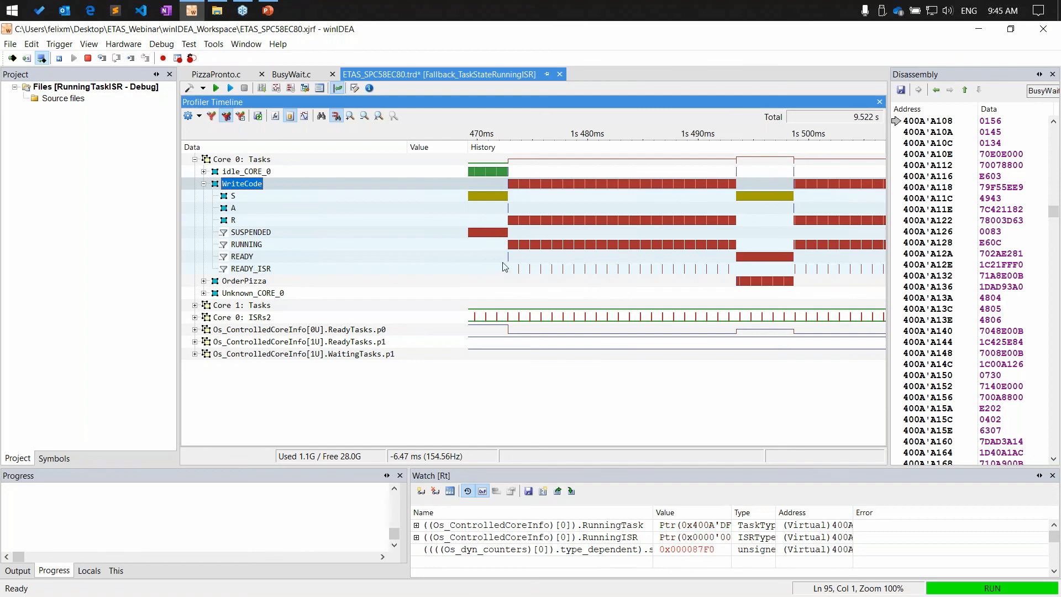
scroll(508, 264, "up", 5)
scroll(507, 262, "up", 2)
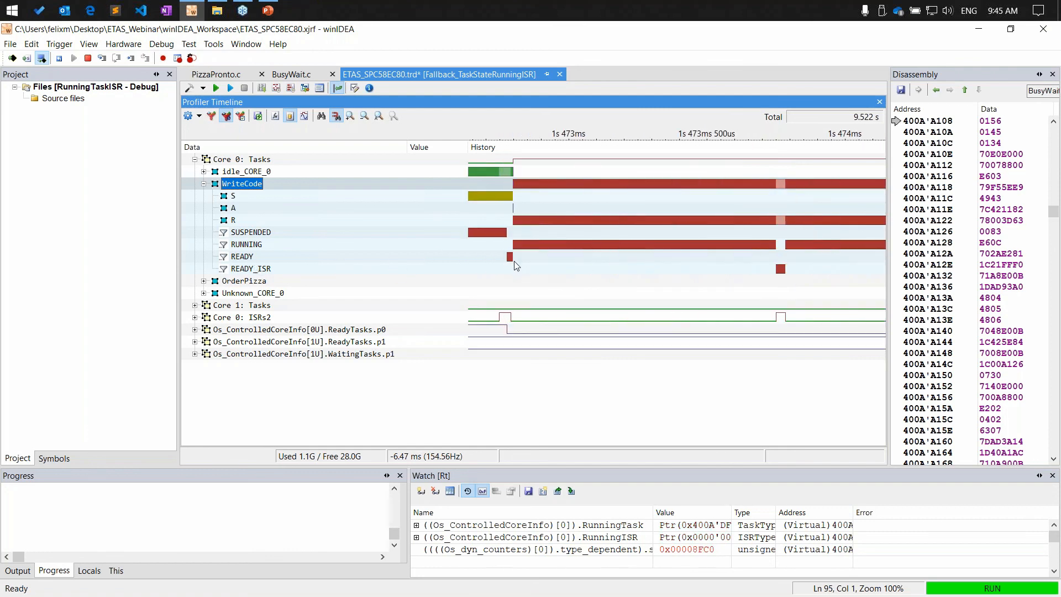
left_click(508, 264)
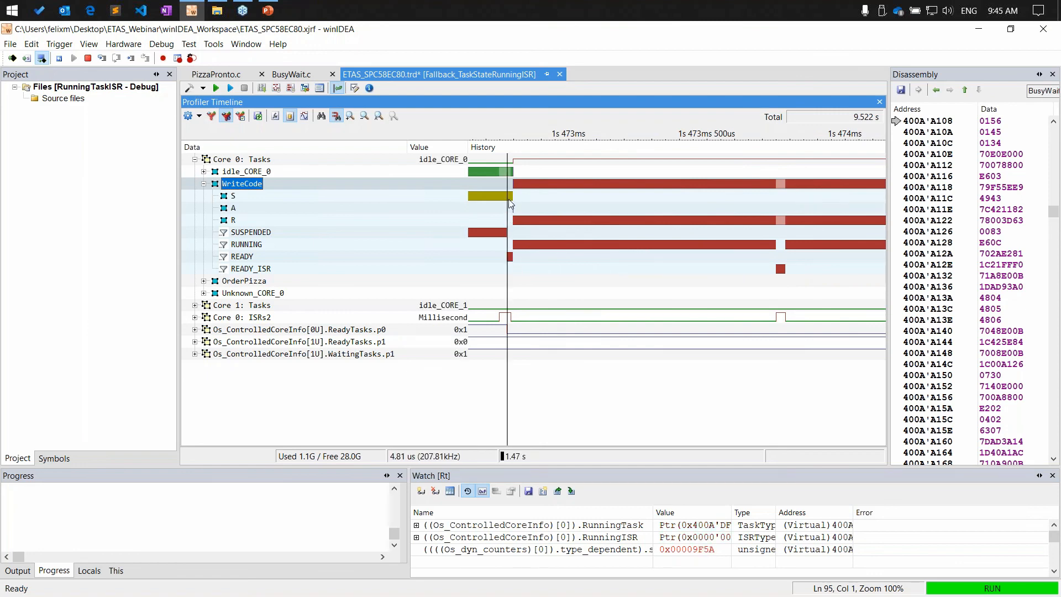
left_click(526, 245)
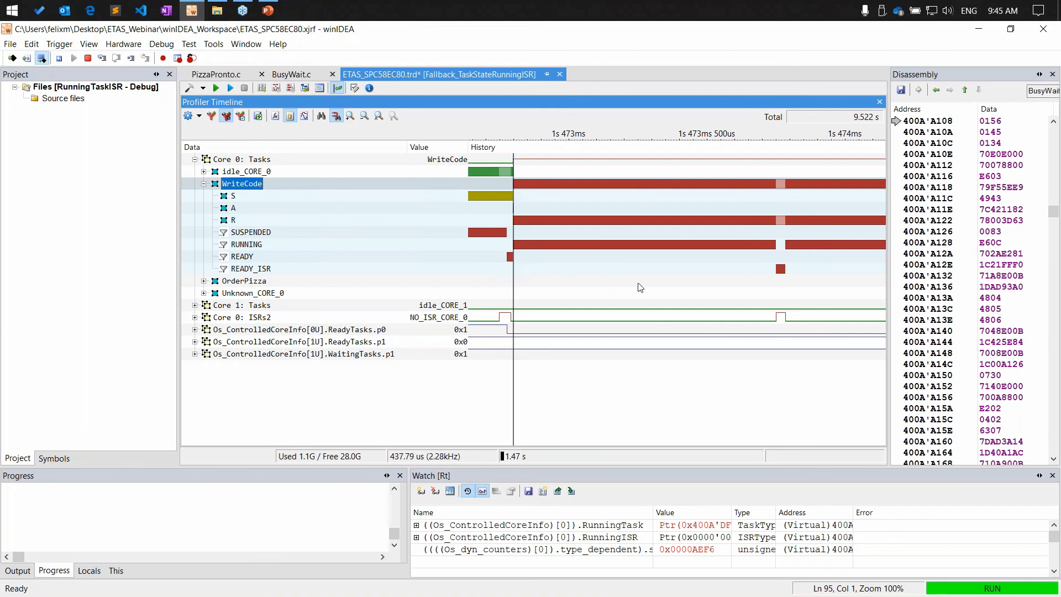
Examine WriteCode's READY_ISR interruptions and its READY interval while OrderPizza runs, near 1 s 495 ms.
left_click_drag(639, 283, 516, 281)
scroll(555, 274, "down", 2)
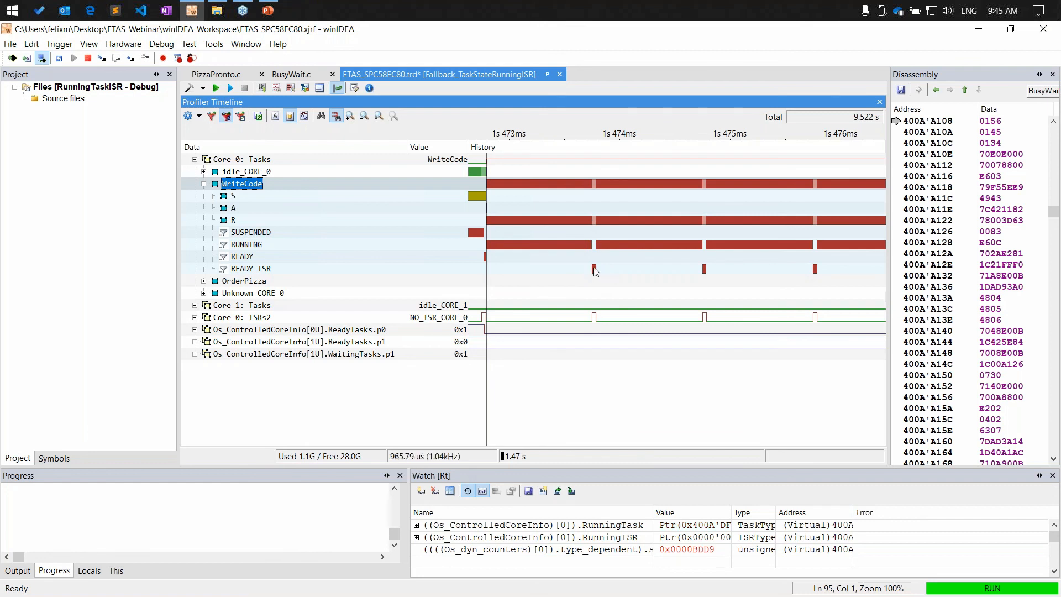
scroll(693, 270, "down", 2)
scroll(693, 275, "down", 4)
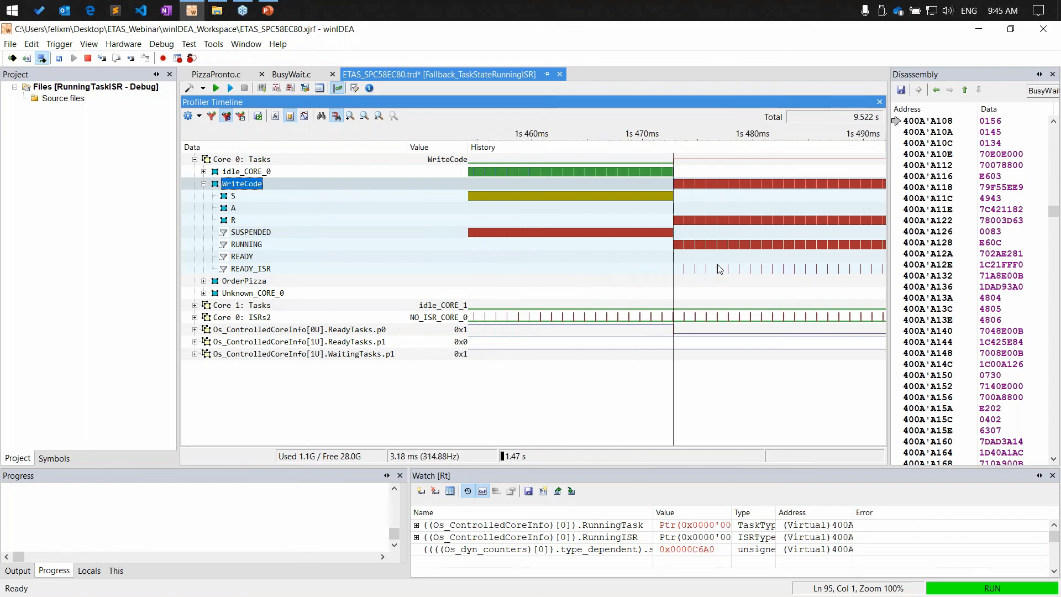
left_click_drag(807, 249, 682, 257)
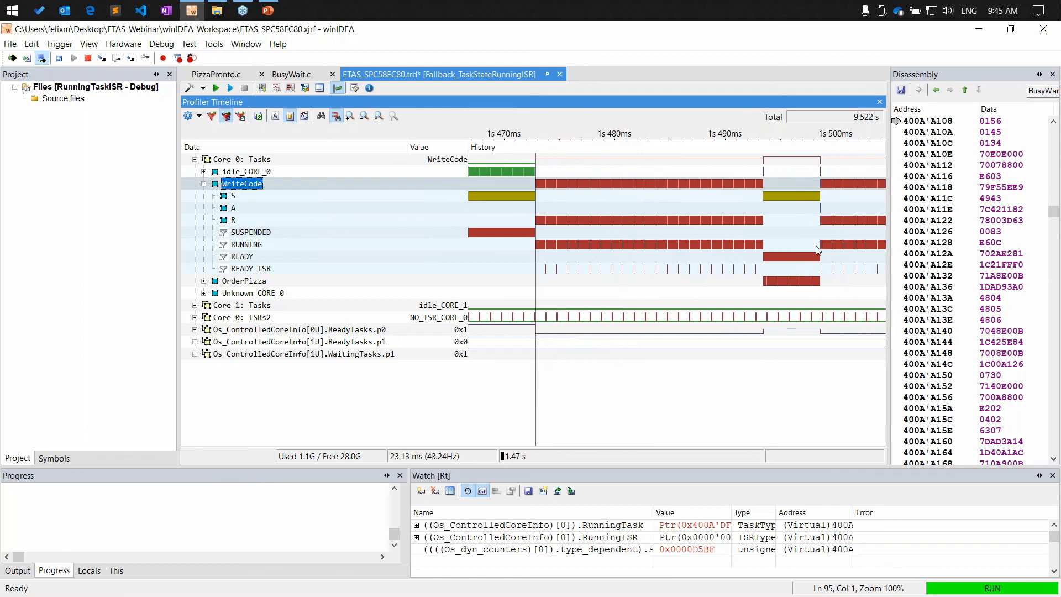
left_click_drag(831, 254, 616, 249)
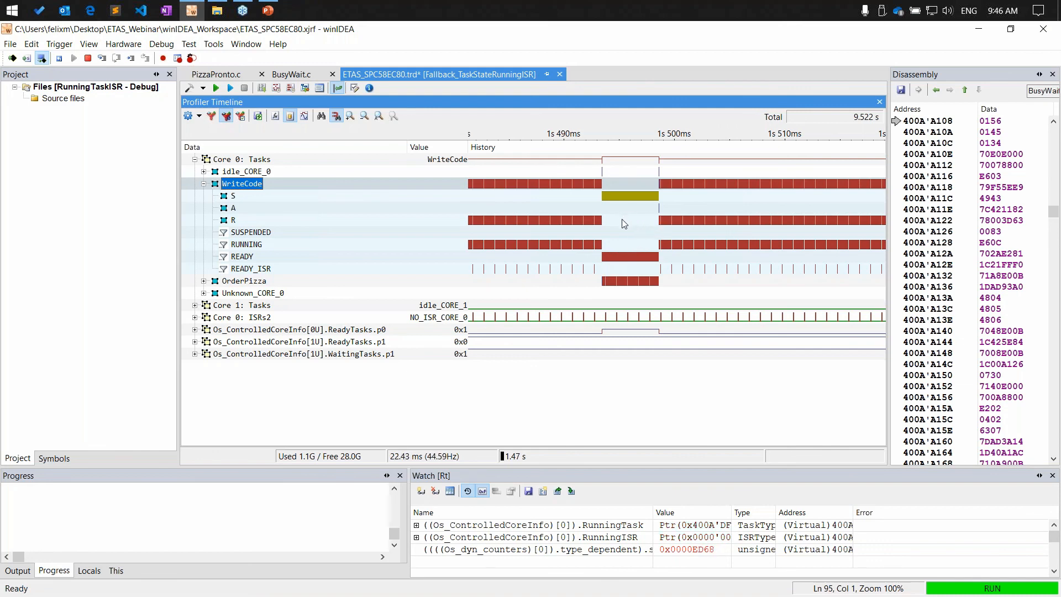
scroll(622, 242, "up", 2)
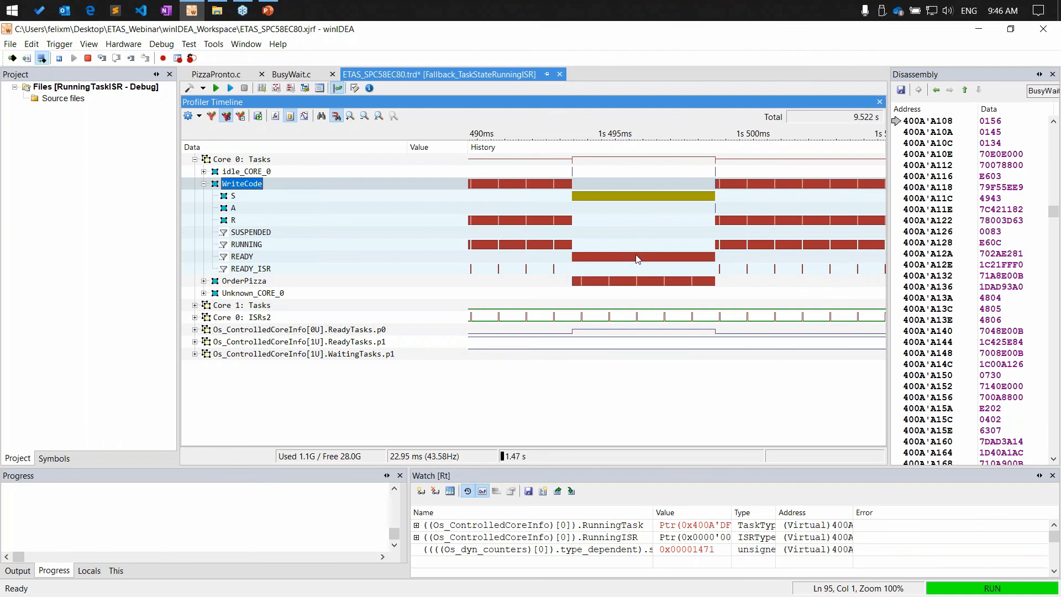
left_click(232, 258)
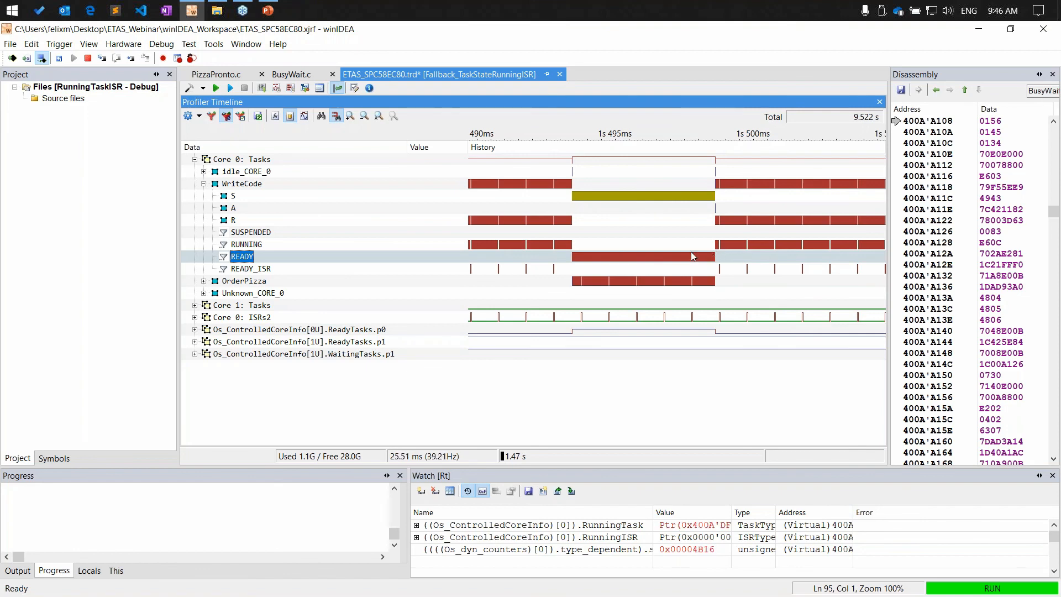
Collapse WriteCode and expand EatPizza under Core 1 Tasks to examine its RUNNING, READY and WAITING states.
left_click(203, 184)
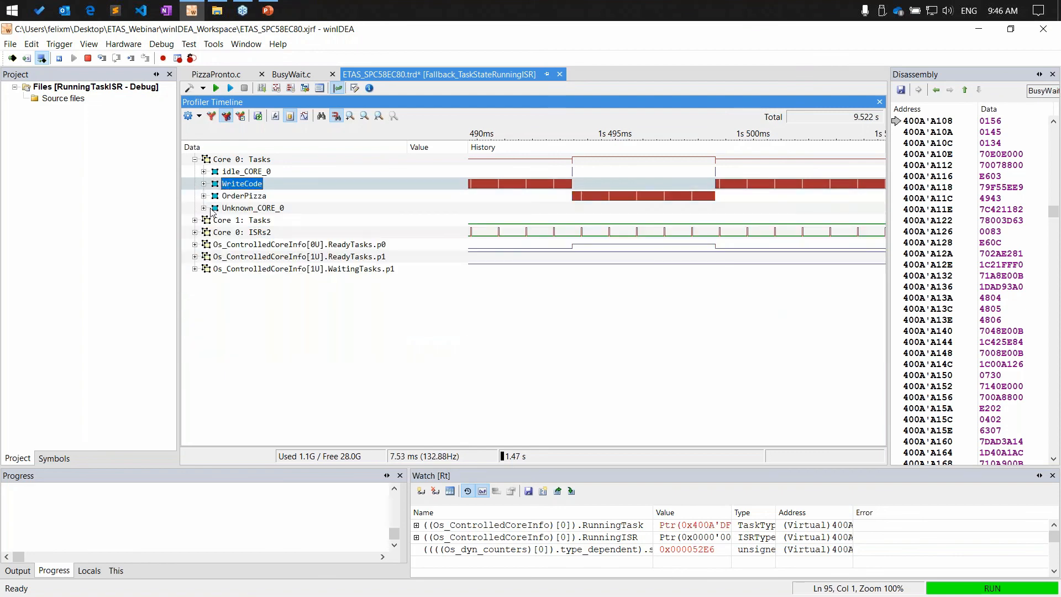
left_click(195, 220)
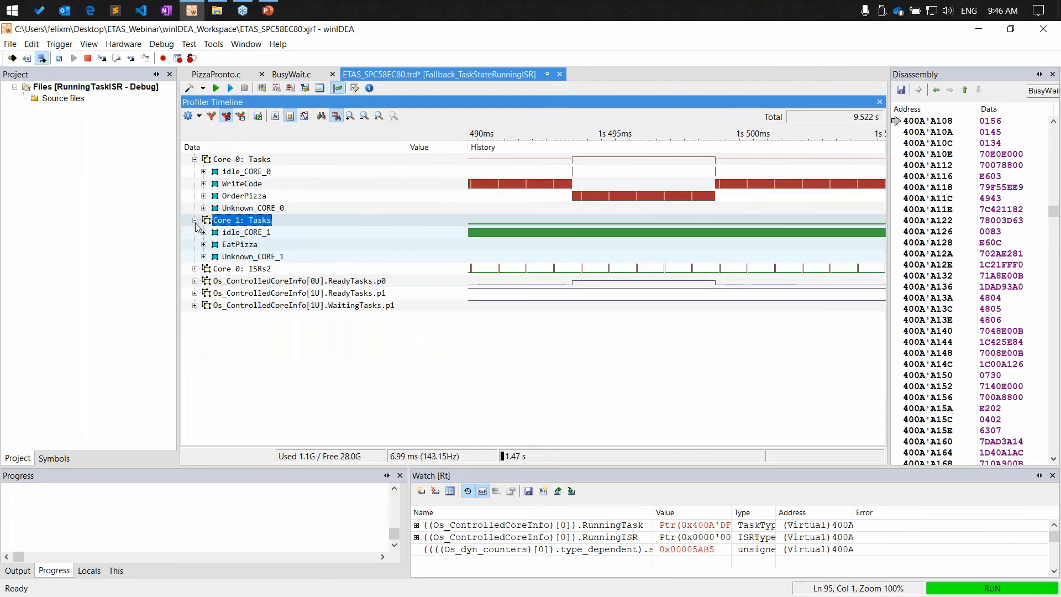
left_click(204, 245)
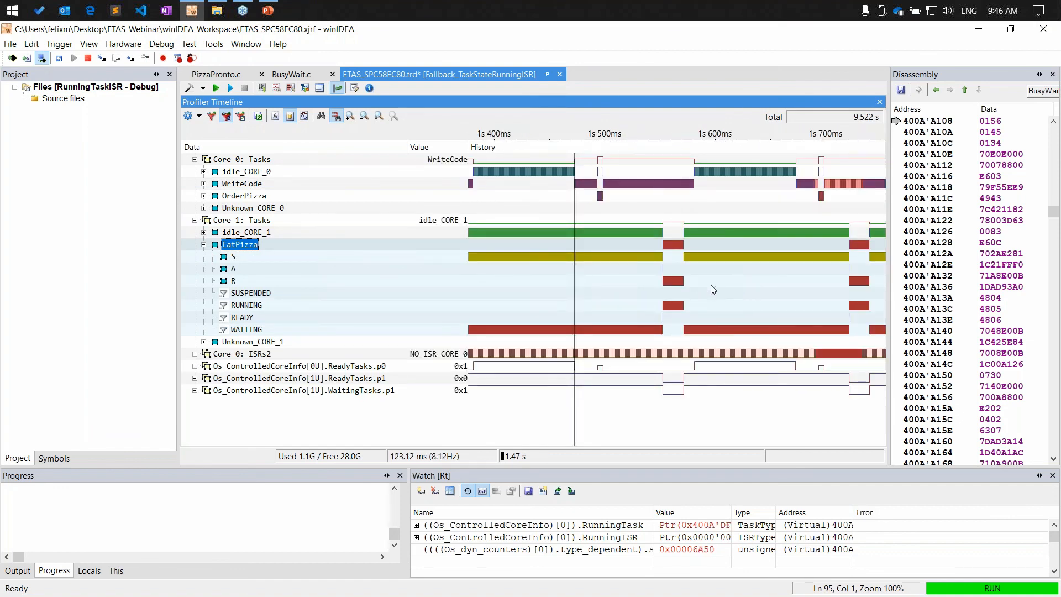
left_click_drag(733, 296, 681, 295)
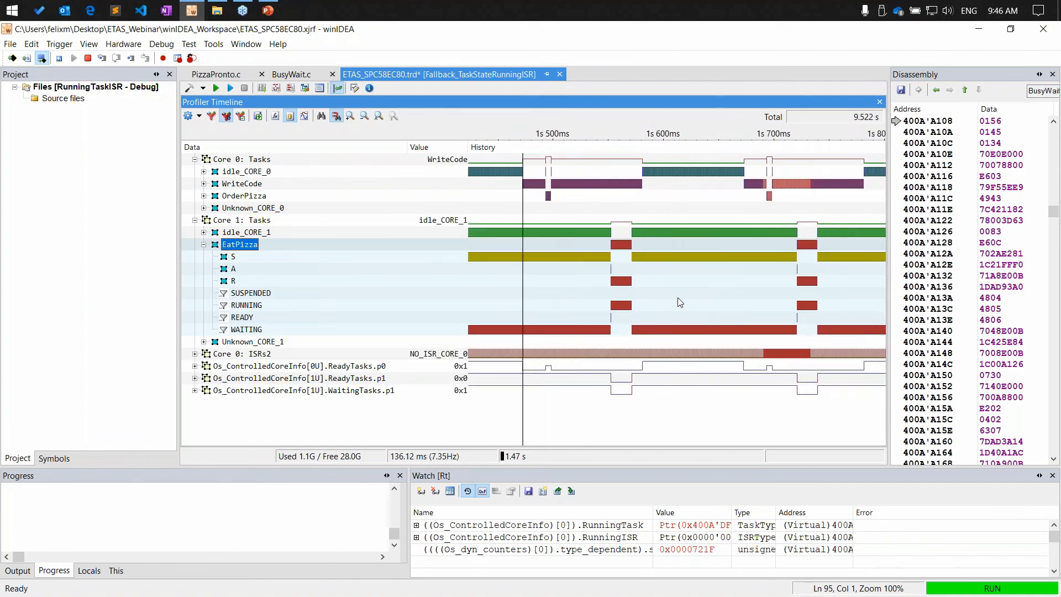
Examine EatPizza's WAITING intervals, marking the one that starts near 1.57 s, and collapse the task's states.
left_click(255, 331)
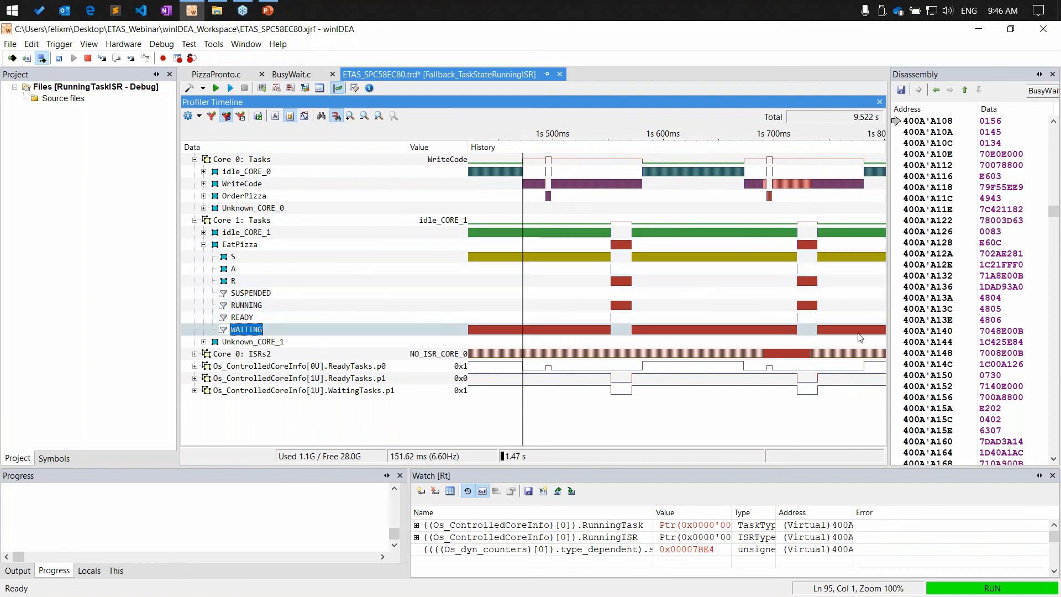
left_click(634, 284)
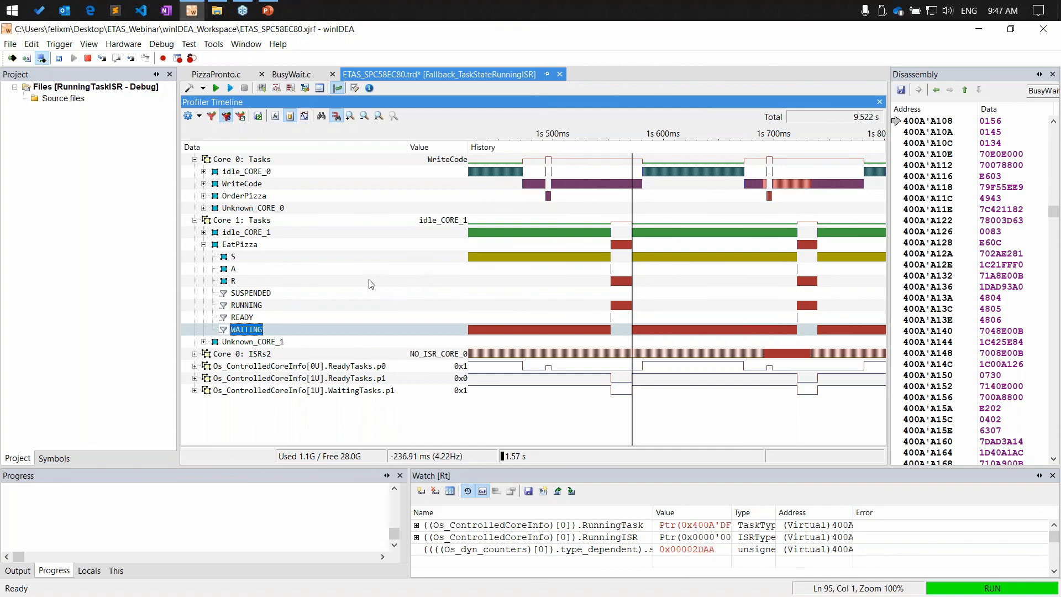
left_click(276, 16)
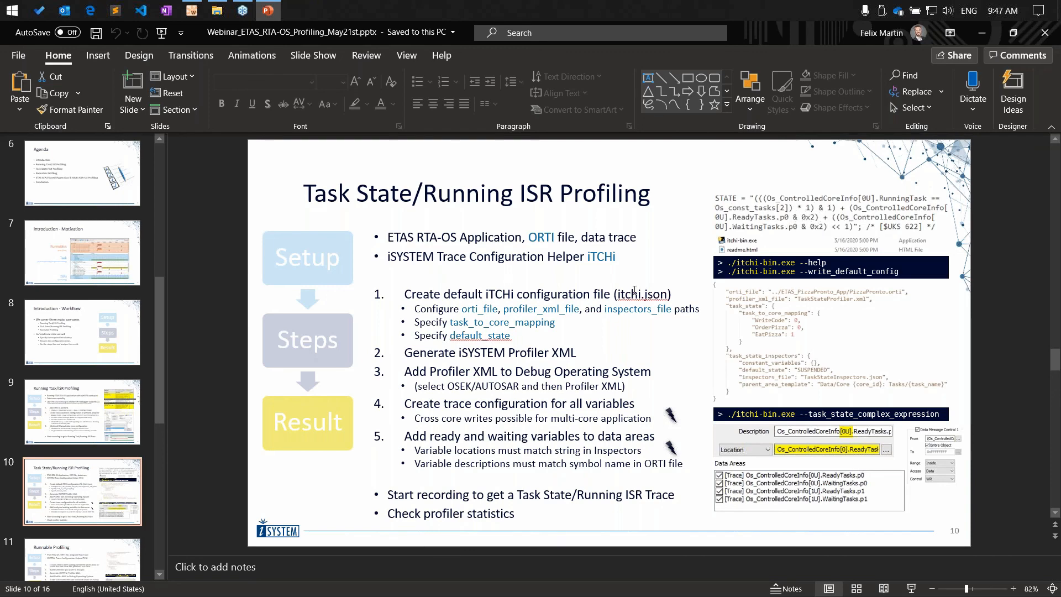
left_click(981, 37)
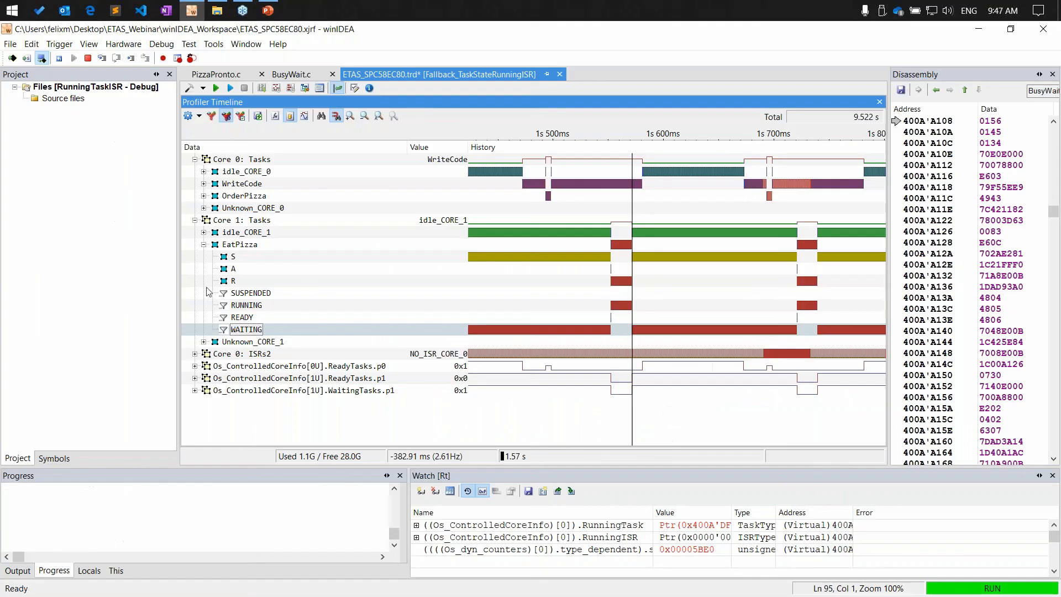
left_click(204, 244)
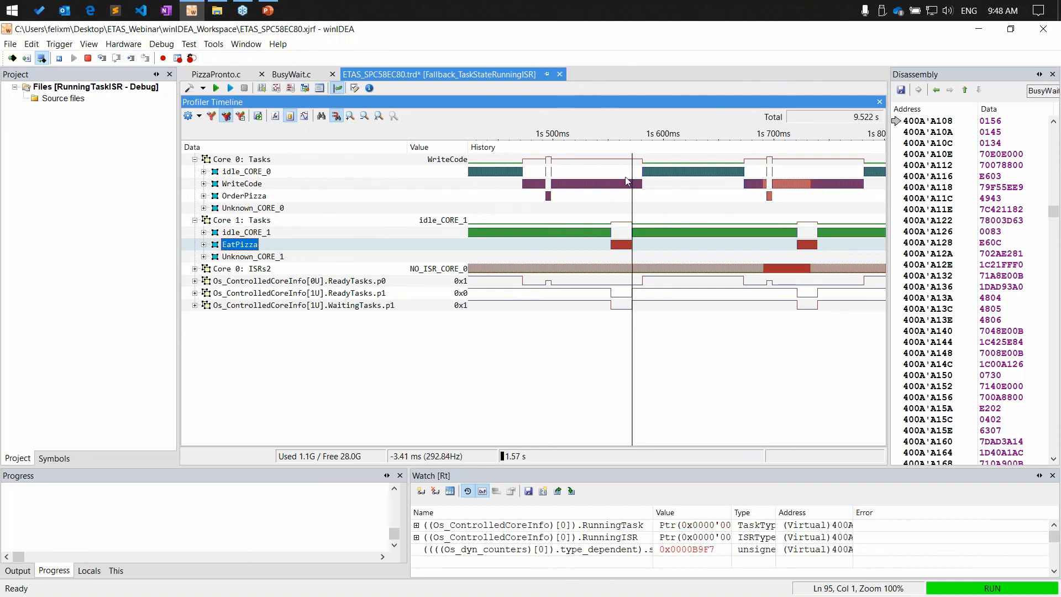
Export the profiler timeline in BTF format as test.btf and launch the associated viewer.
left_click(258, 118)
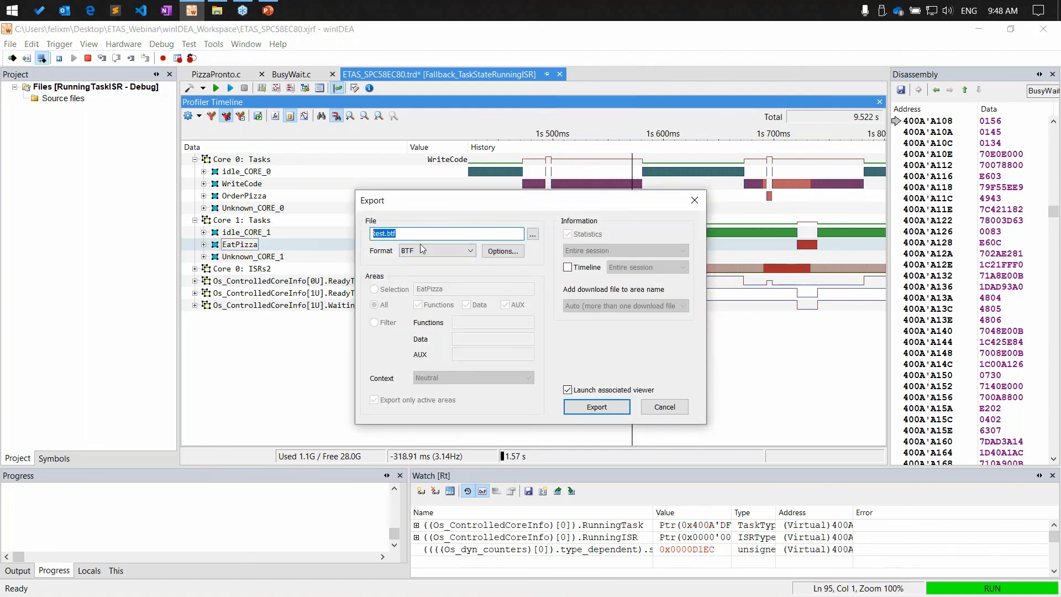
left_click(419, 251)
left_click(428, 270)
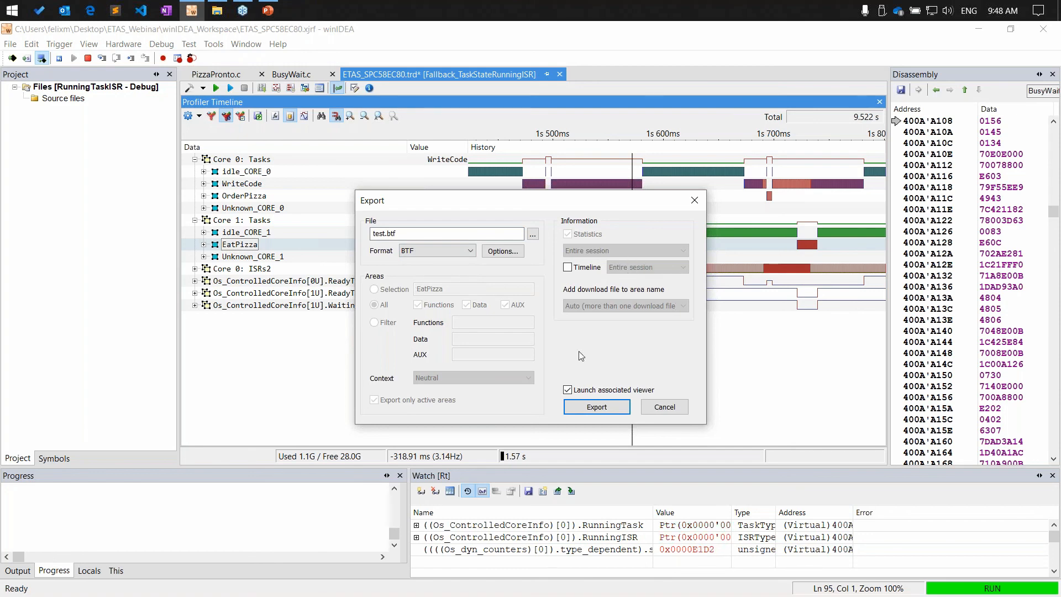
left_click(597, 407)
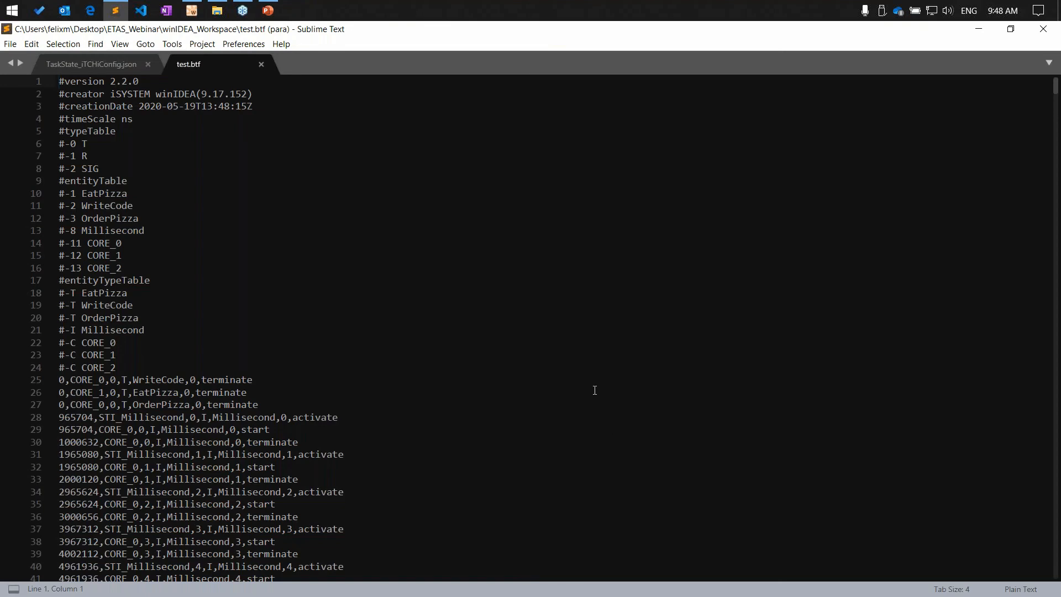
Examine the WriteCode entry and the subsequent task and Millisecond events in test.btf, and close the file.
left_click(105, 376)
double_click(146, 381)
scroll(1019, 186, "down", 8)
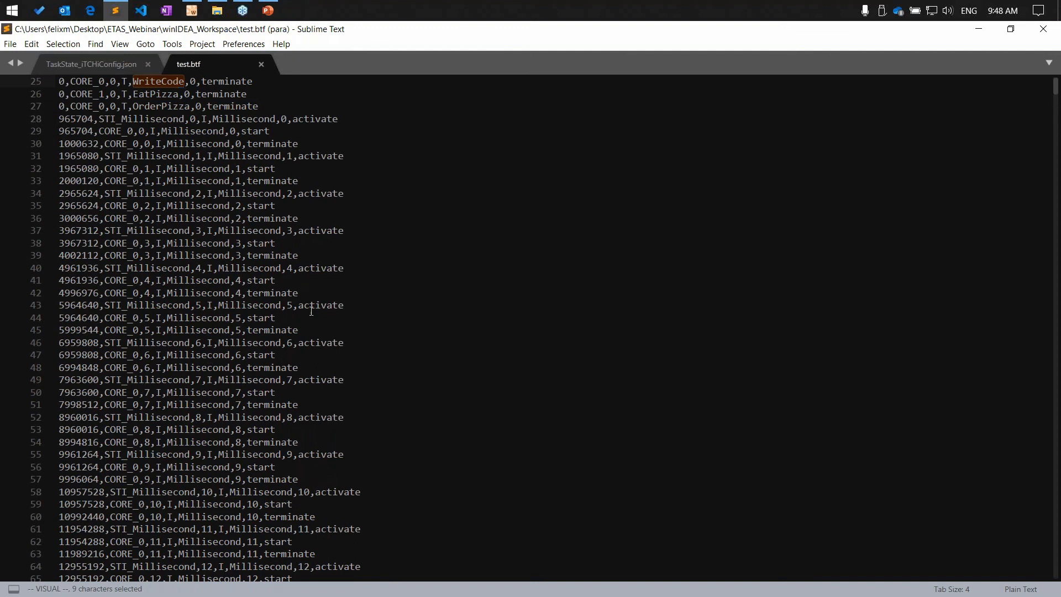
left_click(261, 65)
Switch to PowerPoint and highlight iTCHi on the Task State/Running ISR Profiling slide.
left_click(276, 15)
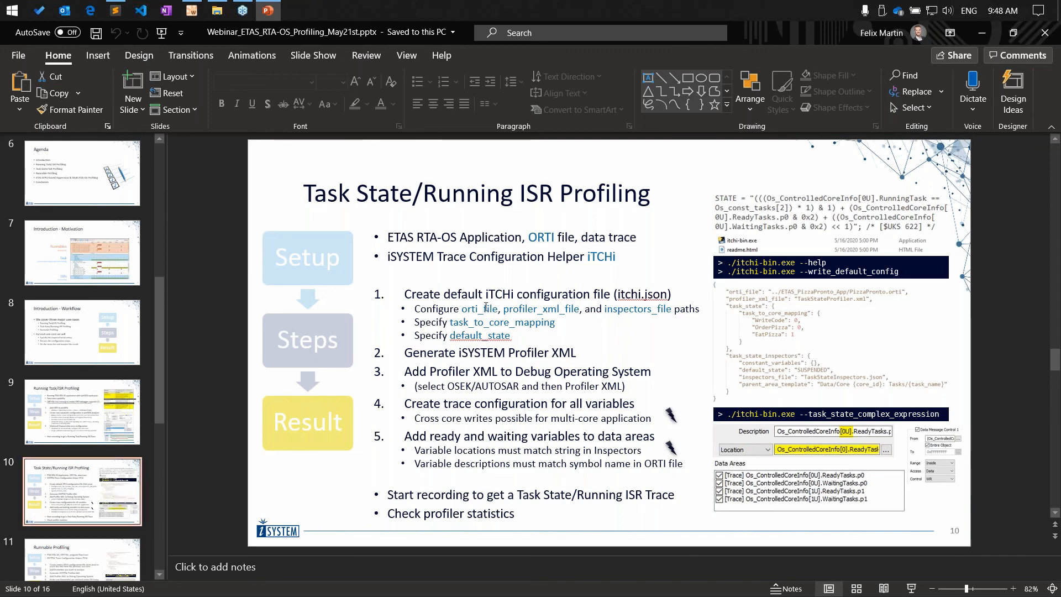
double_click(601, 257)
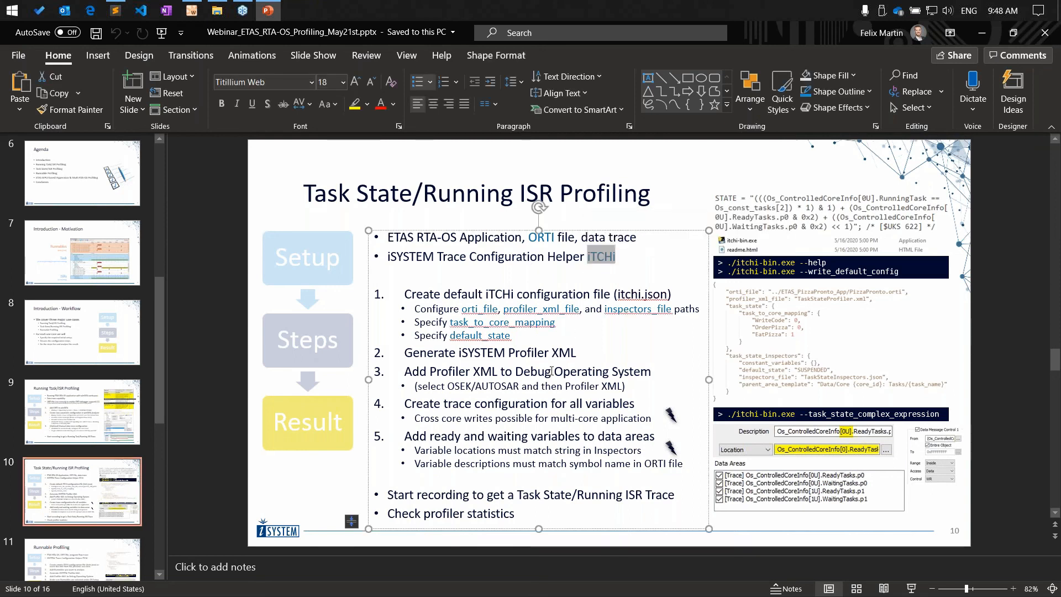
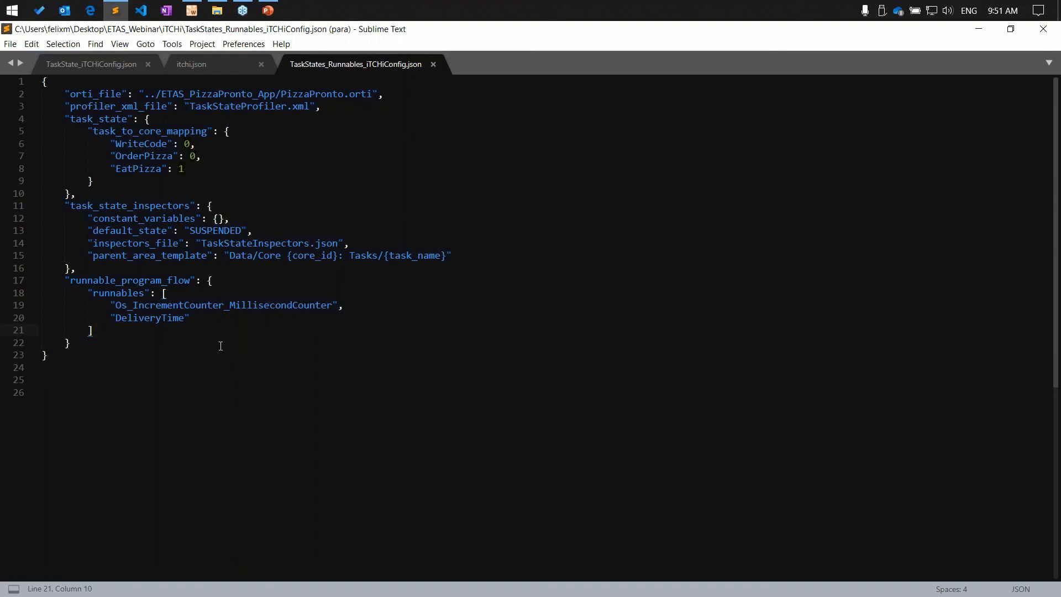
Copy the runnable_program_flow block with Os_IncrementCounter_MillisecondCounter and DeliveryTime from TaskStates_Runnables_iTCHiConfig.json.
double_click(207, 306)
left_click(151, 319)
left_click_drag(147, 333, 114, 313)
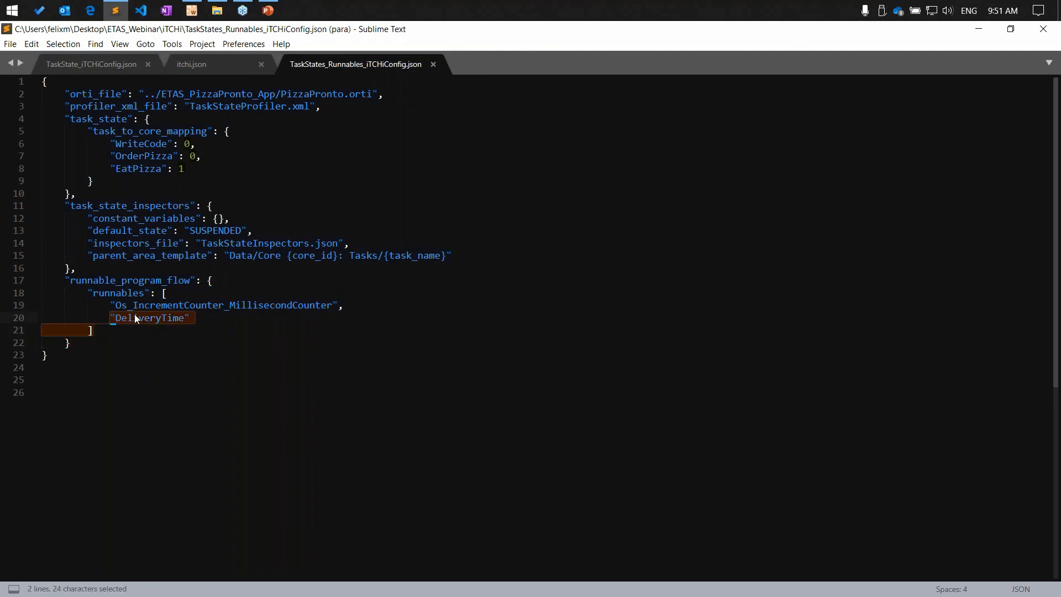
left_click(115, 341)
key("shift+Home")
key("shift+Up")
key("shift+Up")
key("shift+Up")
key("shift+Up")
key("shift+Up")
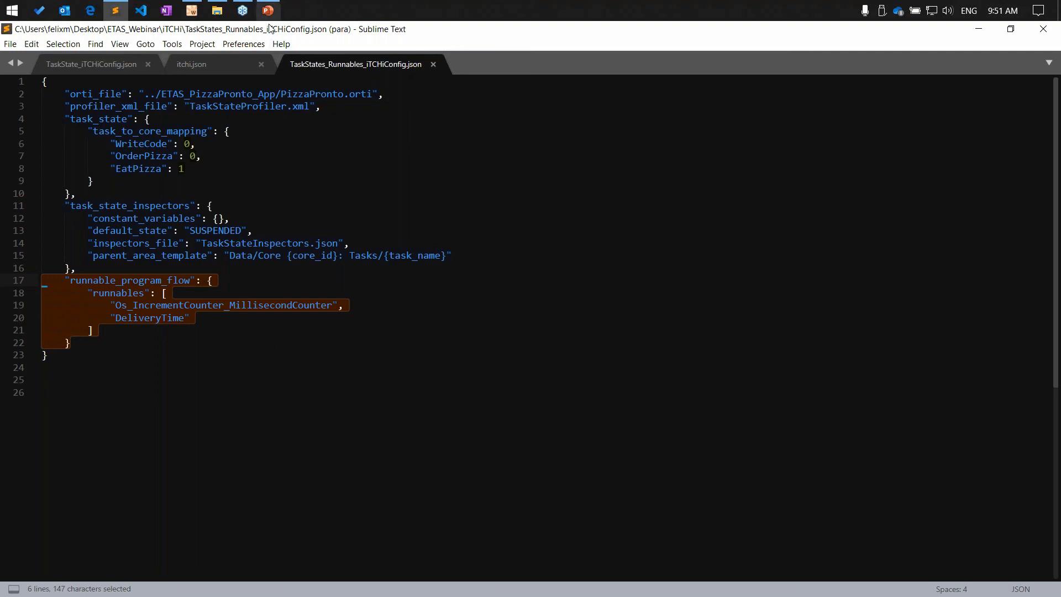
key("y")
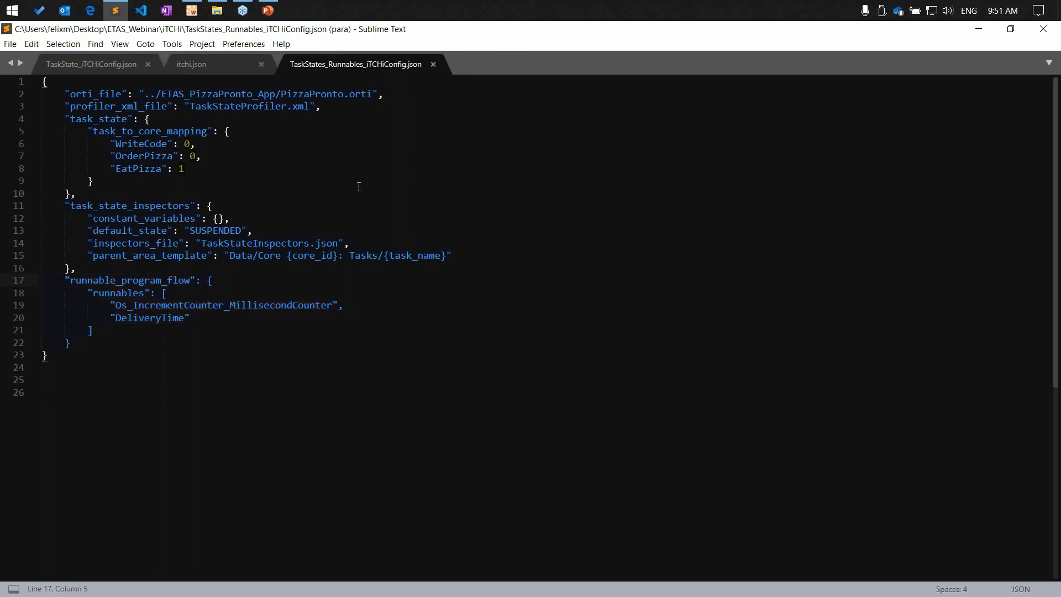
Paste the copied runnable_program_flow block into itchi.json directly below the task_state_inspectors section.
key("ctrl+Page_Up")
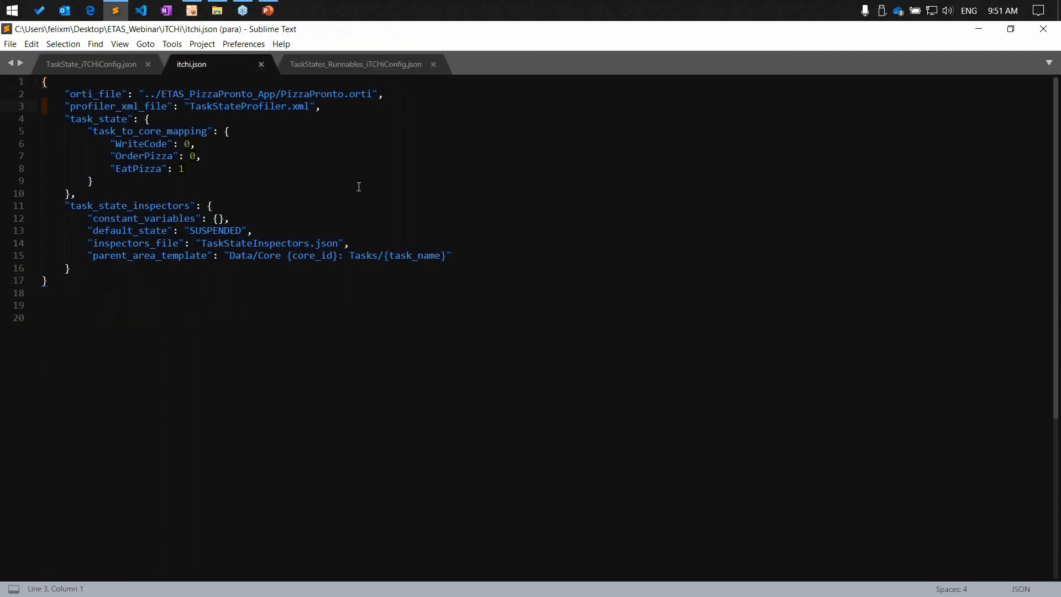
left_click(60, 269)
key("shift+p")
key("u")
key("j")
key("shift+p")
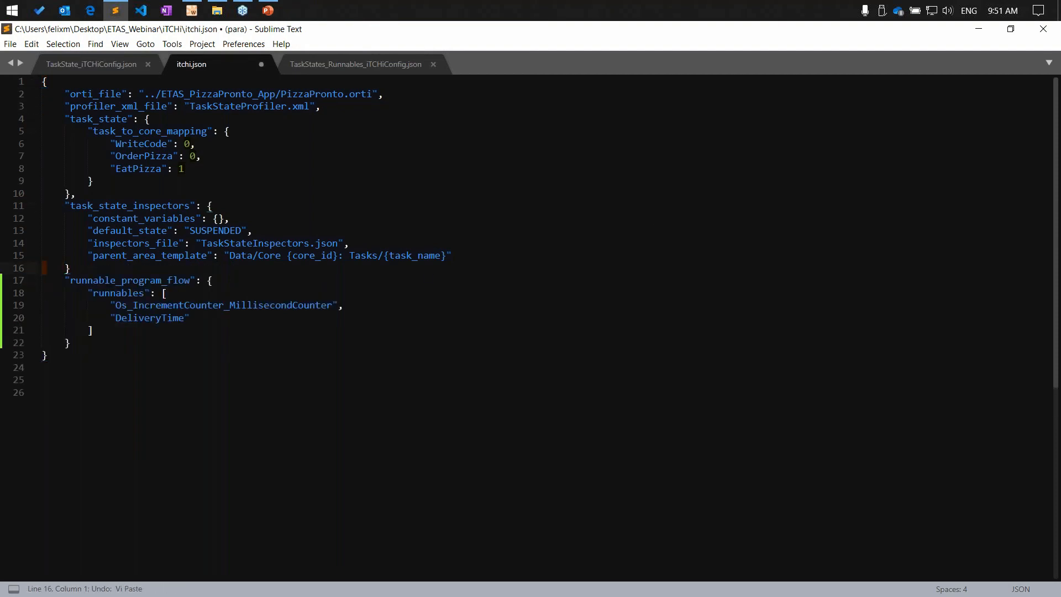
Add a comma after the closing brace of task_state_inspectors and save itchi.json.
key("shift+a")
type(",")
key("BackSpace")
key("Escape")
key("j")
key("j")
key("j")
key("j")
key("shift+a")
type(",")
key("Escape")
key("ctrl+s")
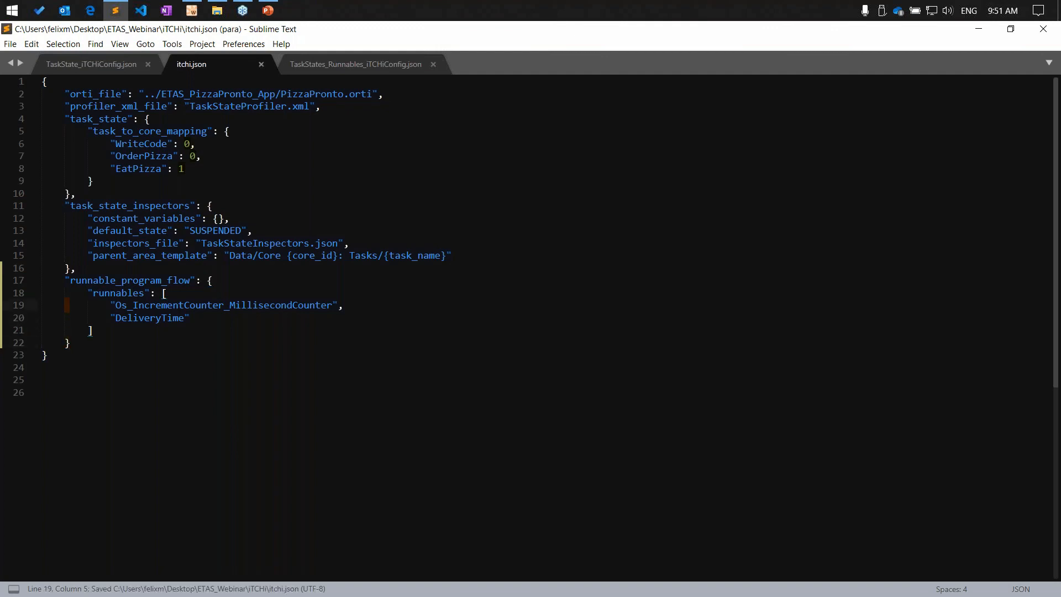
Open PowerShell in the iTCHi folder and run .\itchi-bin.exe --task_state_complex_expression --runnable_program_flow.
left_click(217, 10)
right_click(340, 391)
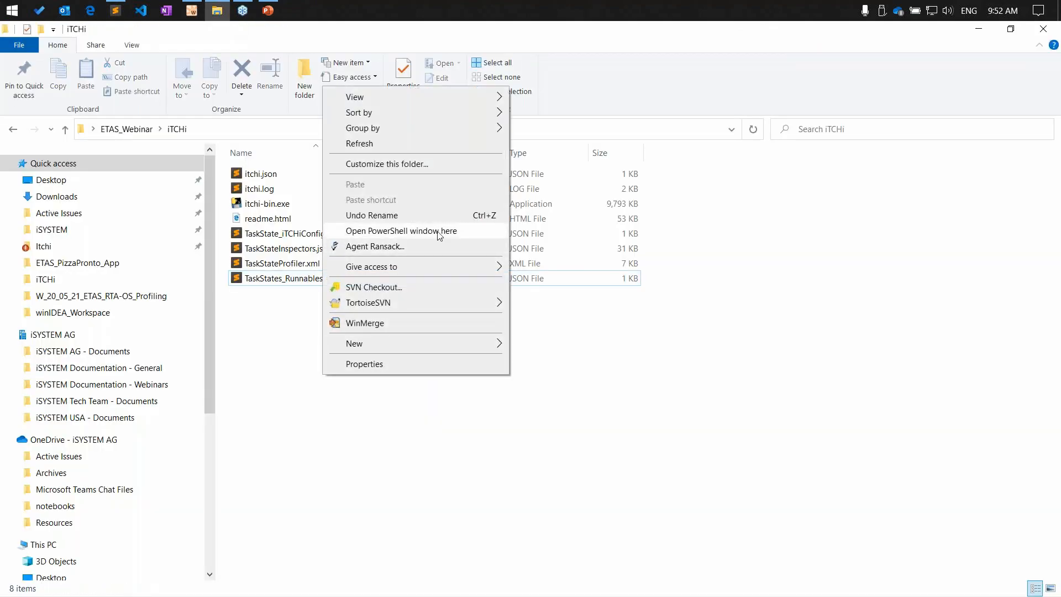
left_click(387, 231)
type(".\\itchi-bin.exe --task_state_complex_expression")
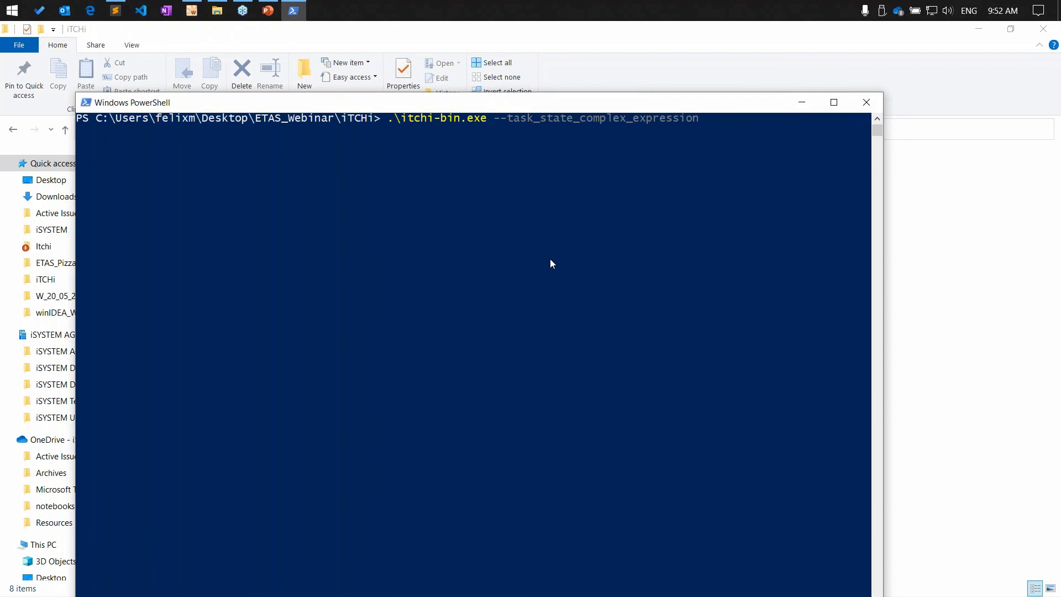
type(" --runnable_program_flow")
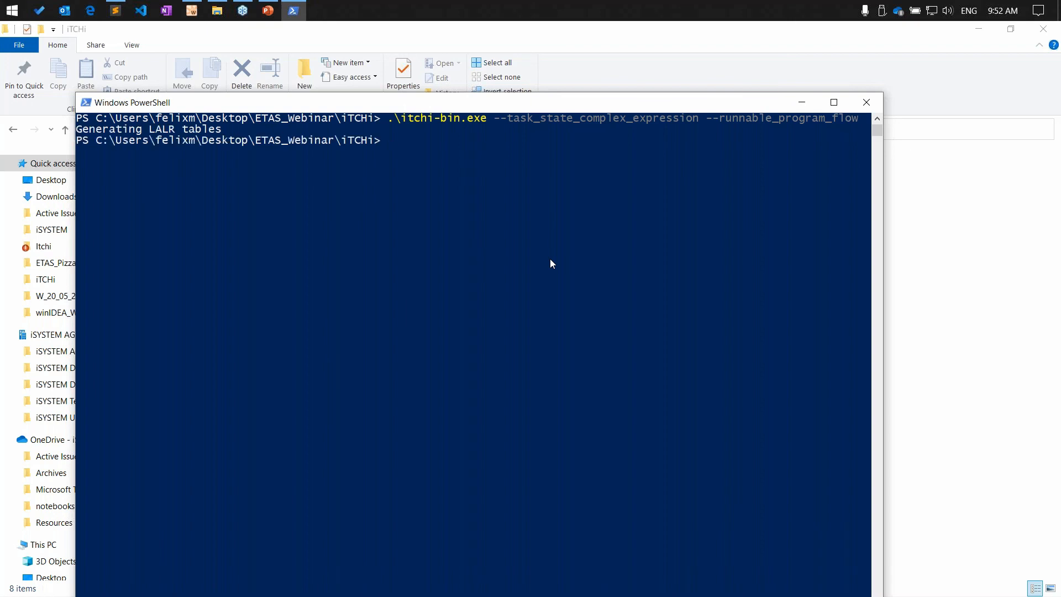
Check the regenerated TaskStateProfiler.xml and TaskStateInspectors.json files in the iTCHi folder.
left_click(946, 439)
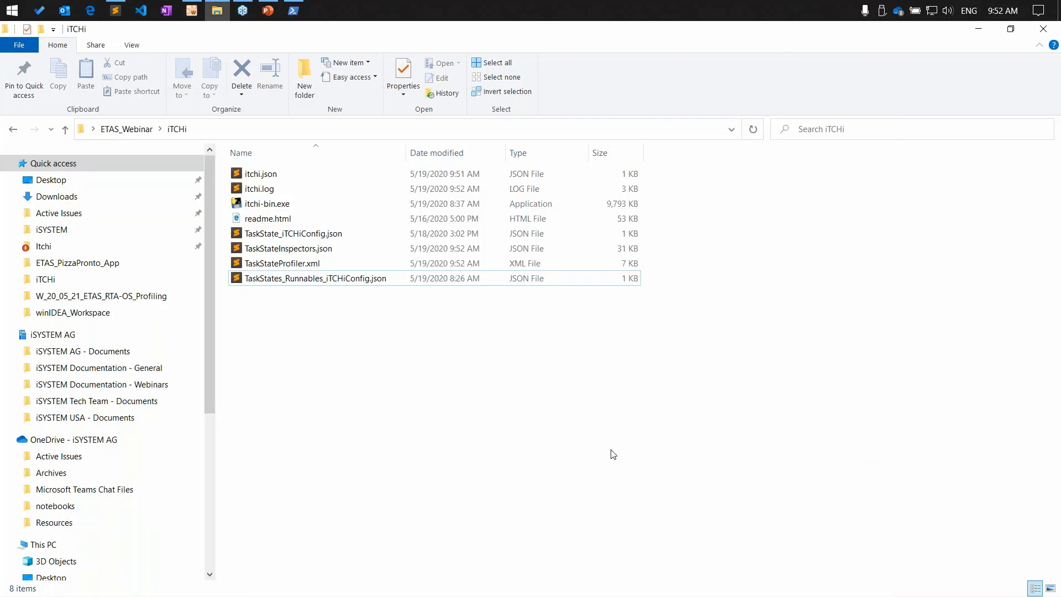
left_click(320, 268)
left_click(304, 254, "ctrl")
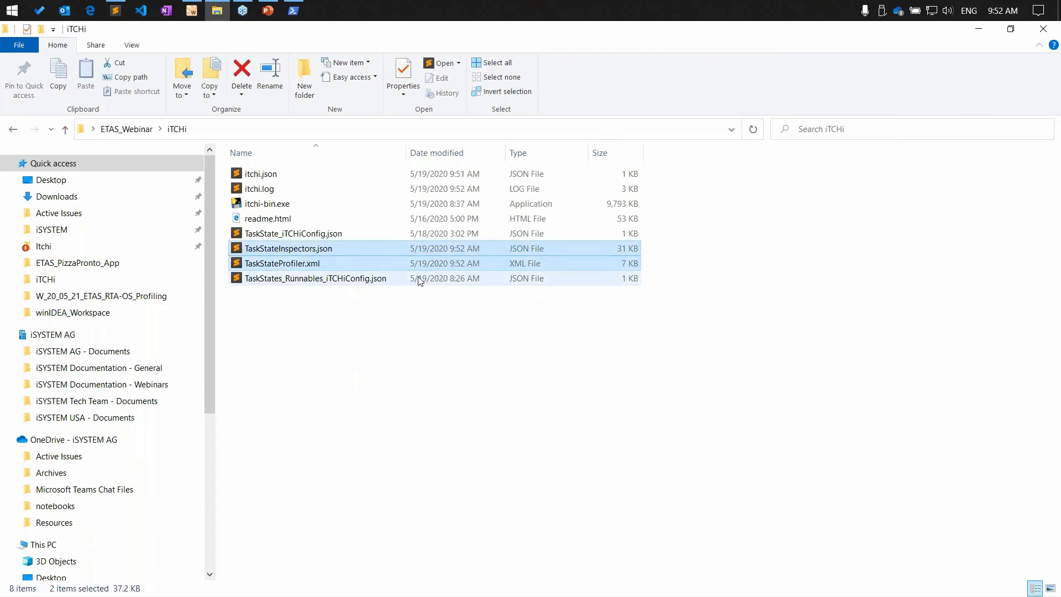
Switch to winIDEA and reinitialize the debug session with the target.
left_click(192, 10)
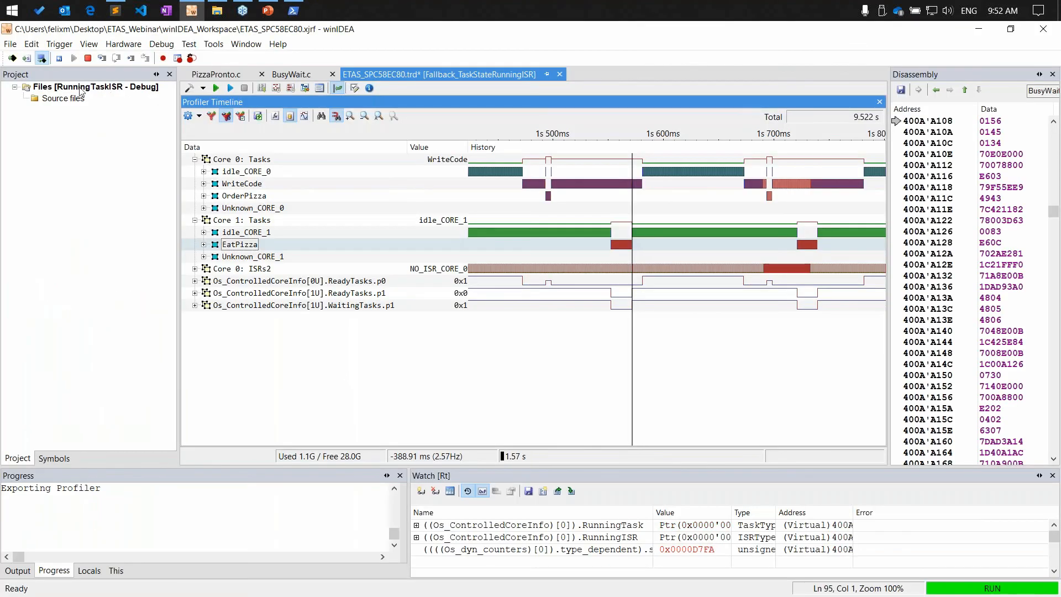
left_click(27, 60)
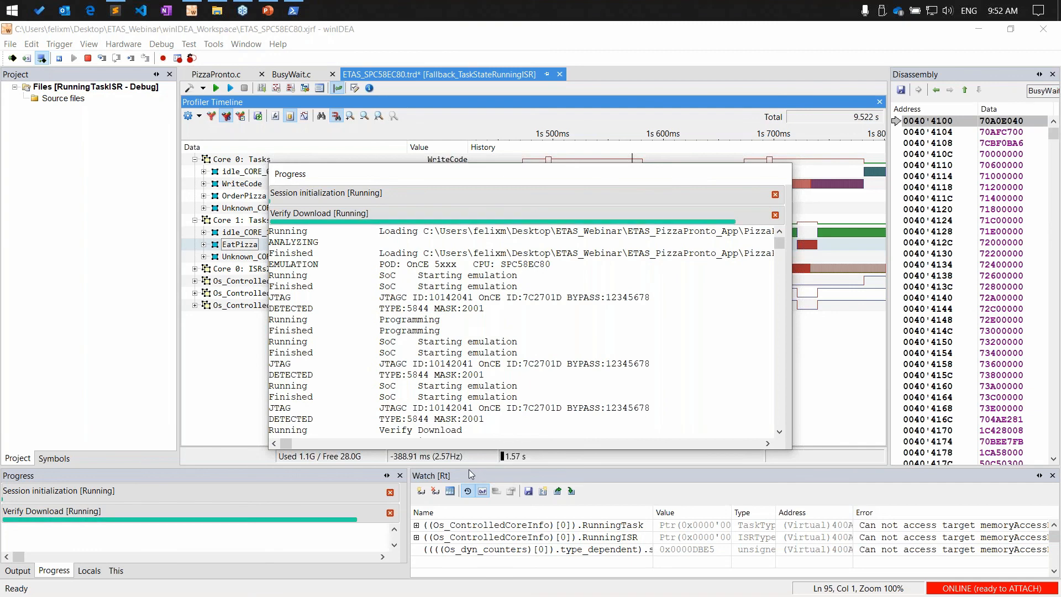
left_click(105, 43)
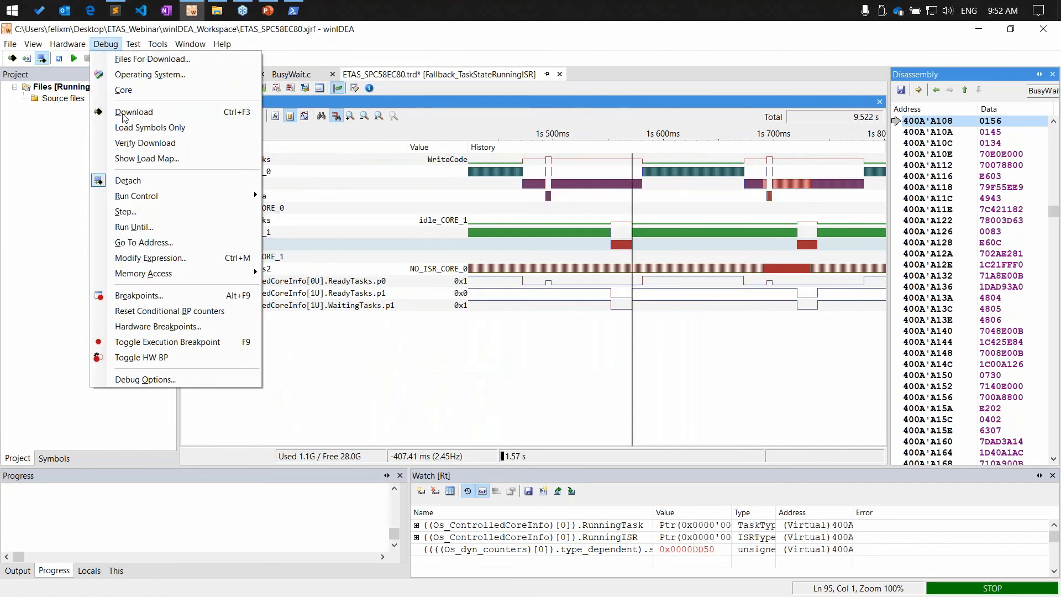
left_click(468, 387)
left_click(218, 150)
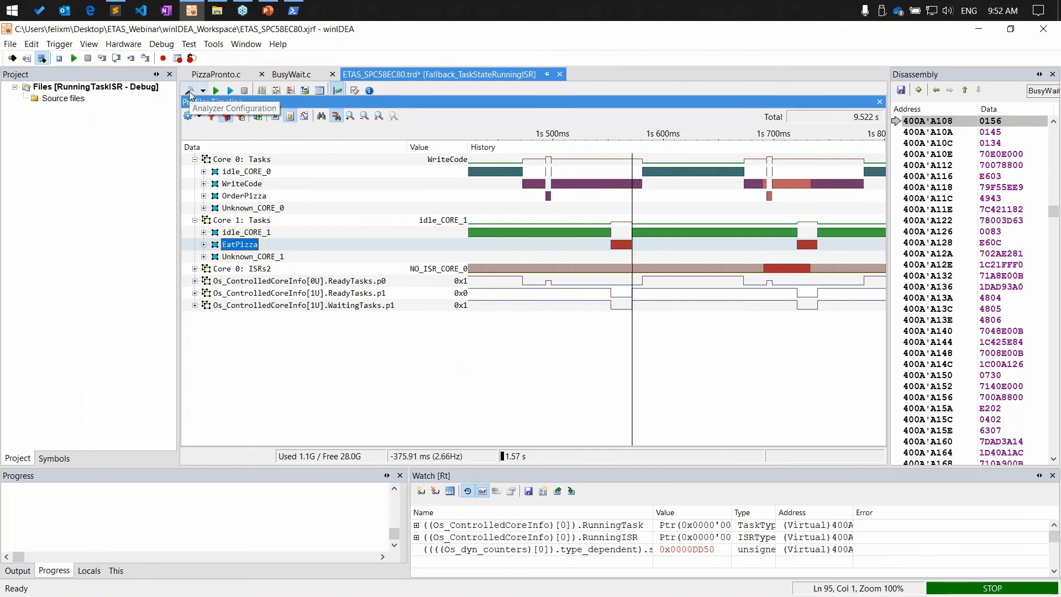
Enable All Cores: Runnables (Program Flow) among the objects to profile in the analyzer's OS setup.
left_click(191, 93)
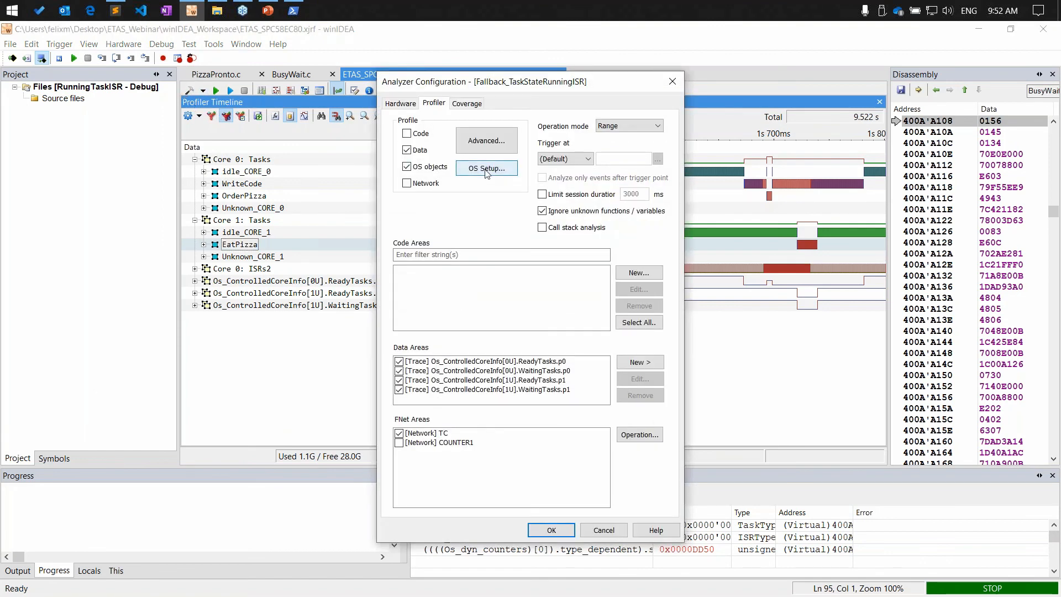
left_click(486, 170)
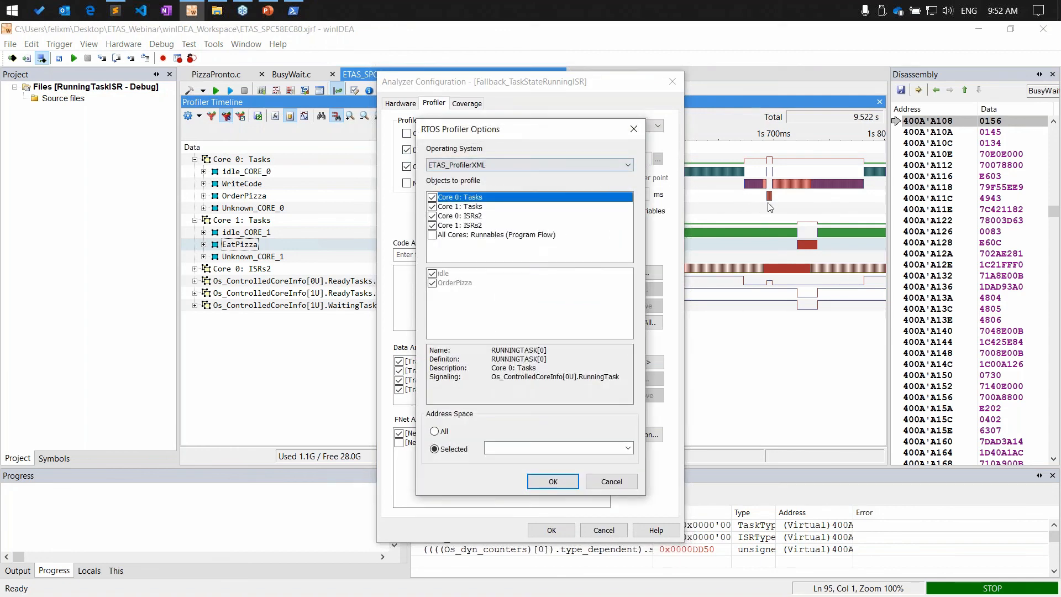
left_click(463, 235)
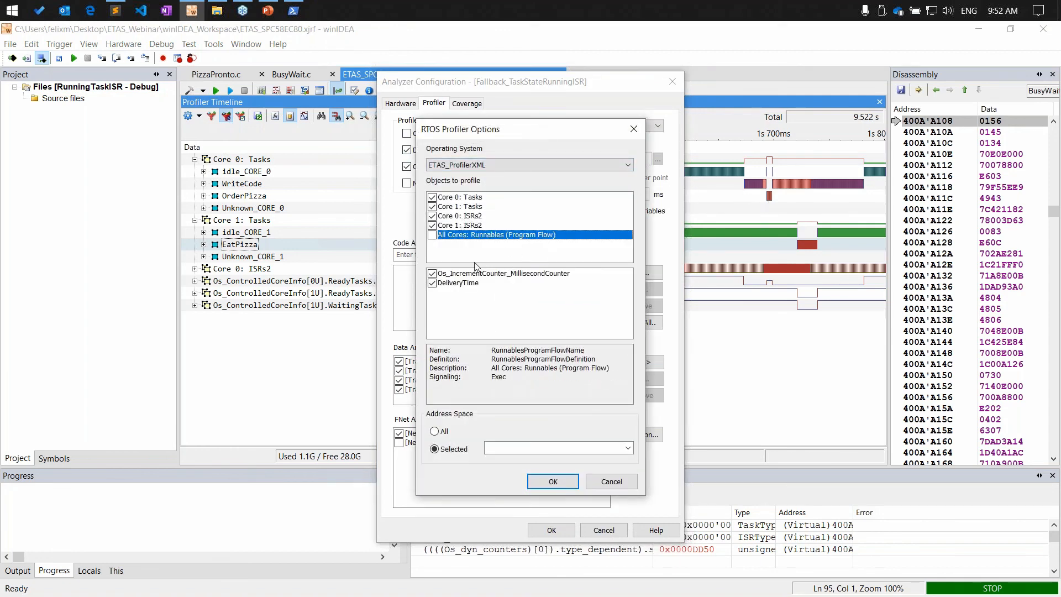
left_click(431, 236)
left_click(480, 284)
left_click(467, 274)
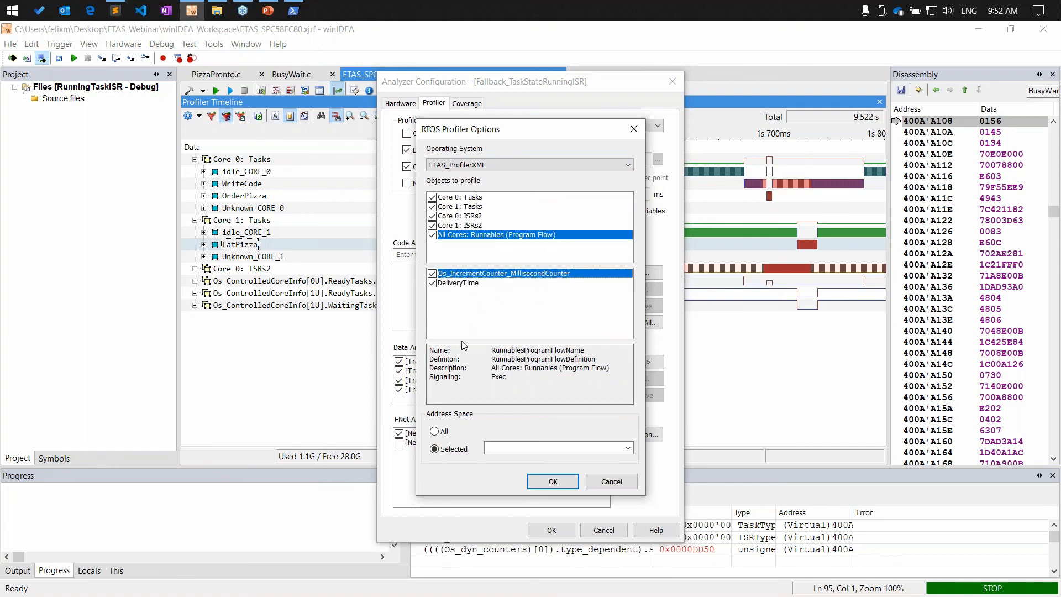
left_click(550, 482)
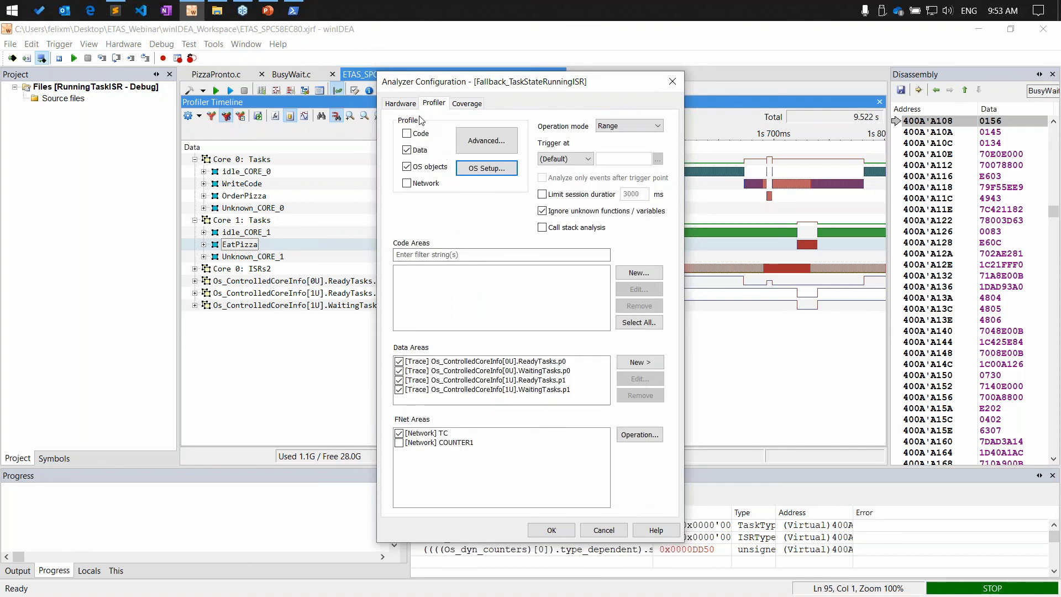
Enable program trace recording for both CPU0 and CPU2 in the manual trigger configuration and accept the analyzer settings.
left_click(400, 103)
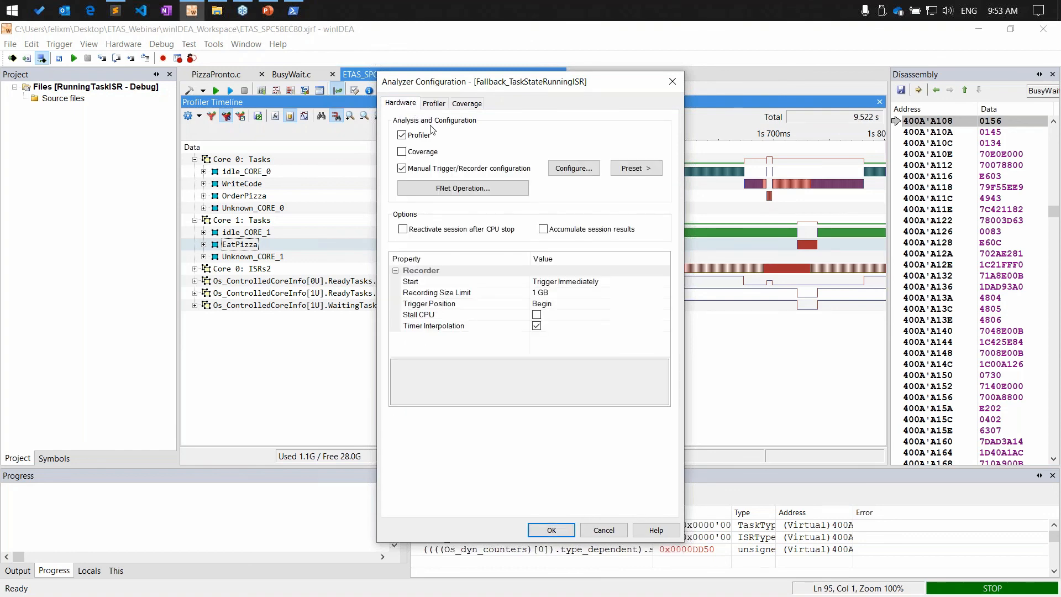
left_click(565, 170)
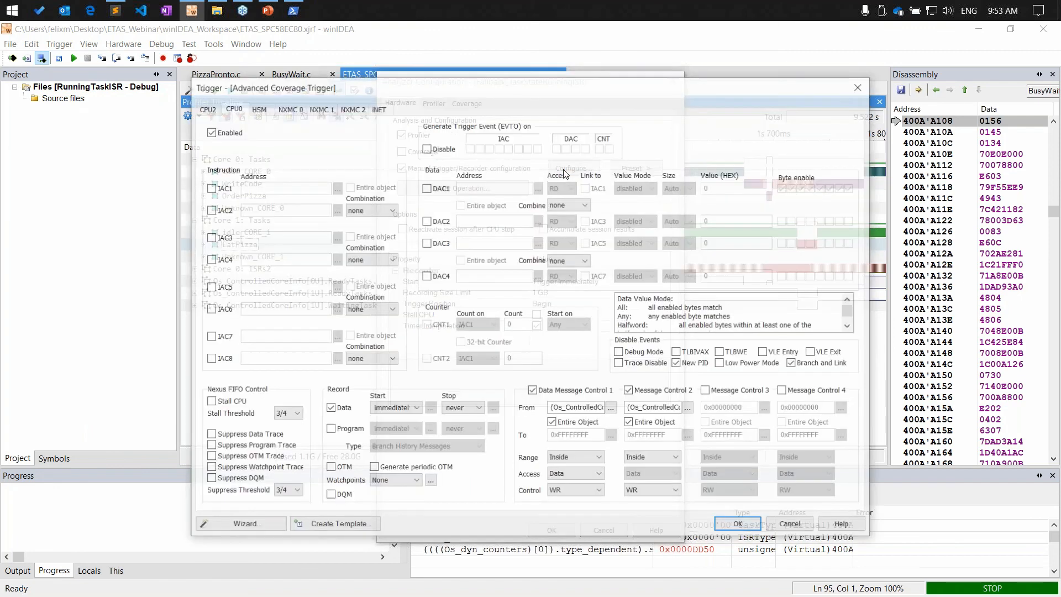
left_click(359, 431)
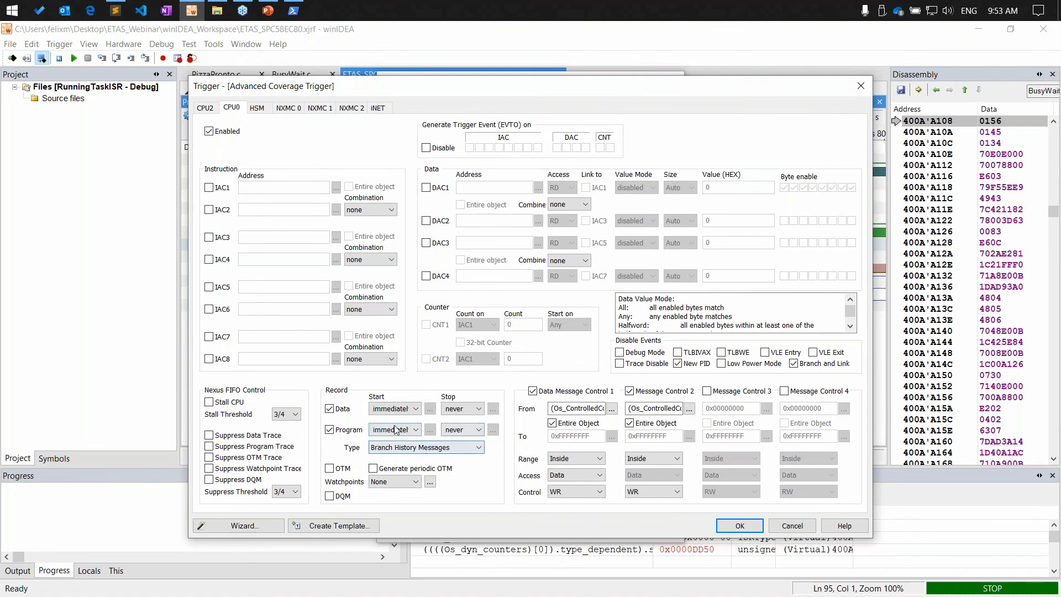
left_click(202, 108)
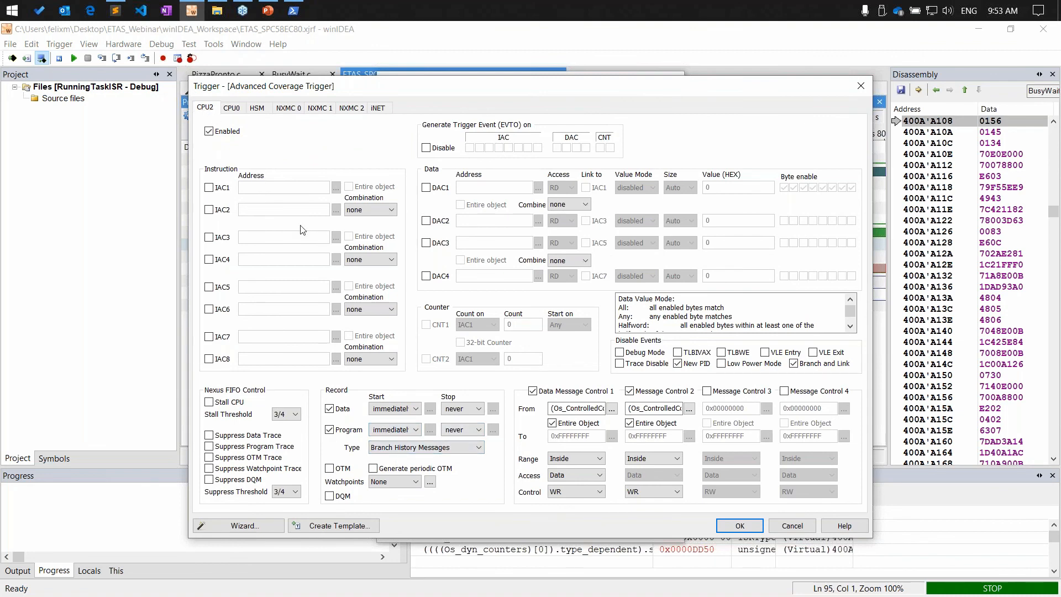
left_click(350, 430)
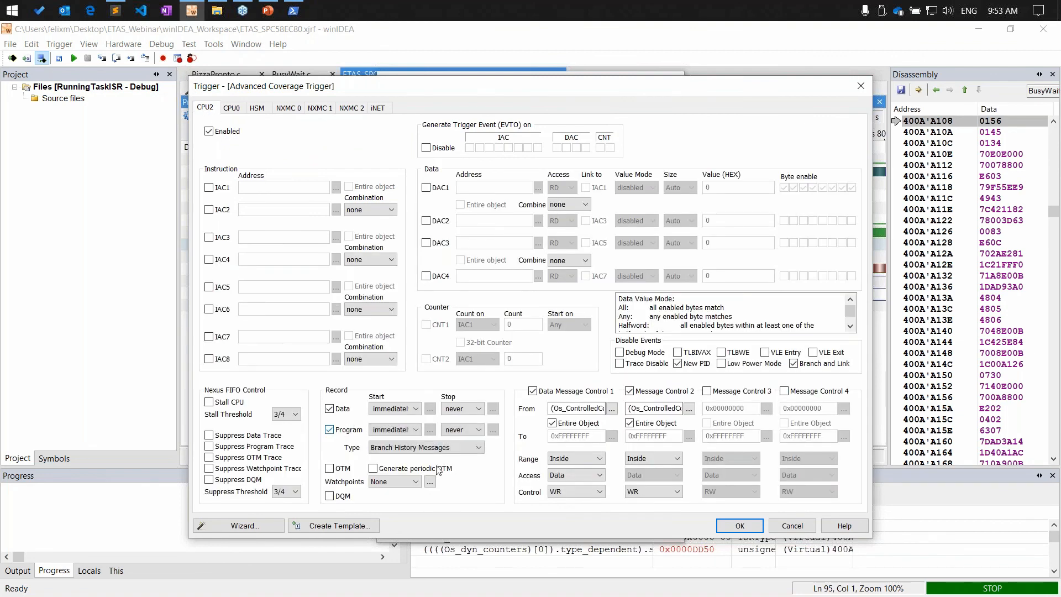
left_click(727, 528)
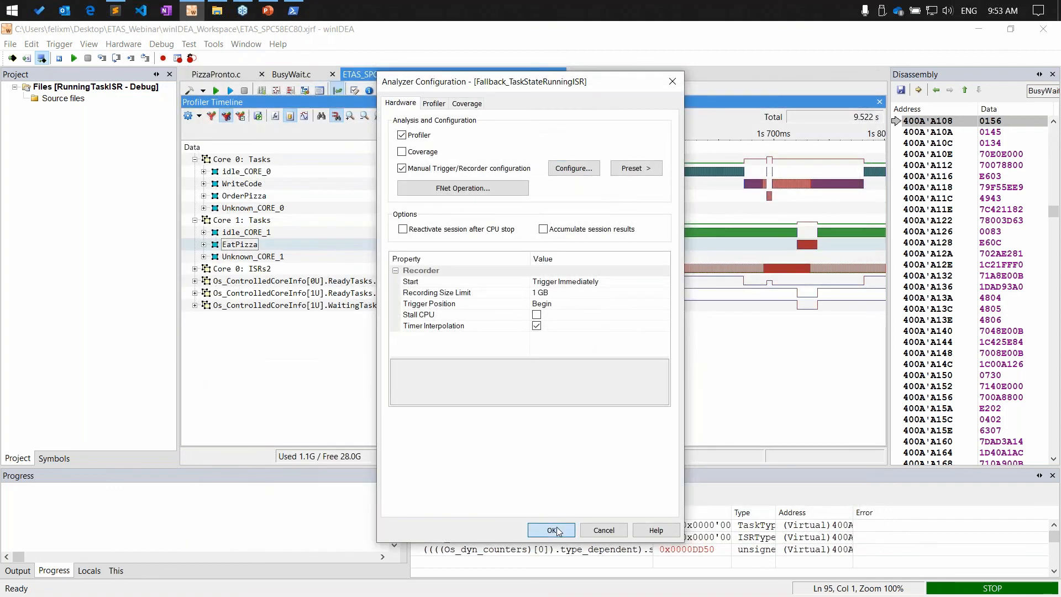
left_click(547, 530)
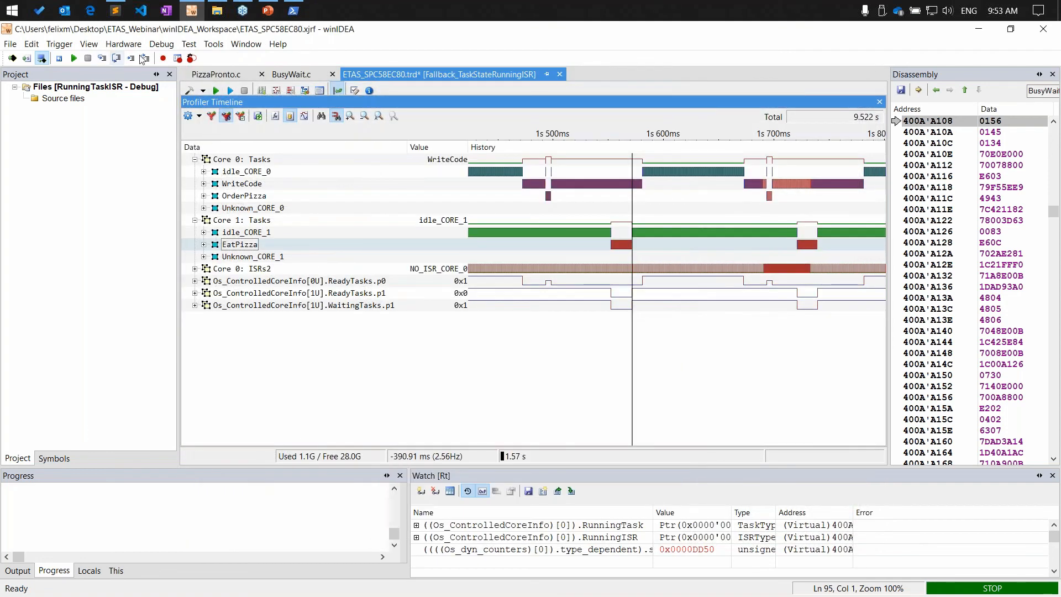
Run the target, record a new profiler session with the program flow trace, and stop the recording.
left_click(74, 58)
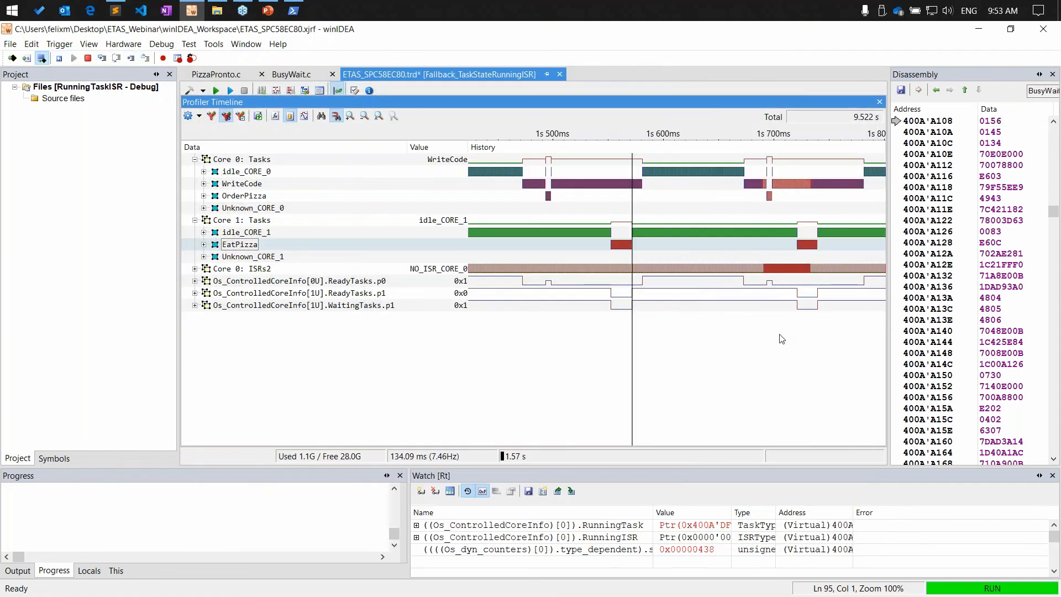
left_click(225, 117)
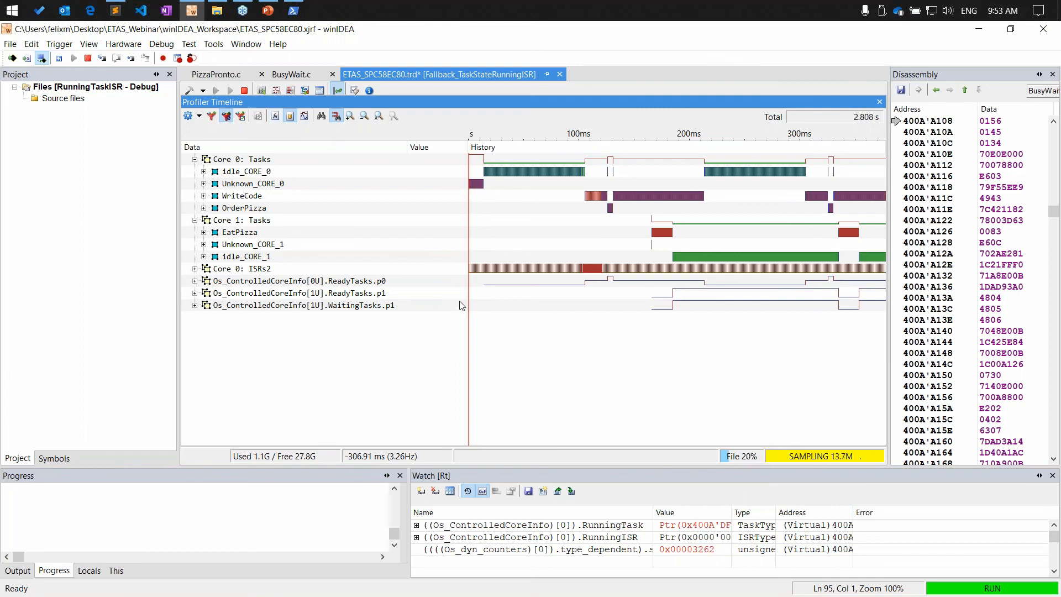
left_click(243, 91)
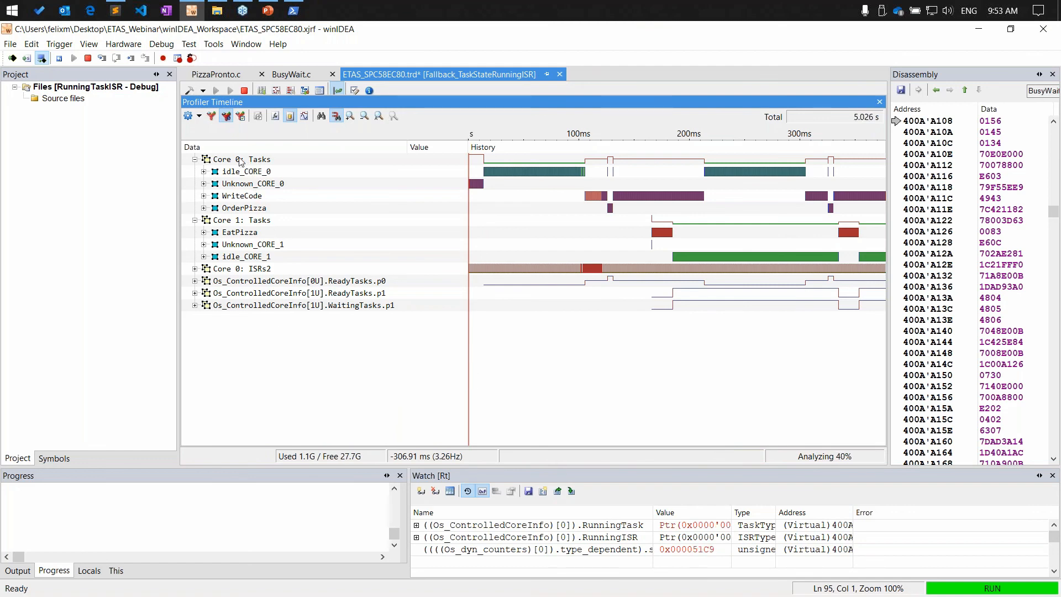
Show areas with no activity in the Profiler Timeline and expand All Cores: Runnables (Program Flow) to inspect its runnables.
left_click(226, 119)
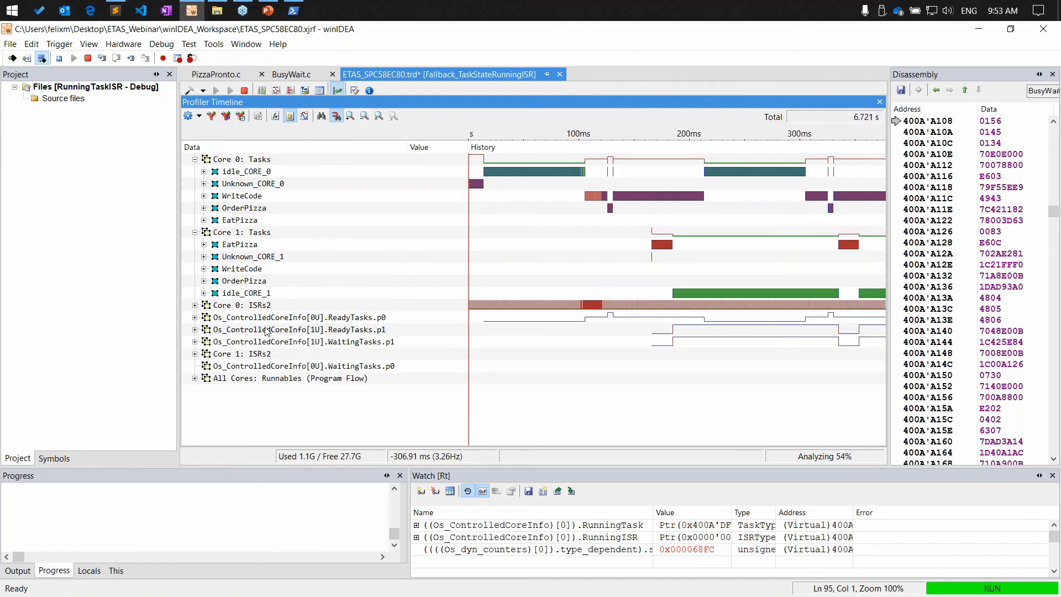
left_click(262, 380)
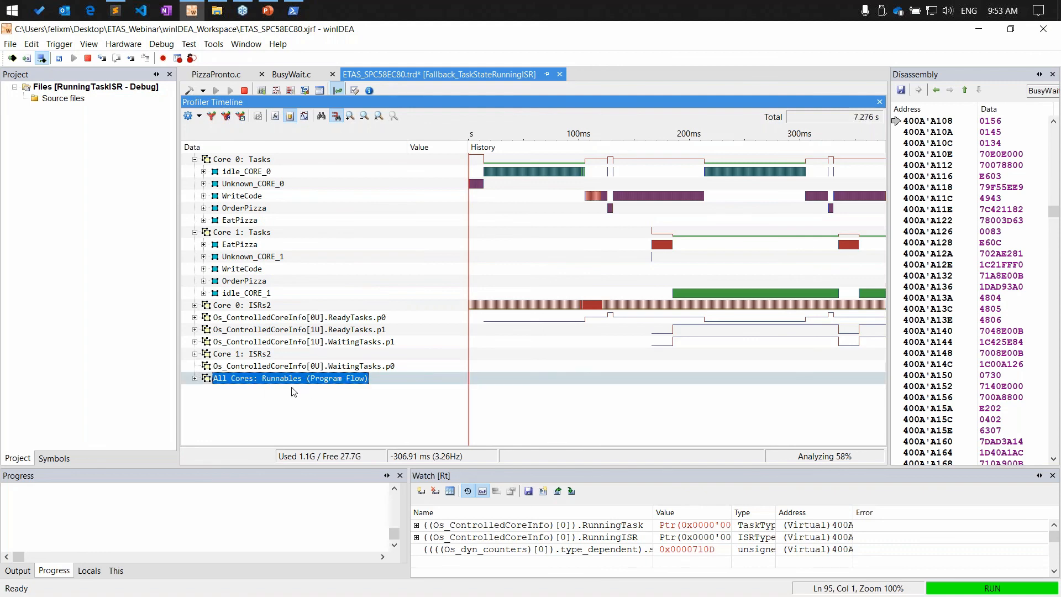
left_click(195, 379)
scroll(622, 414, "up", 3)
scroll(575, 420, "up", 8)
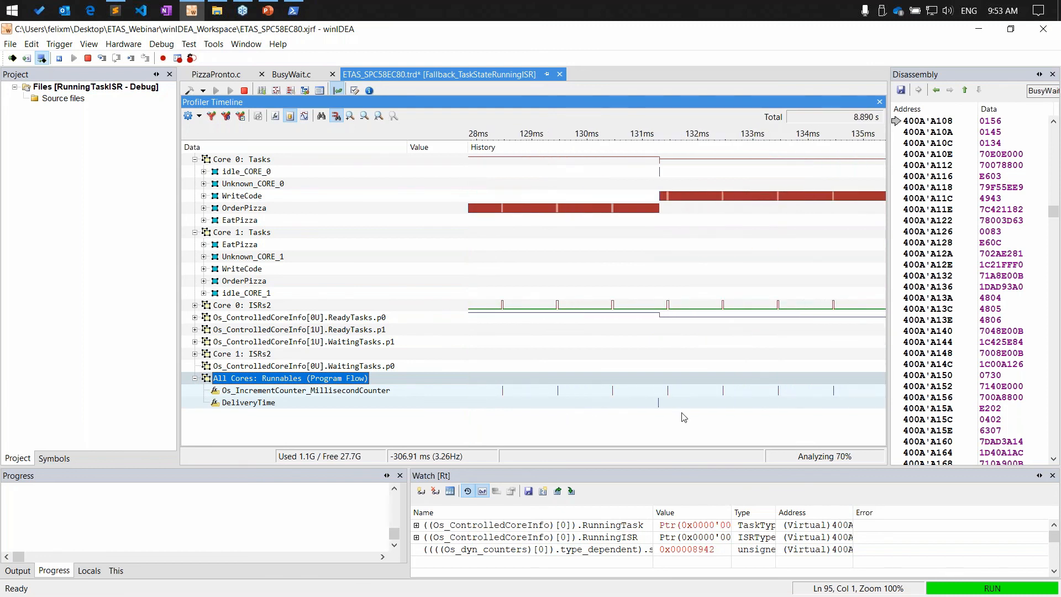
scroll(594, 422, "down", 3)
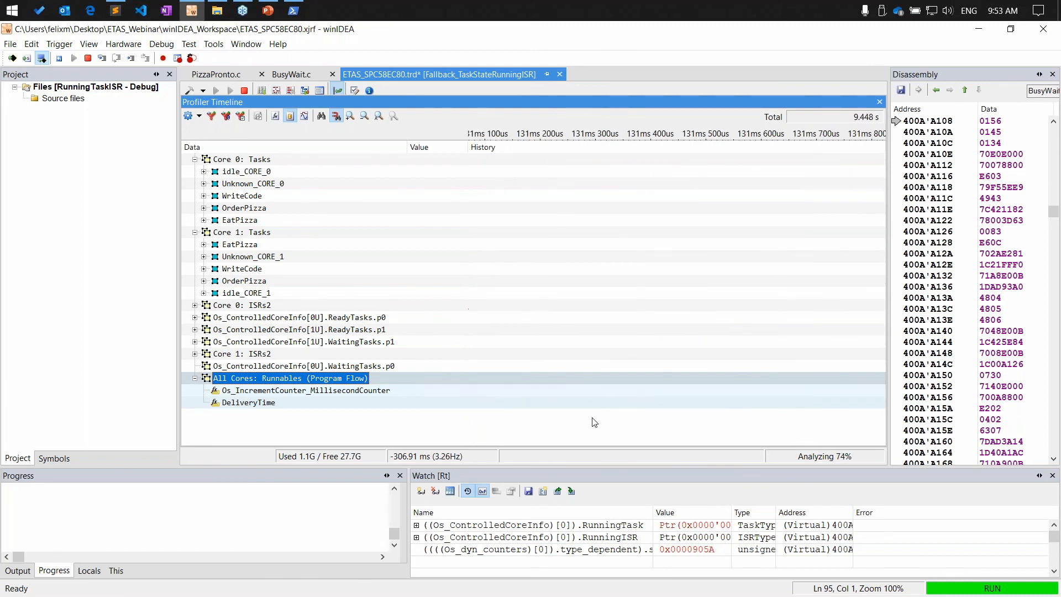
scroll(596, 423, "down", 1)
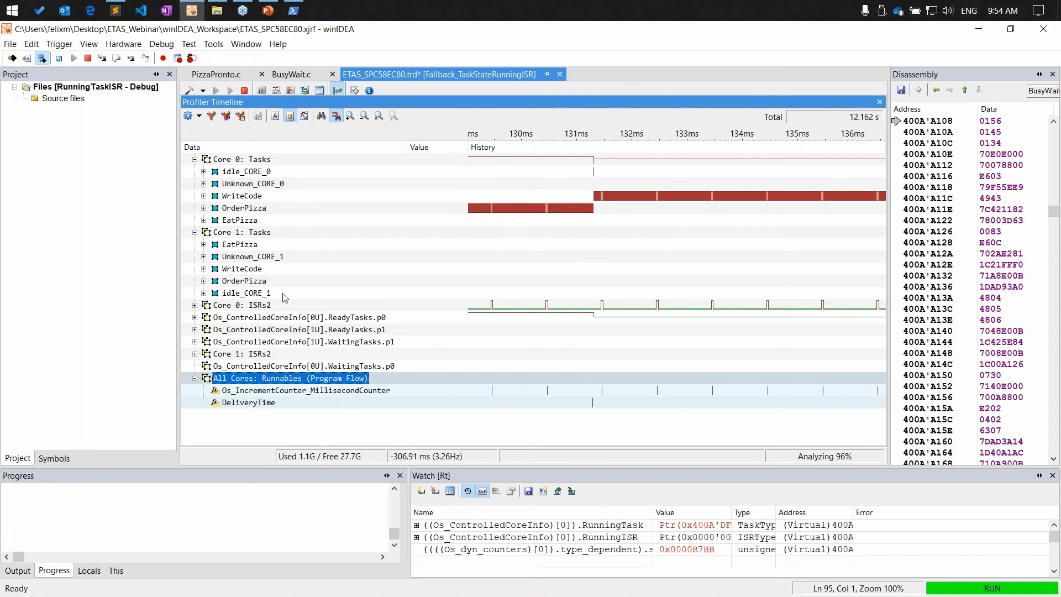
Collapse the Core 0 and Core 1 task groups and export the profiler trace as BTF to test.btf.
left_click(194, 233)
left_click(195, 159)
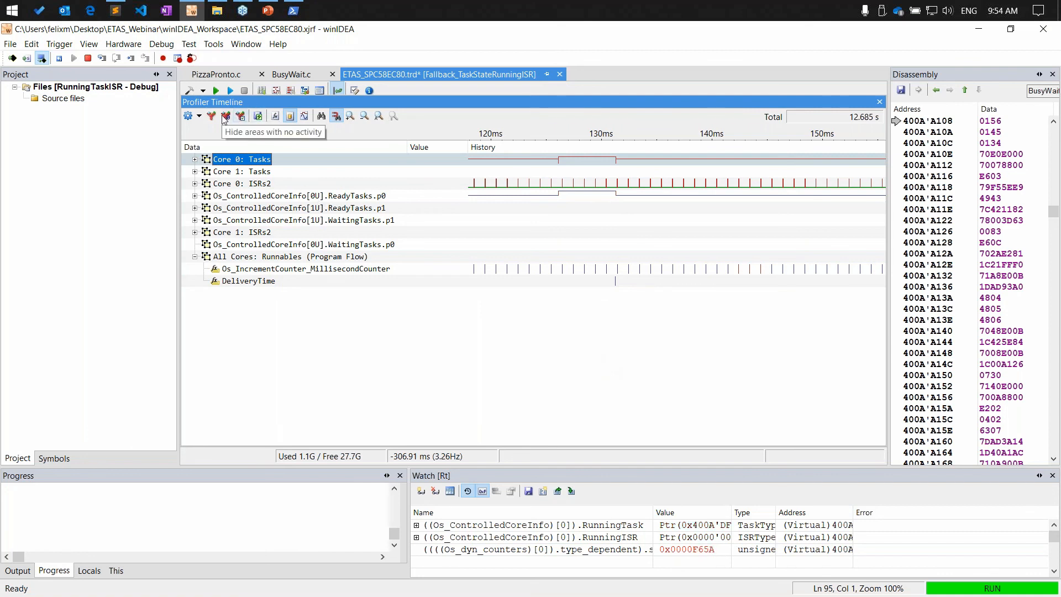
left_click(258, 117)
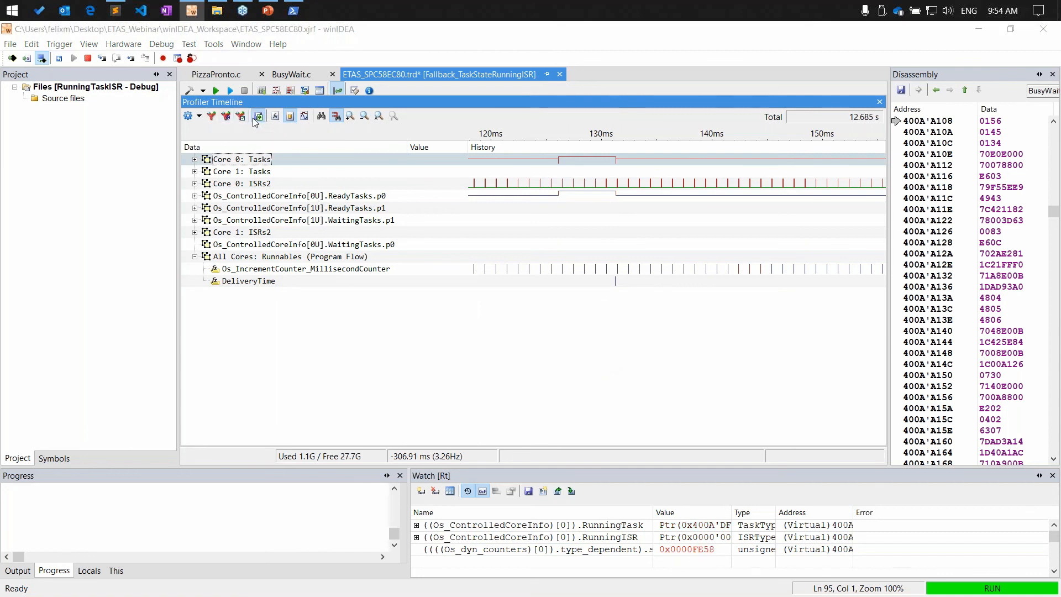
left_click(589, 410)
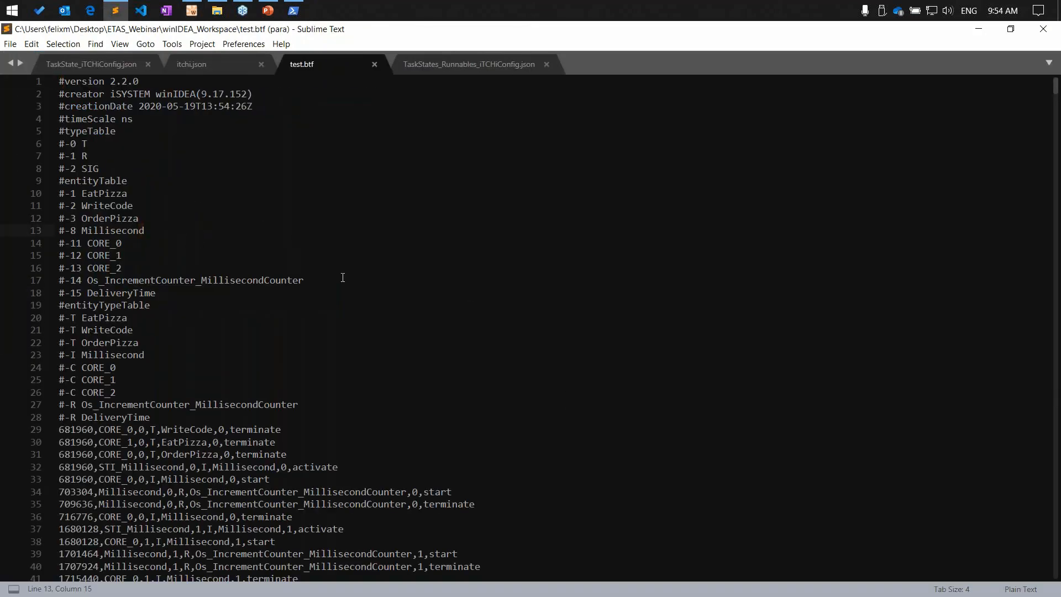
Examine the entity table and entity type table entries for Os_IncrementCounter_MillisecondCounter in test.btf.
double_click(178, 283)
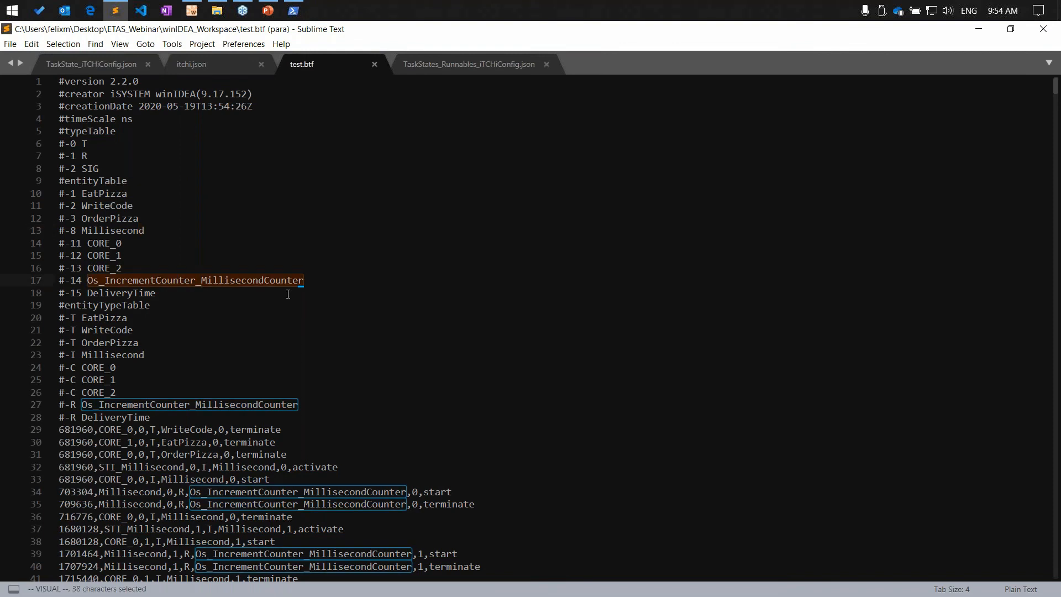
key("j")
key("j")
key("j")
key("j")
key("j")
key("j")
key("j")
key("j")
key("j")
key("j")
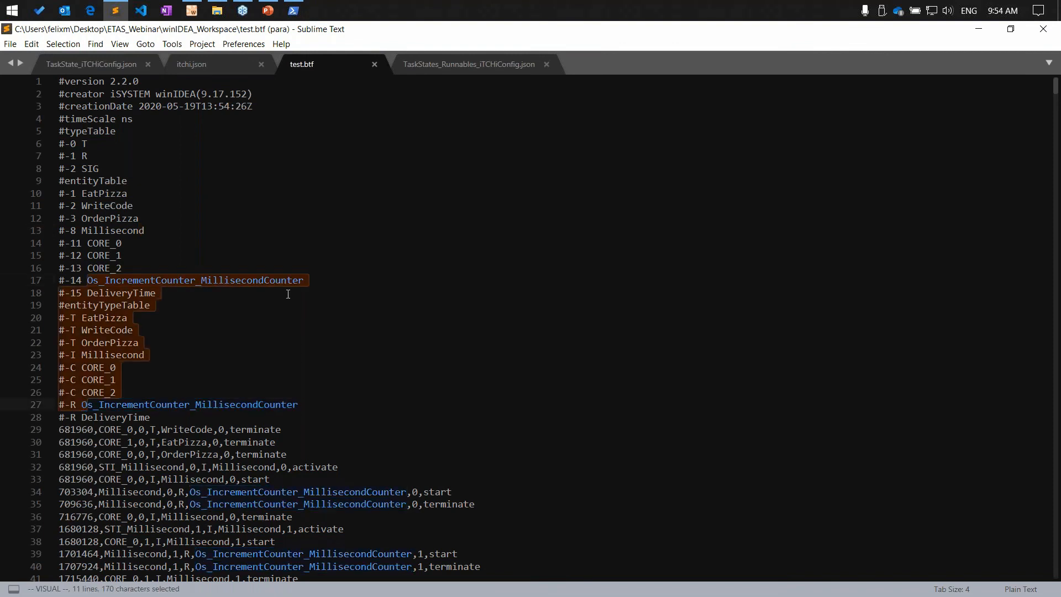
key("Escape")
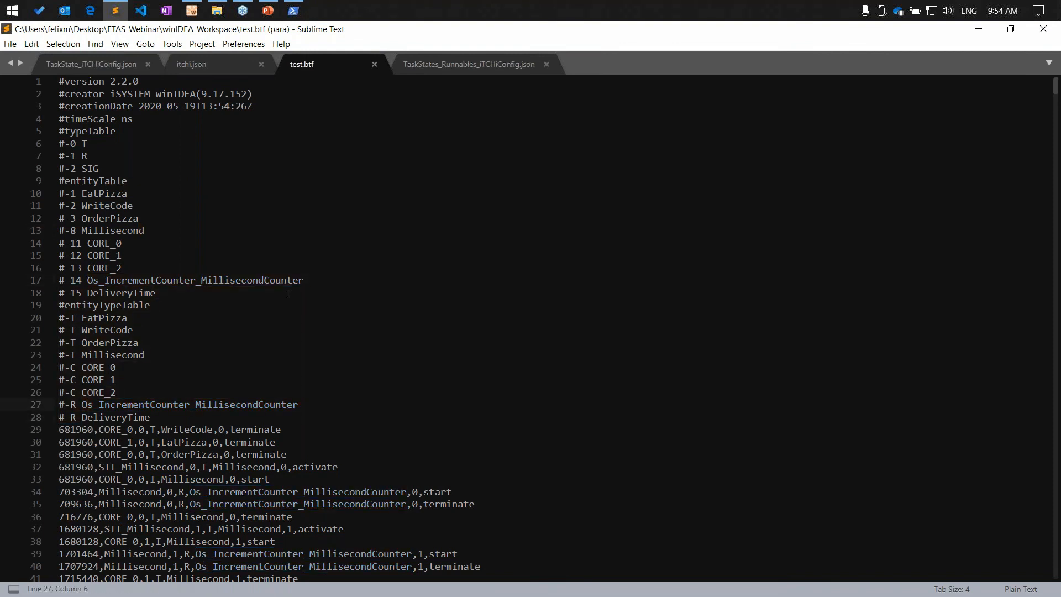
Step through the start and terminate events of Os_IncrementCounter_MillisecondCounter in test.btf.
double_click(175, 280)
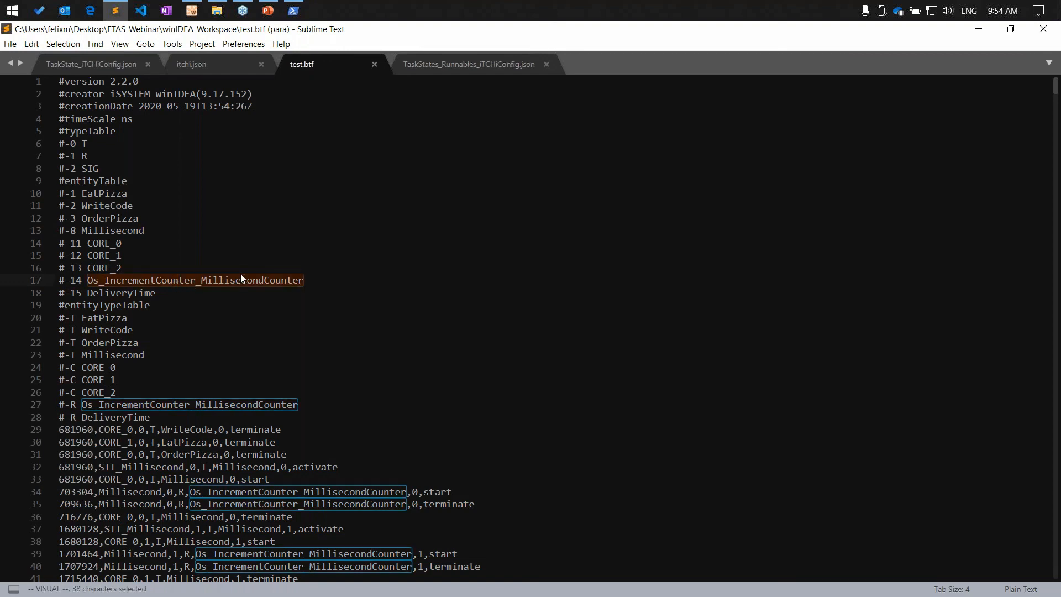
key("h")
key("n")
key("n")
key("n")
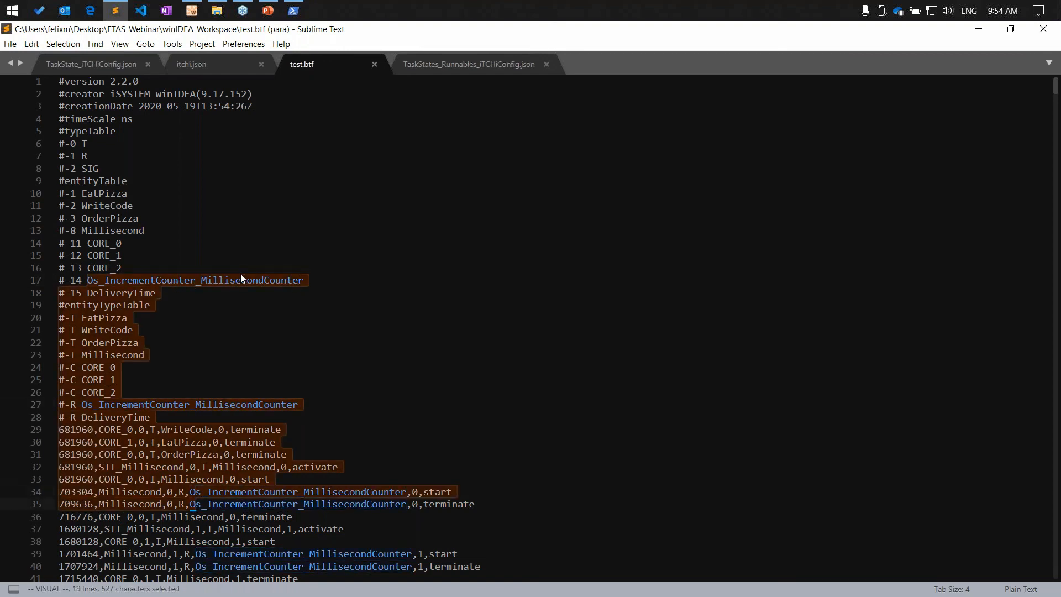
scroll(241, 274, "down", 2)
key("n")
key("n")
key("n")
key("n")
key("n")
key("n")
key("n")
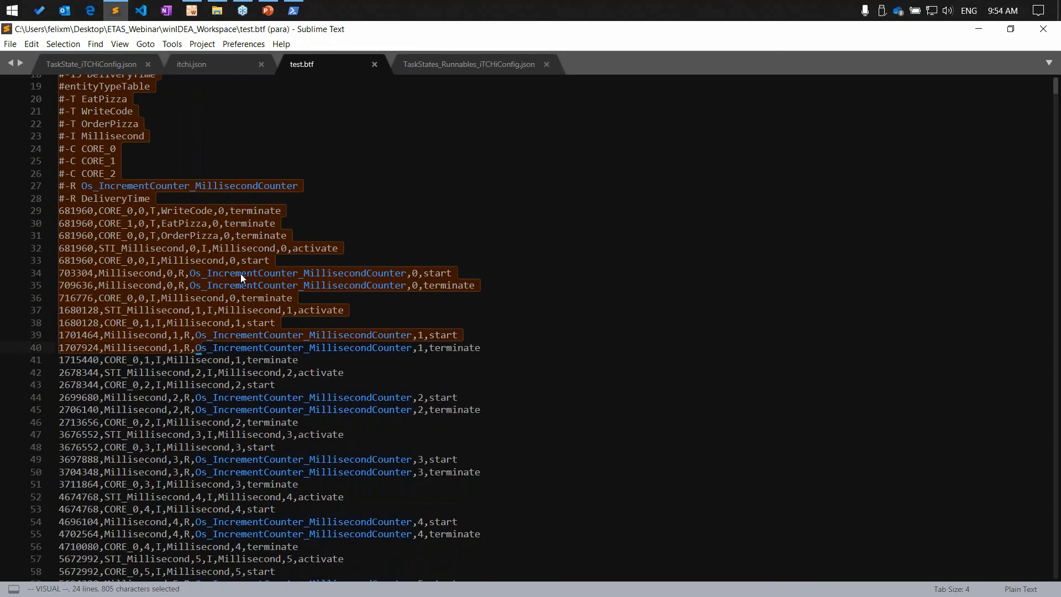
key("n")
key("n")
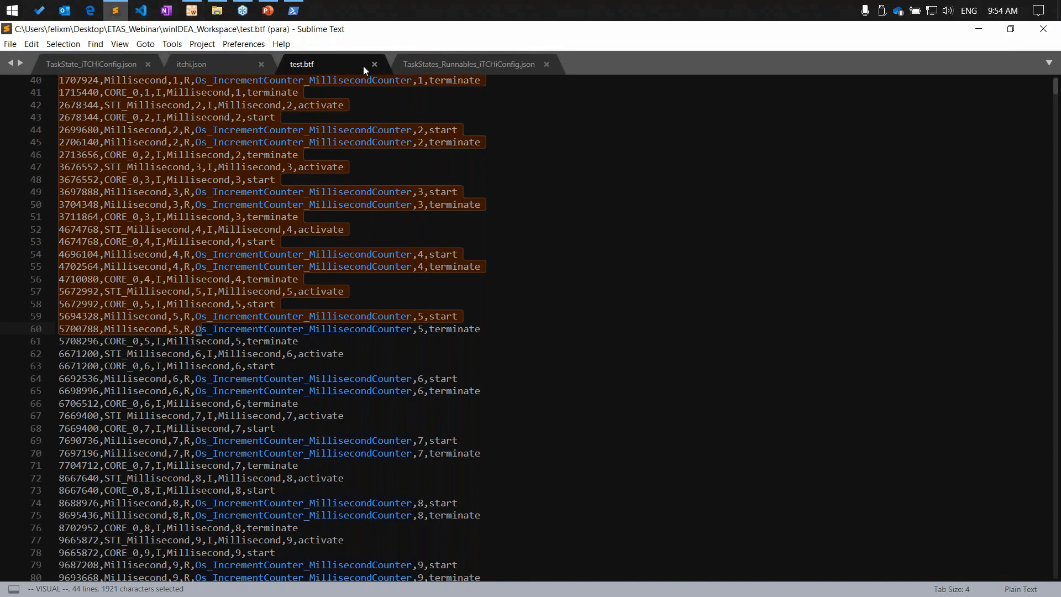
Review the runnable_program_flow section of TaskStates_Runnables_iTCHiConfig.json and locate TaskStateProfiler.xml in the iTCHi folder.
left_click(420, 64)
left_click_drag(215, 343, 42, 293)
left_click(138, 346)
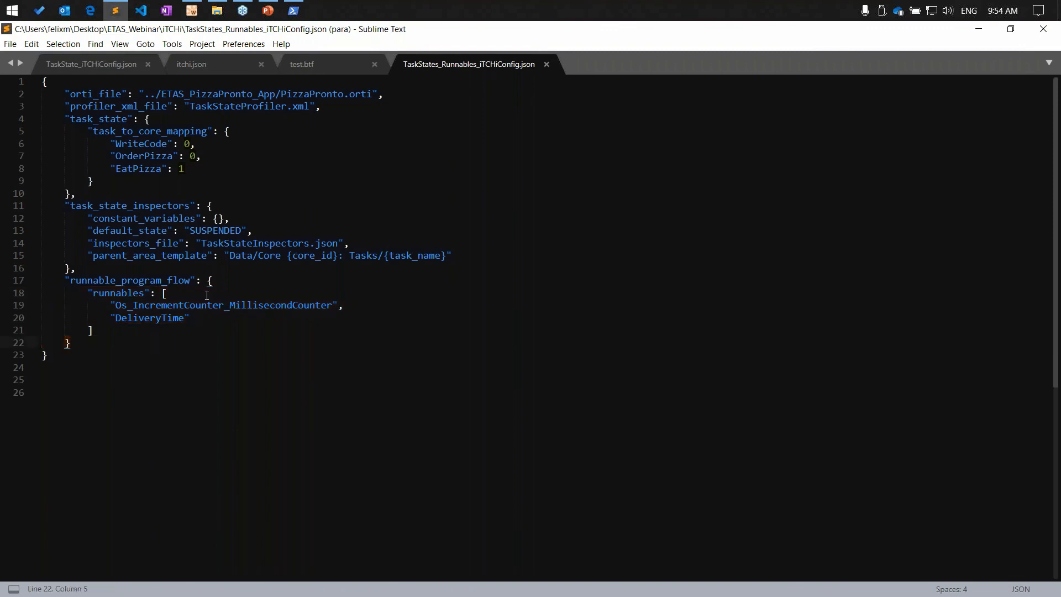
left_click(217, 10)
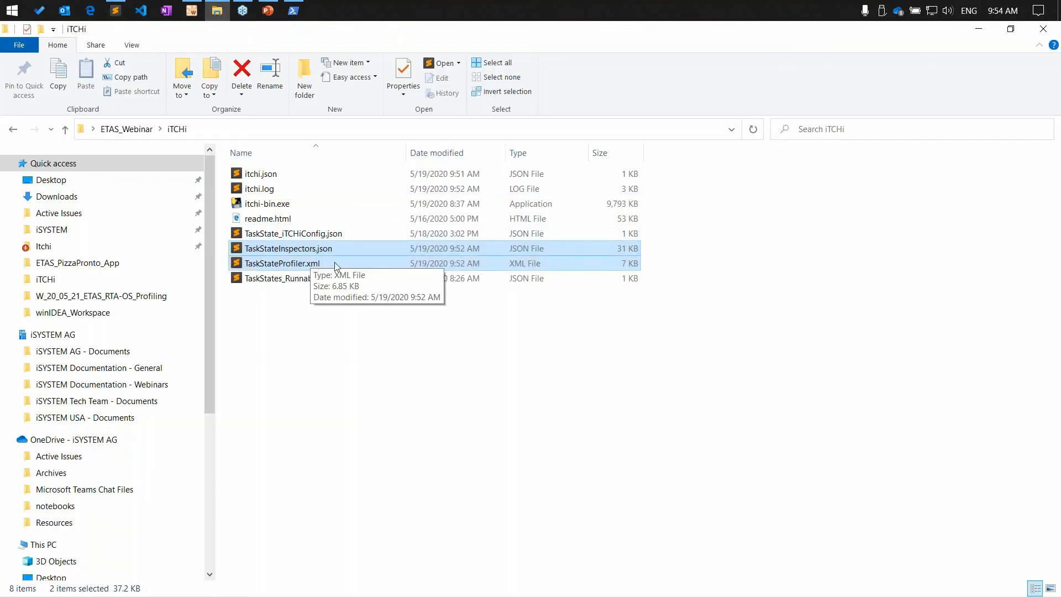
left_click(306, 267)
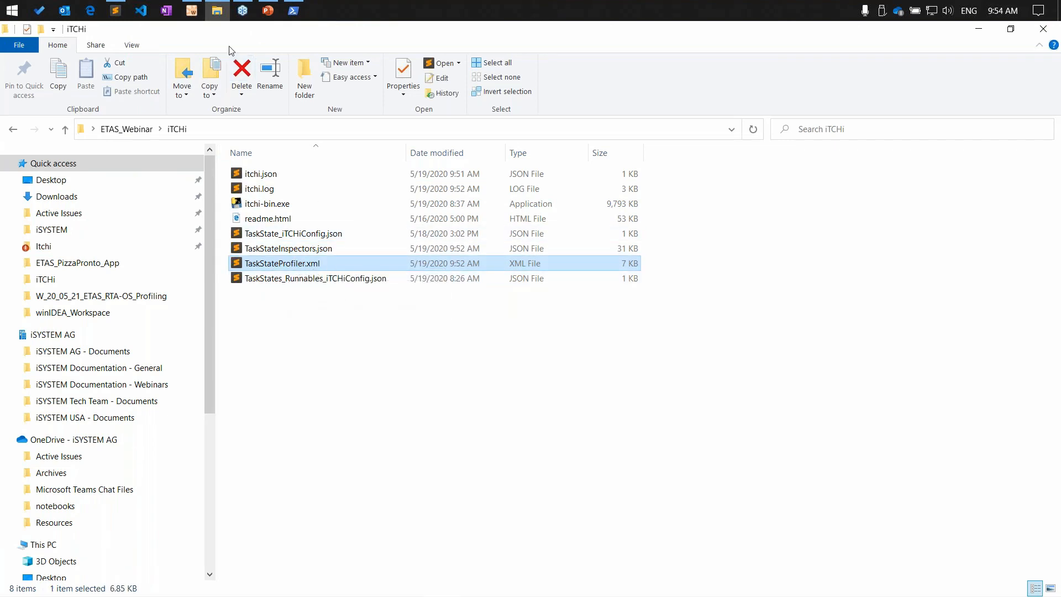
Switch back to winIDEA, show the Code area in the Profiler Timeline, and enable Code profiling in the analyzer configuration.
left_click(193, 12)
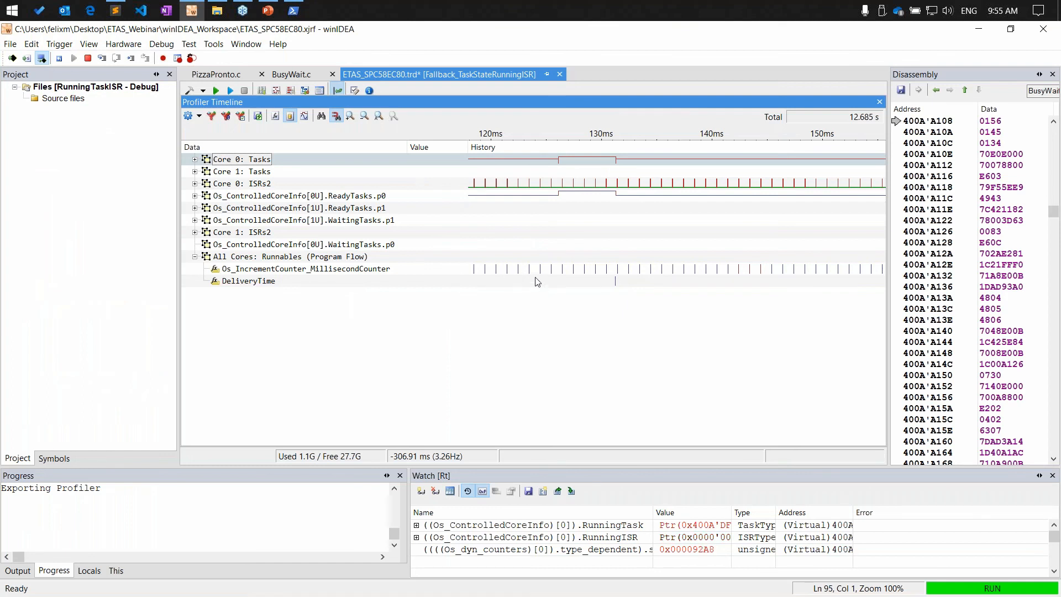
left_click(323, 270)
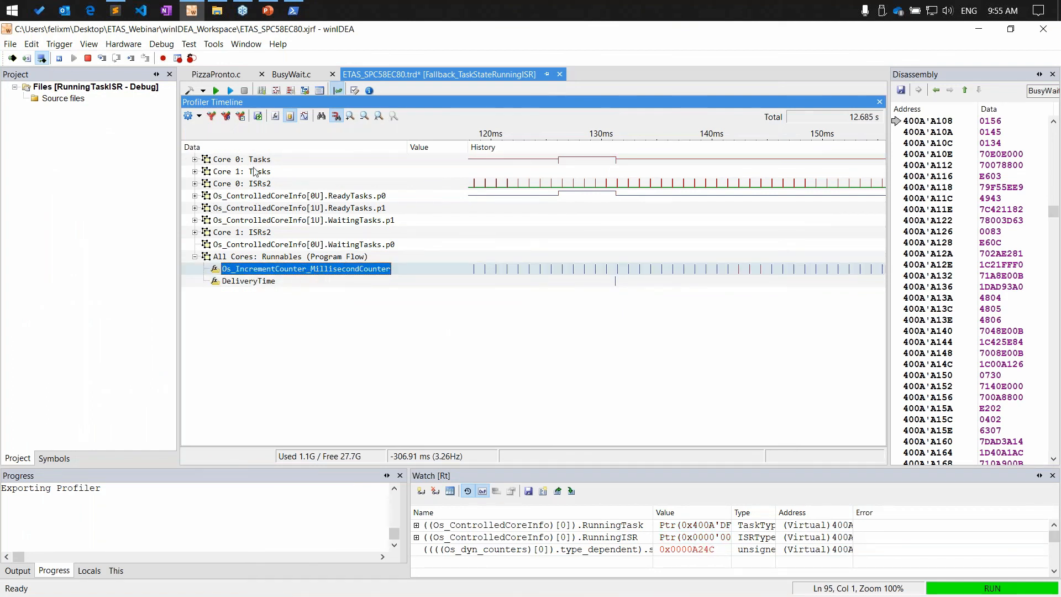
left_click(275, 117)
left_click(193, 91)
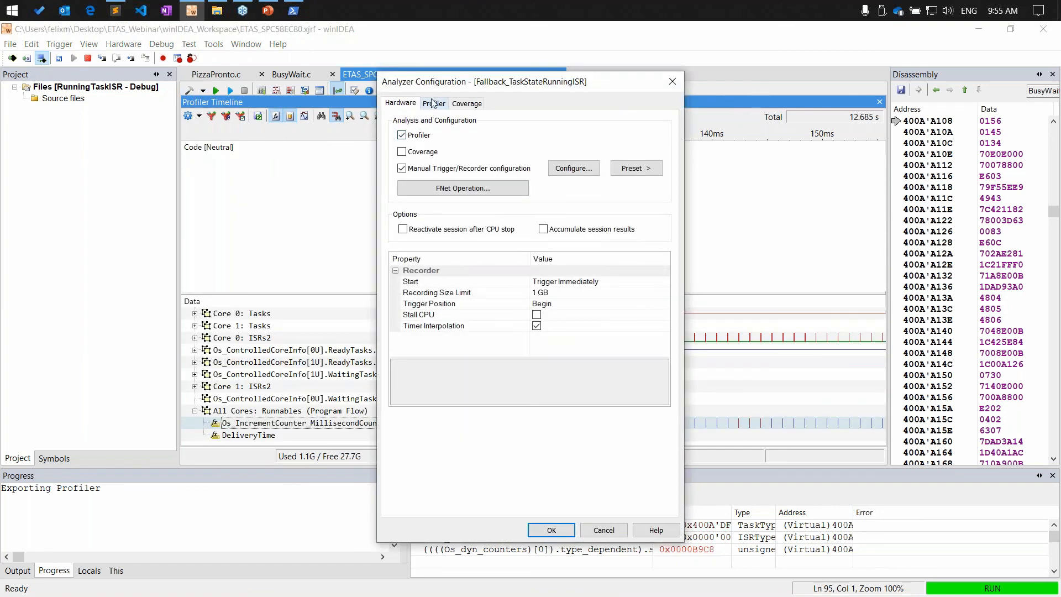
left_click(433, 104)
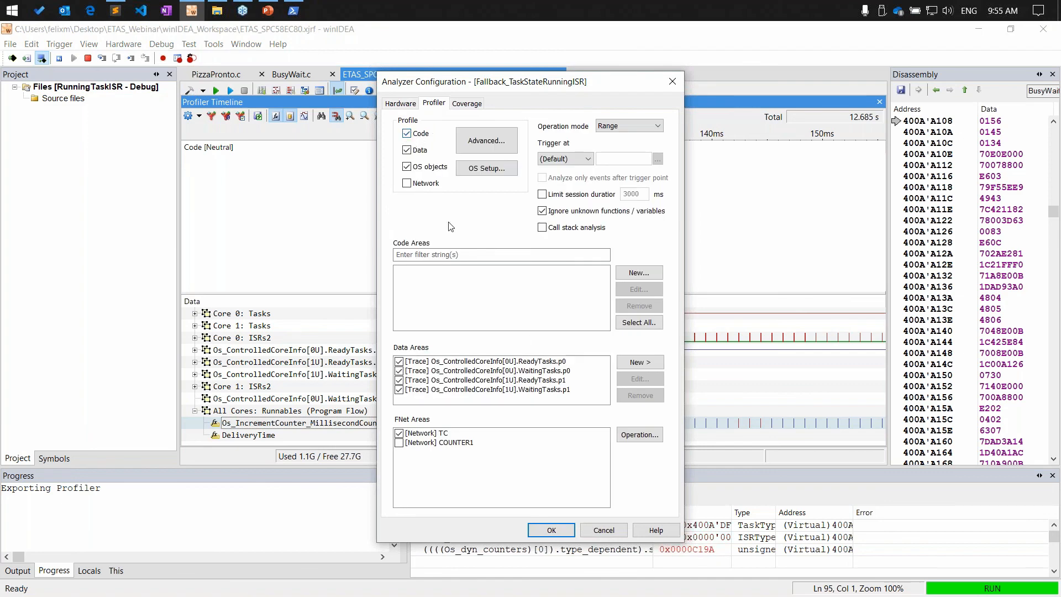
left_click(563, 531)
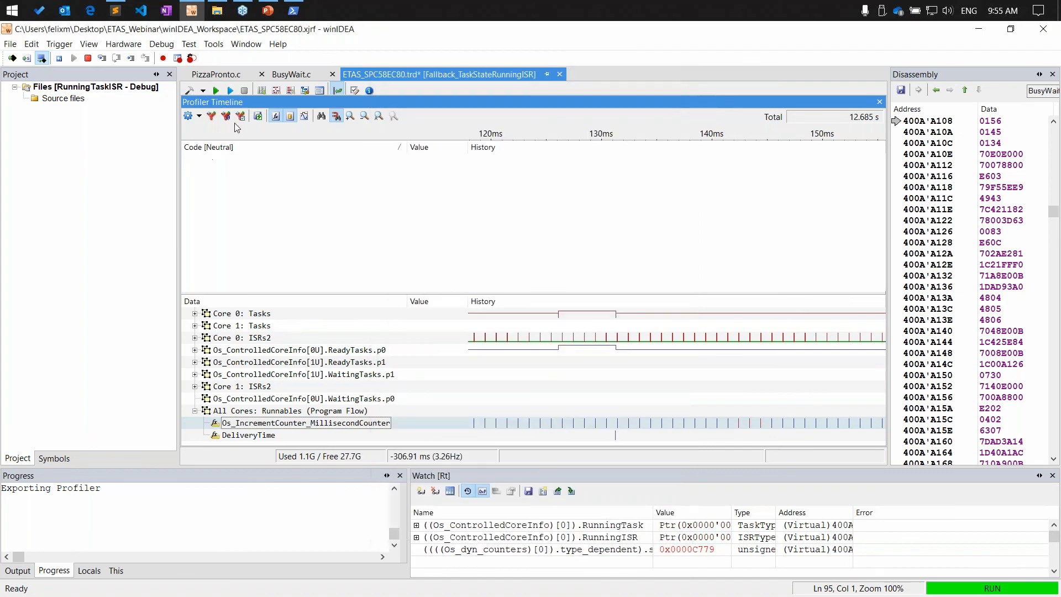
Record a new profiler session including code functions and select the All Cores: Runnables (Program Flow) group.
left_click(230, 91)
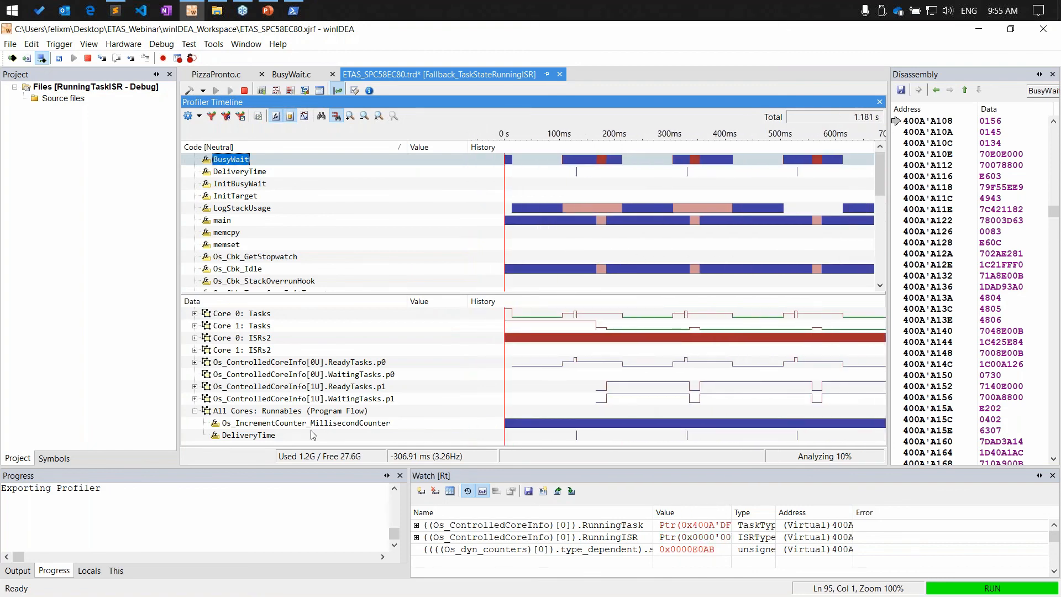
left_click(257, 435)
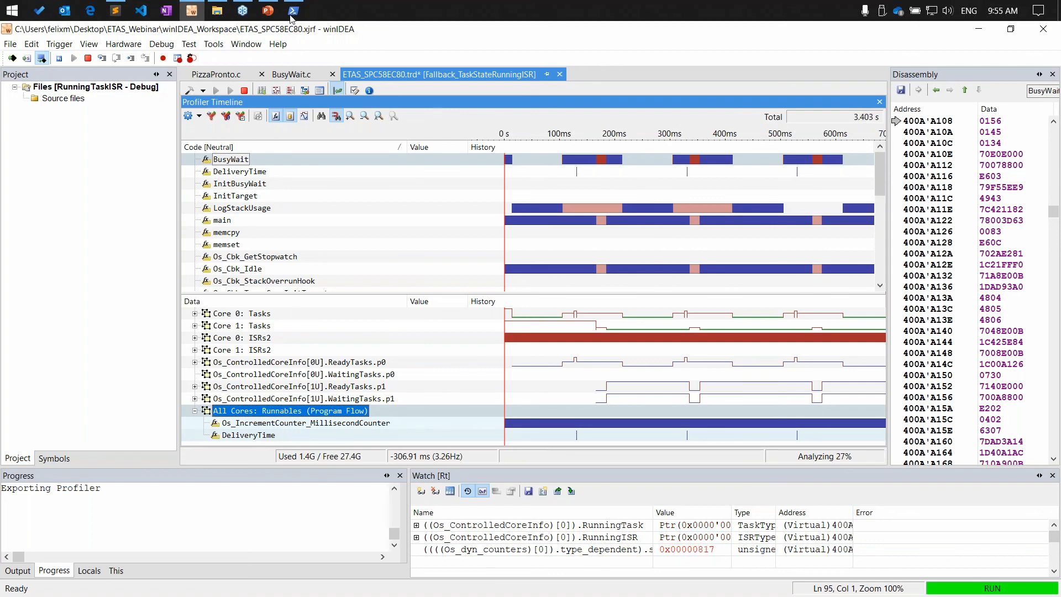
Switch to the webinar deck in PowerPoint and start the slide show from slide 11, Runnable Profiling.
left_click(271, 13)
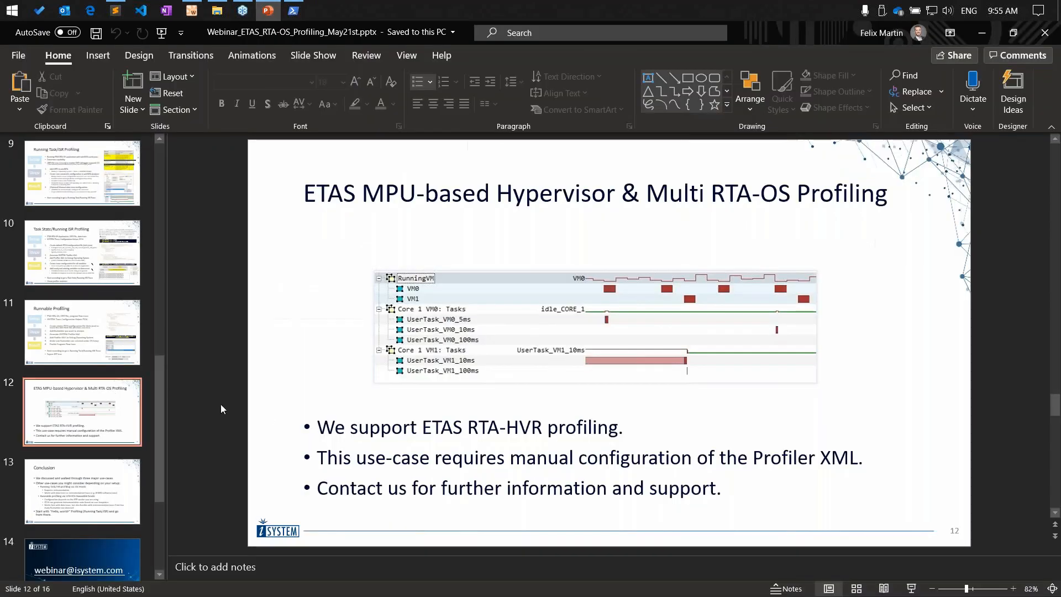
left_click(71, 330)
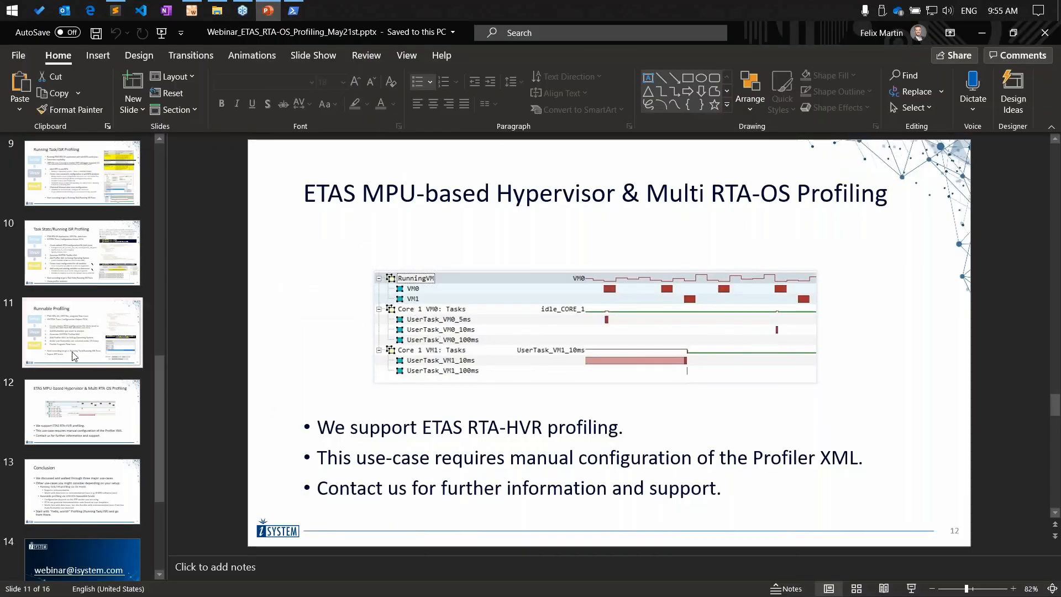
left_click(912, 590)
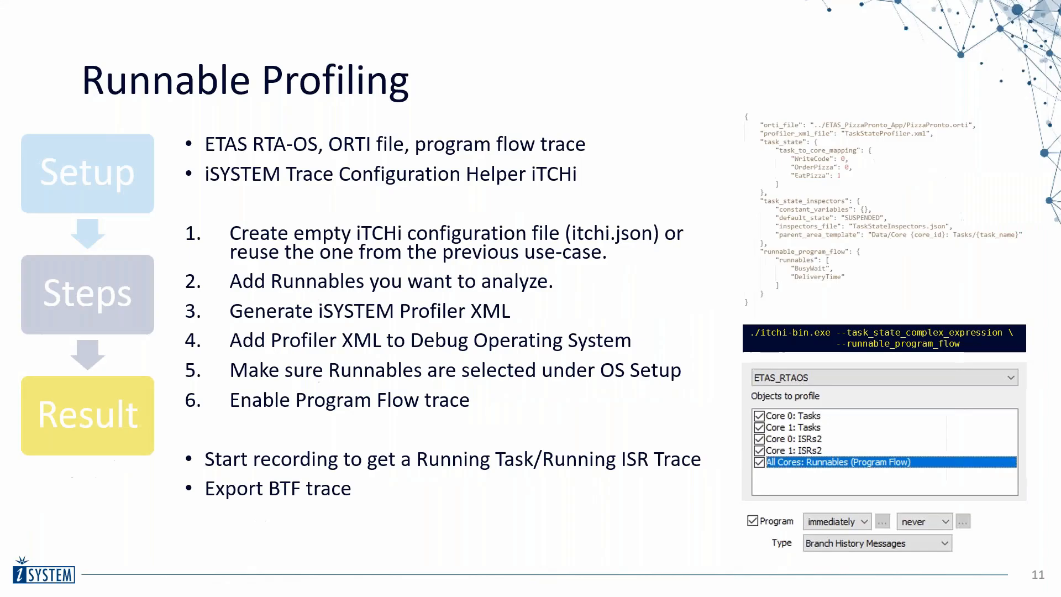
Advance to the ETAS MPU-based Hypervisor & Multi RTA-OS Profiling slide and turn on the laser pointer.
left_click(315, 452)
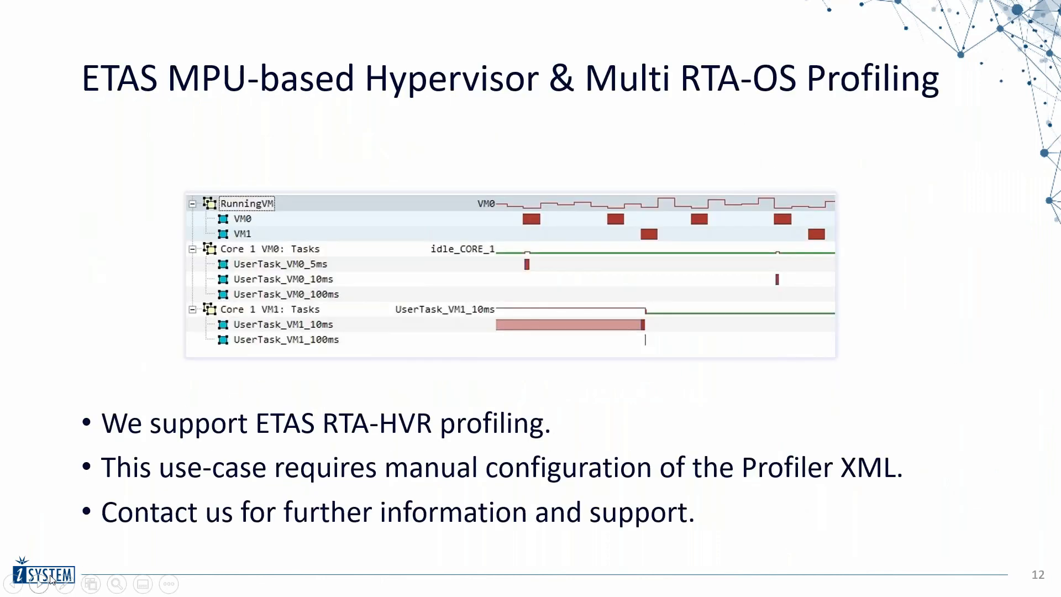
left_click(64, 584)
left_click(53, 452)
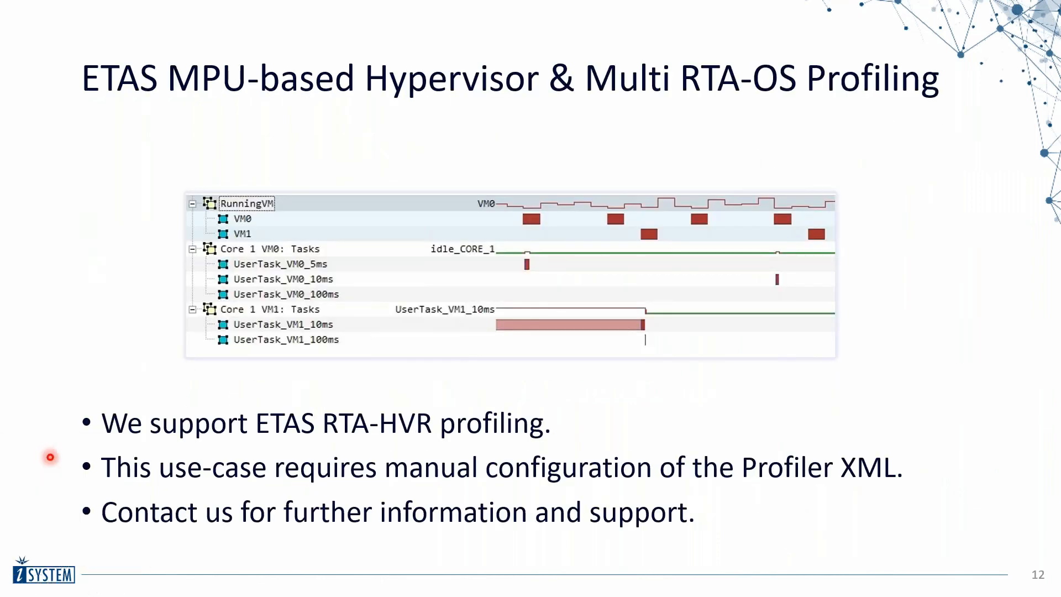
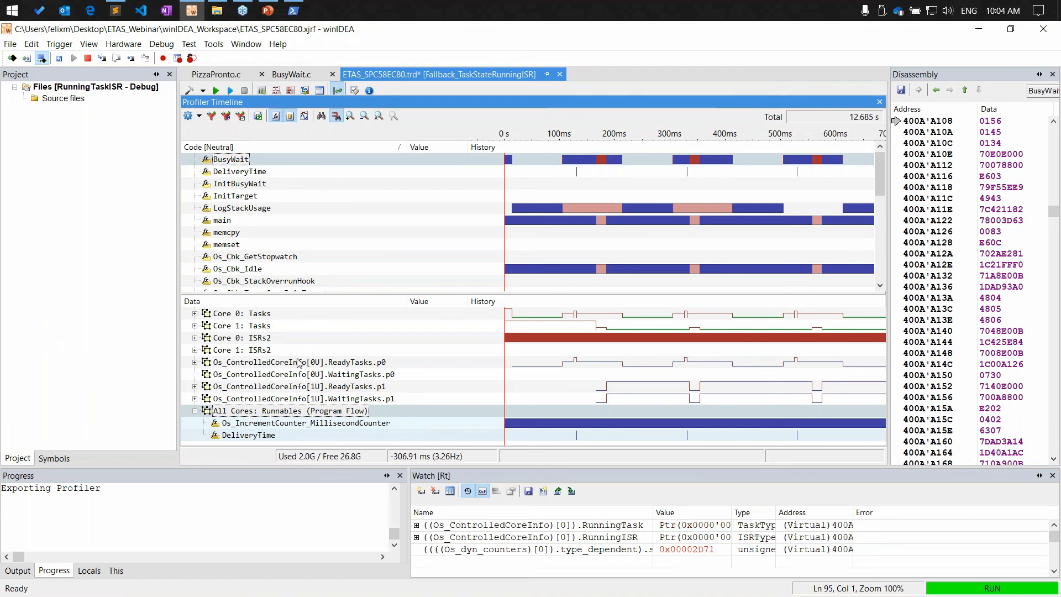
left_click(195, 411)
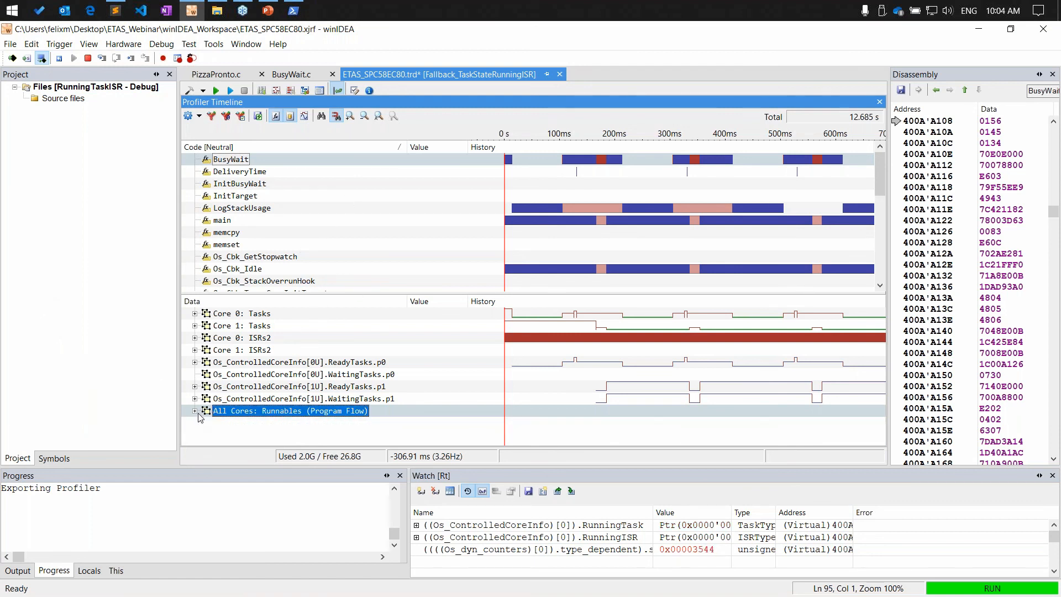
left_click(195, 412)
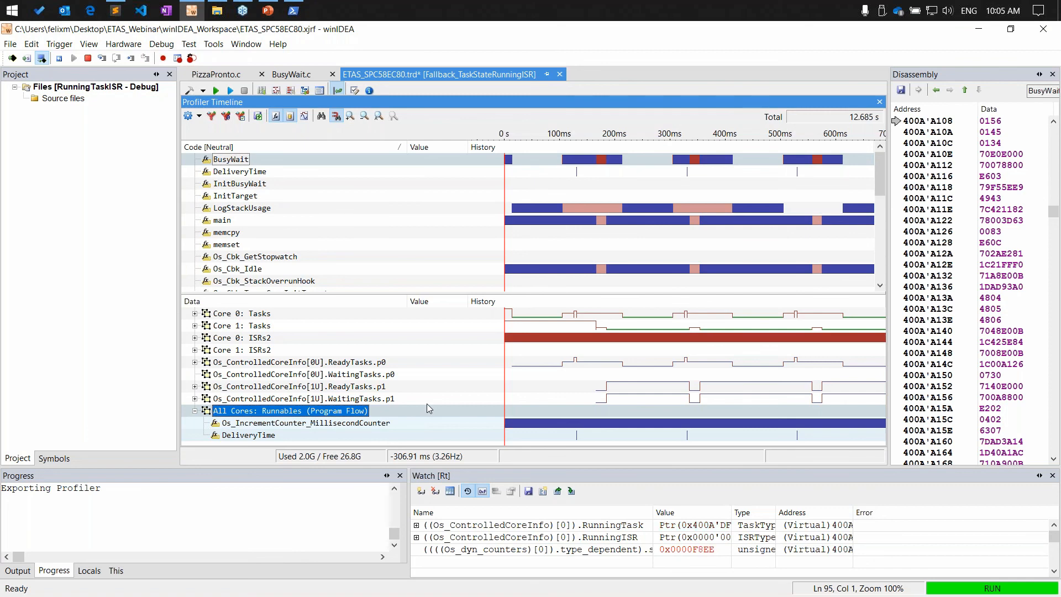
Examine the Recording Size Limit choices in the analyzer's hardware configuration and discard the dialog.
left_click(189, 92)
left_click(400, 104)
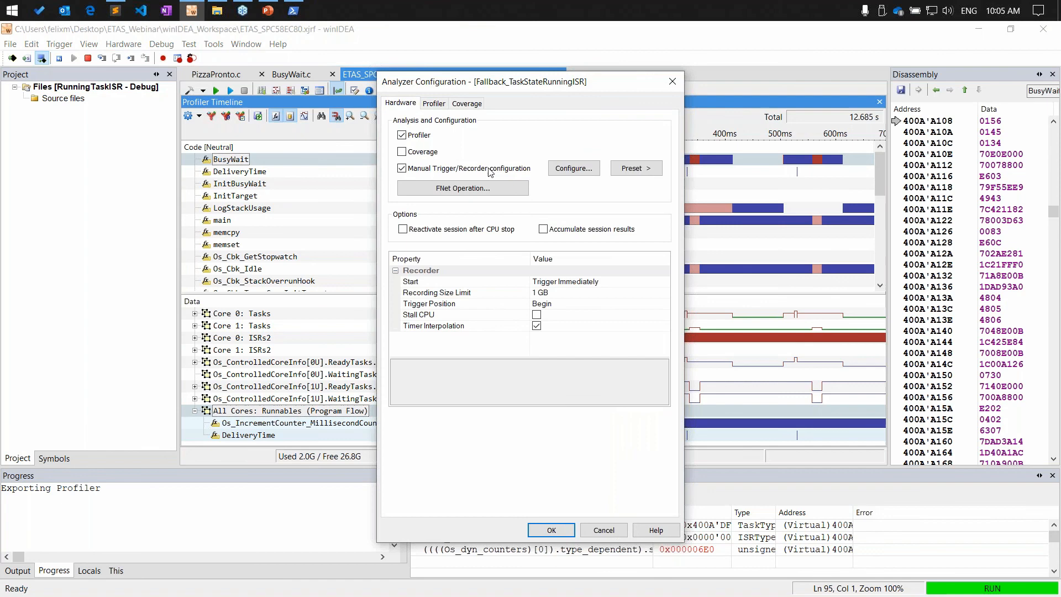
left_click(555, 303)
left_click(568, 293)
left_click(665, 293)
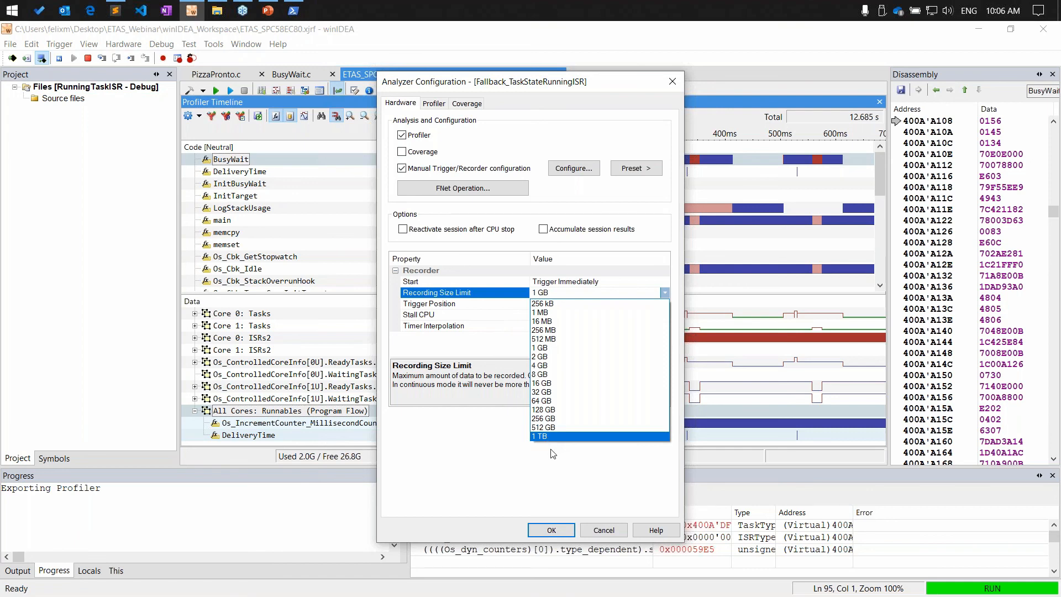
left_click(596, 529)
left_click(589, 535)
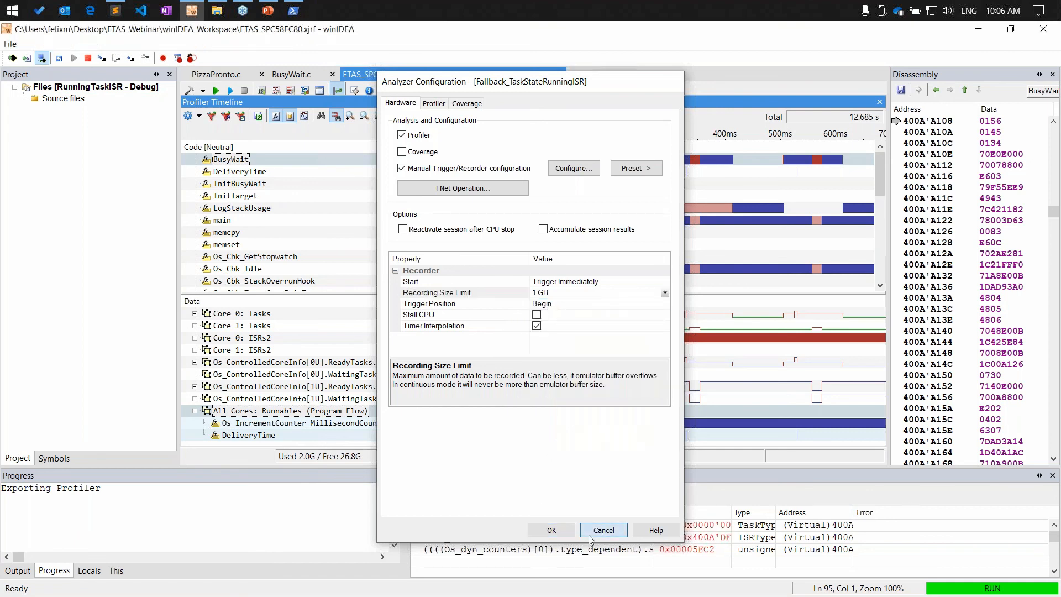